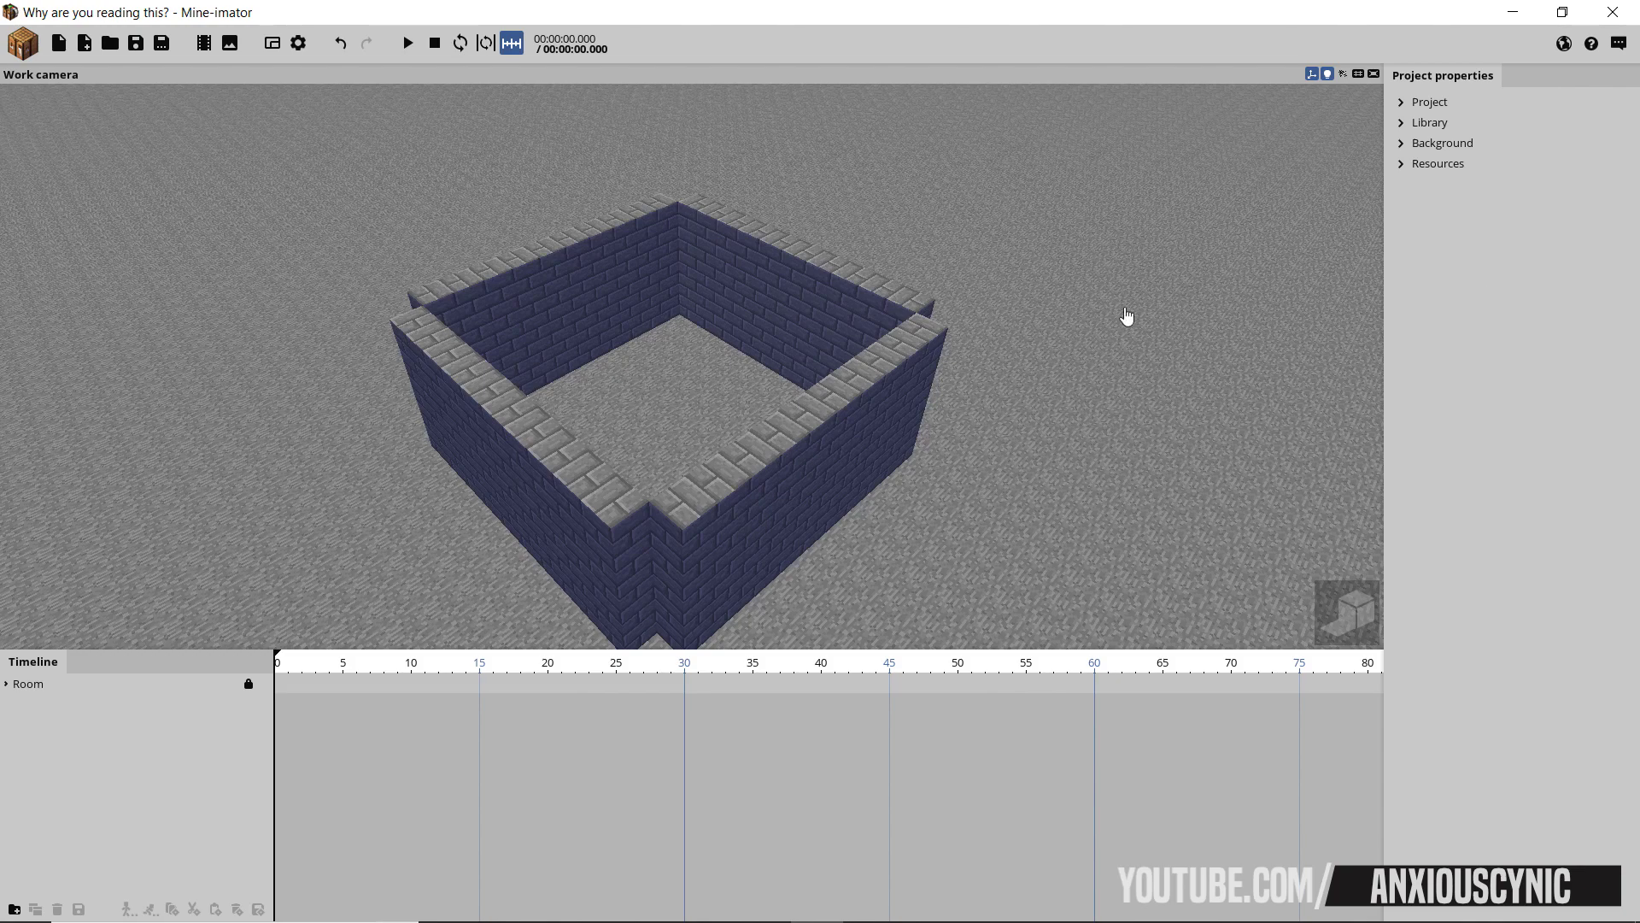
# - Create an Illager character using the default variant and skin
pyautogui.moveTo(1133, 312)
pyautogui.mouseDown(button='right')
pyautogui.moveTo(1073, 329)
pyautogui.moveTo(1060, 303)
pyautogui.moveTo(1124, 297)
pyautogui.mouseUp(button='right')
pyautogui.press('w')
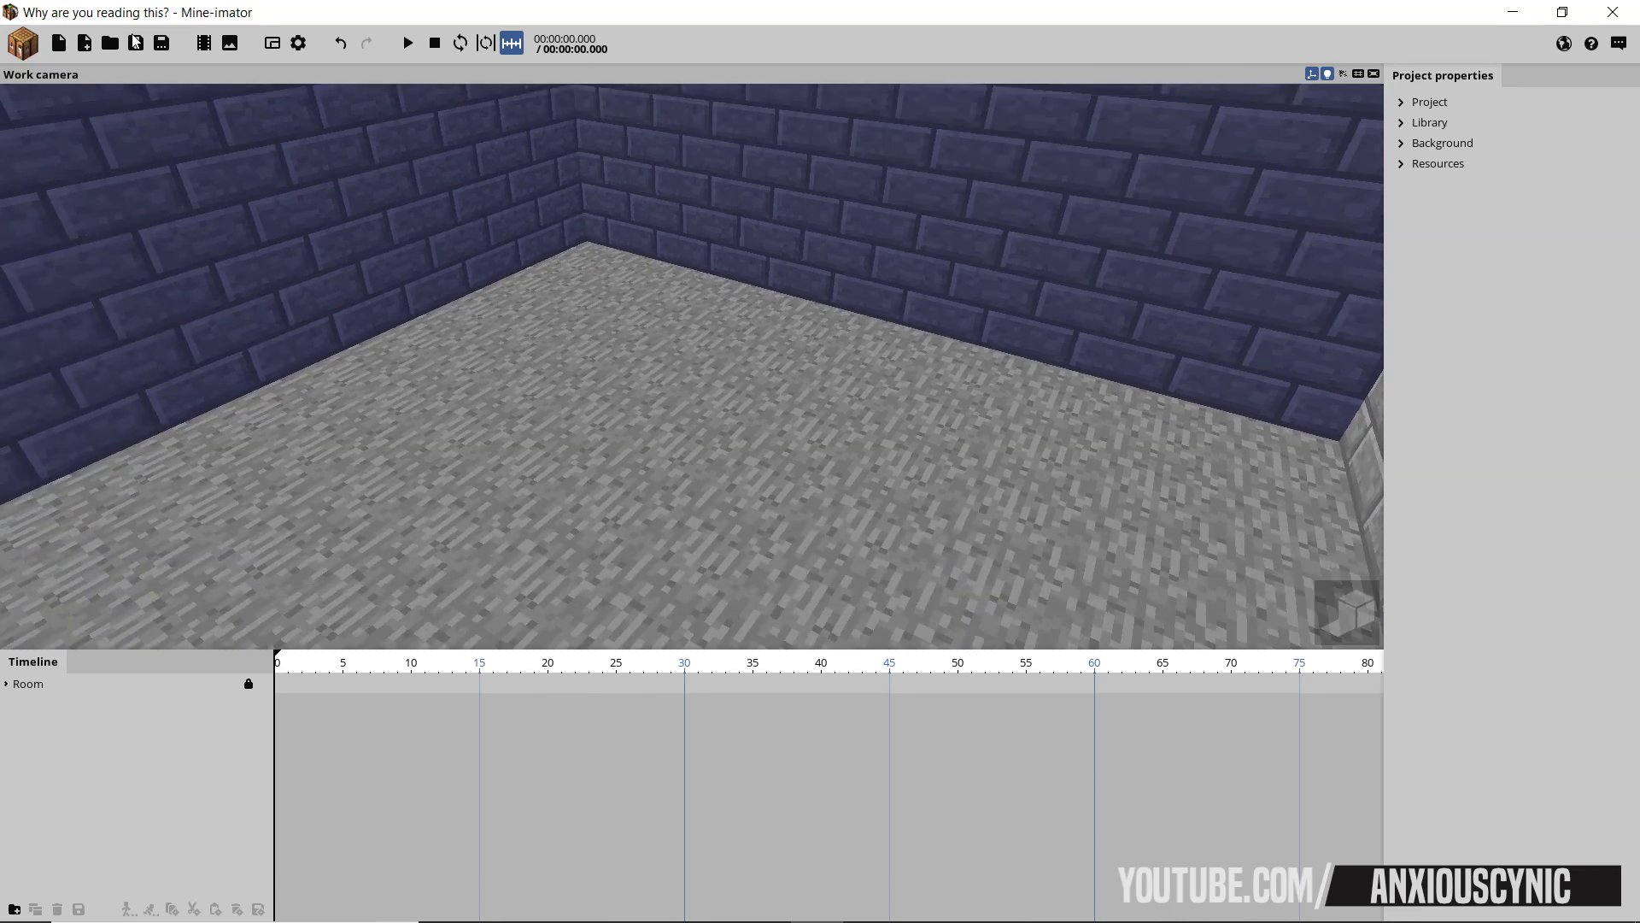
pyautogui.click(34, 50)
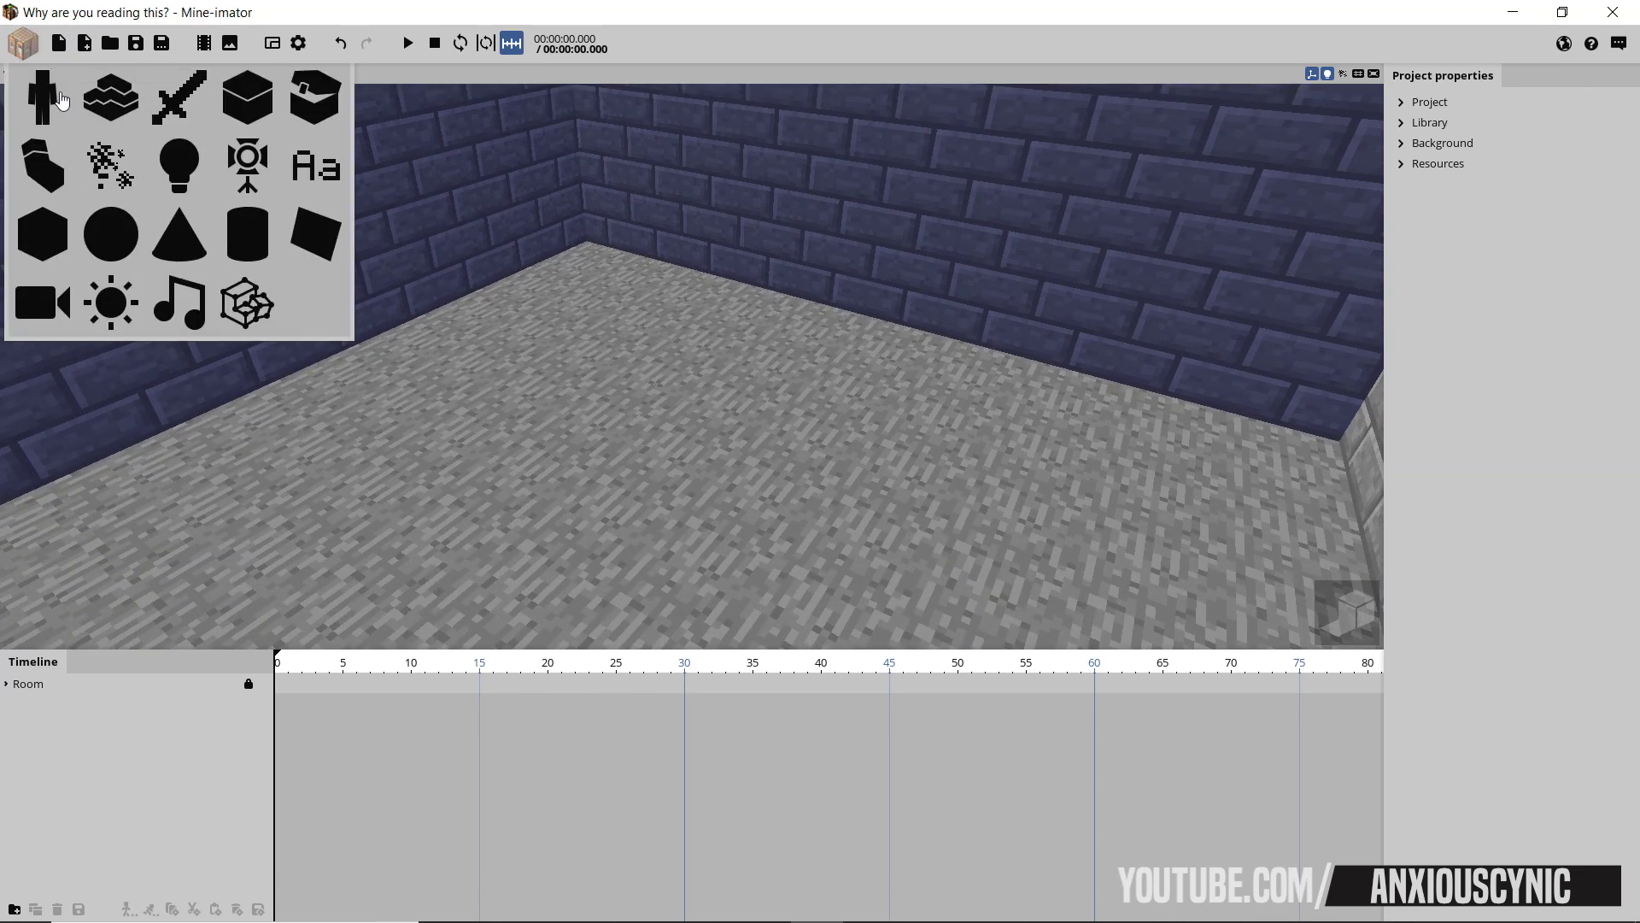
pyautogui.click(45, 97)
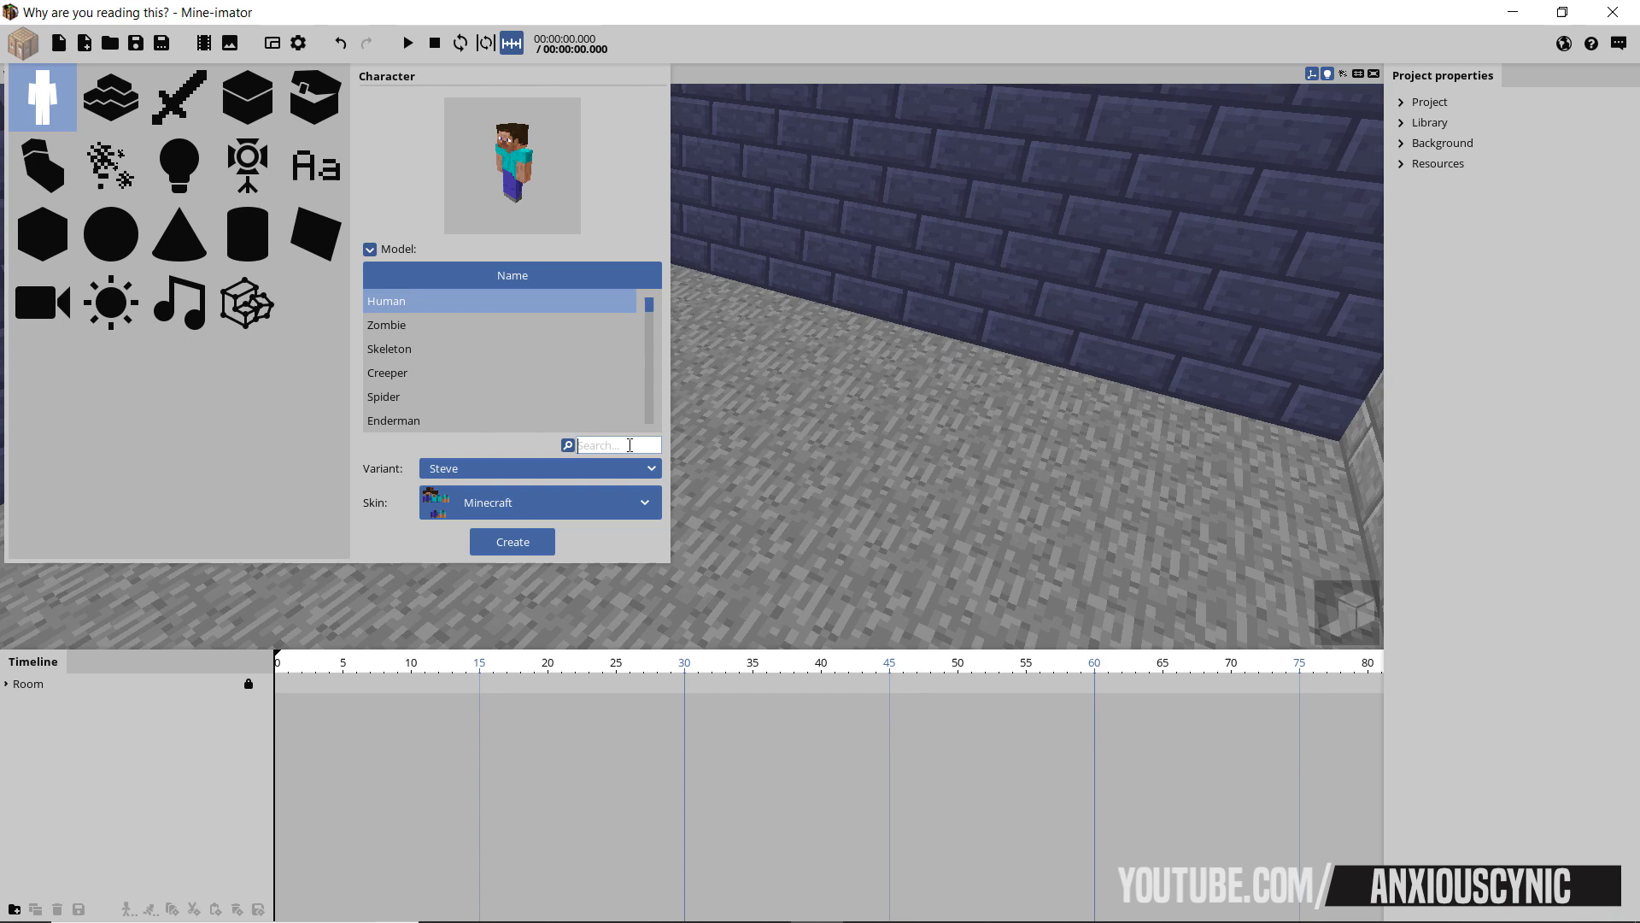
pyautogui.write('ill')
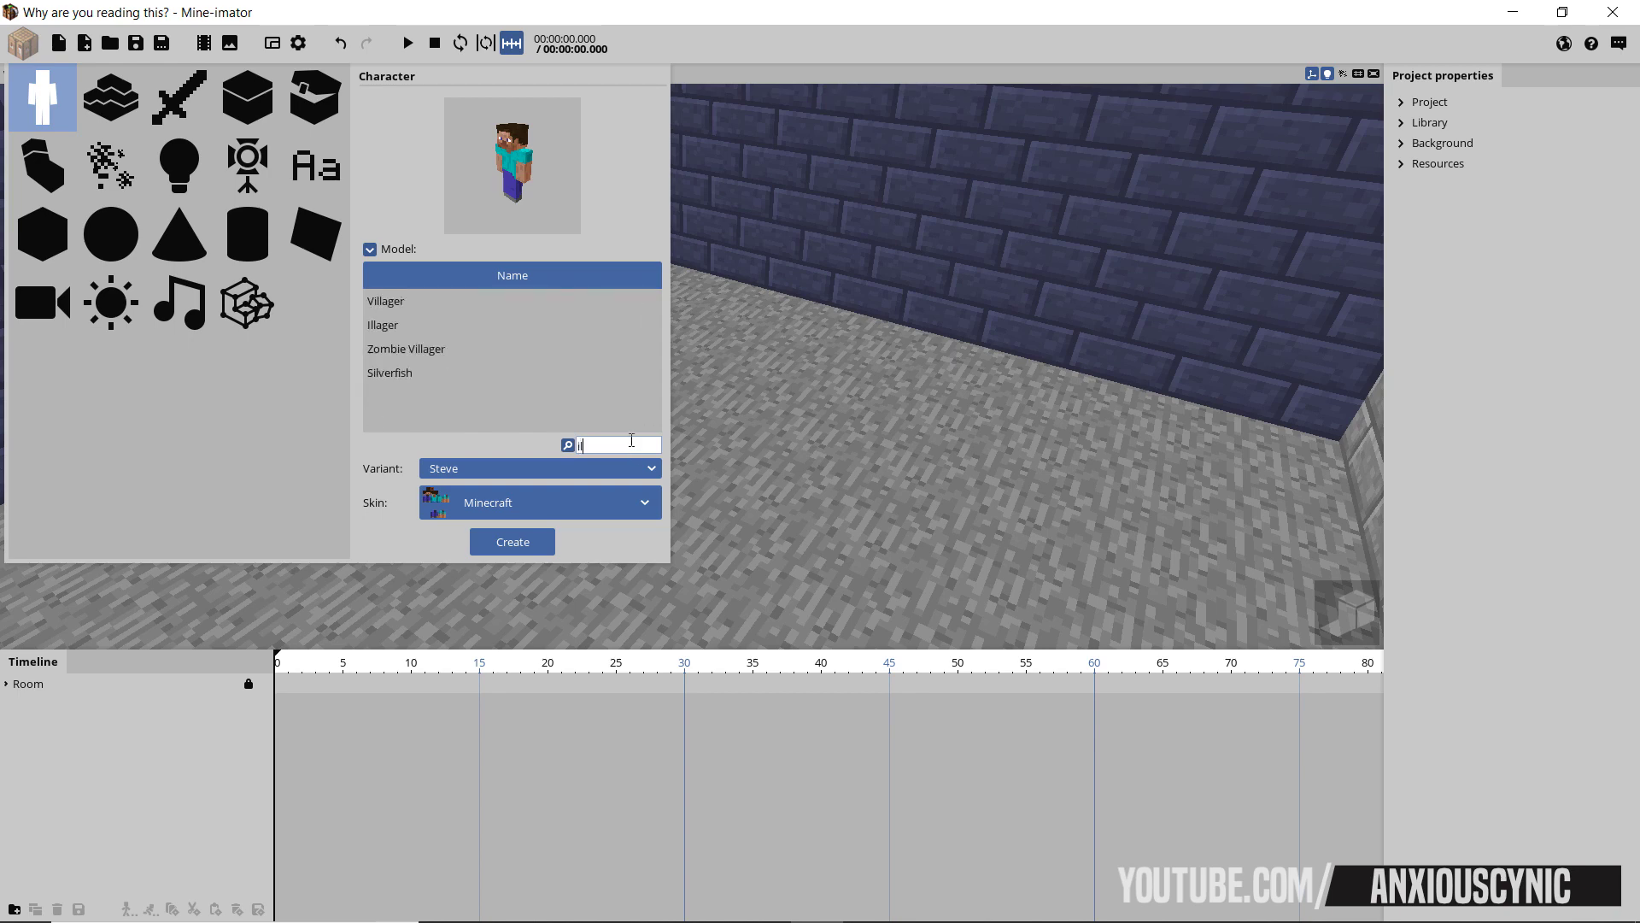
pyautogui.click(376, 326)
pyautogui.click(513, 541)
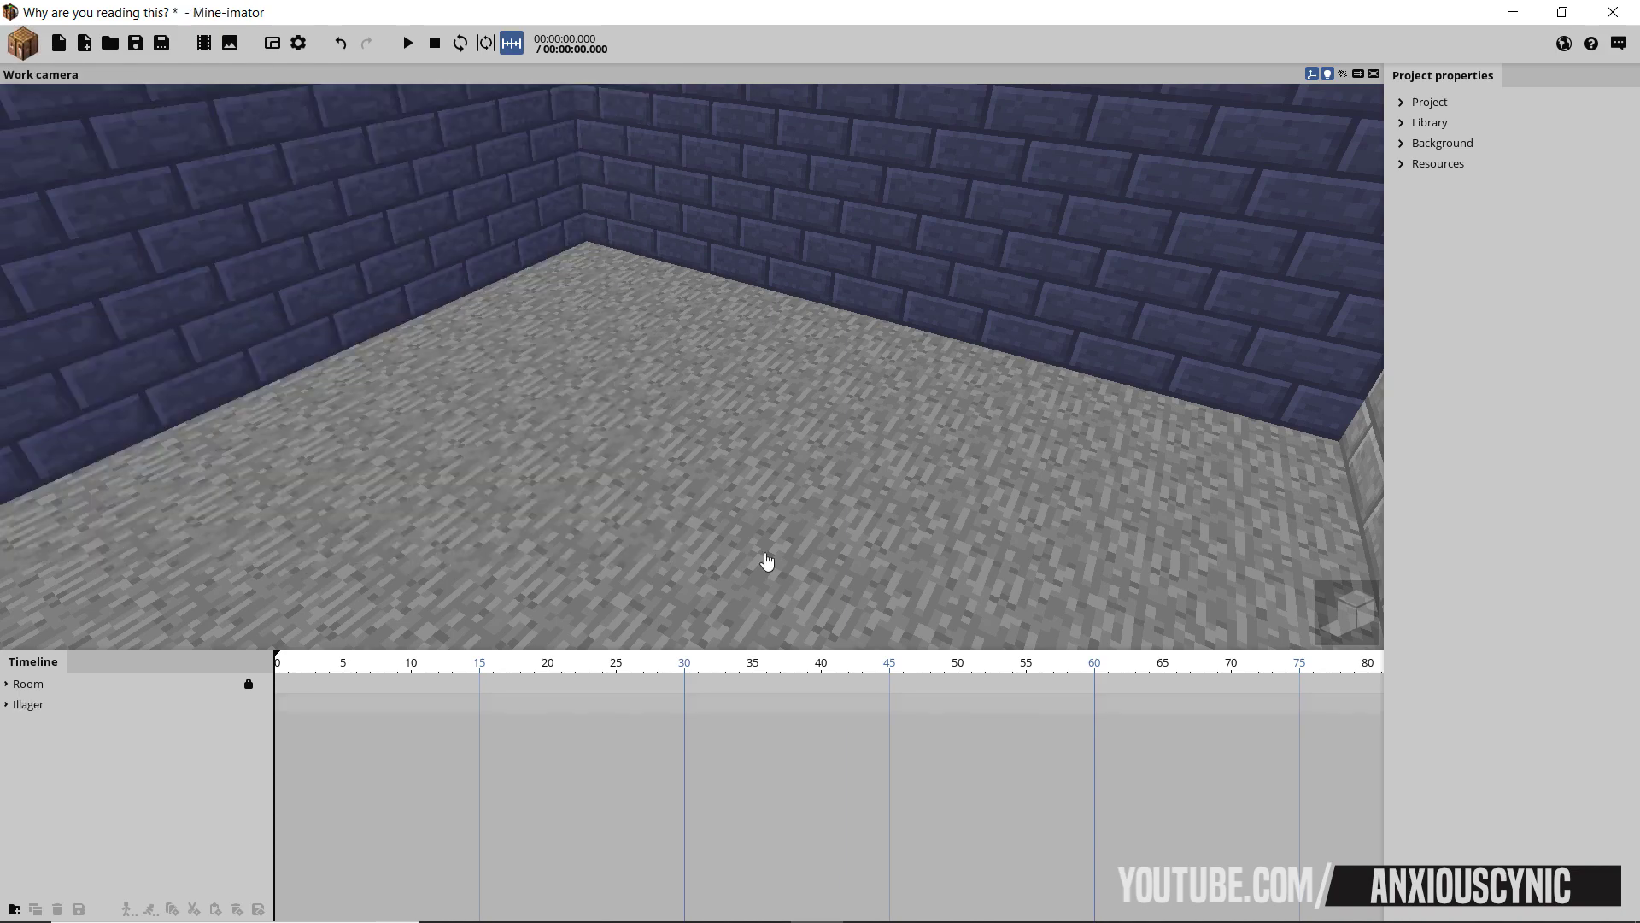
# - Reset the Illager's position to the origin, move it to Y -32 inside the room, and save the project
pyautogui.click(32, 707)
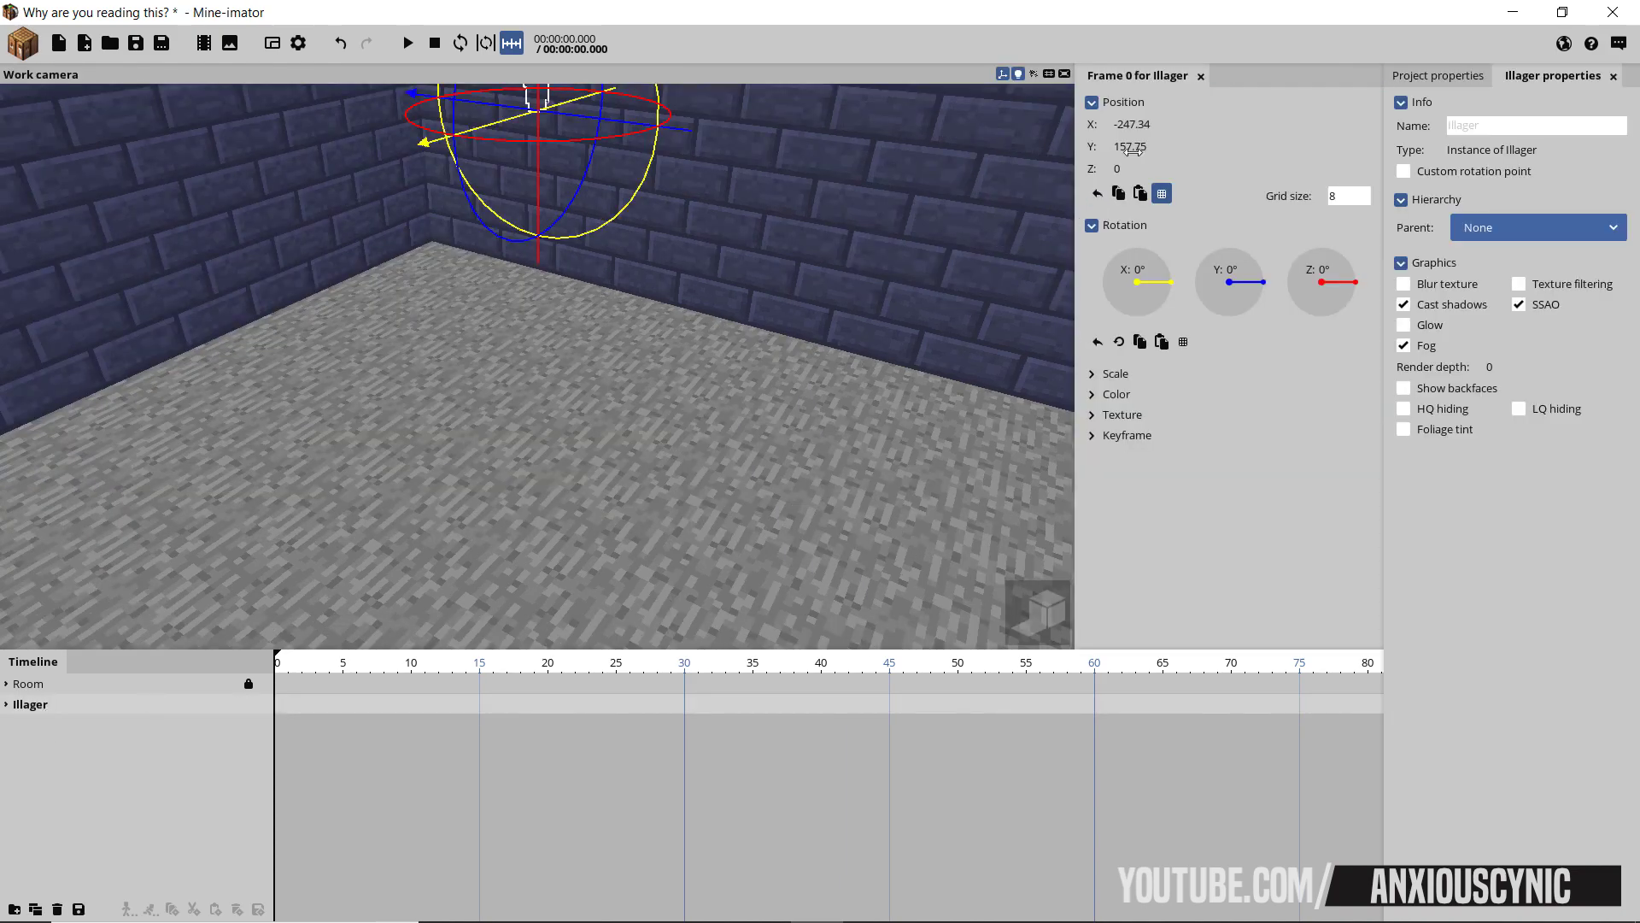
pyautogui.click(1098, 193)
pyautogui.moveTo(771, 312); pyautogui.dragTo(679, 313, button='middle')
pyautogui.moveTo(589, 435); pyautogui.dragTo(795, 390)
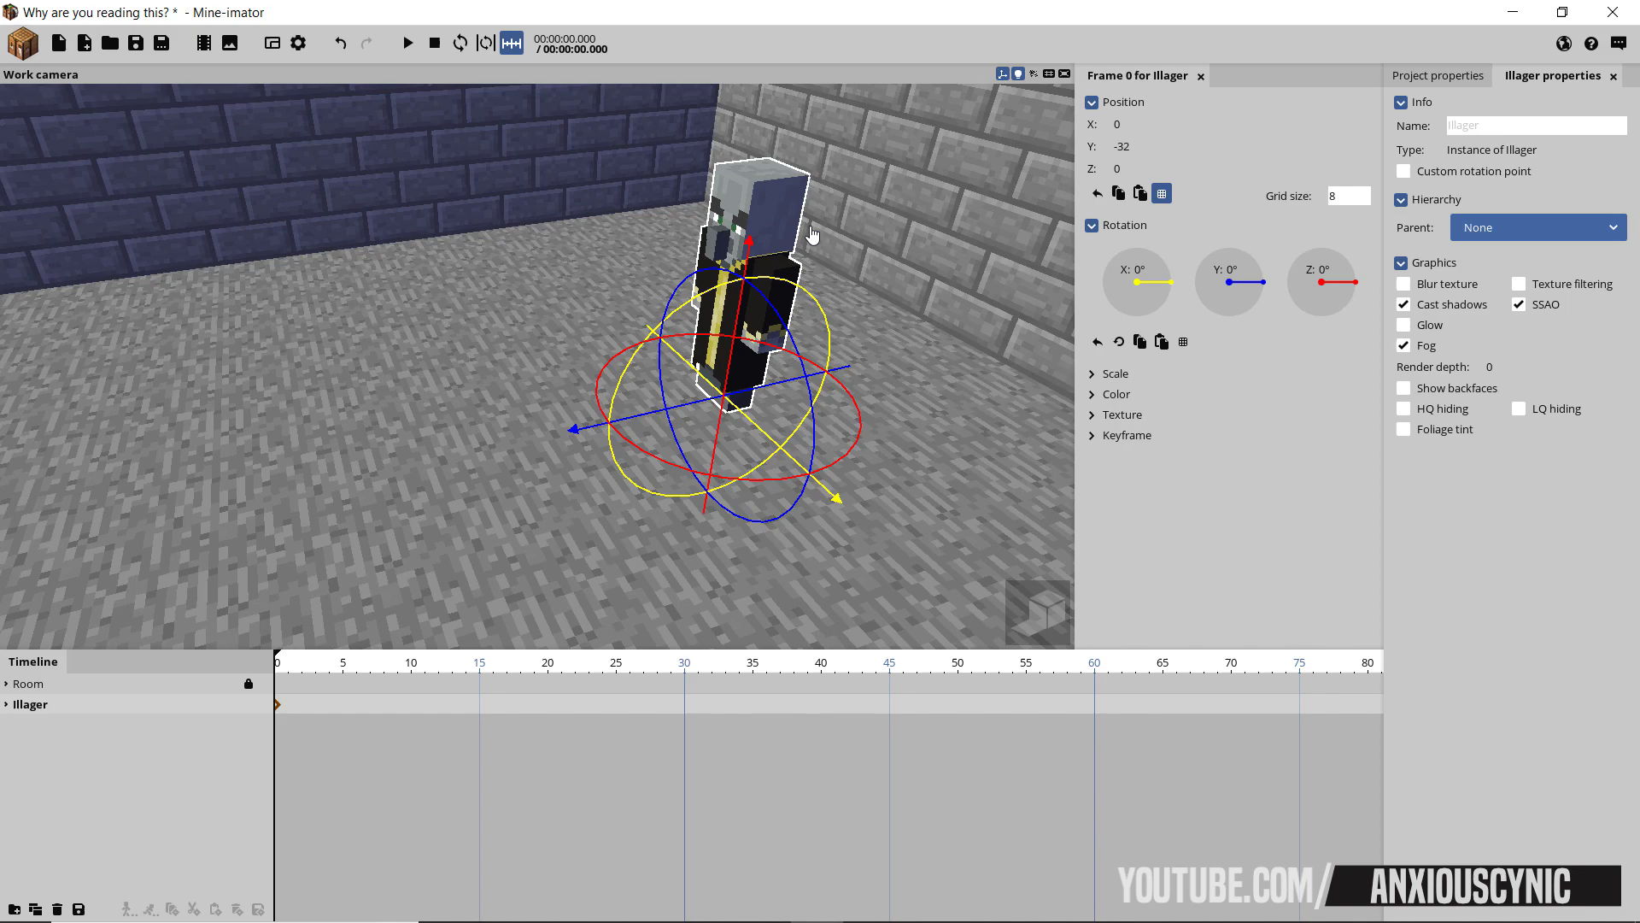
pyautogui.moveTo(831, 218); pyautogui.dragTo(760, 220, button='middle')
pyautogui.scroll(5, 801, 292)
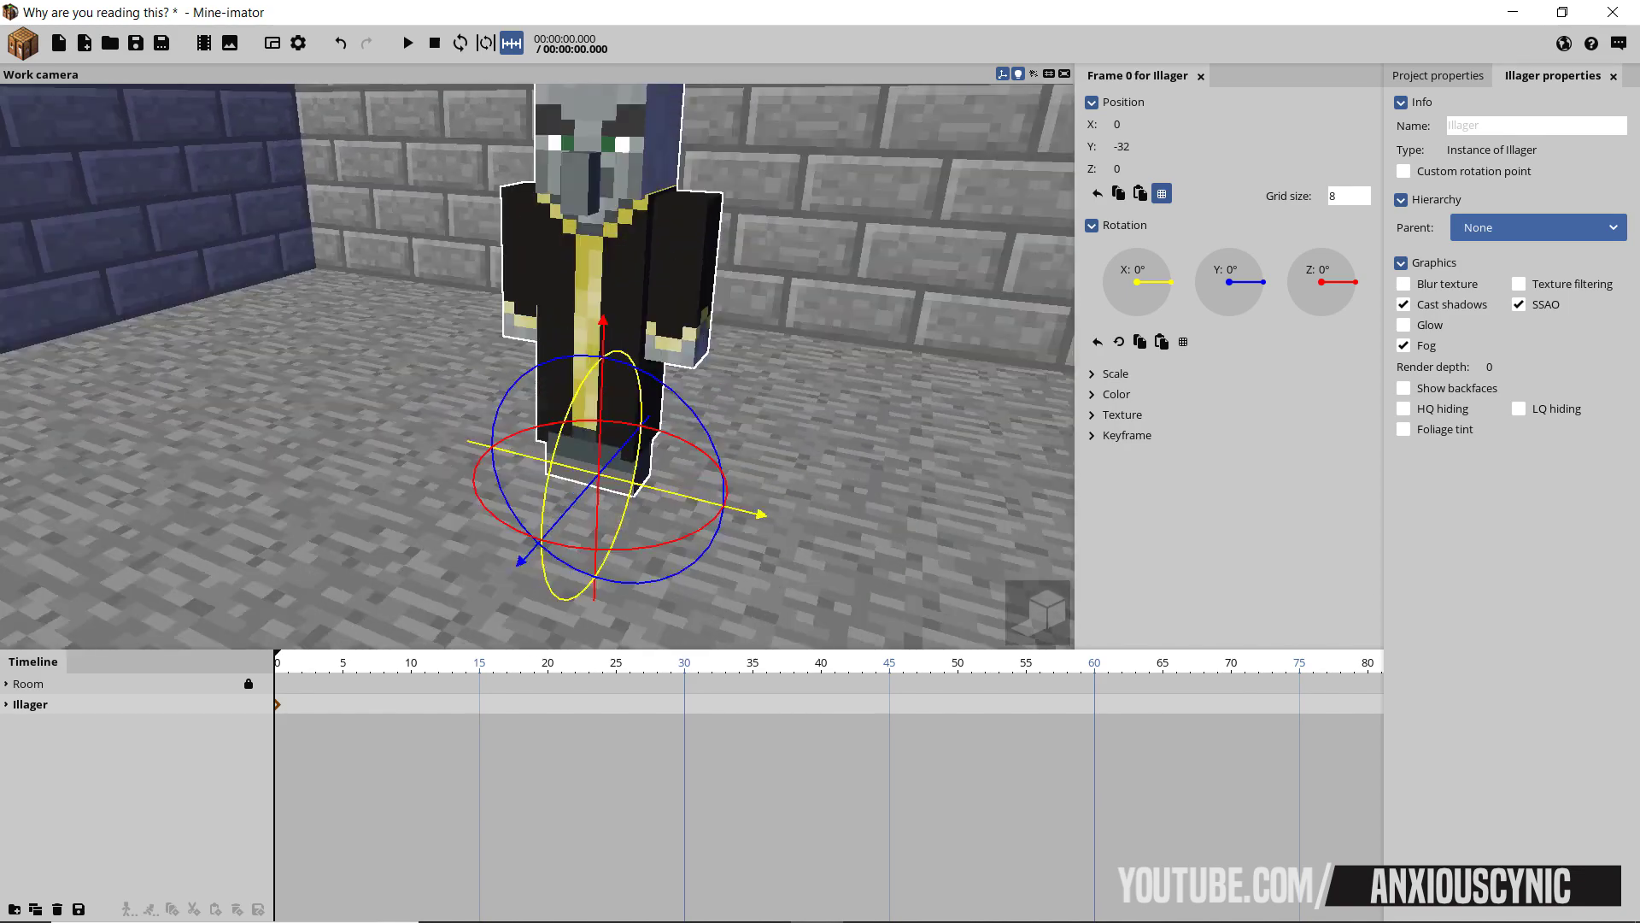
pyautogui.hotkey('ctrl', 's')
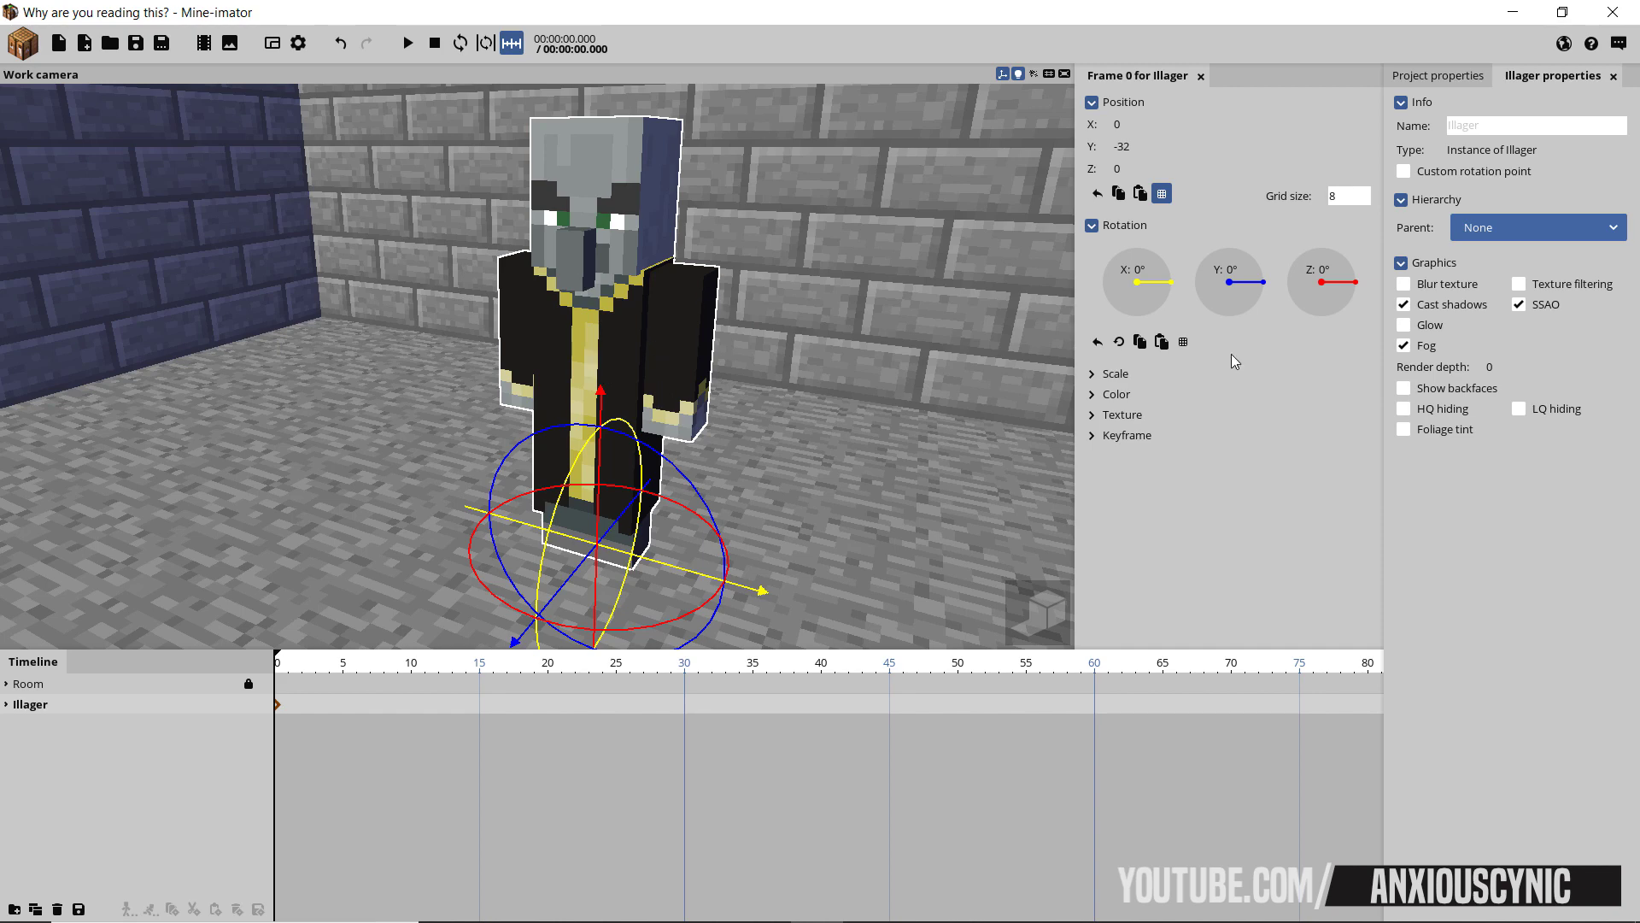
# - Turn off shadow casting for the Illager and lower its alpha to 50%
pyautogui.click(1451, 307)
pyautogui.click(1114, 394)
pyautogui.moveTo(1257, 425); pyautogui.dragTo(1219, 438)
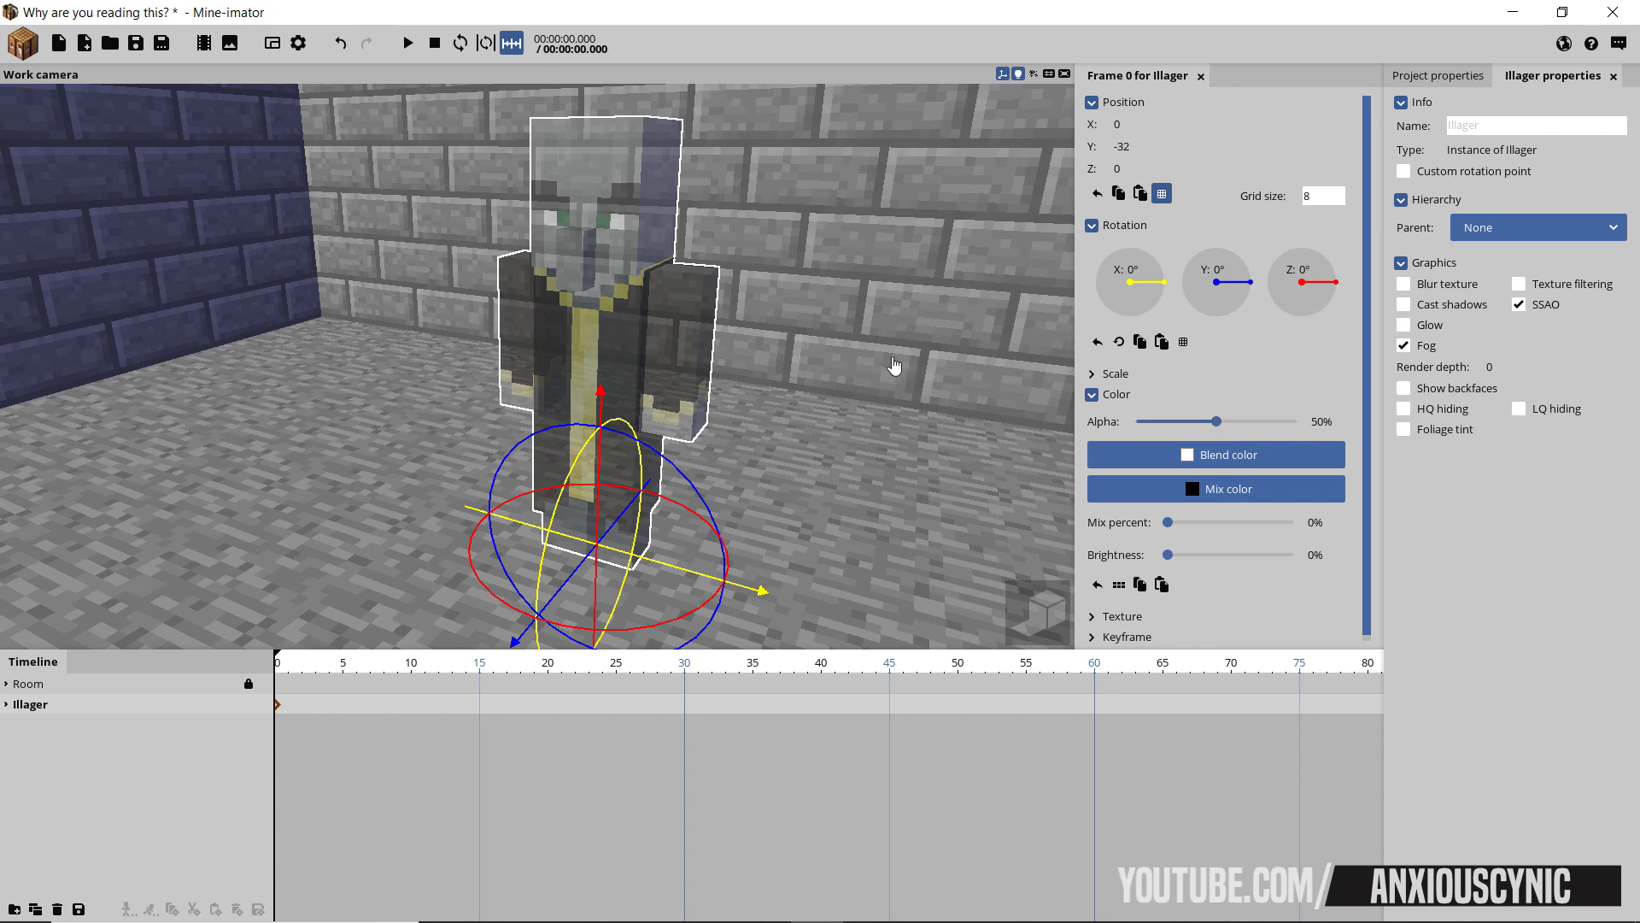
pyautogui.moveTo(853, 359)
pyautogui.mouseDown(button='right')
pyautogui.moveTo(726, 361)
pyautogui.moveTo(842, 357)
pyautogui.mouseUp(button='right')
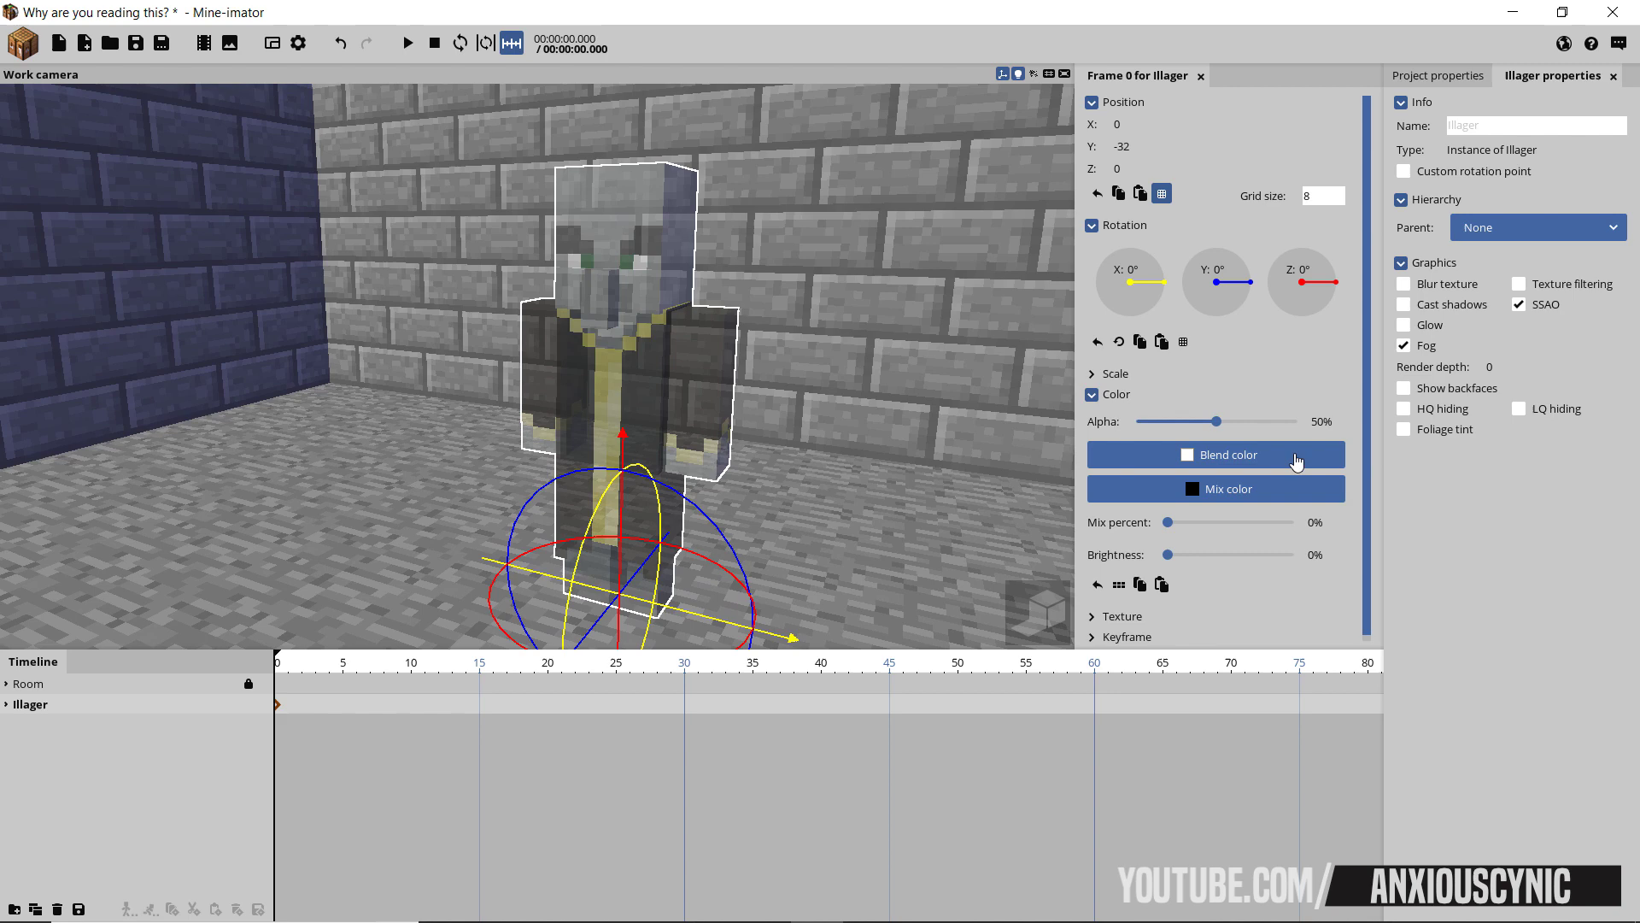
# - Set the Illager's blend color to a light blue
pyautogui.click(1216, 457)
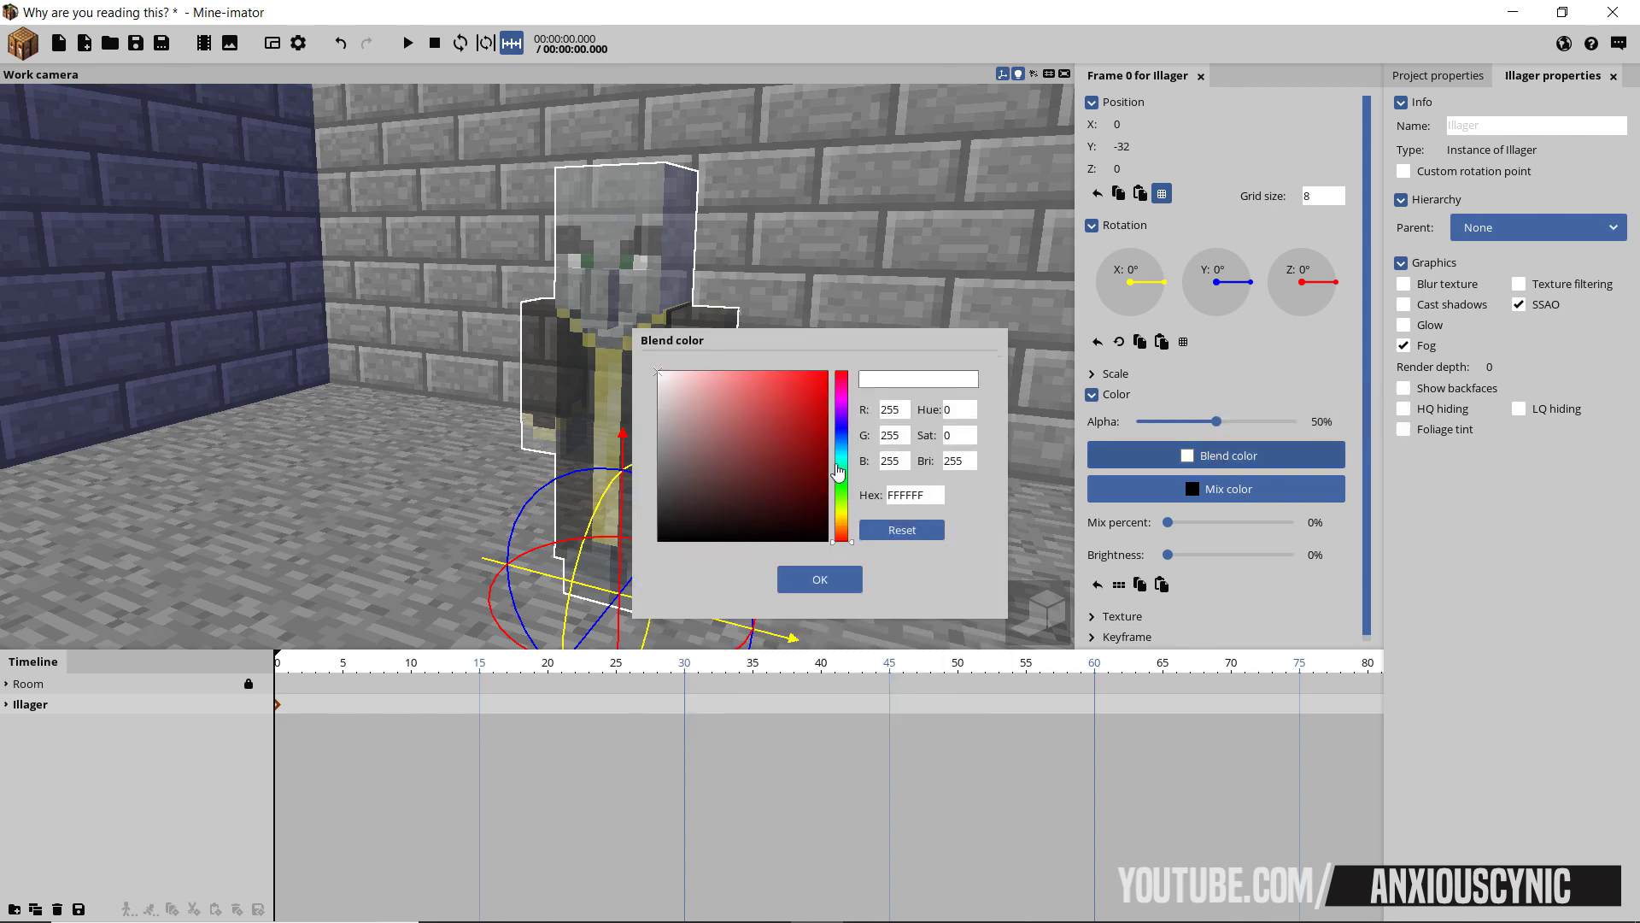
pyautogui.moveTo(842, 468); pyautogui.dragTo(842, 440)
pyautogui.moveTo(705, 419); pyautogui.dragTo(740, 367)
pyautogui.click(835, 581)
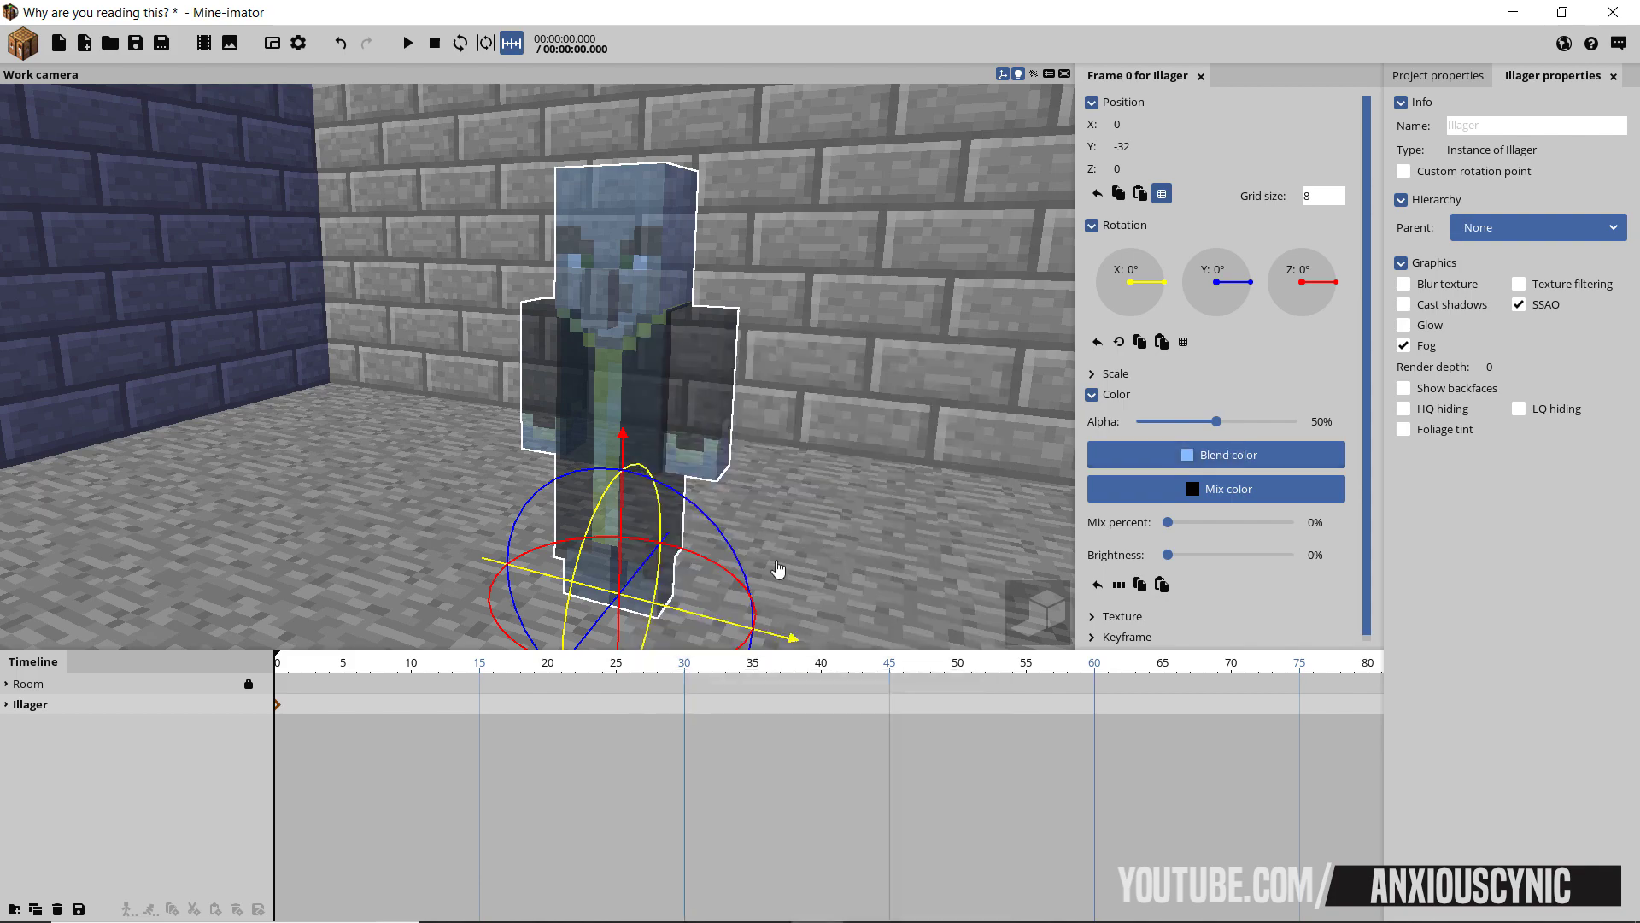
# - Enable Glow for the Illager
pyautogui.moveTo(818, 337)
pyautogui.mouseDown(button='right')
pyautogui.moveTo(803, 342)
pyautogui.moveTo(818, 338)
pyautogui.mouseUp(button='right')
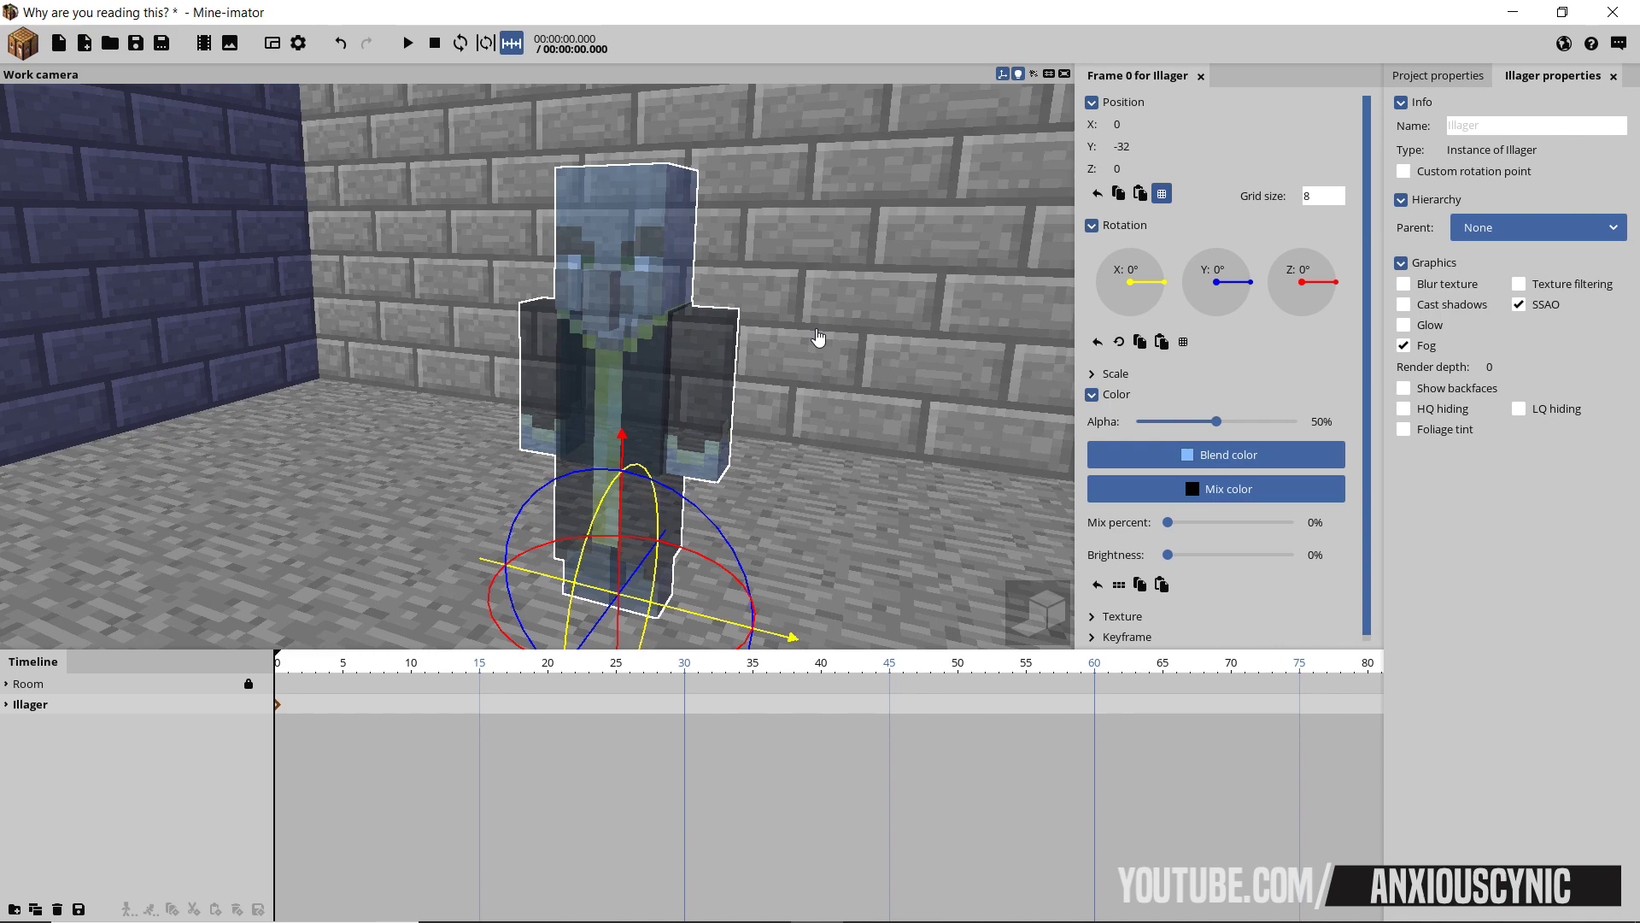
pyautogui.moveTo(817, 337); pyautogui.dragTo(803, 342, button='right')
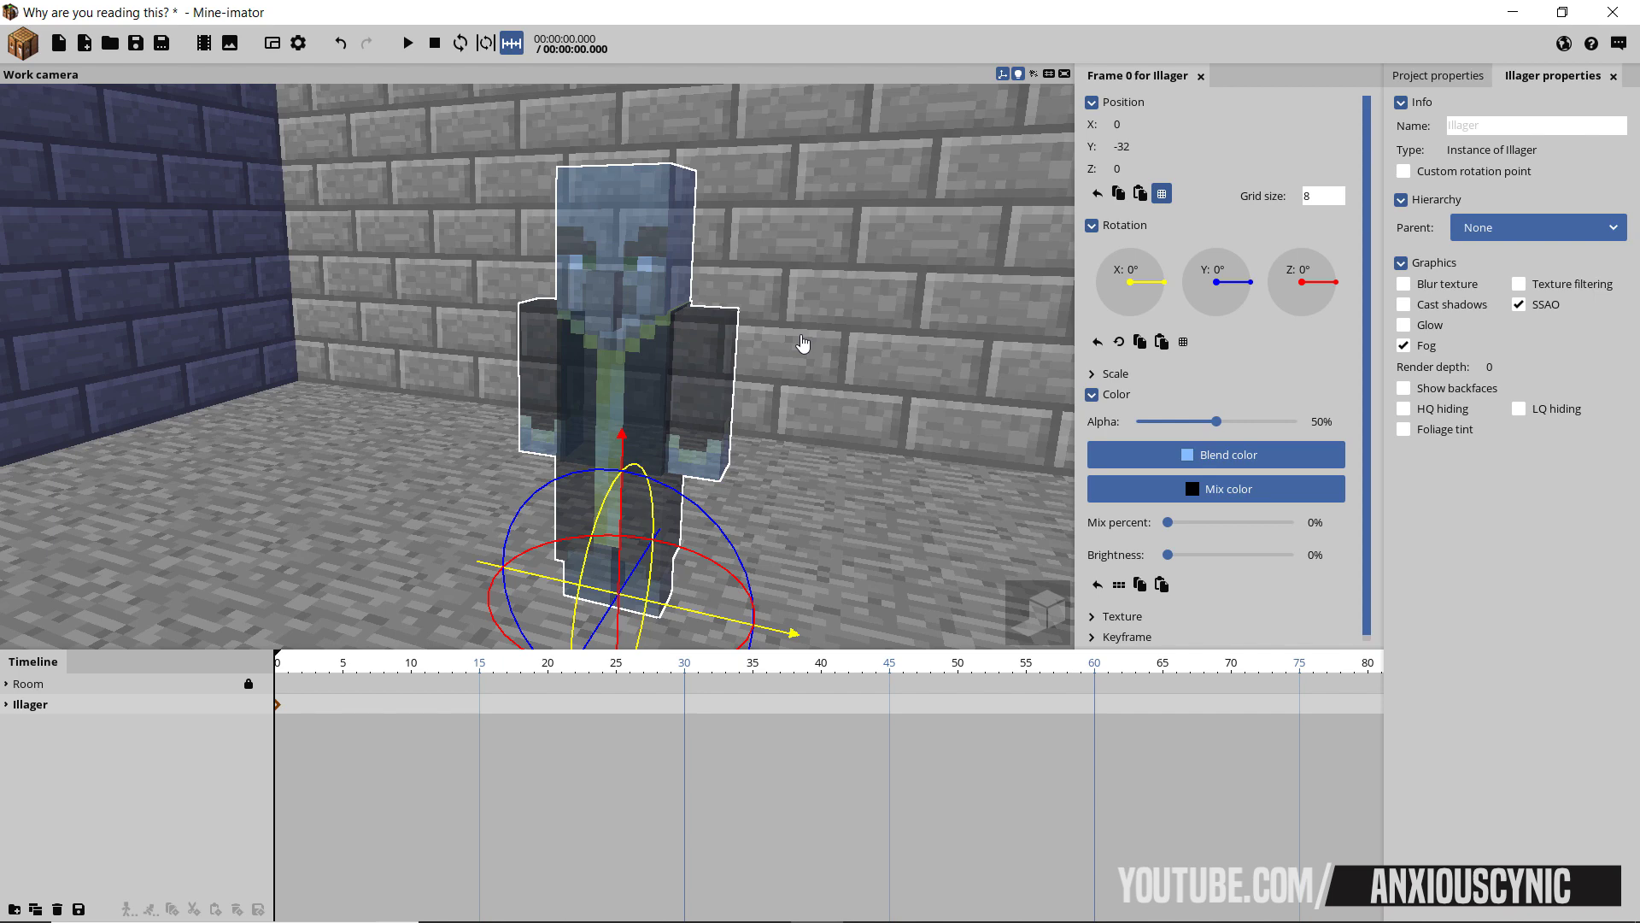
pyautogui.click(1404, 327)
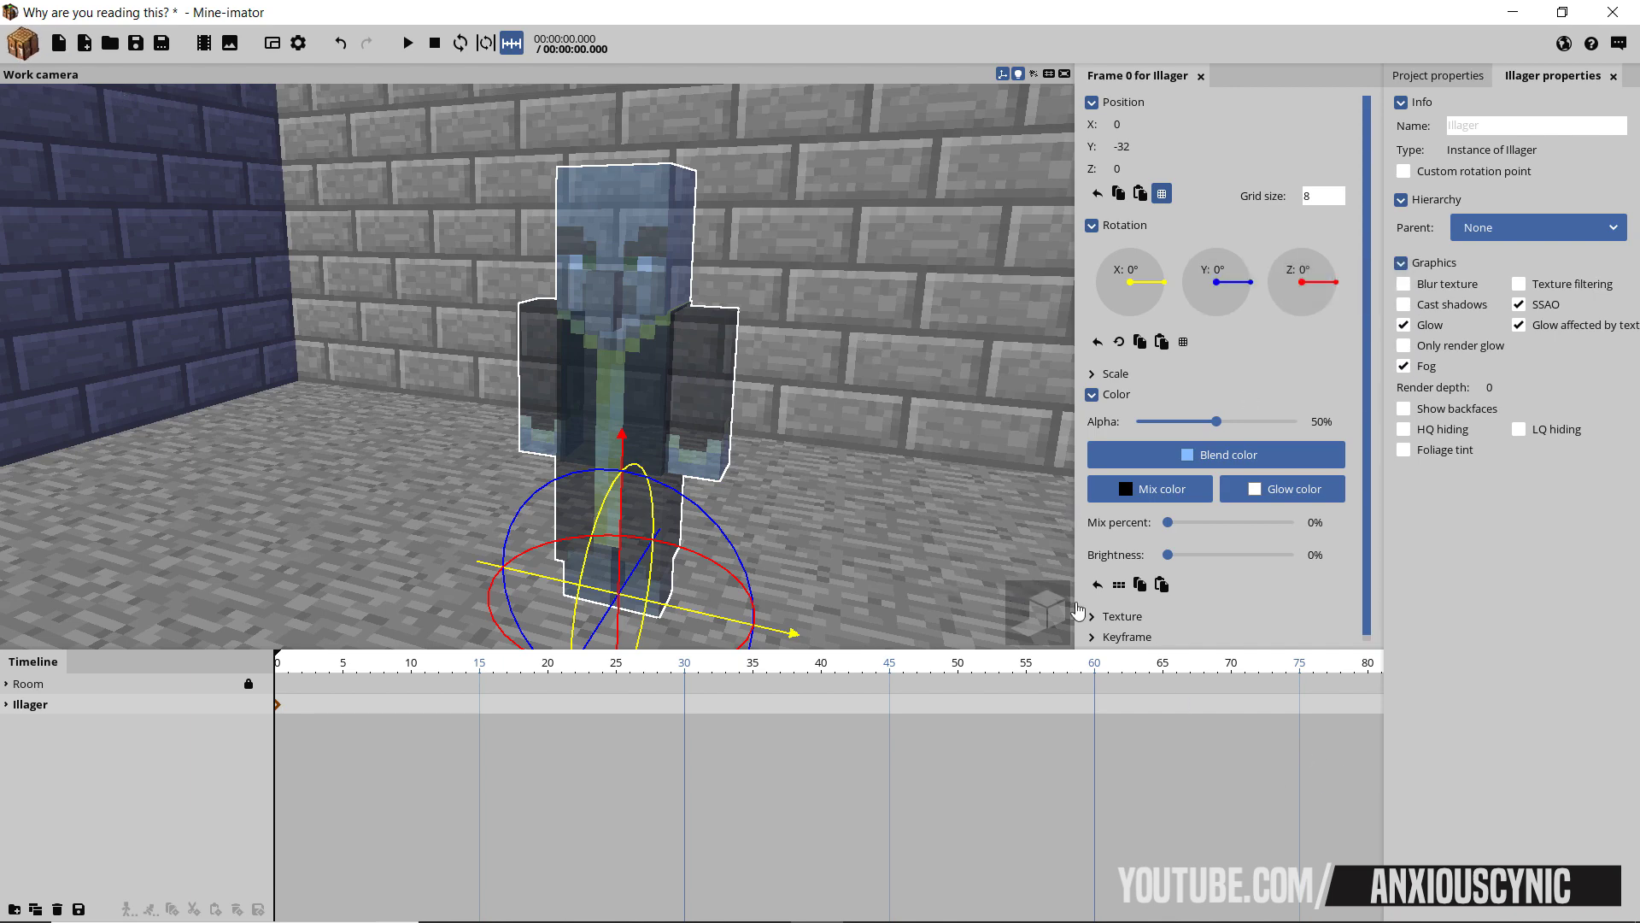
# - Add a camera framing the Illager from the front at about X 10, Y 8, Z 28, and switch off its rendered preview
pyautogui.click(22, 44)
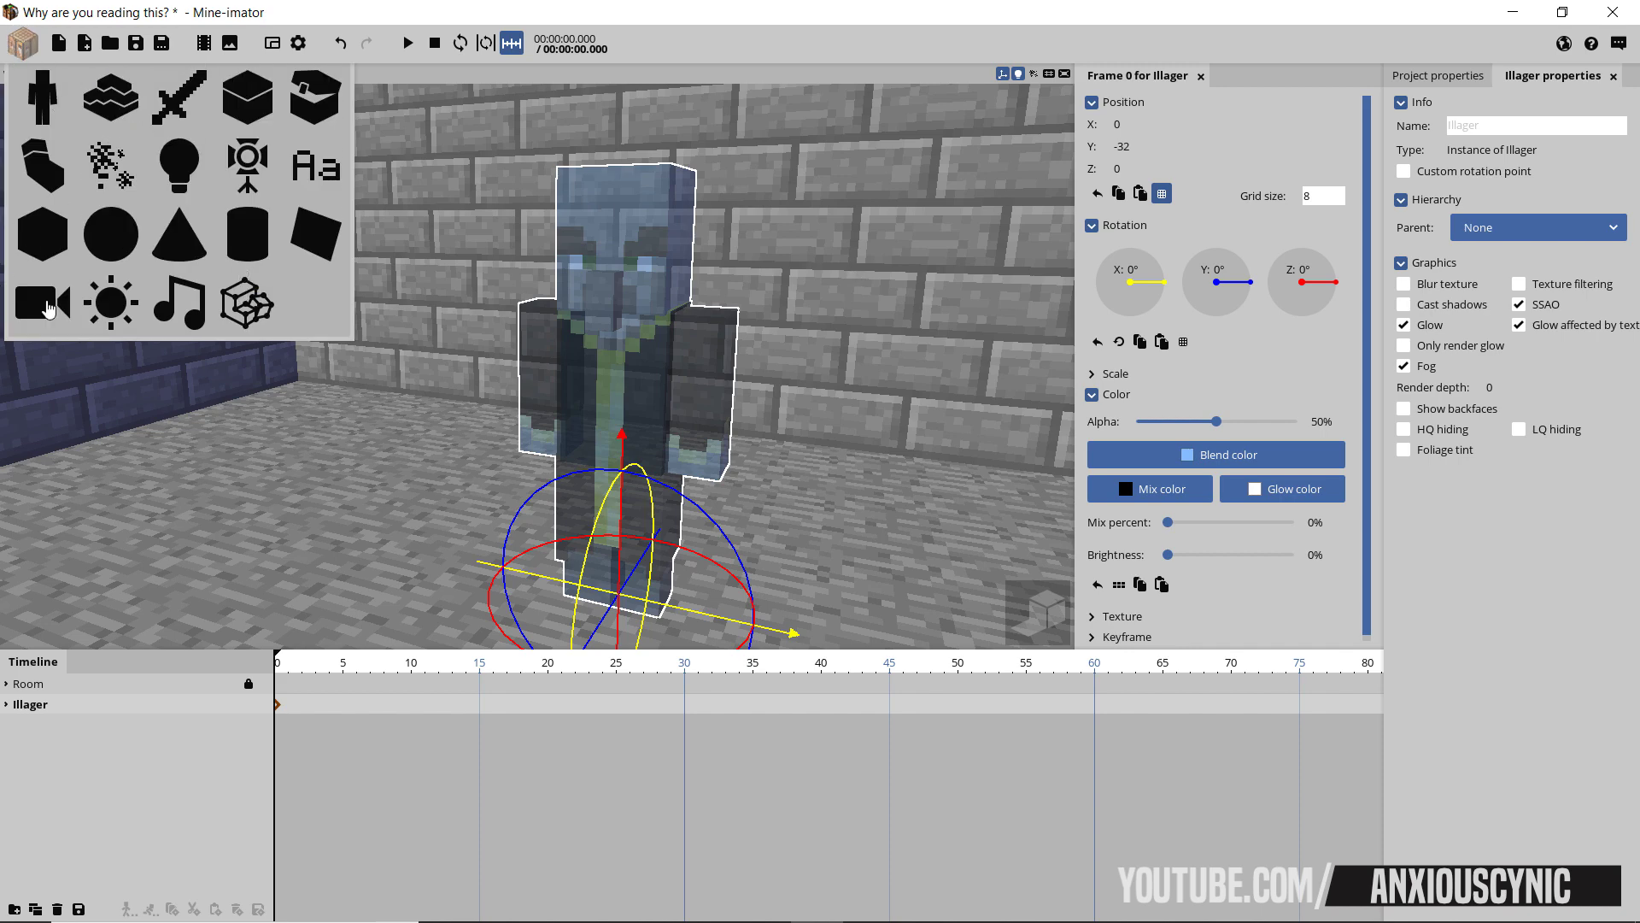
pyautogui.click(49, 314)
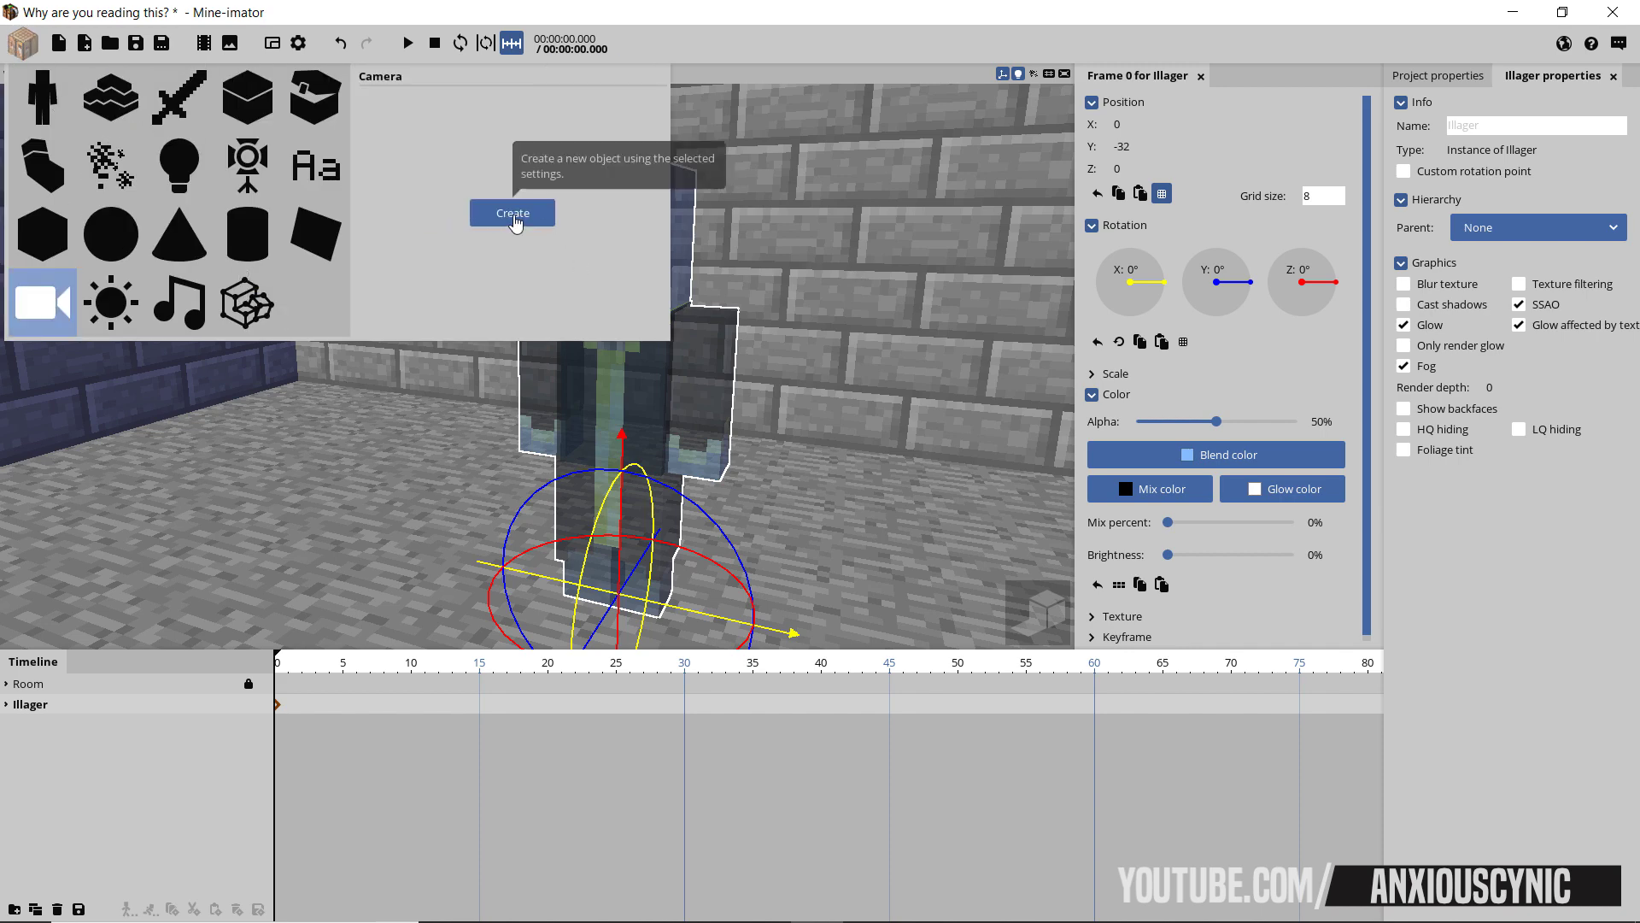
pyautogui.click(521, 209)
pyautogui.moveTo(897, 555); pyautogui.dragTo(897, 555, button='right')
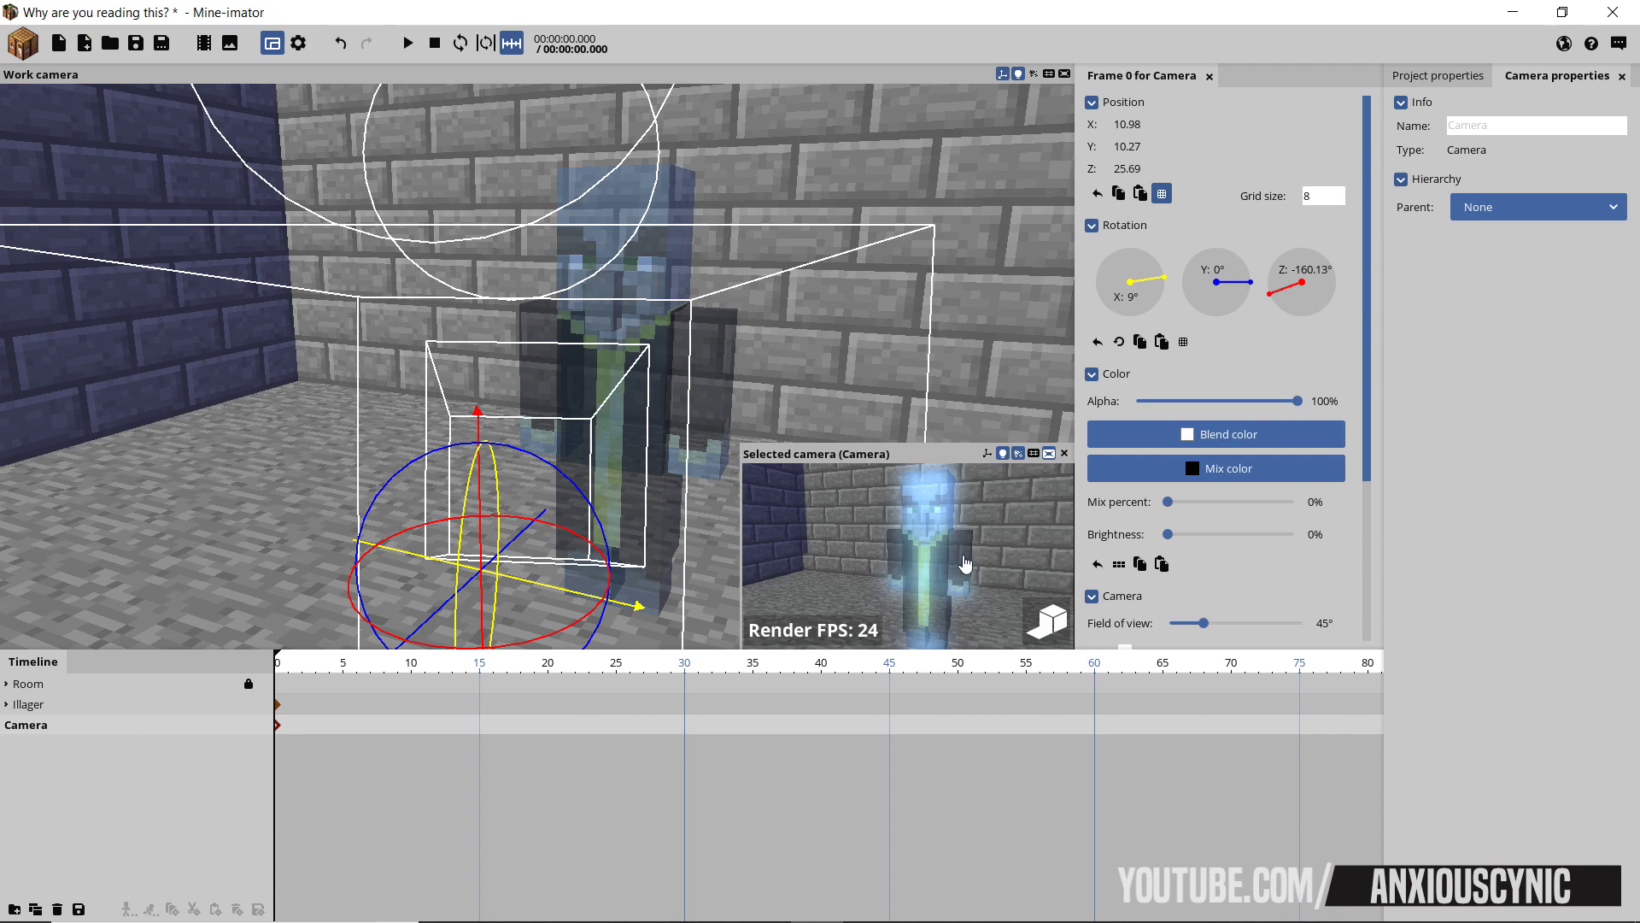
pyautogui.moveTo(958, 562)
pyautogui.mouseDown(button='right')
pyautogui.moveTo(926, 571)
pyautogui.moveTo(965, 566)
pyautogui.mouseUp(button='right')
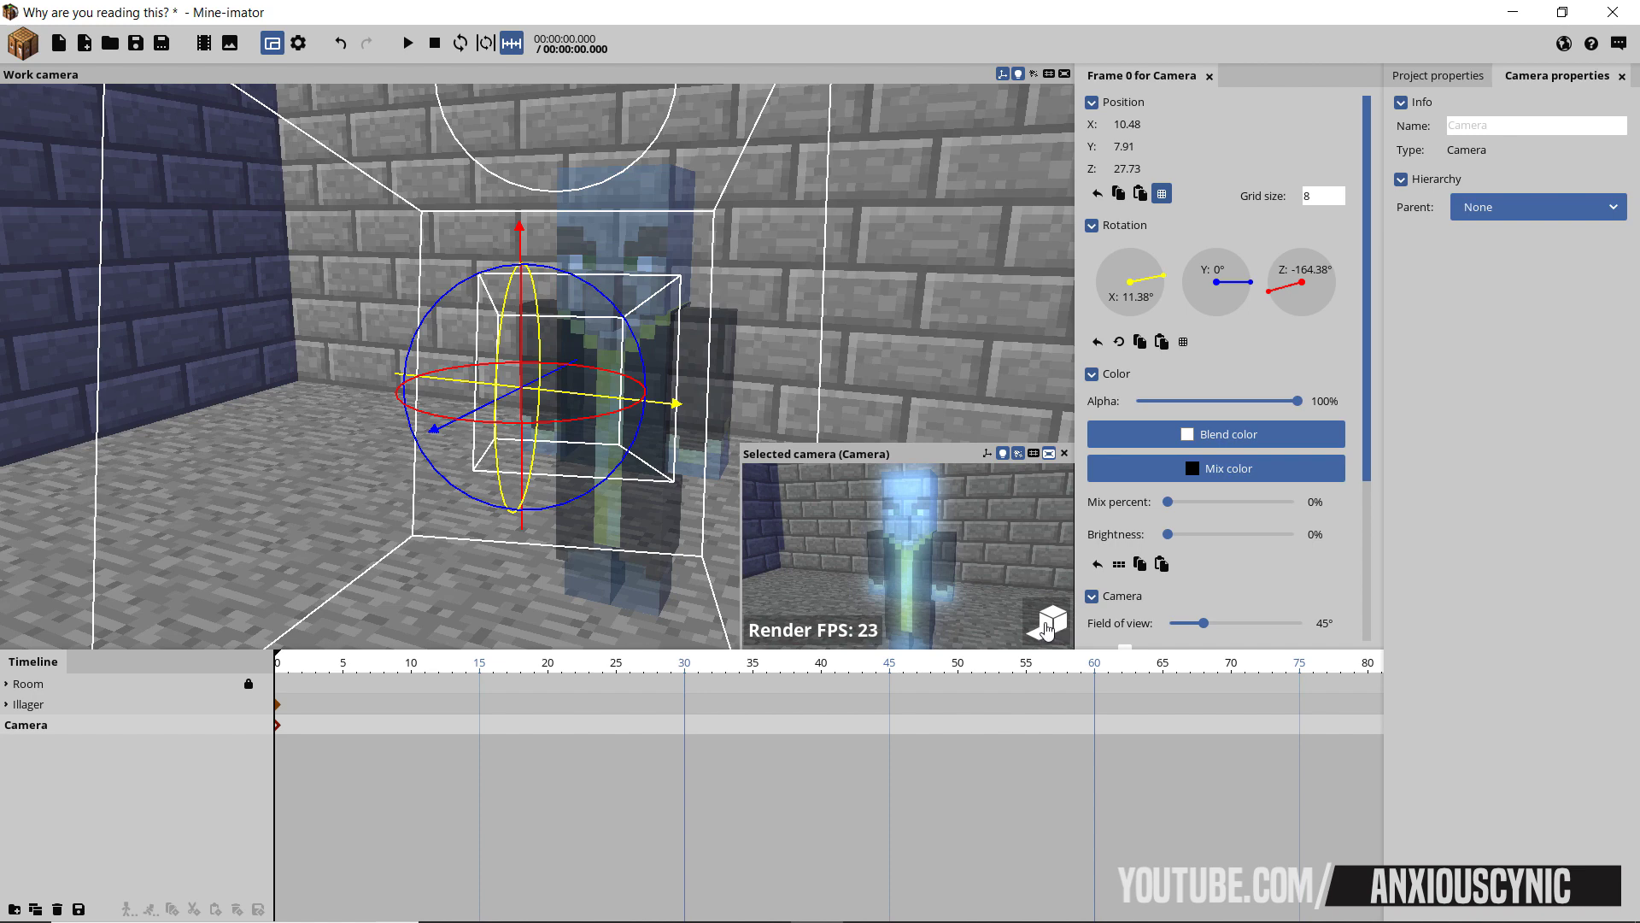
pyautogui.click(1047, 621)
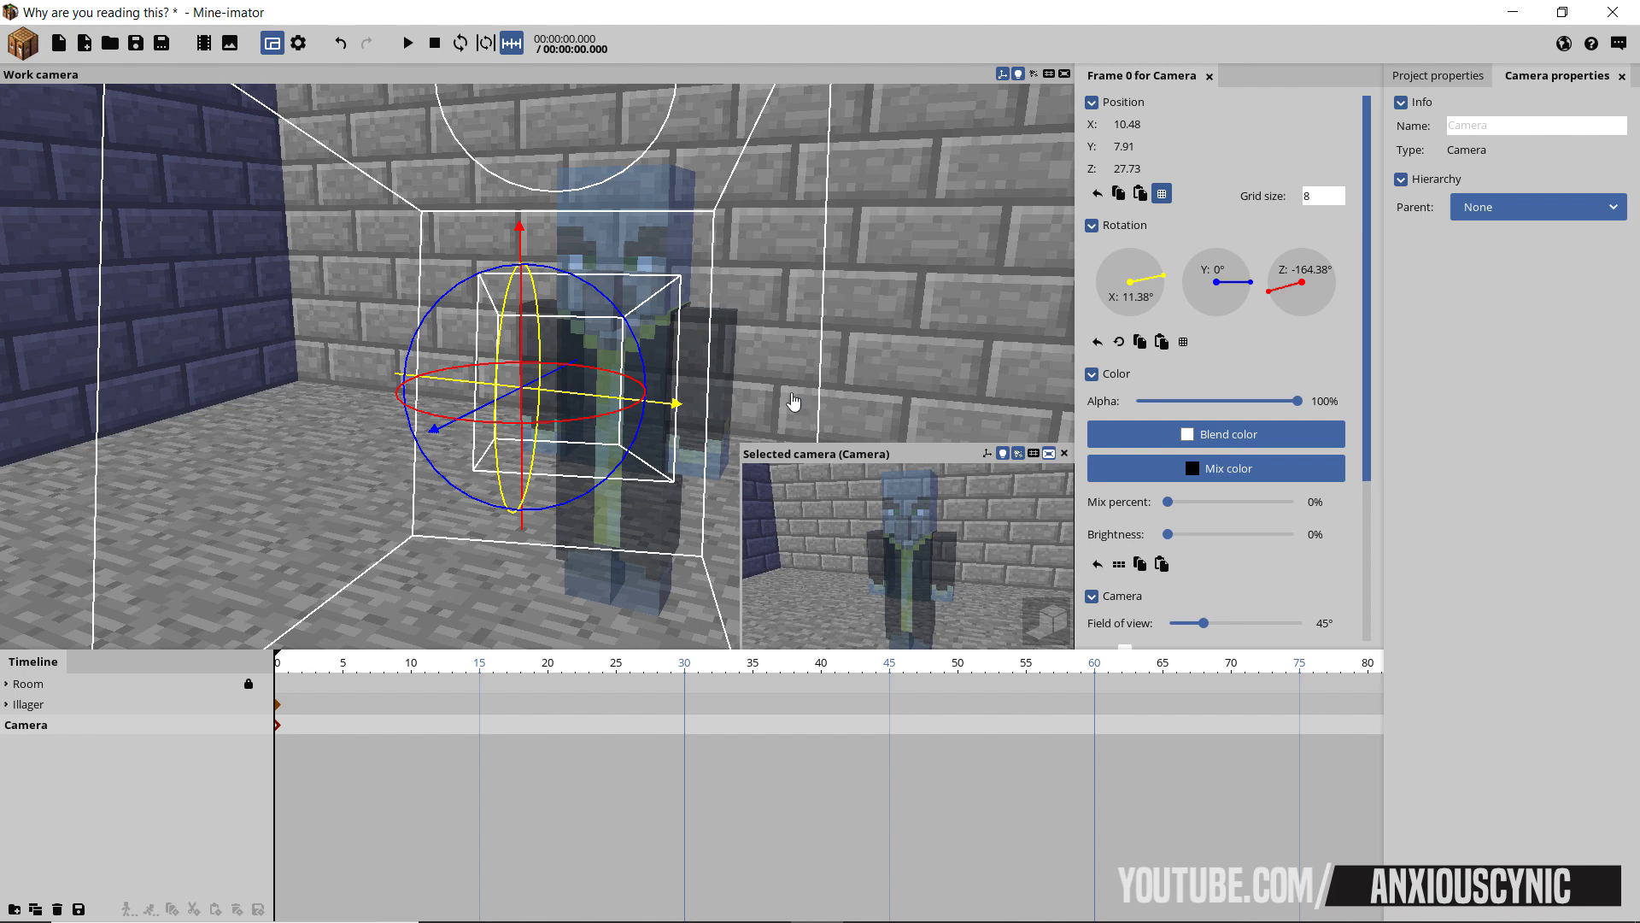
# - Create a point light and parent it to the Illager
pyautogui.click(25, 53)
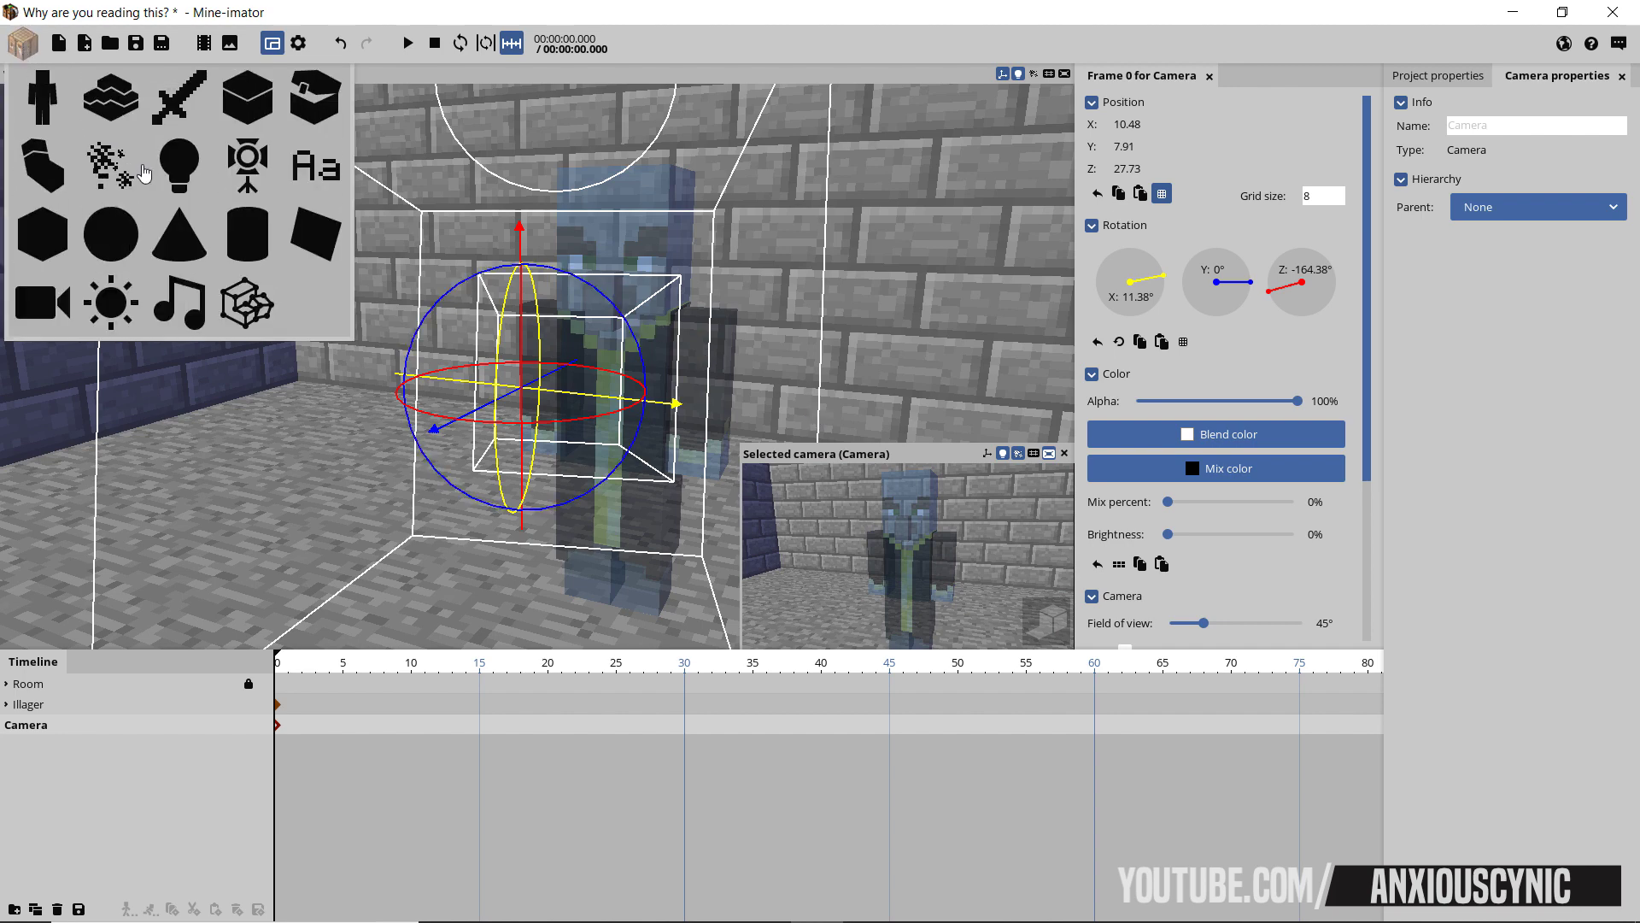
pyautogui.click(180, 164)
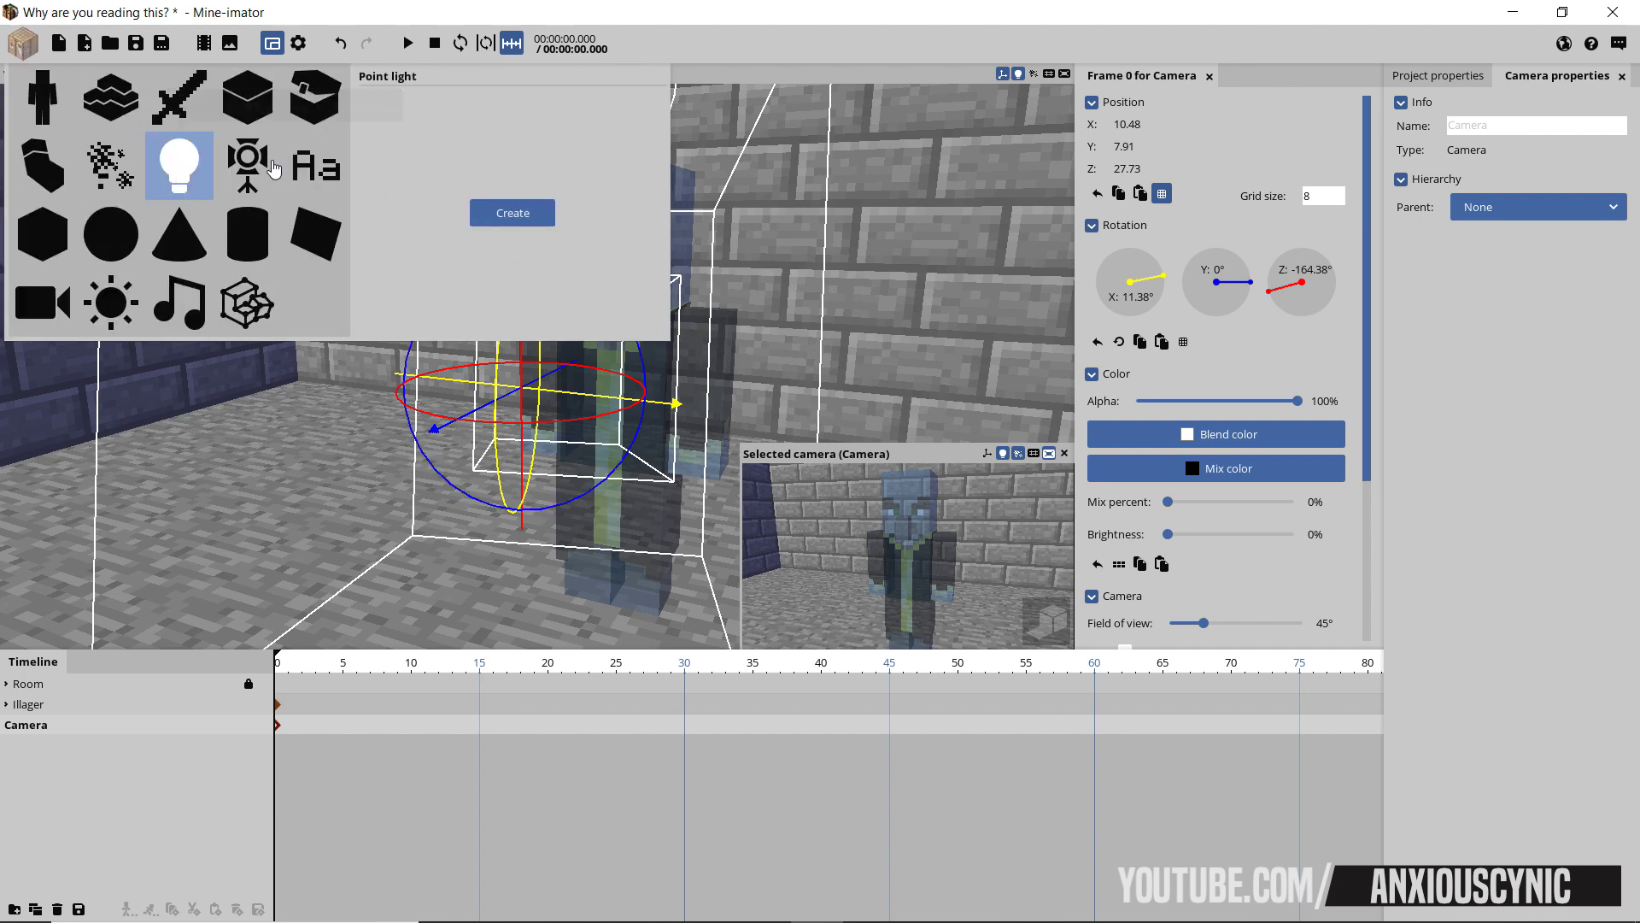
pyautogui.click(530, 213)
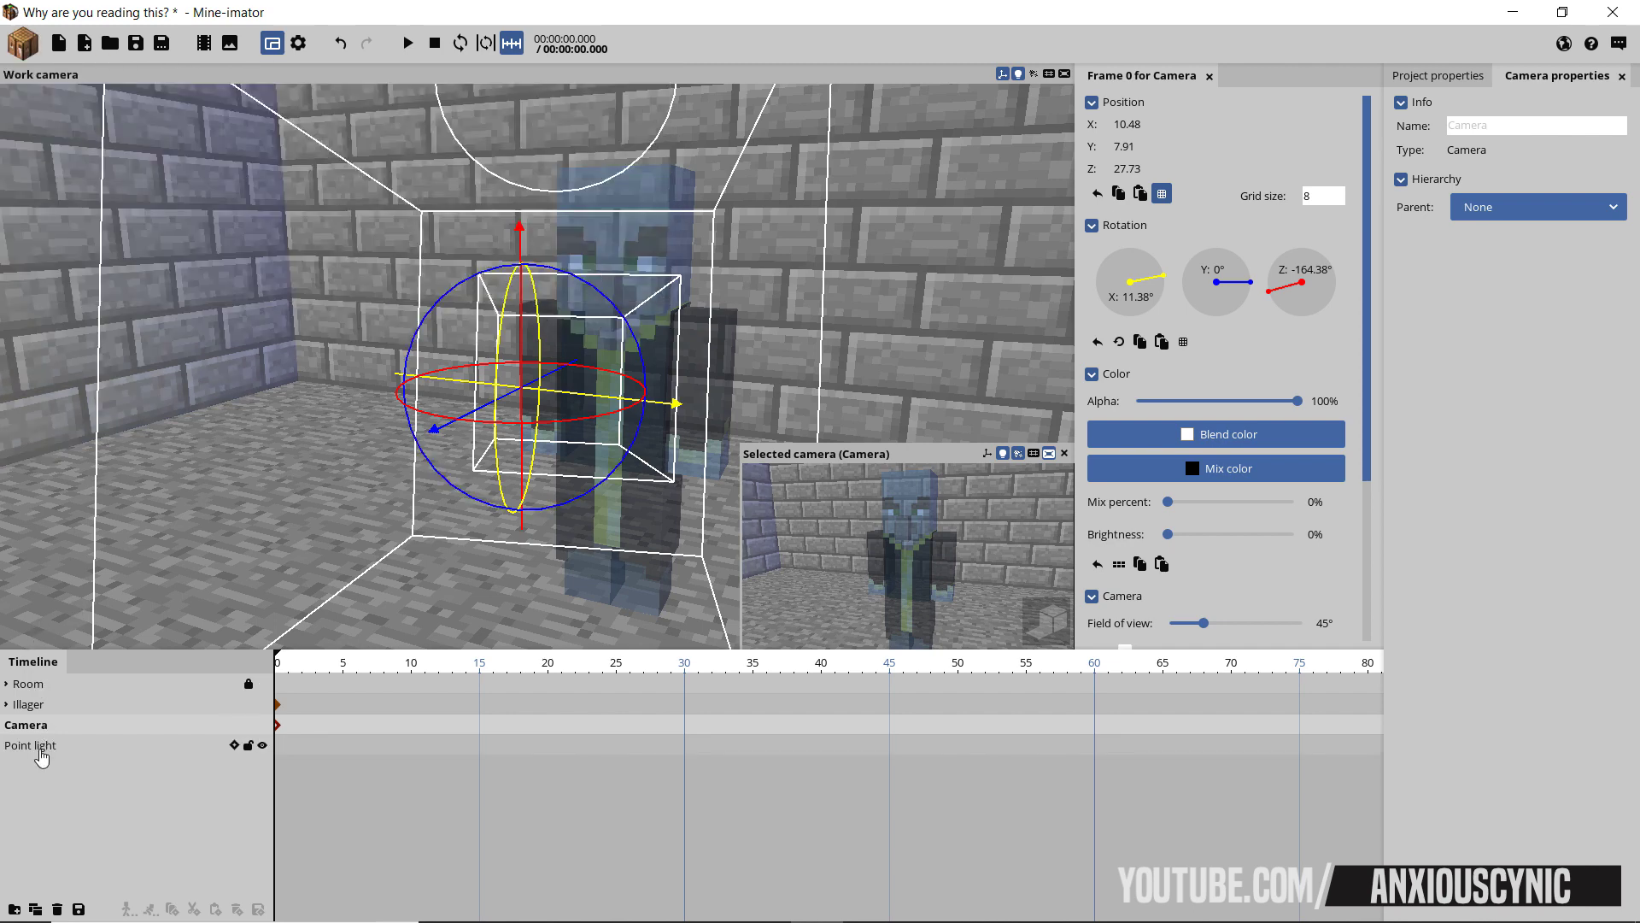
pyautogui.click(41, 752)
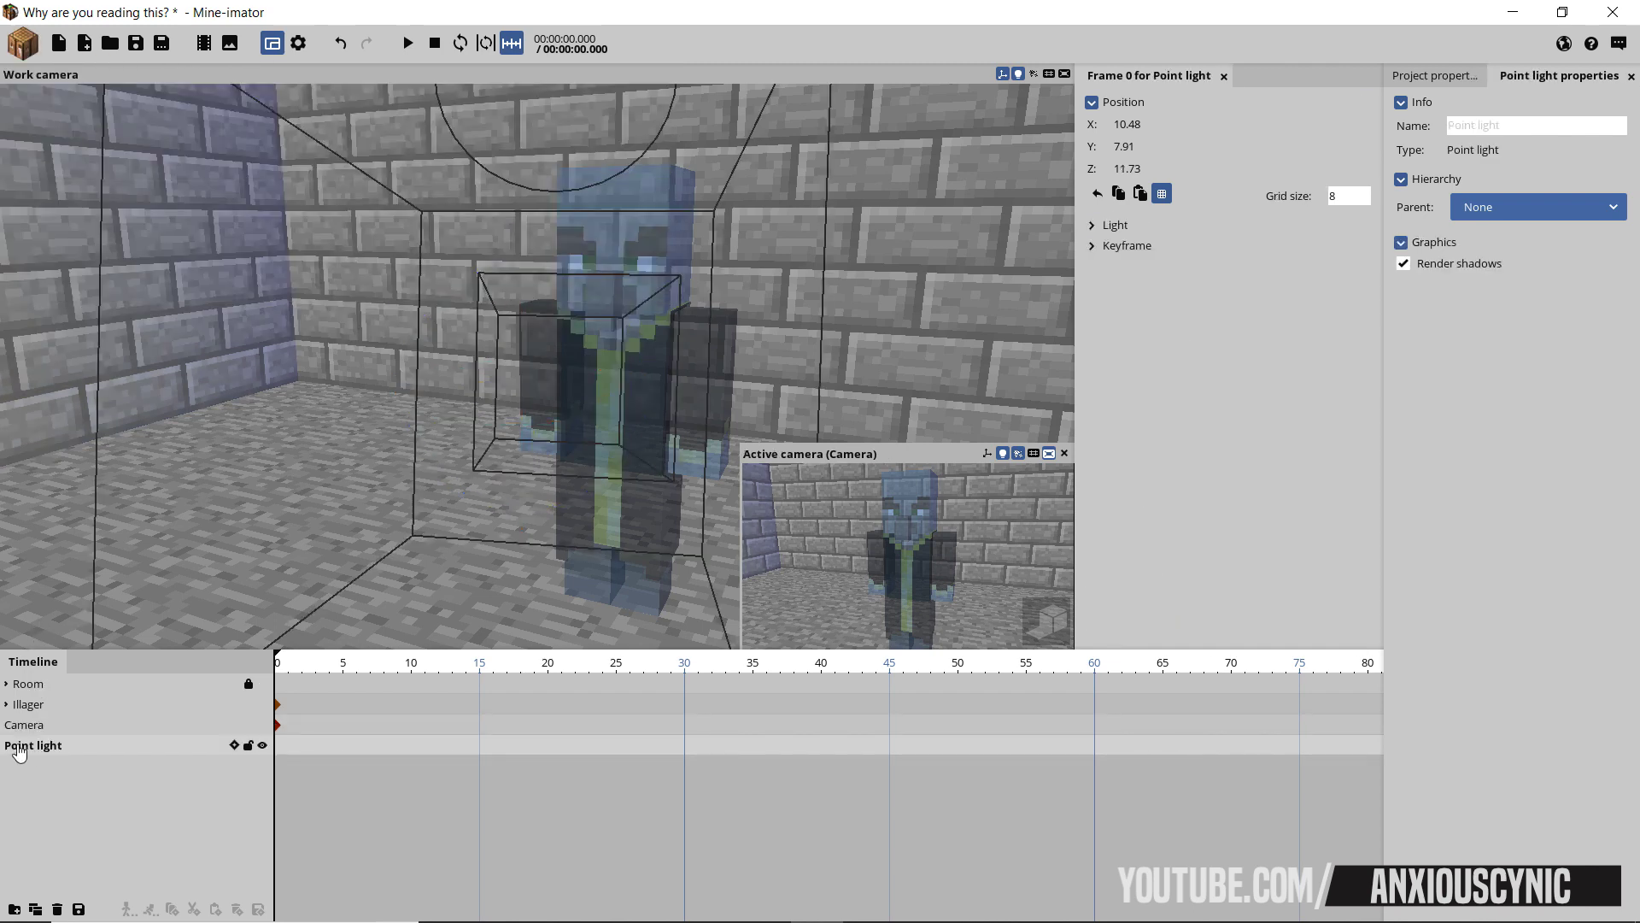
pyautogui.moveTo(18, 752); pyautogui.dragTo(51, 702)
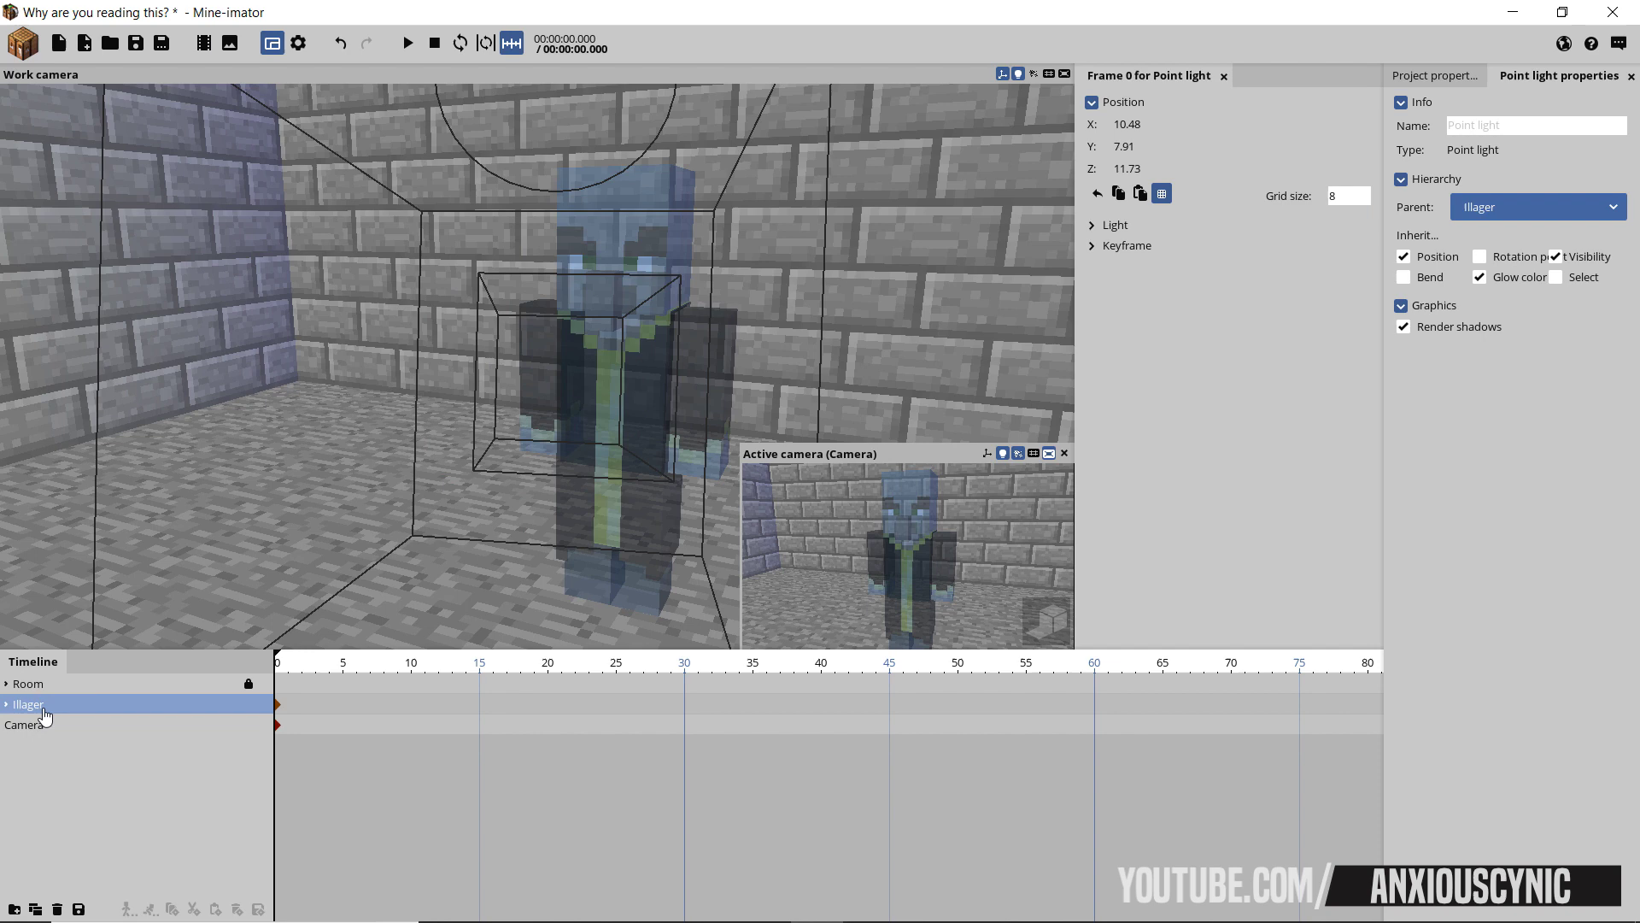
# - Reset the point light's position to the Illager's origin and raise it to Z 16
pyautogui.click(6, 704)
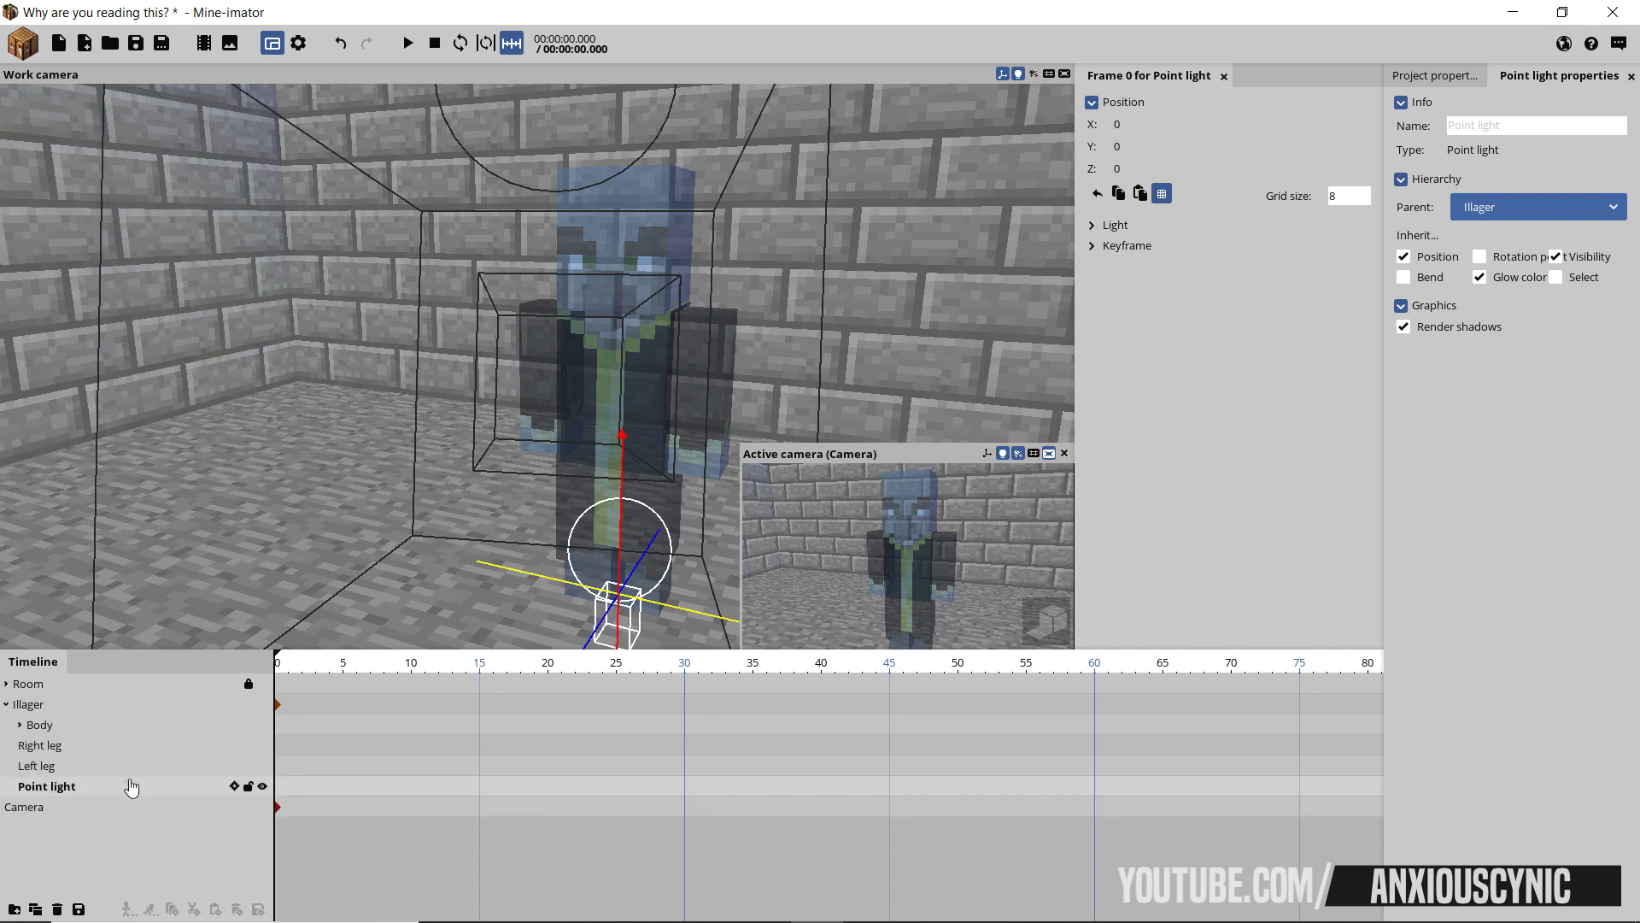
pyautogui.moveTo(555, 297); pyautogui.dragTo(596, 285, button='right')
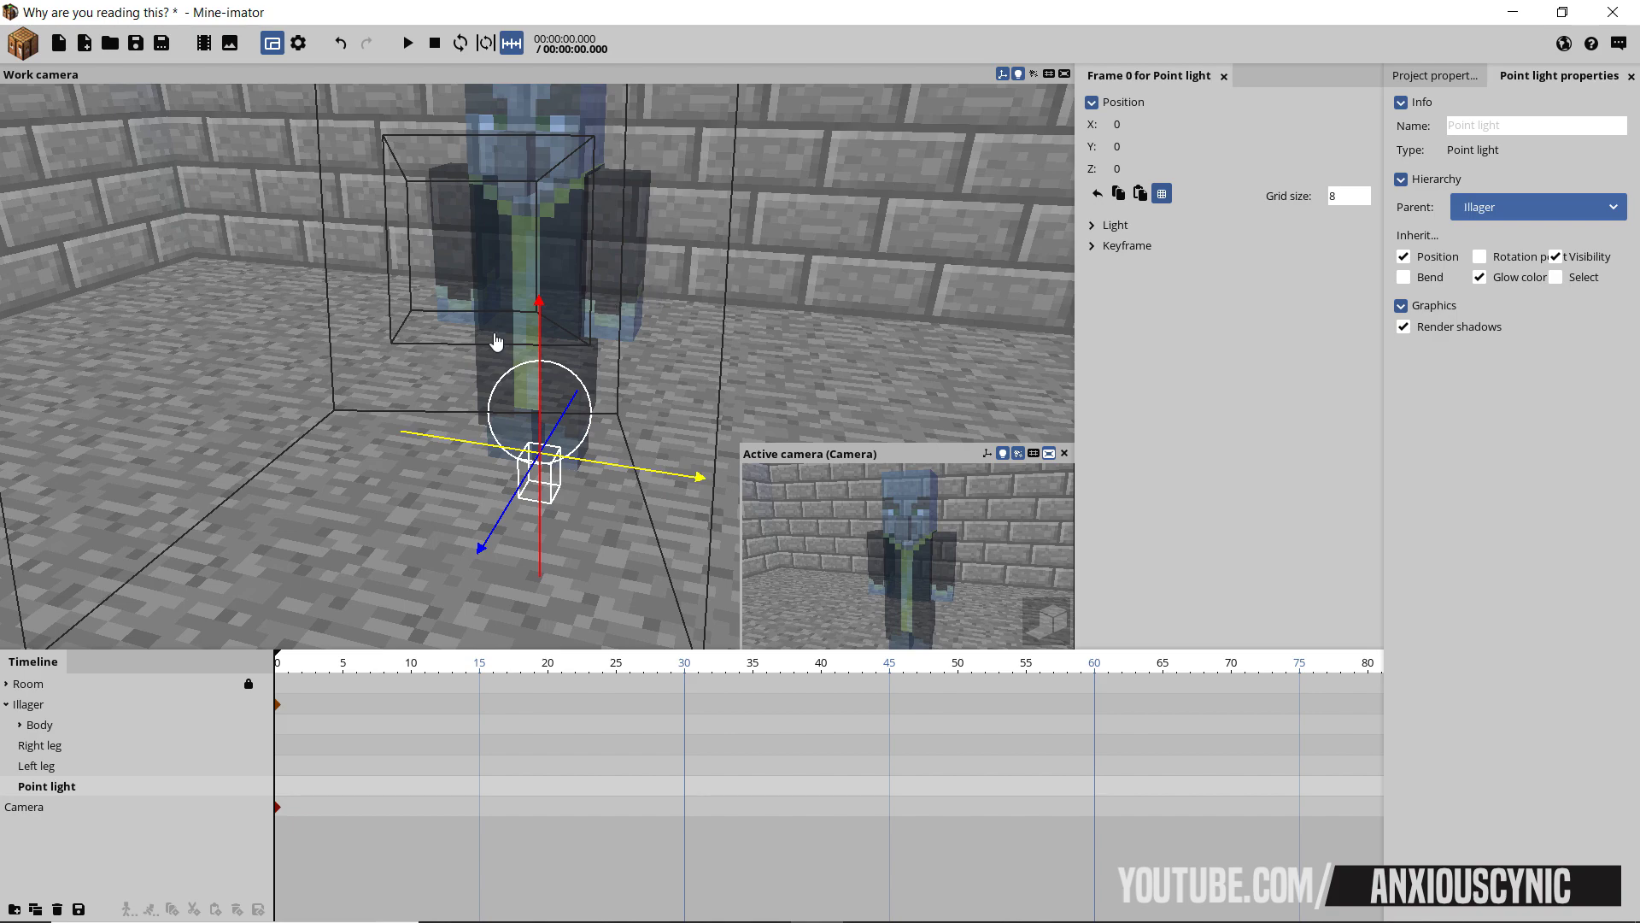
pyautogui.moveTo(544, 346); pyautogui.dragTo(540, 198)
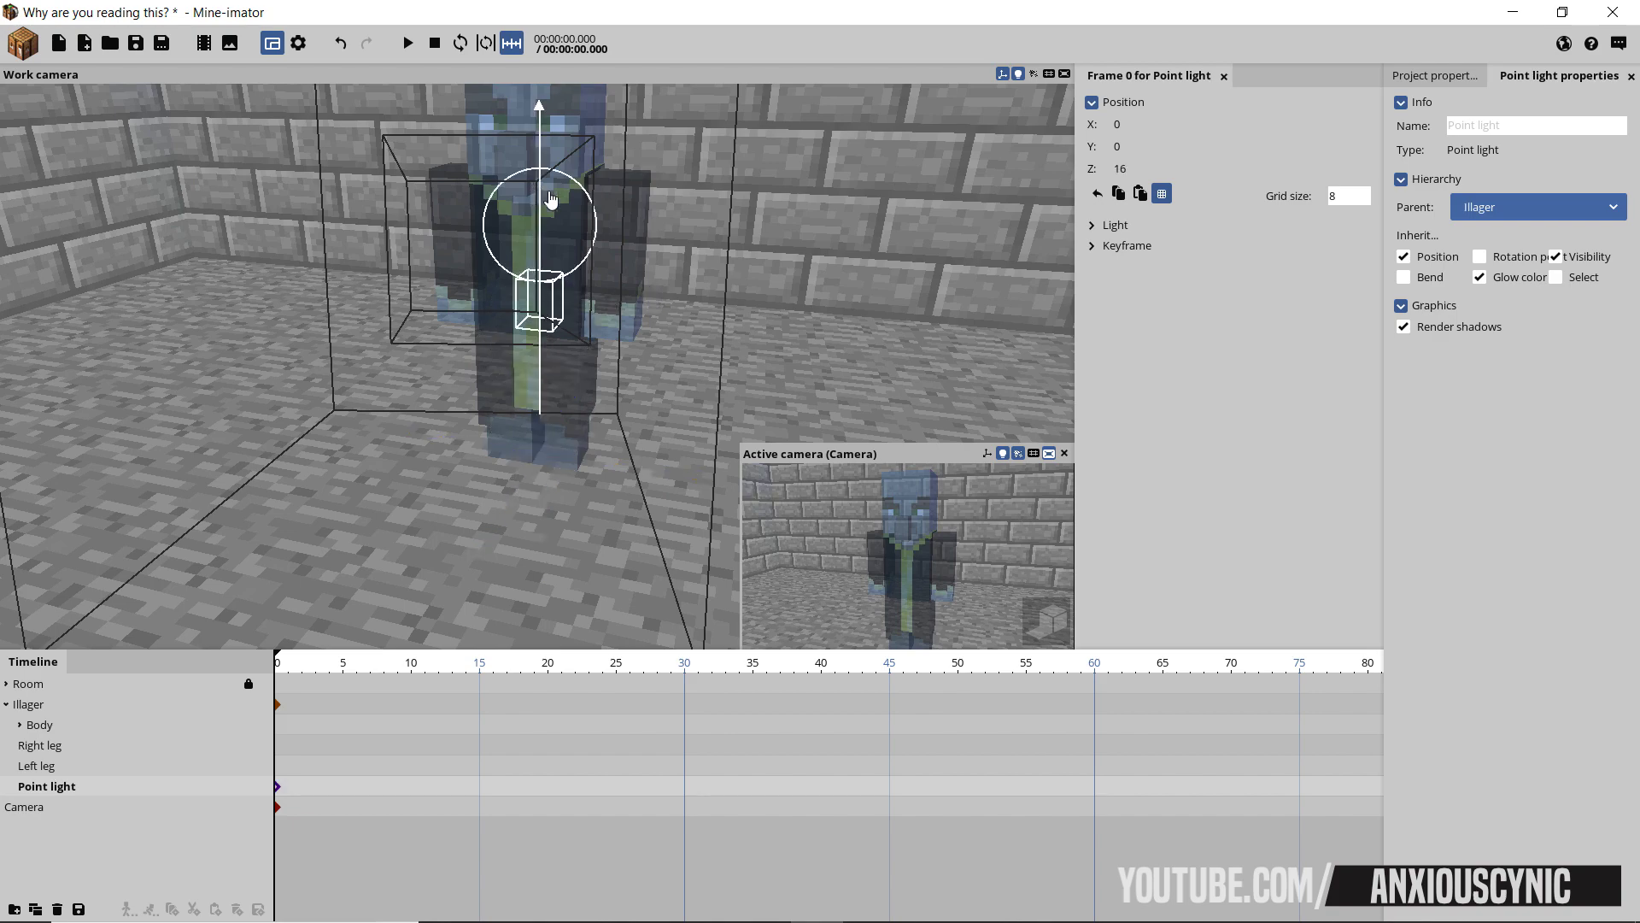
pyautogui.moveTo(540, 198); pyautogui.dragTo(468, 157, button='right')
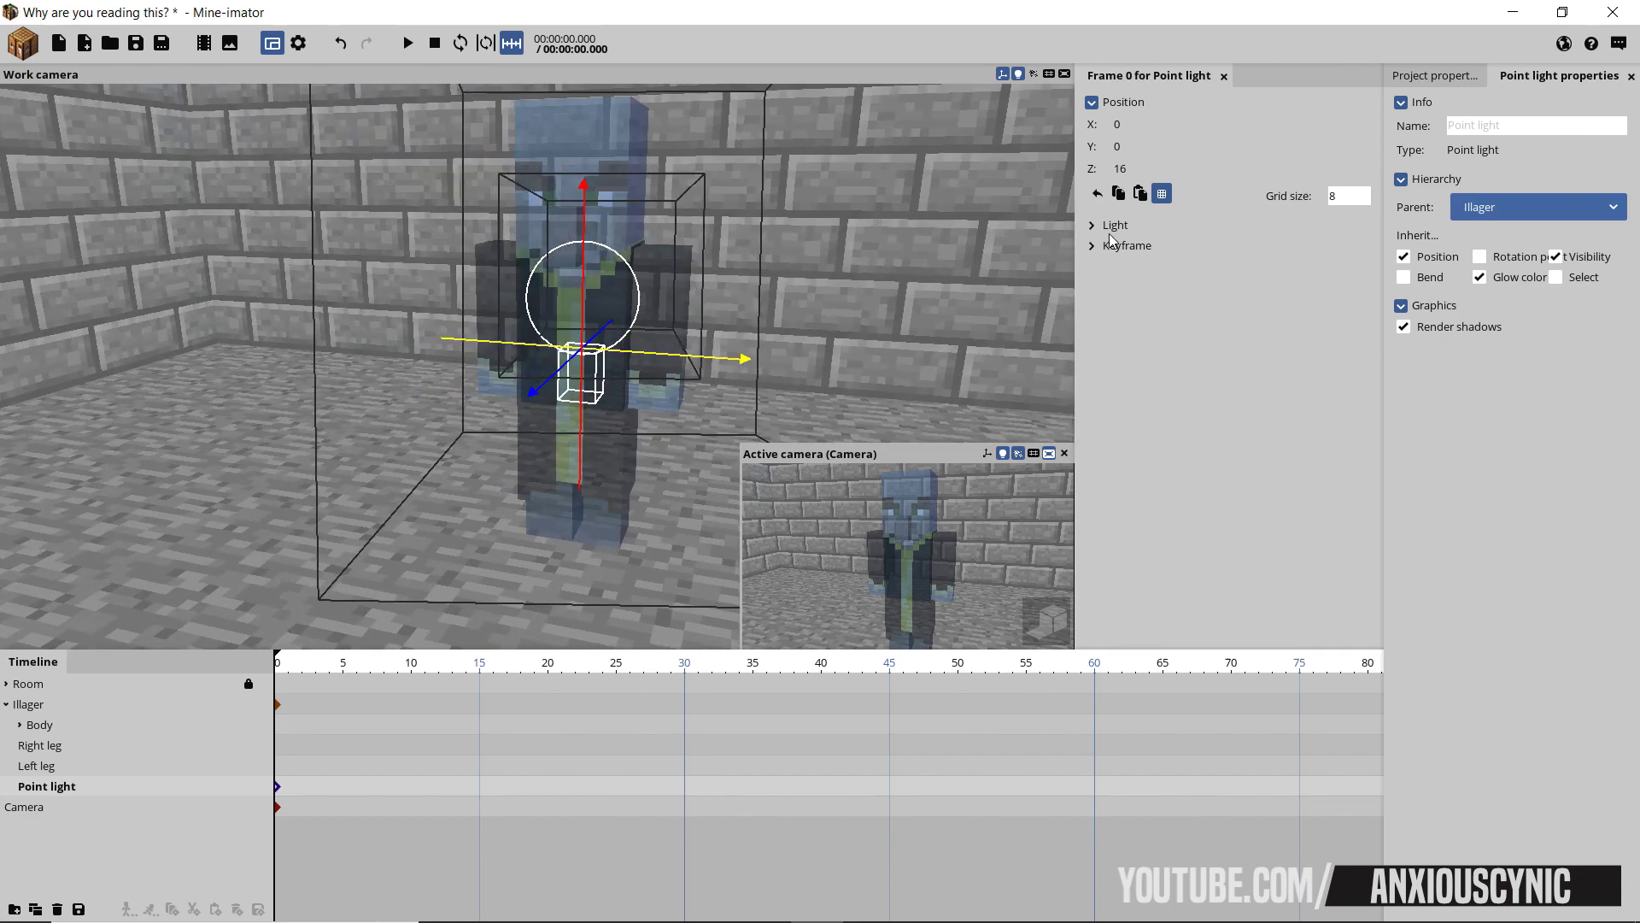
# - Save the project, set the point light's color to light blue 86D6FF, and turn on the rendered preview in the camera view
pyautogui.click(1108, 232)
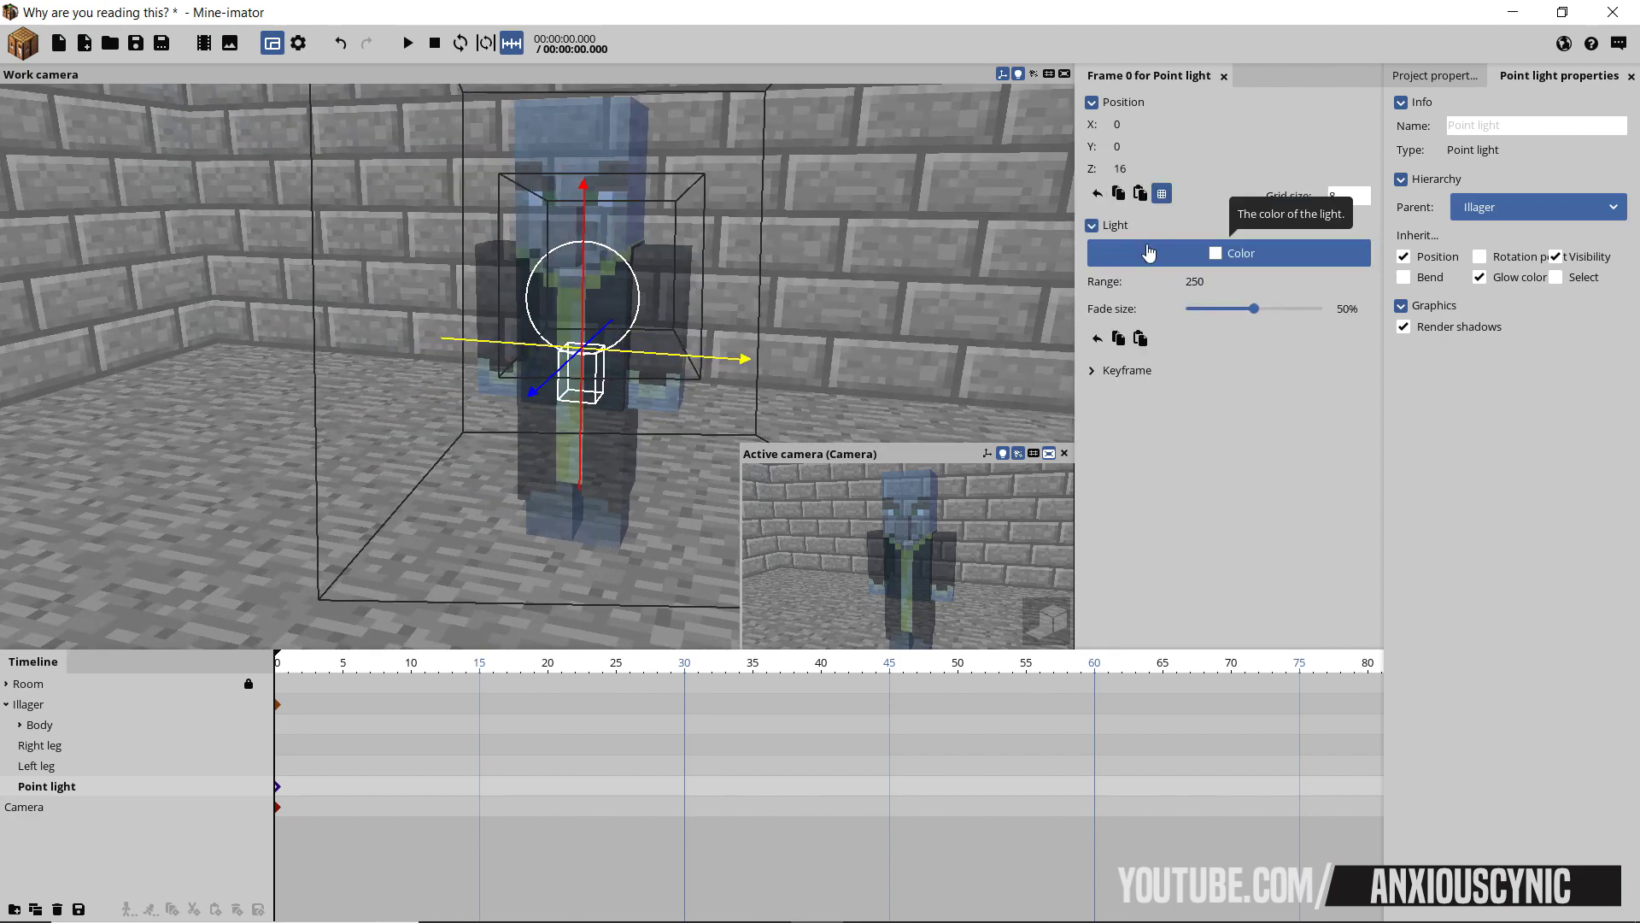
pyautogui.hotkey('ctrl', 's')
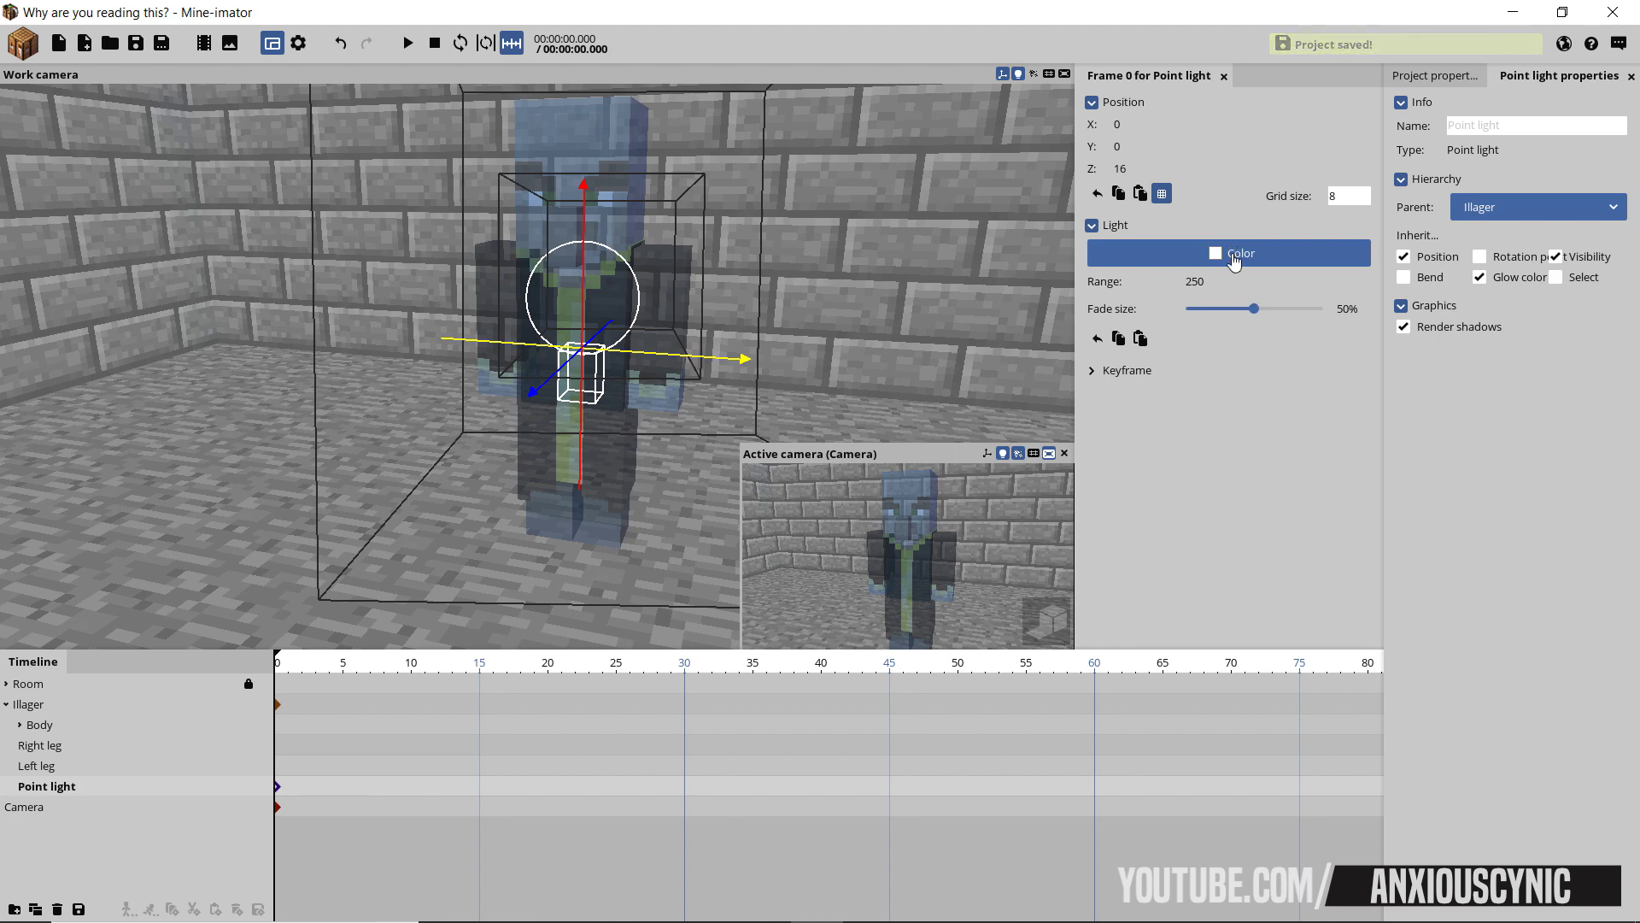
pyautogui.click(1230, 253)
pyautogui.click(844, 447)
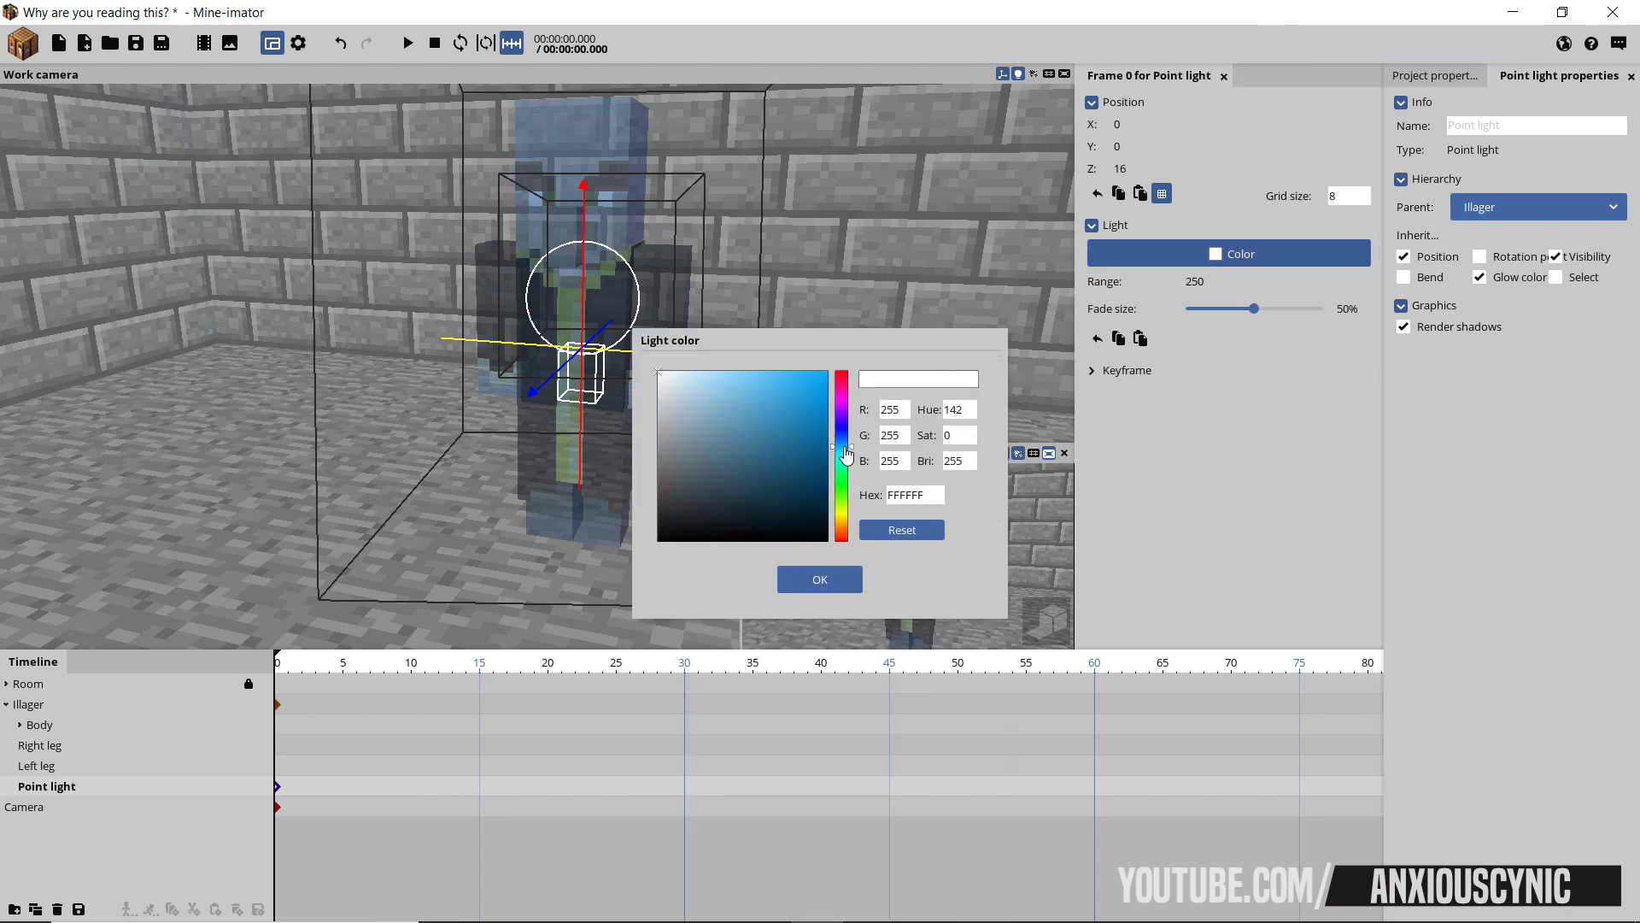
pyautogui.moveTo(780, 424); pyautogui.dragTo(741, 365)
pyautogui.click(819, 580)
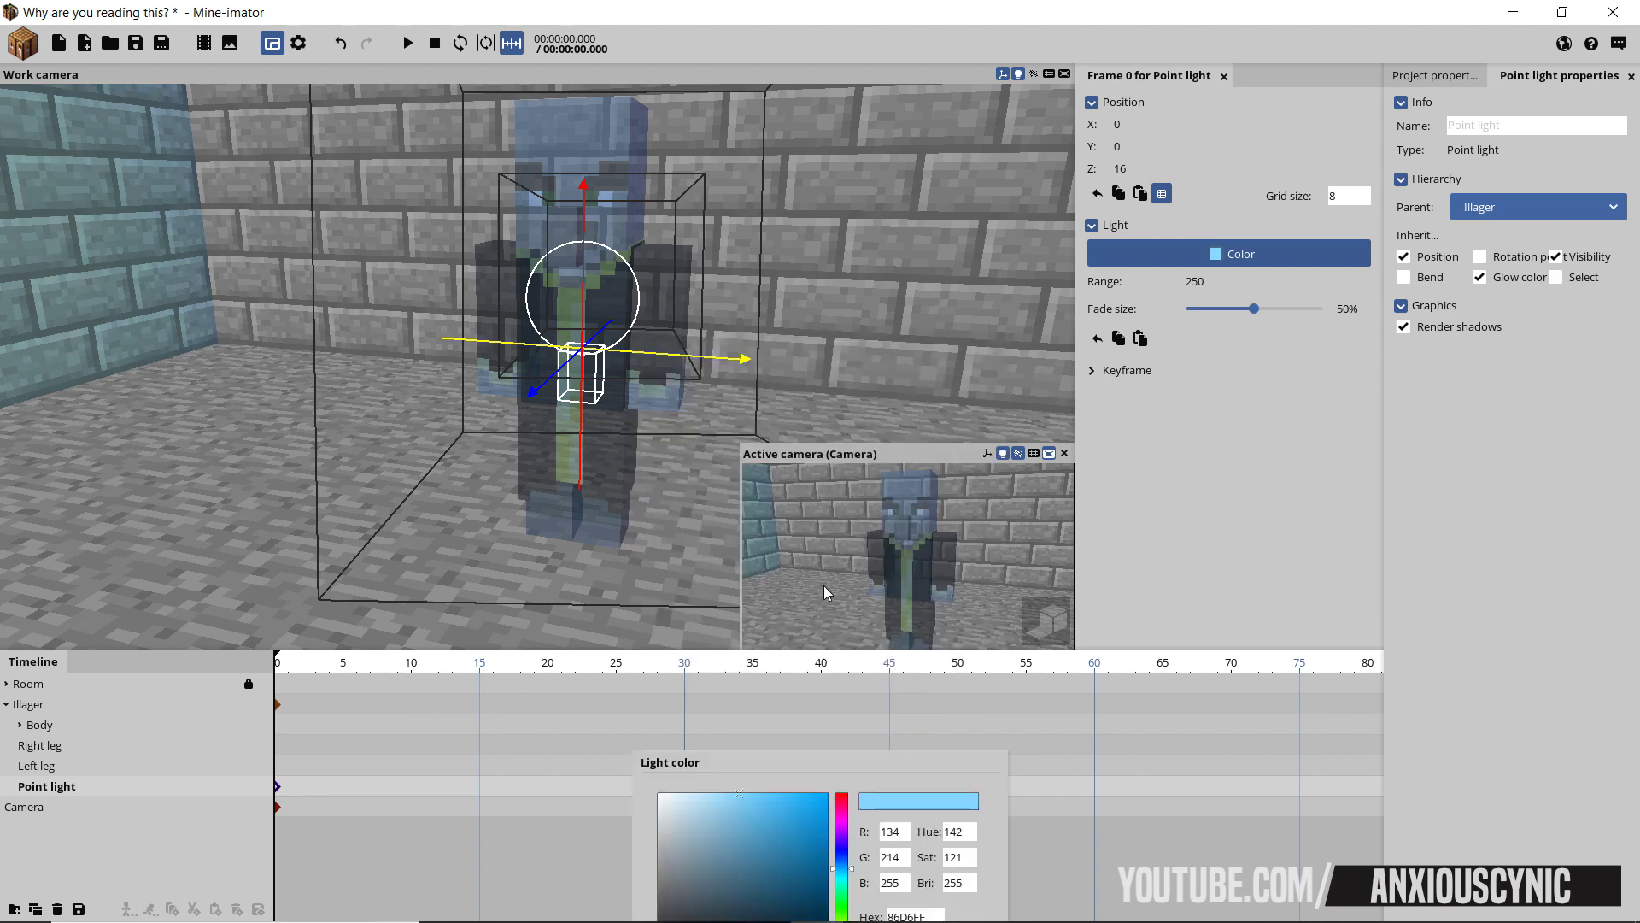
pyautogui.click(1044, 628)
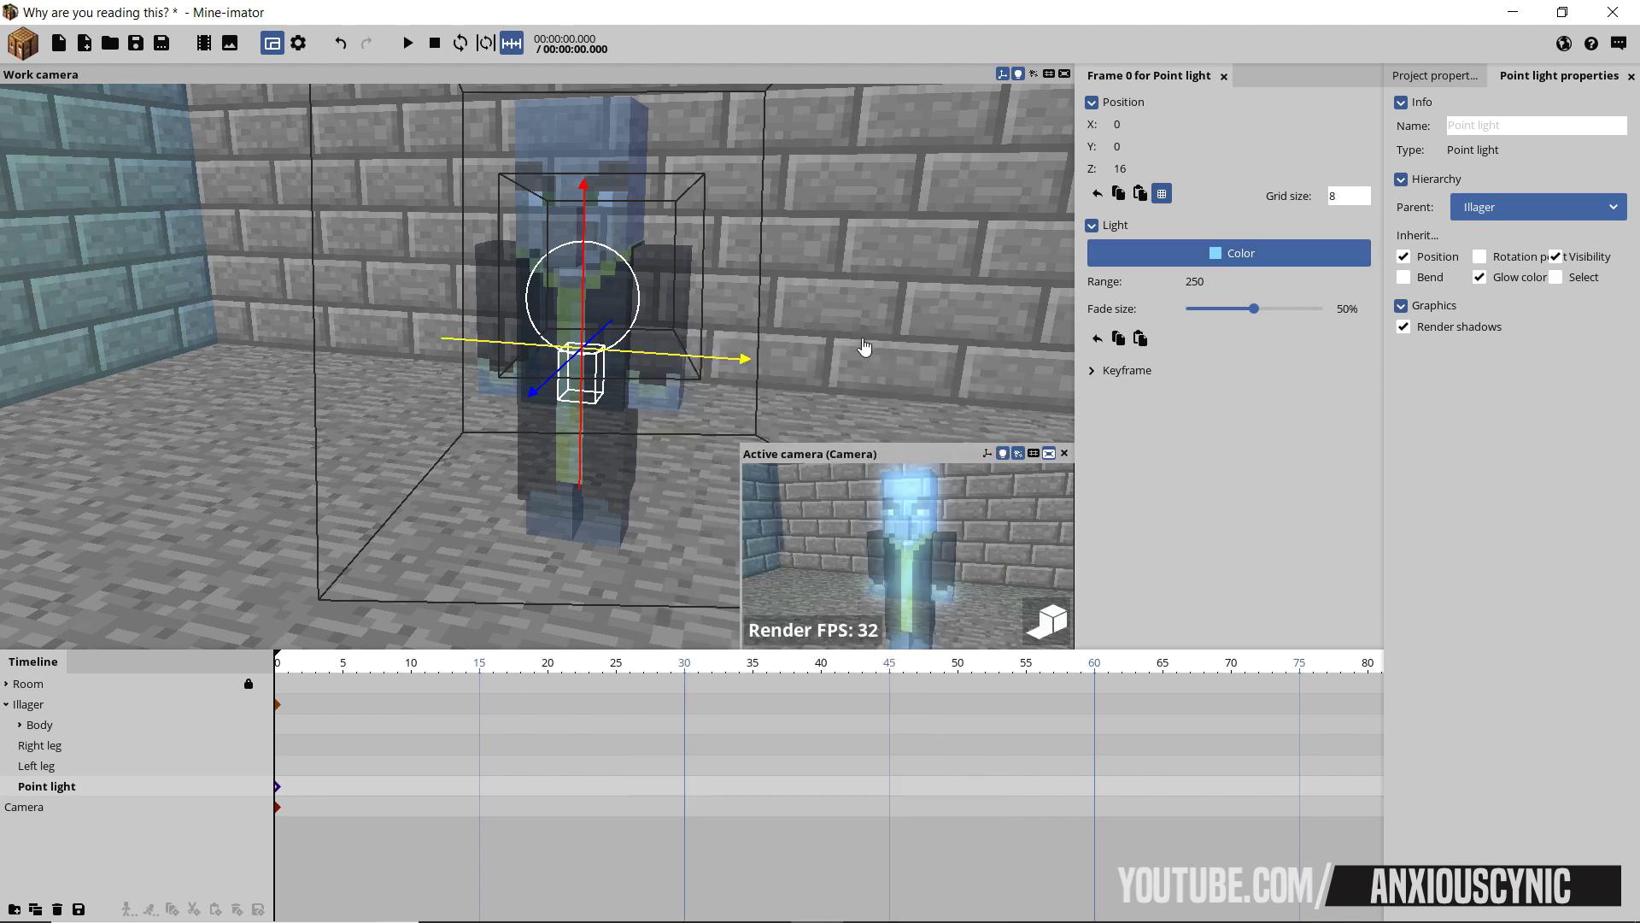
# - Save the project and turn the background's time of day to night
pyautogui.hotkey('ctrl', 's')
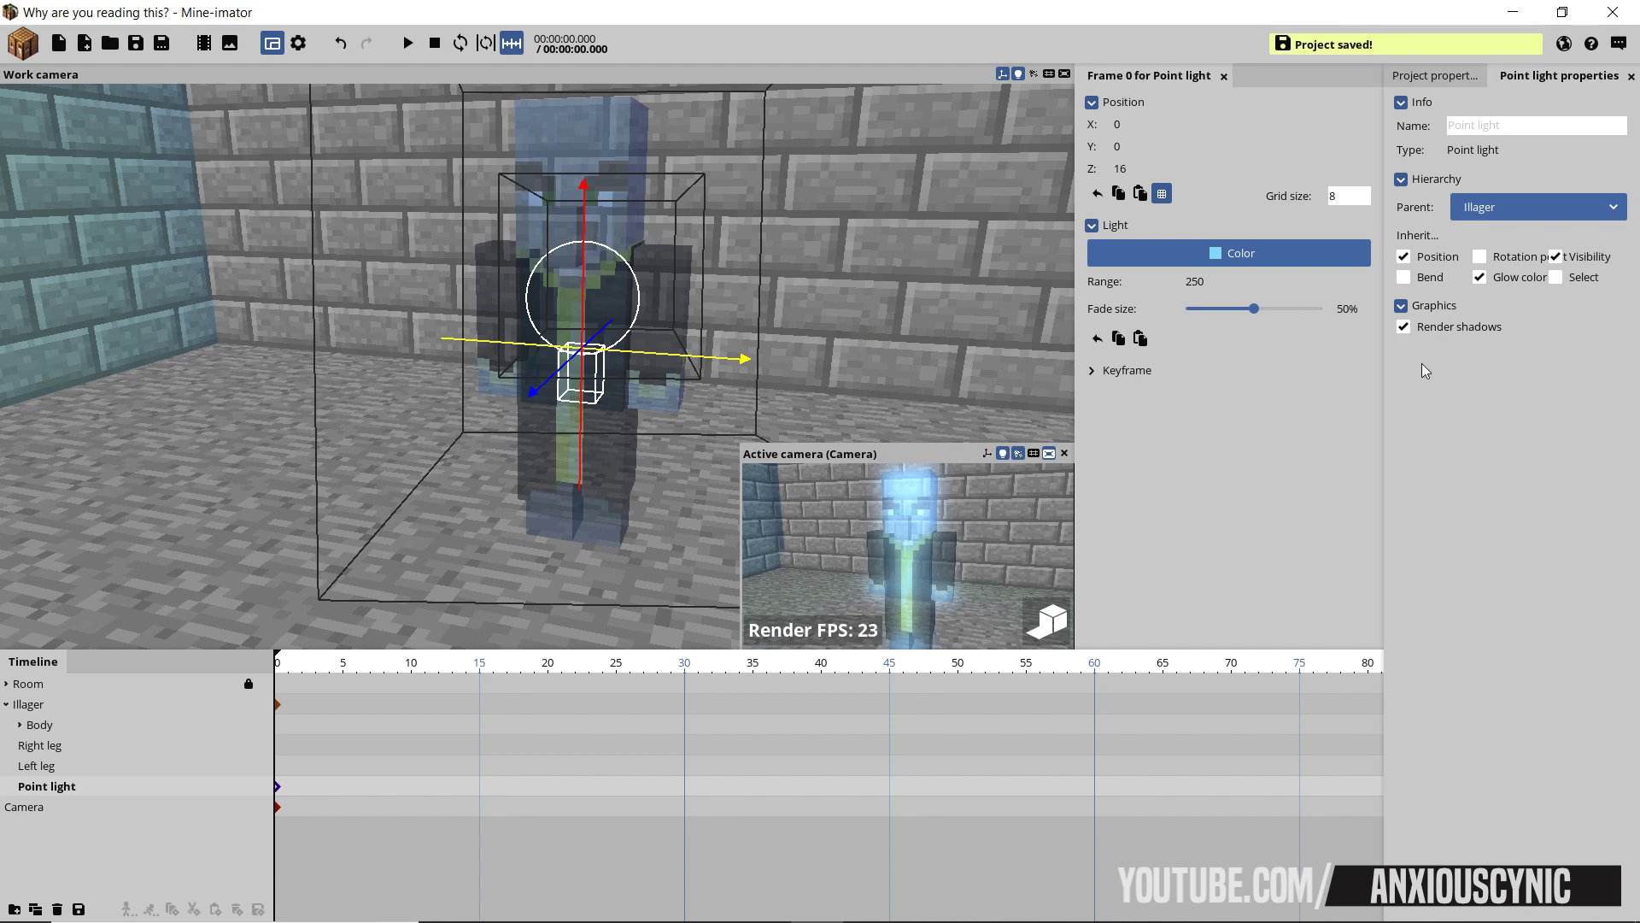
pyautogui.click(1422, 77)
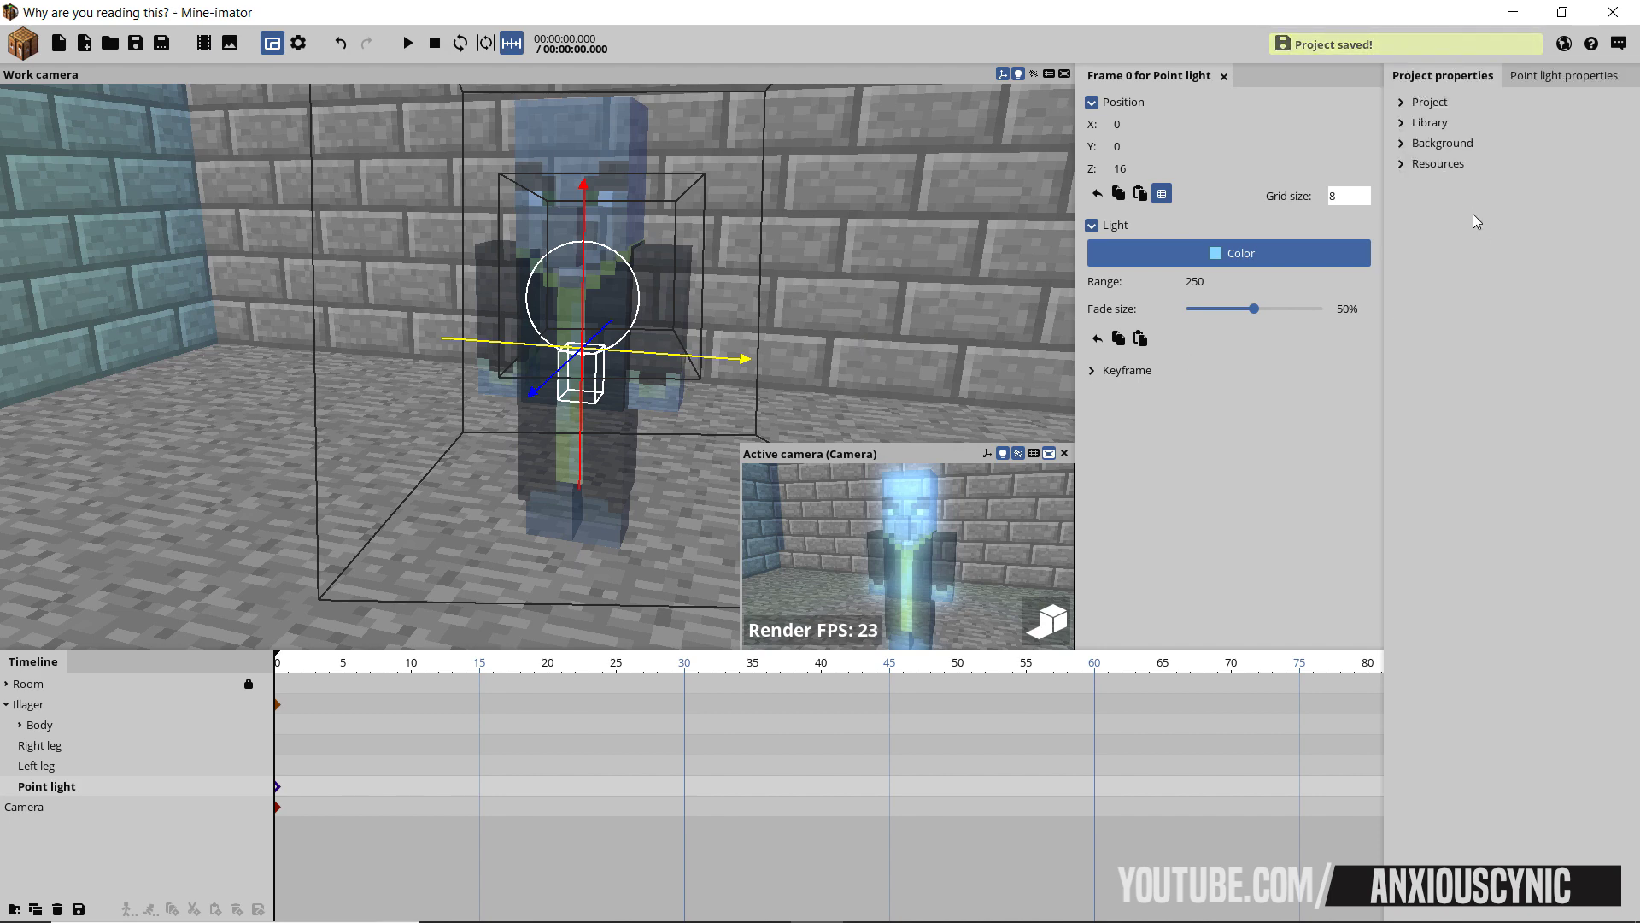
pyautogui.click(1440, 144)
pyautogui.scroll(-1, 1479, 286)
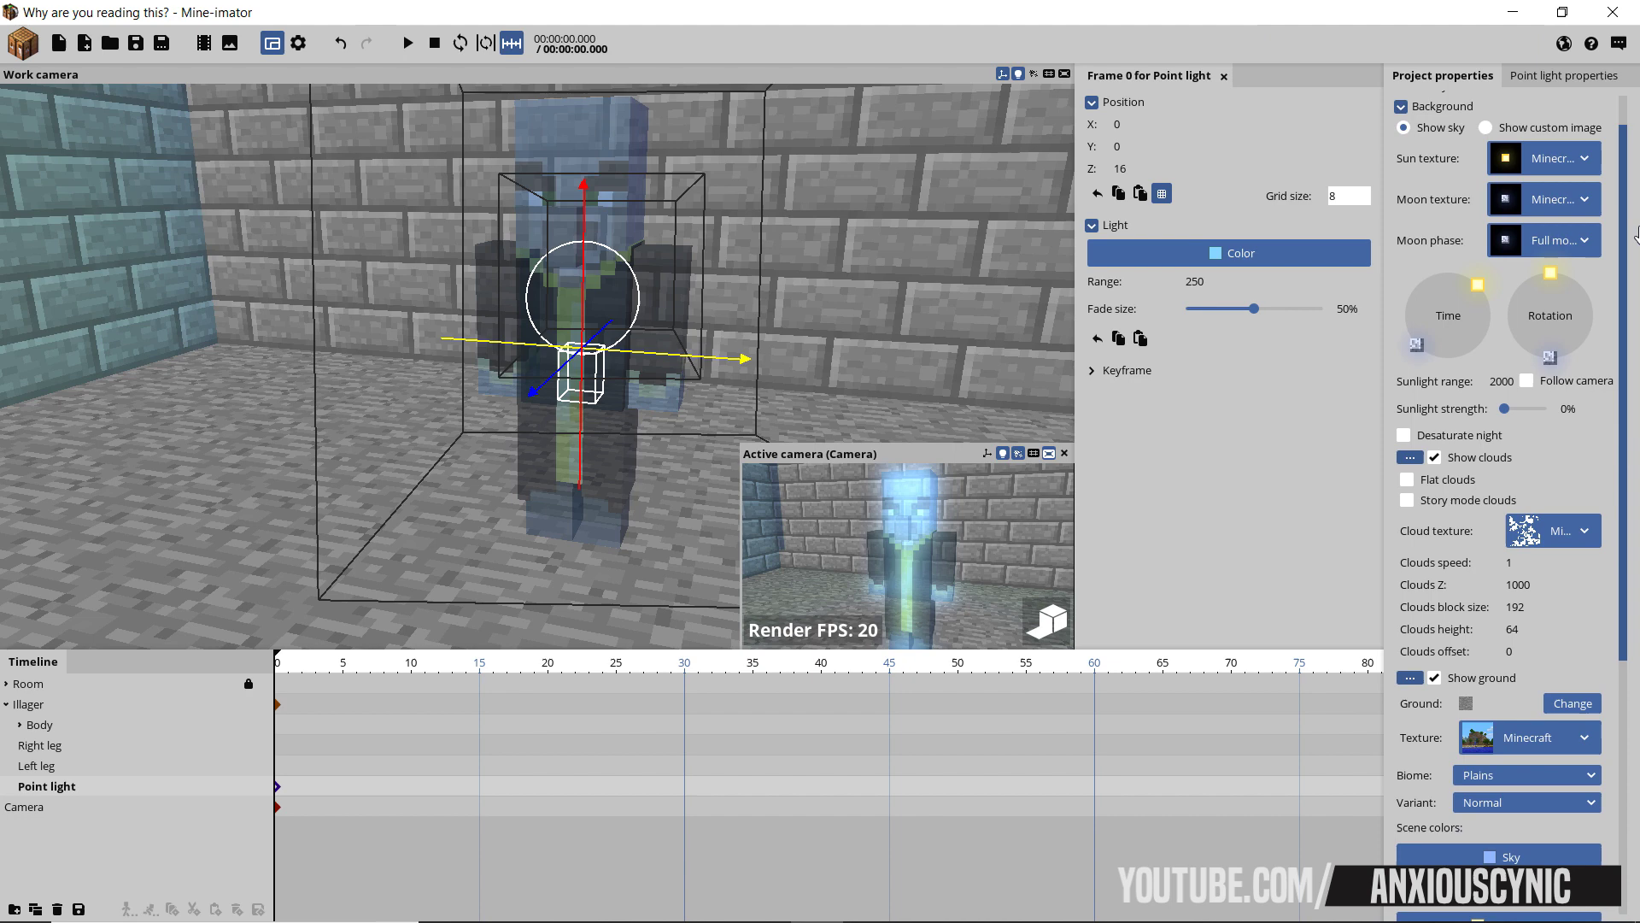
pyautogui.moveTo(1479, 286); pyautogui.dragTo(1377, 422)
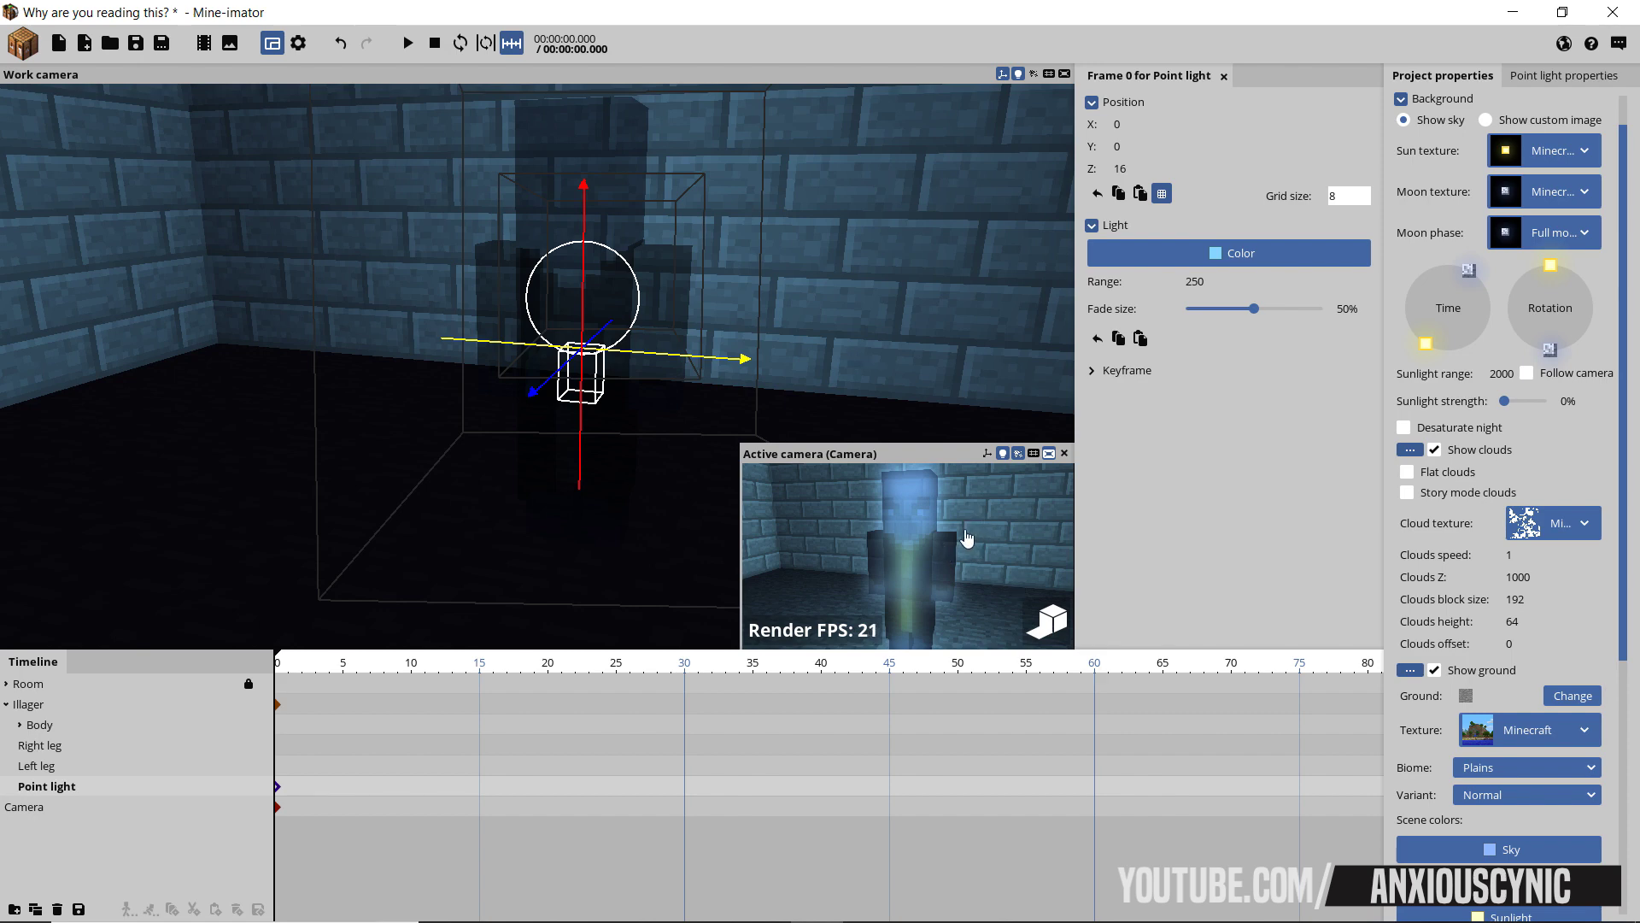
# - Set the Illager's brightness to 75% and save the project
pyautogui.click(34, 704)
pyautogui.moveTo(1168, 557); pyautogui.dragTo(1265, 570)
pyautogui.click(1316, 555)
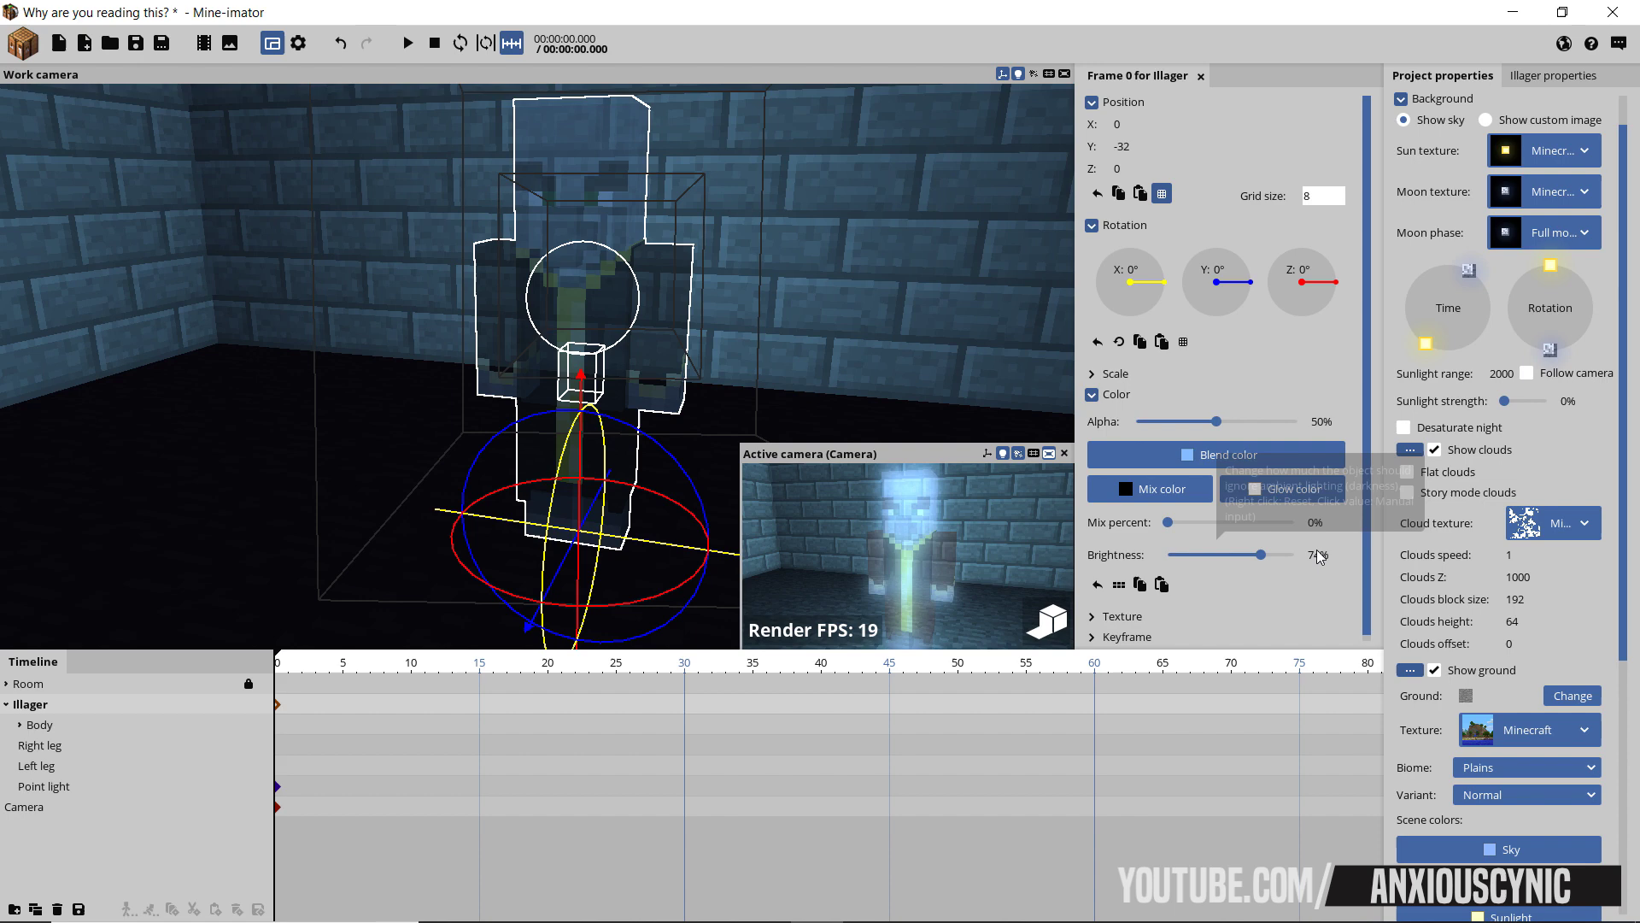
pyautogui.write('75')
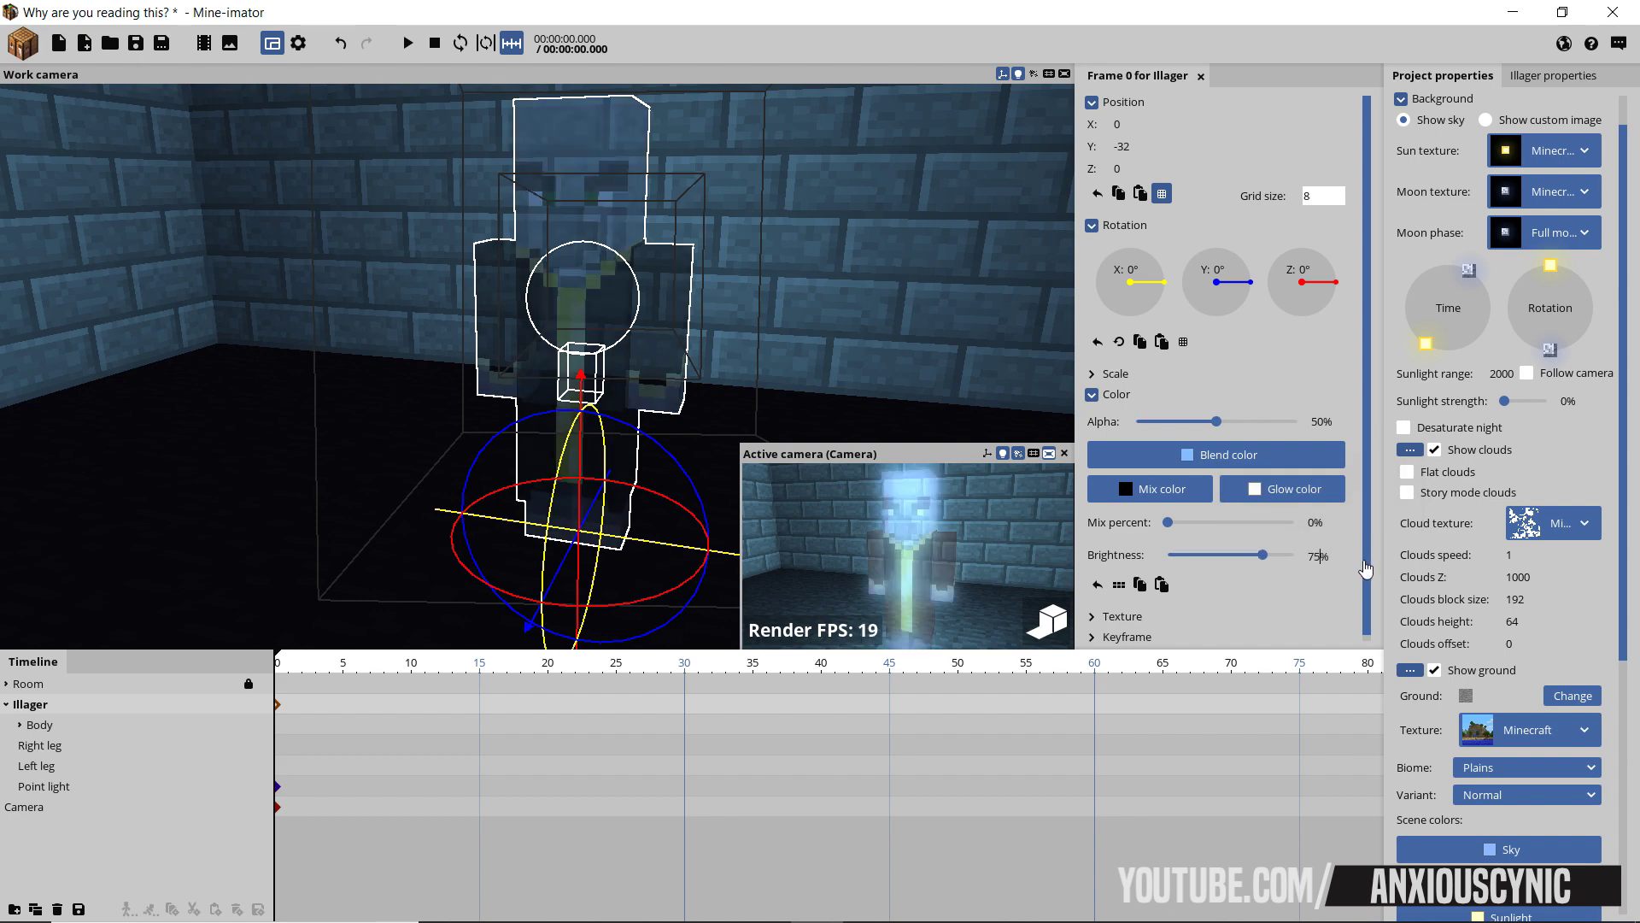
pyautogui.click(136, 43)
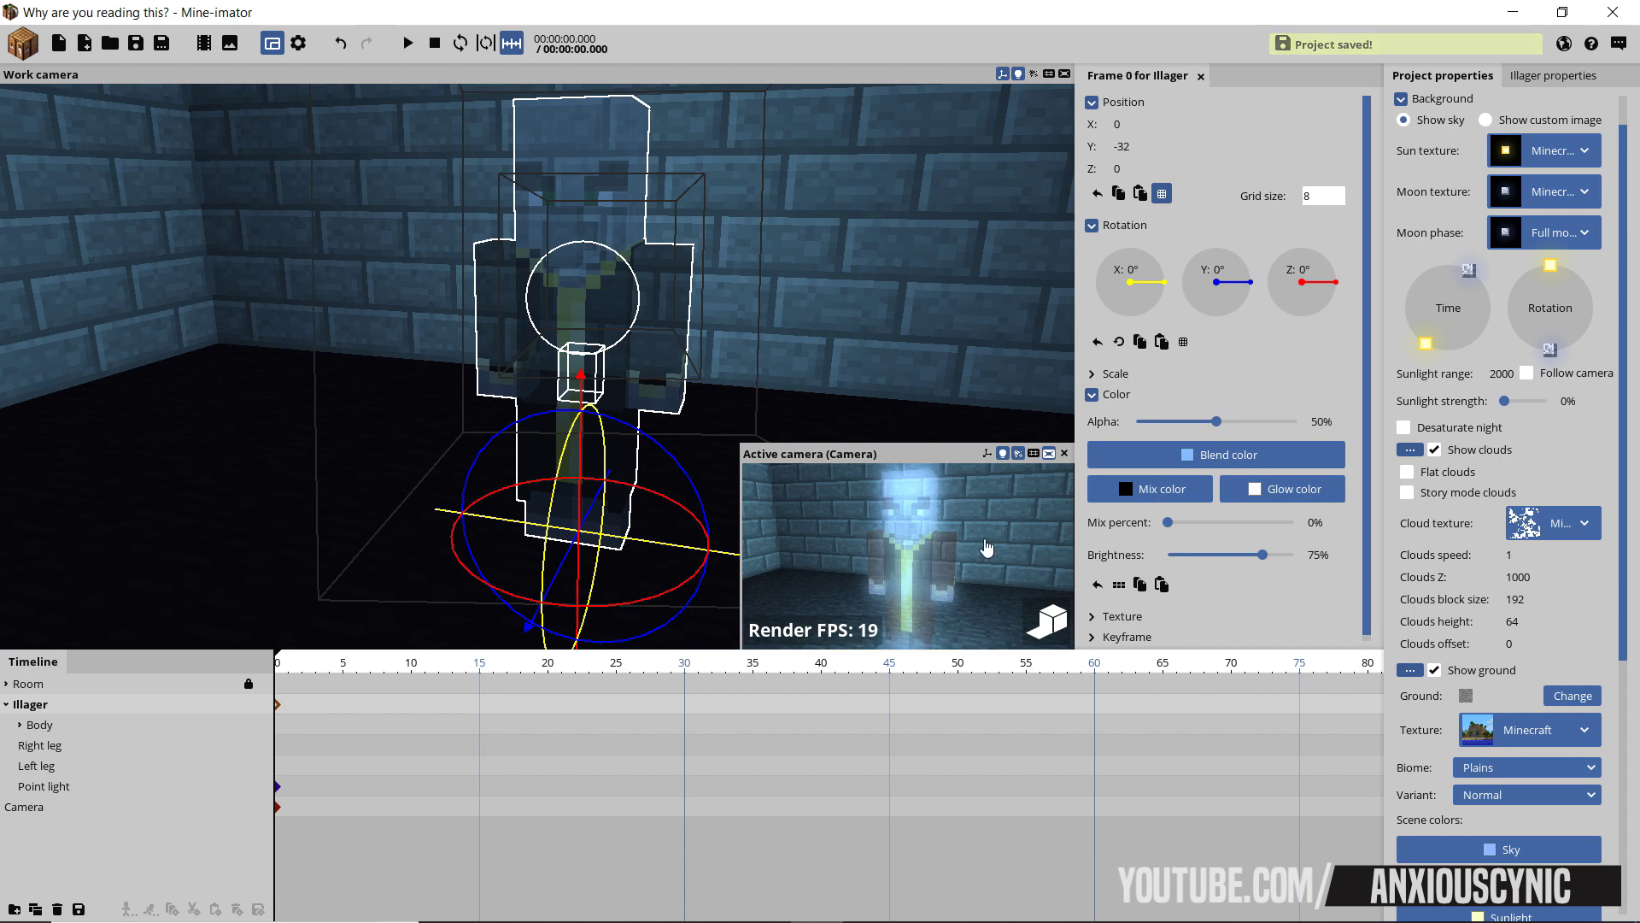
pyautogui.moveTo(872, 308); pyautogui.dragTo(862, 305, button='middle')
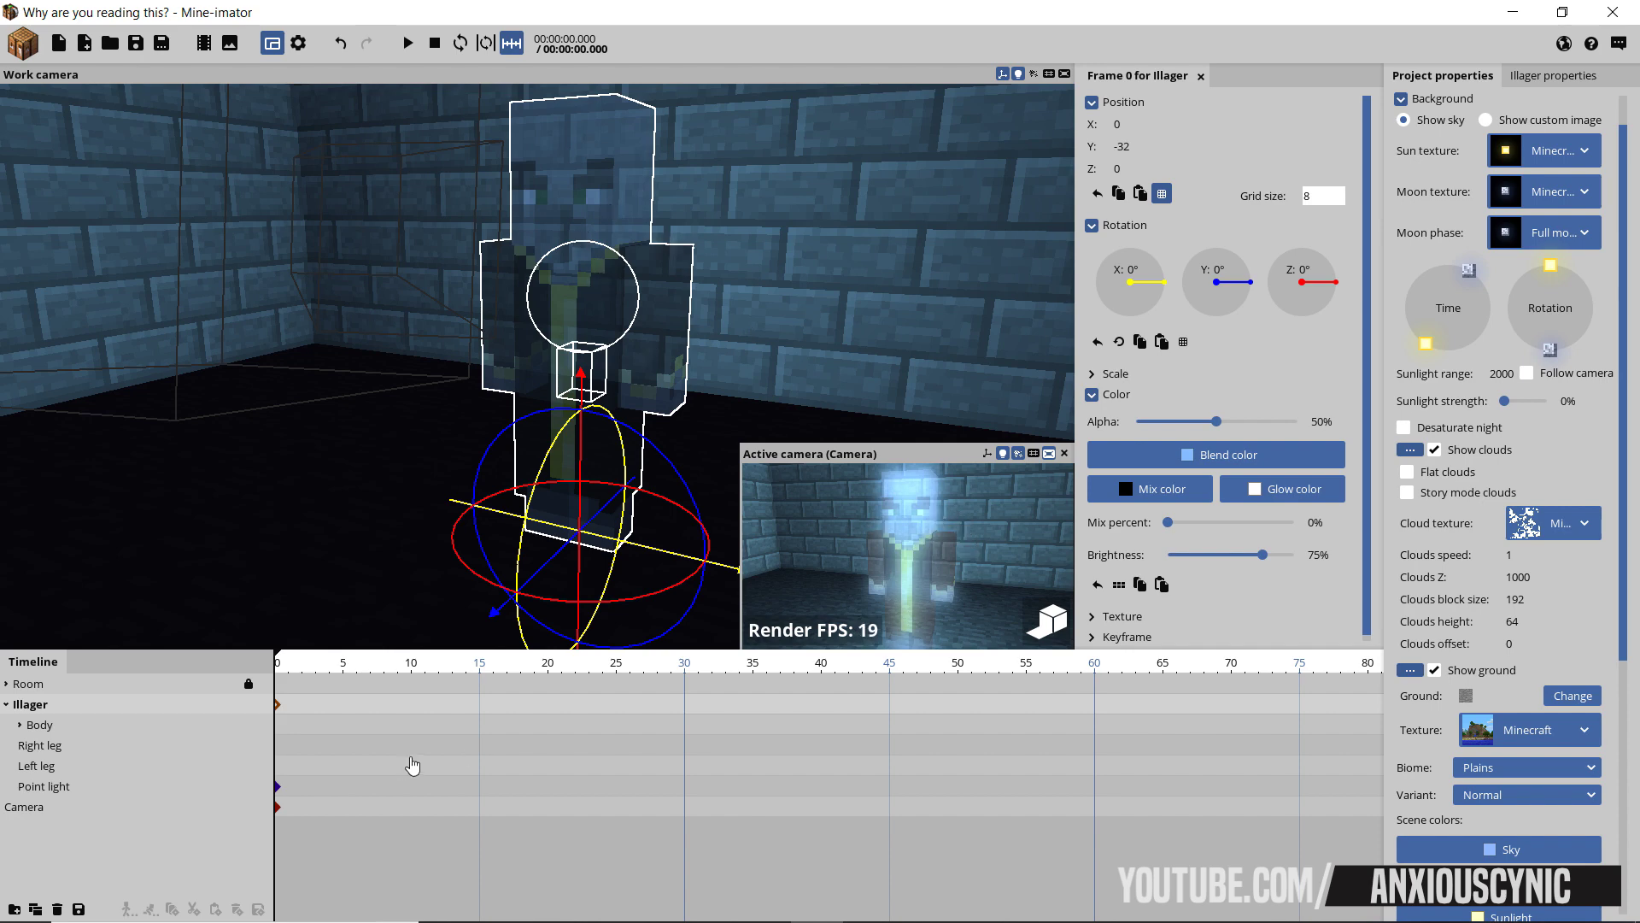
# - Add a point light keyframe at frame 5, set the range of all the light's keyframes to 100, and save the project
pyautogui.click(346, 795)
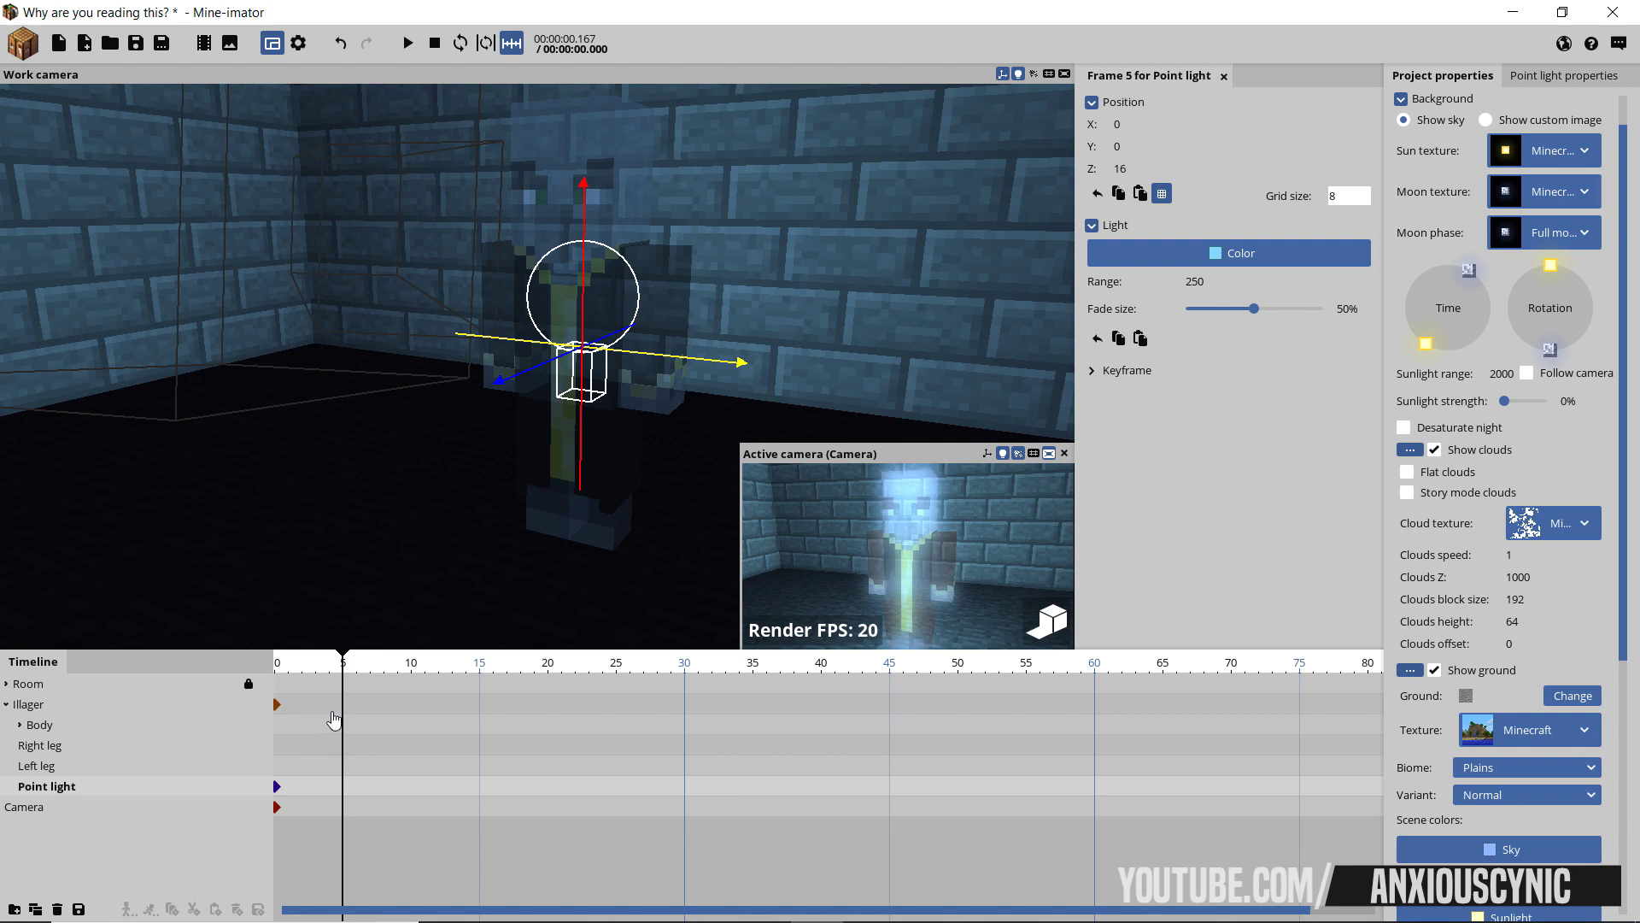
pyautogui.click(344, 787)
pyautogui.click(235, 785)
pyautogui.write('150')
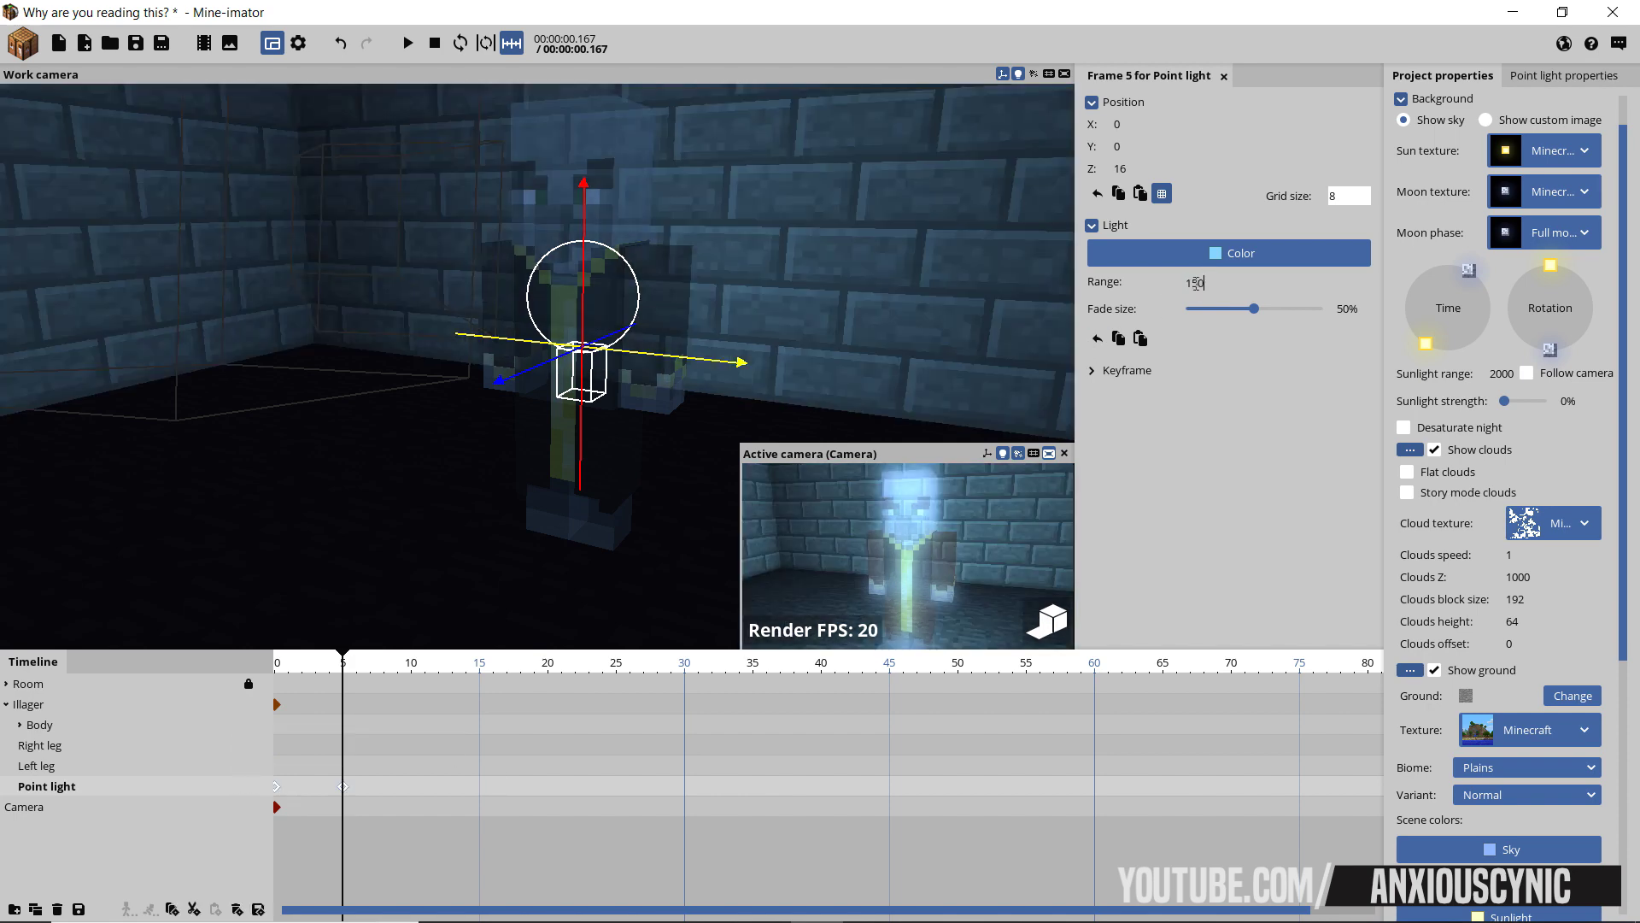
pyautogui.moveTo(1157, 272)
pyautogui.mouseDown()
pyautogui.moveTo(1247, 308)
pyautogui.moveTo(1167, 286)
pyautogui.mouseUp()
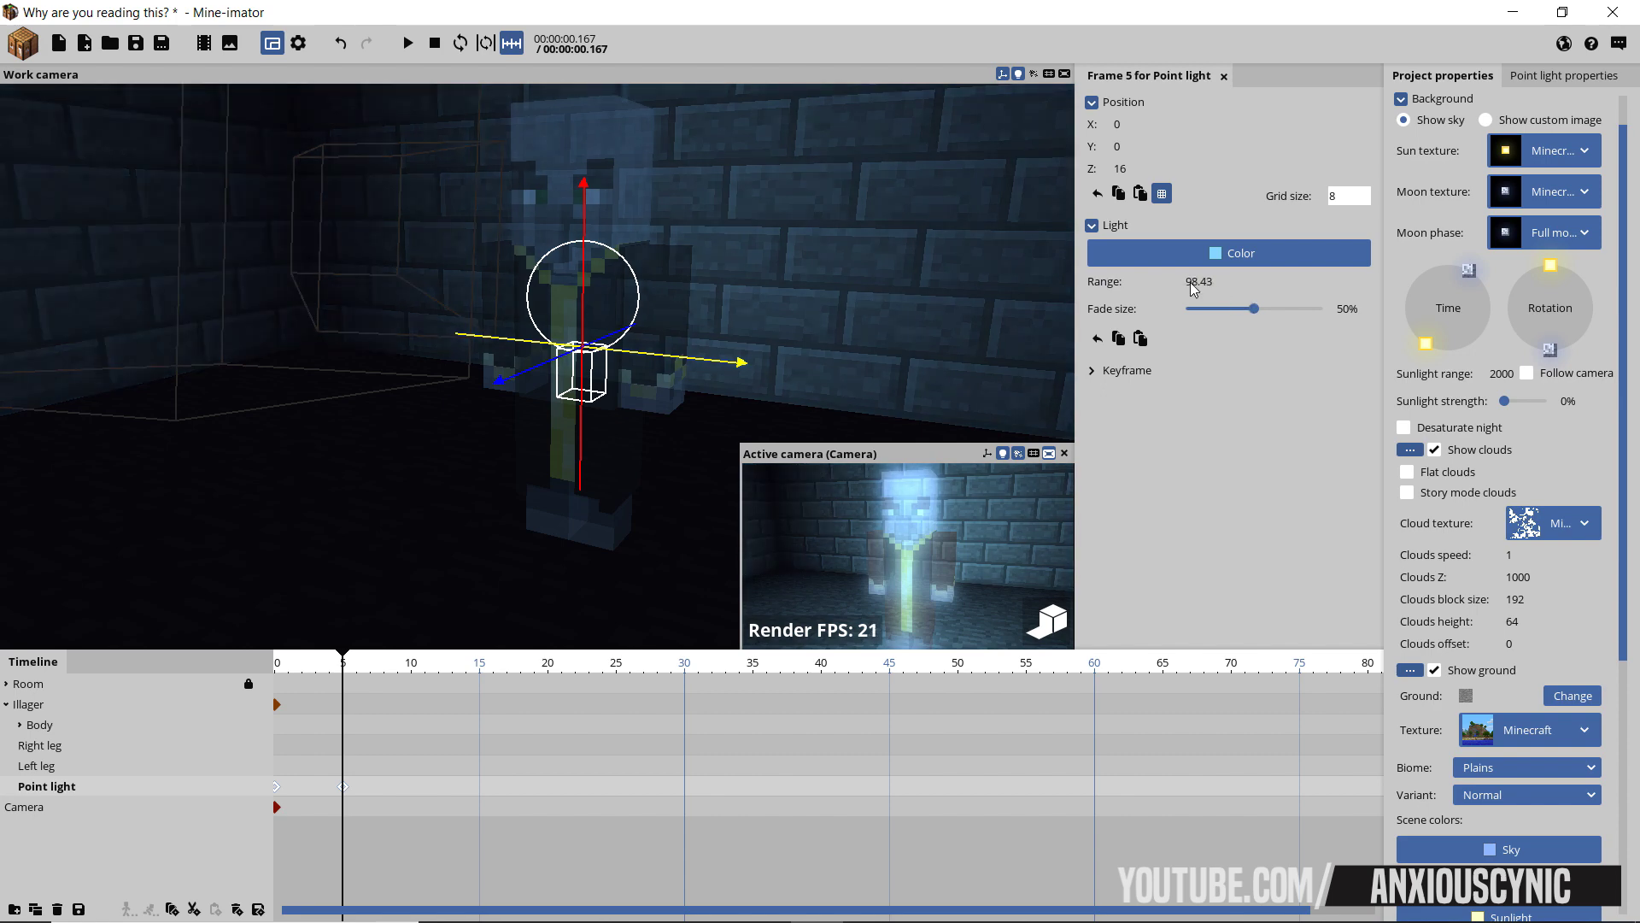
pyautogui.click(1194, 285)
pyautogui.write('100')
pyautogui.click(137, 43)
# - Change the point light's color at frame 5 to the slightly deeper blue 62BEEE
pyautogui.click(343, 787)
pyautogui.click(1230, 253)
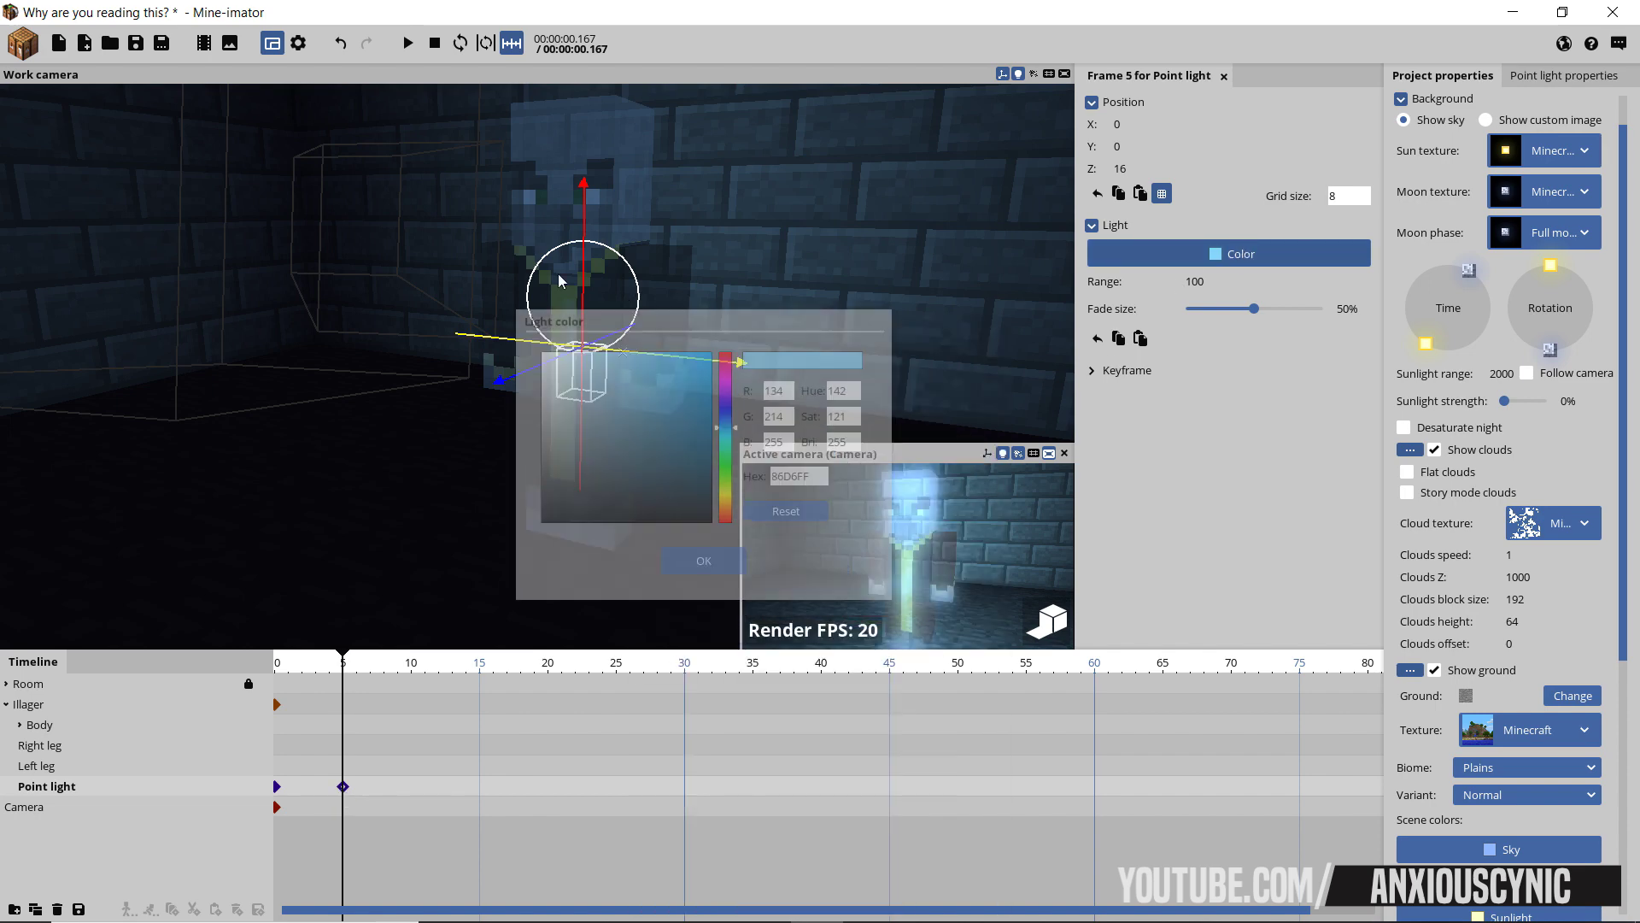
pyautogui.click(319, 251)
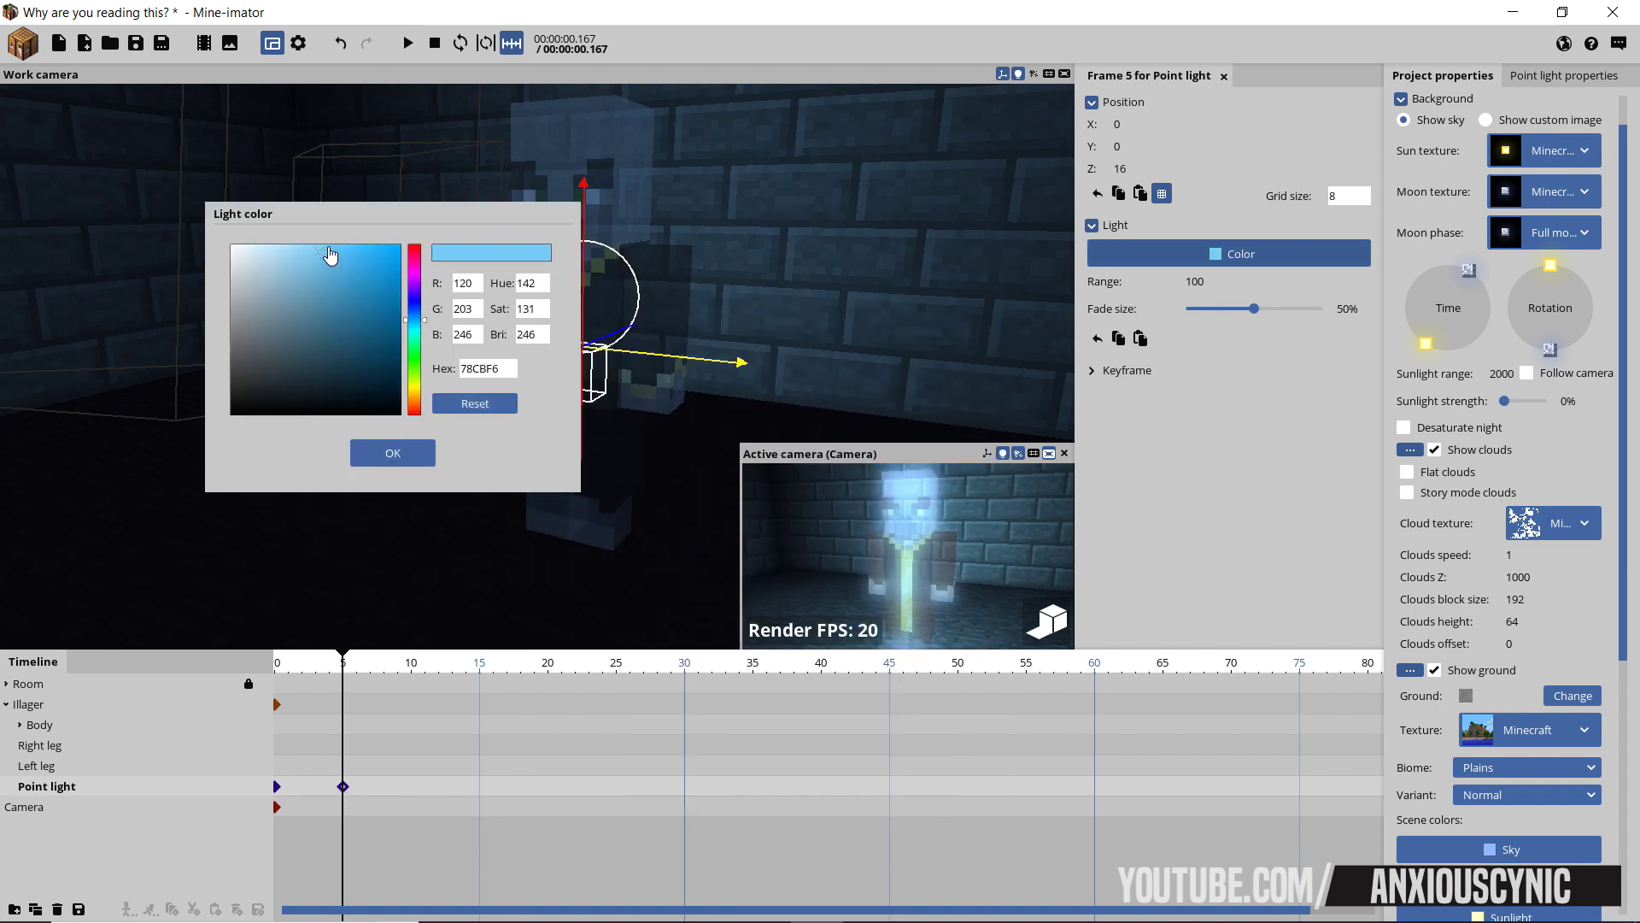
pyautogui.moveTo(330, 255); pyautogui.dragTo(332, 256)
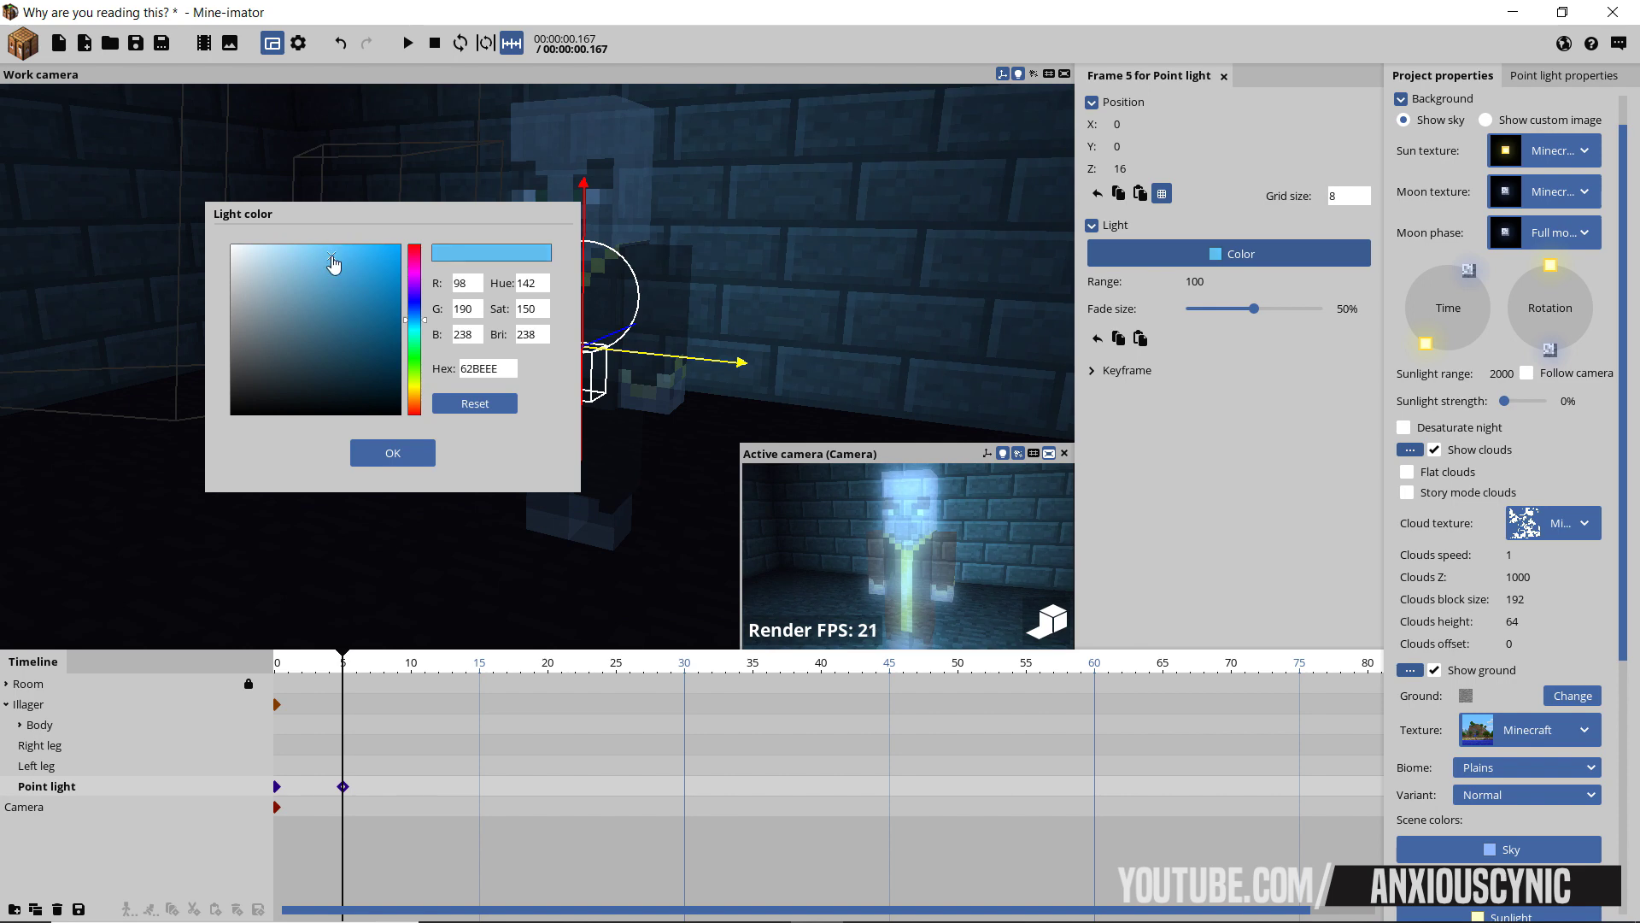
pyautogui.click(392, 454)
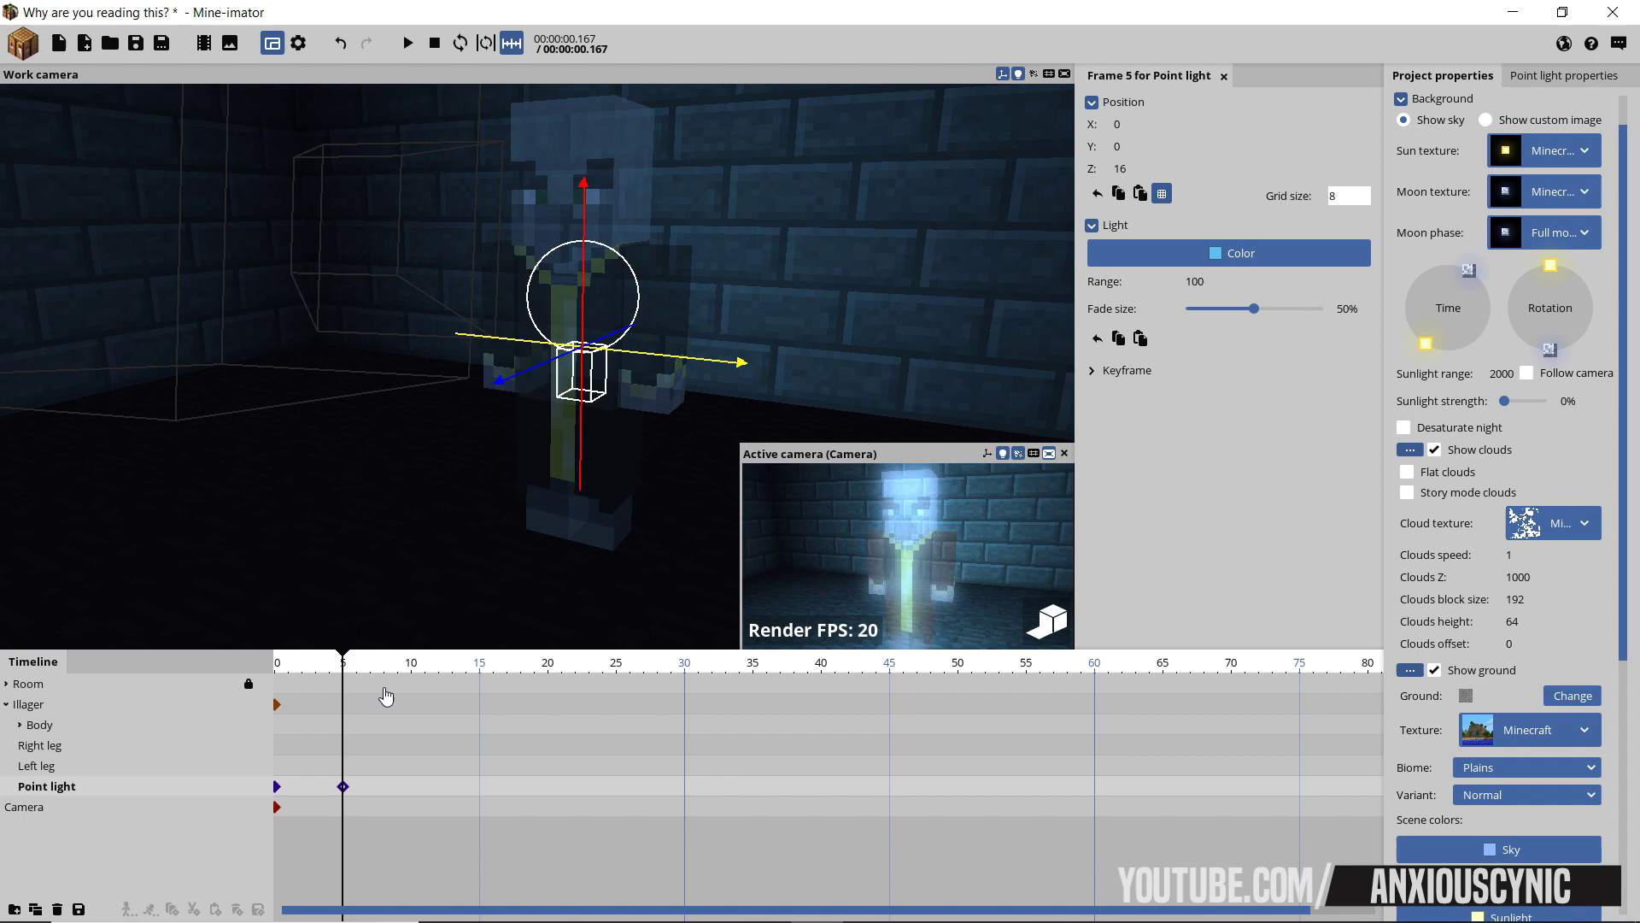
# - Keyframe the point light's color at frame 10 as the lighter blue 83D1F9
pyautogui.click(414, 796)
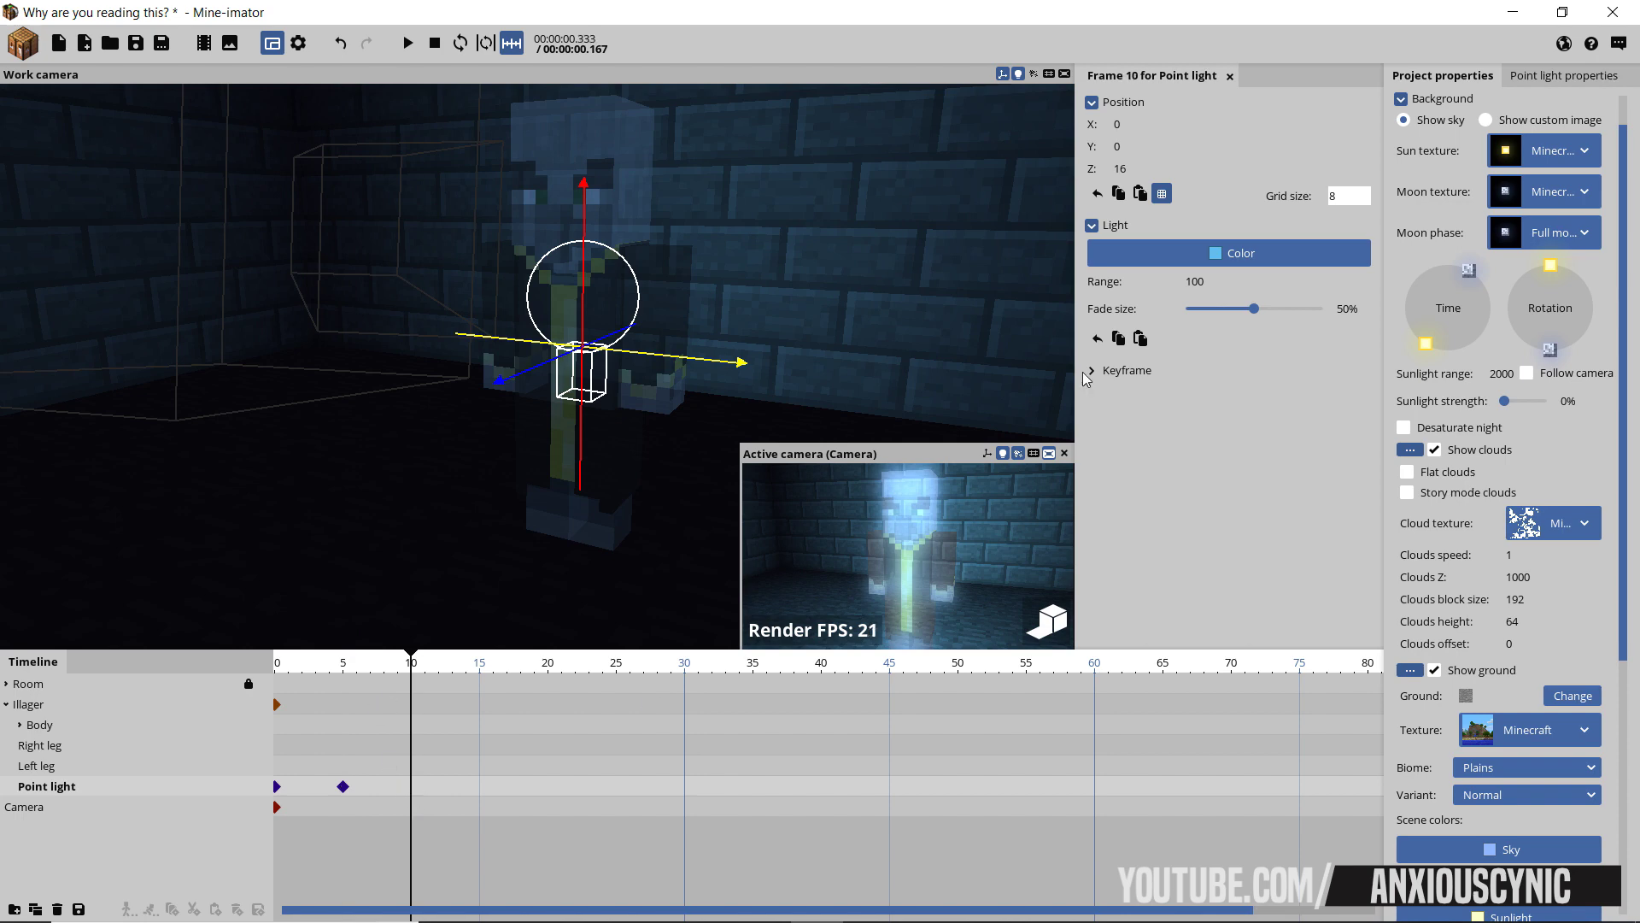
pyautogui.click(1239, 253)
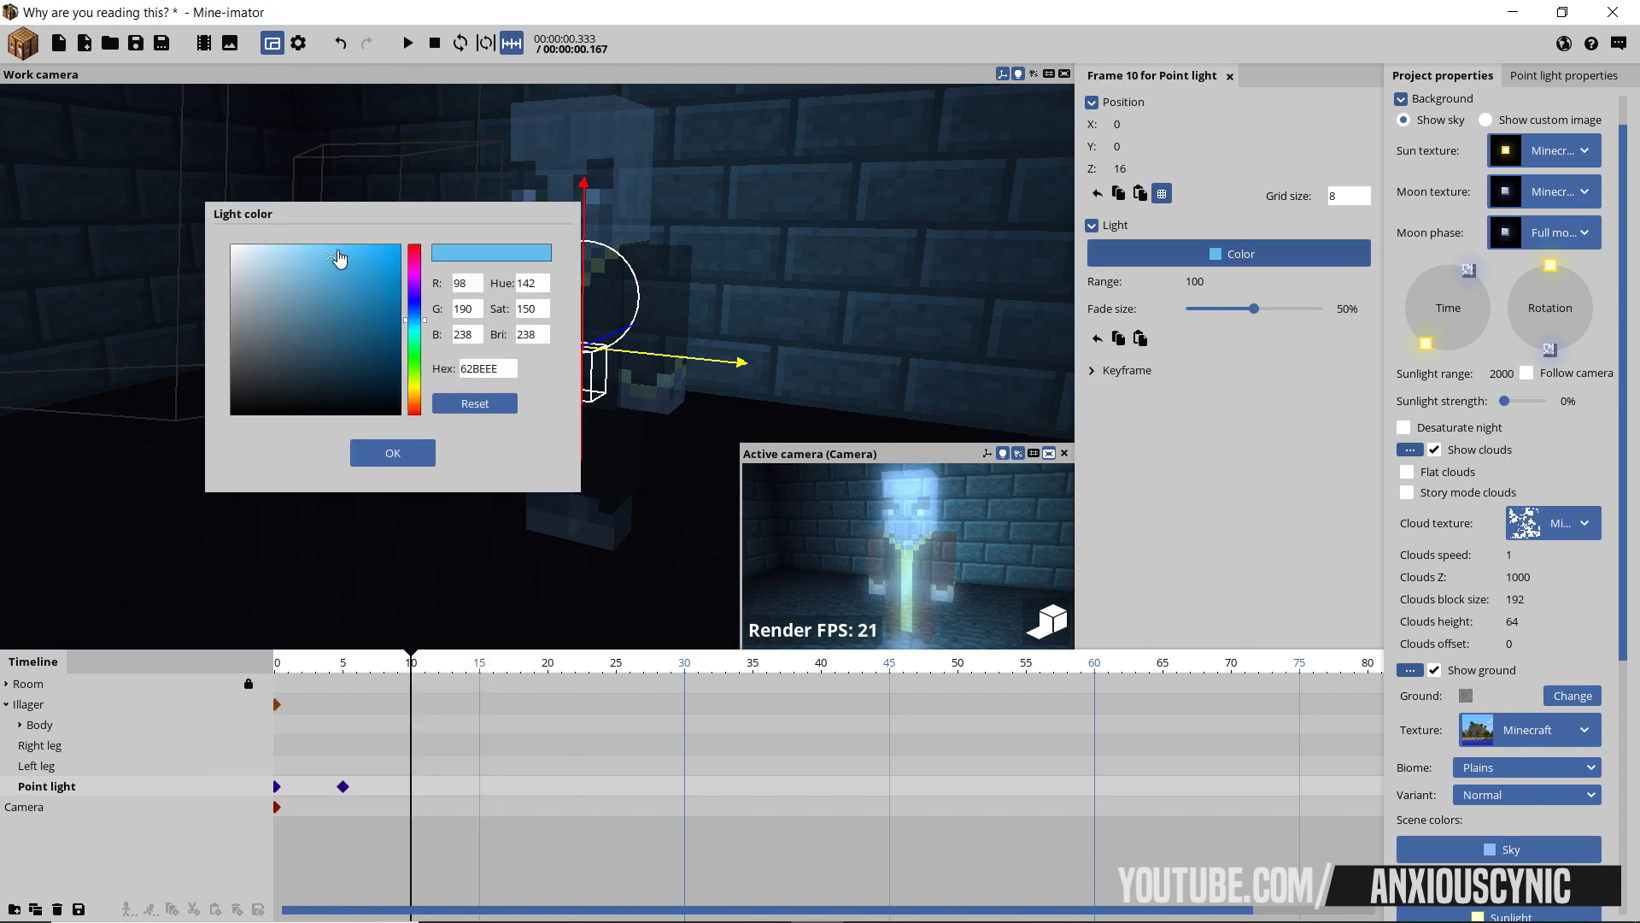
pyautogui.moveTo(326, 253); pyautogui.dragTo(313, 249)
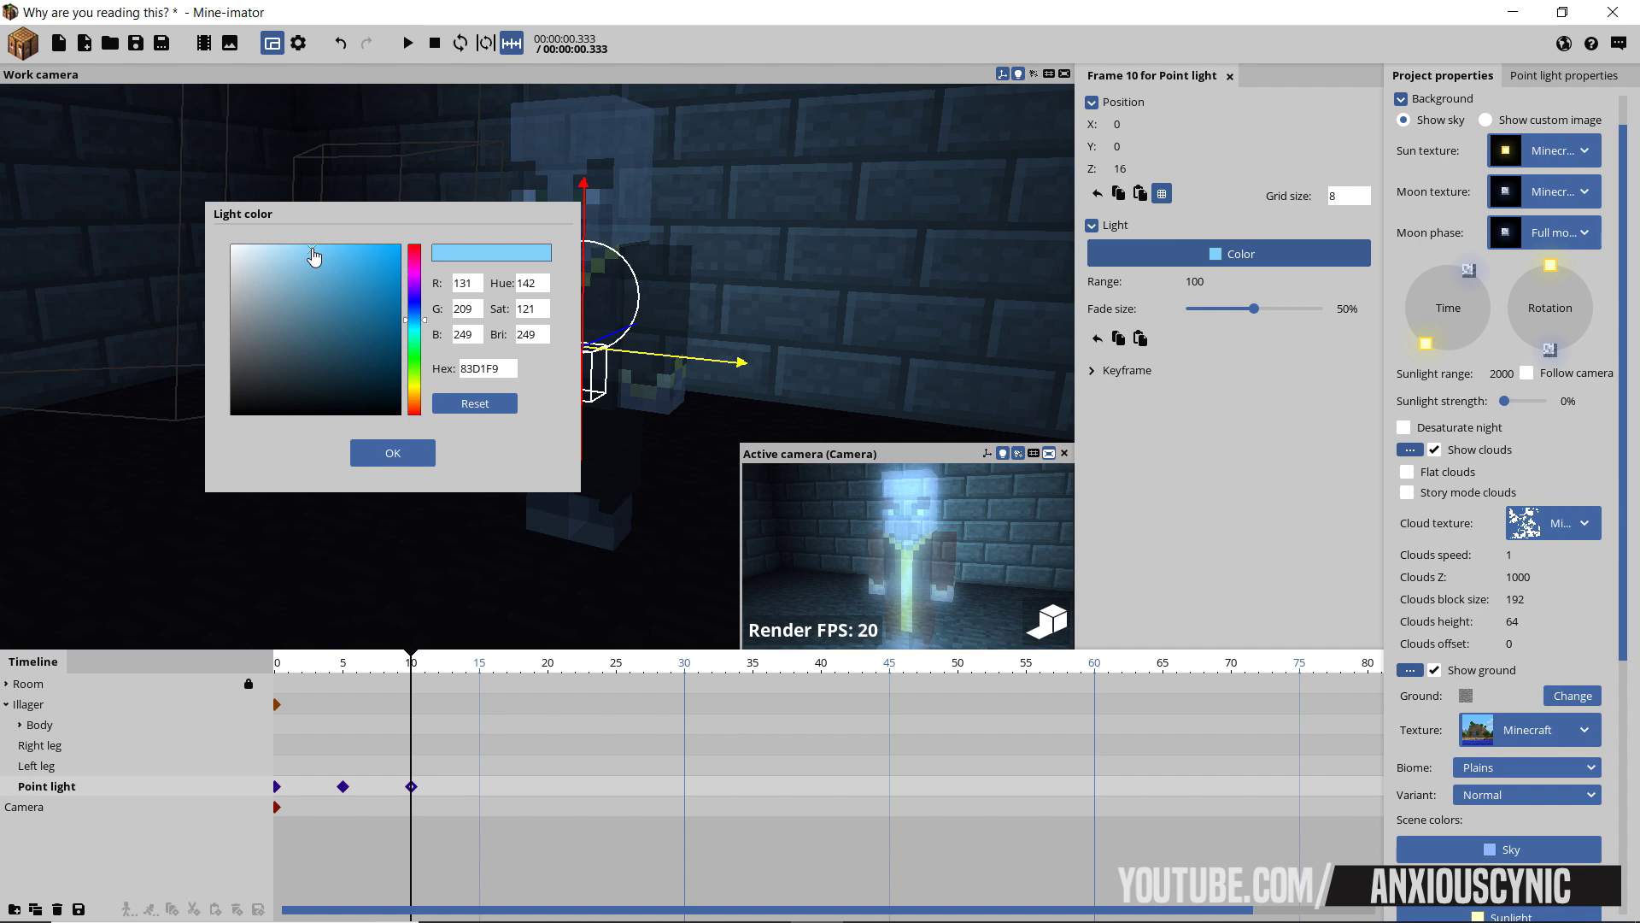
pyautogui.click(393, 452)
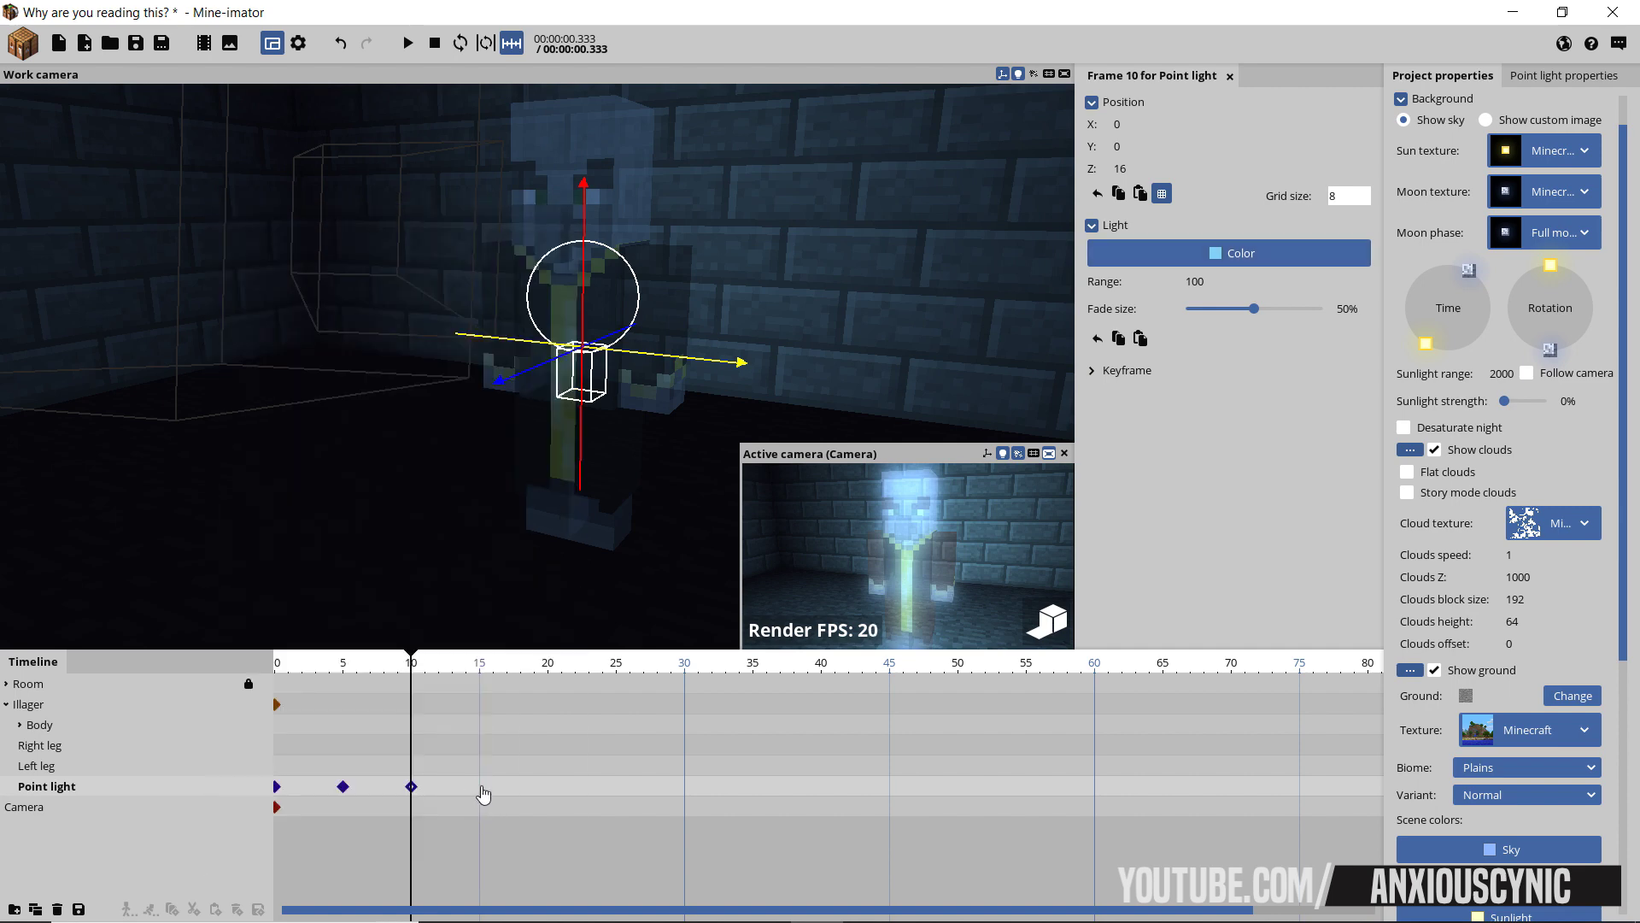
# - Keyframe the point light's color at frame 15 as the darker blue 73BADF and play the animation from frame 0
pyautogui.click(482, 795)
pyautogui.click(1196, 255)
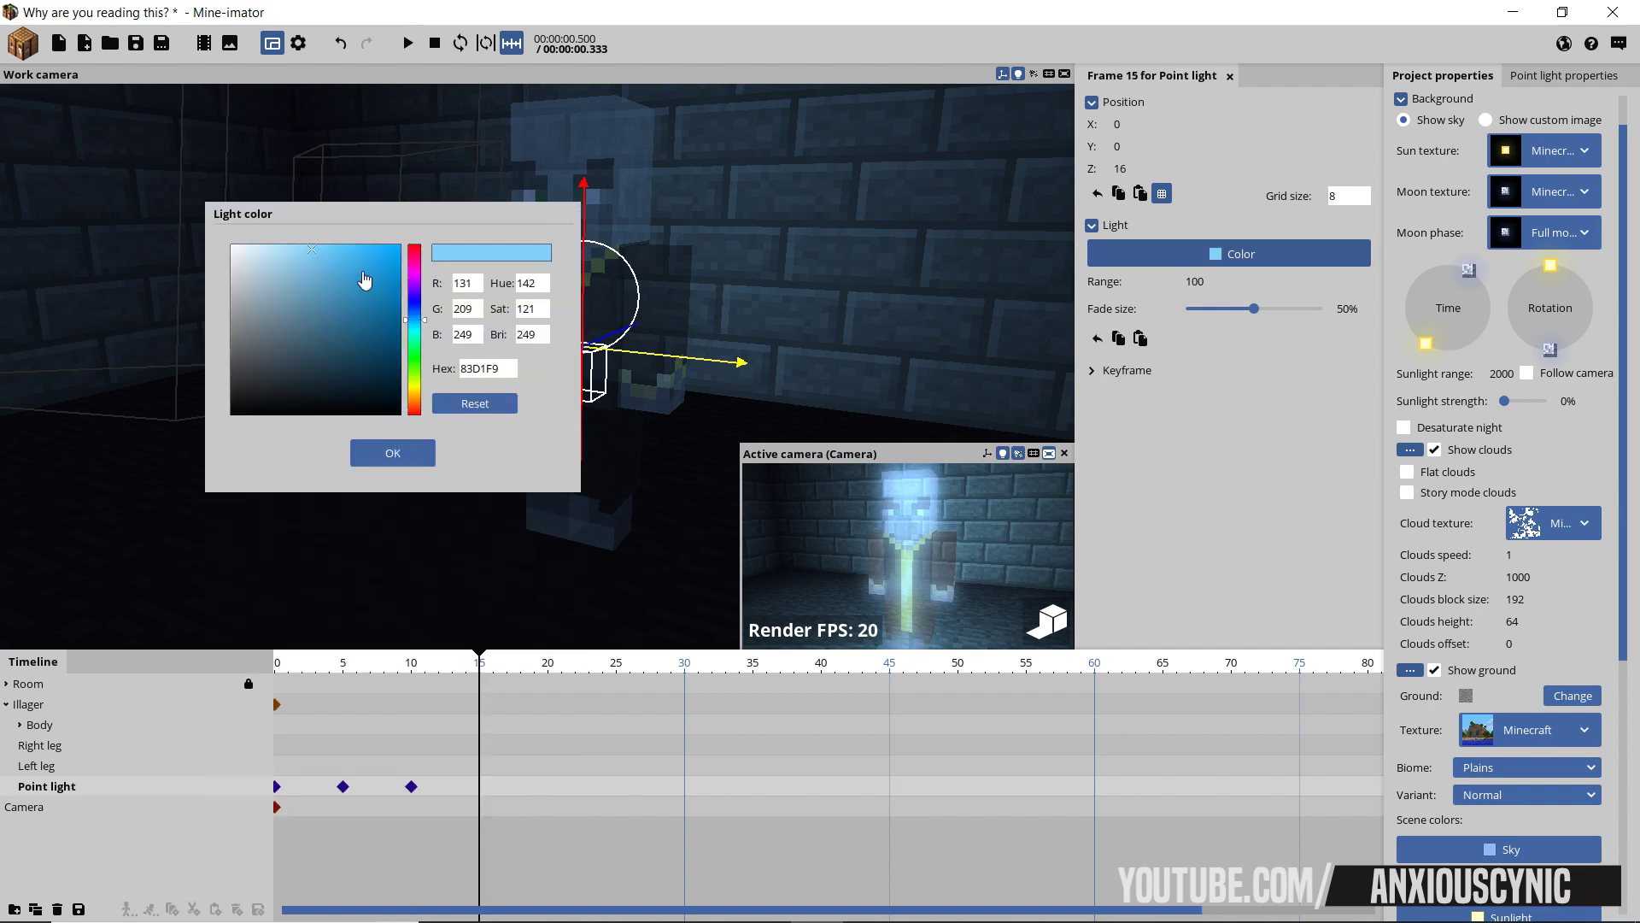
pyautogui.click(315, 270)
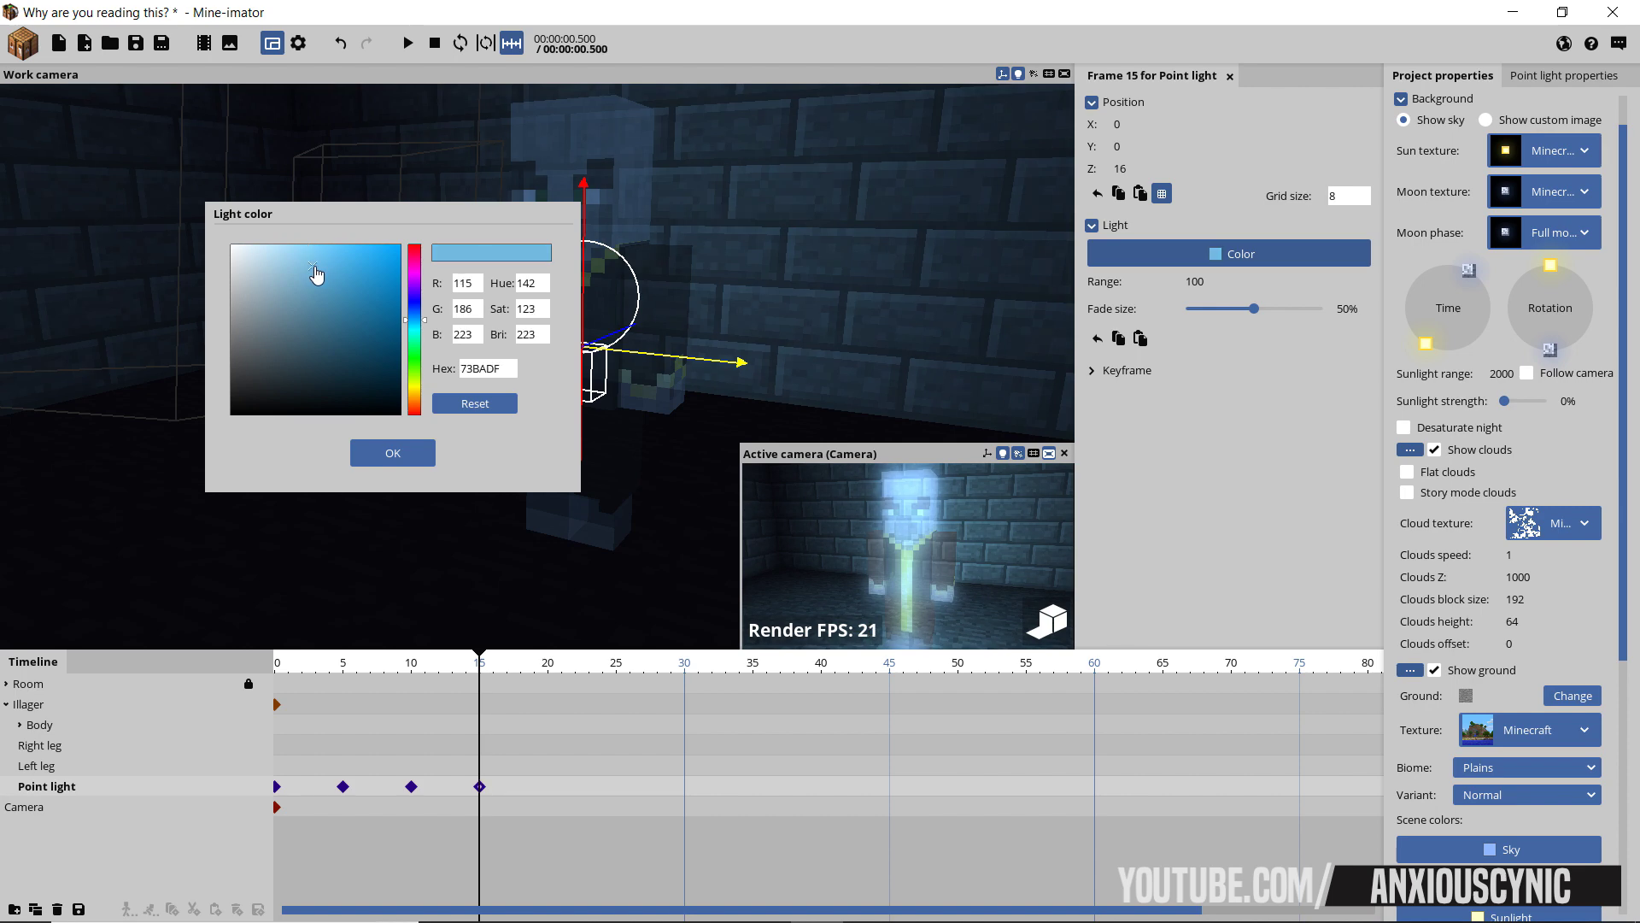
pyautogui.click(393, 452)
pyautogui.moveTo(389, 672); pyautogui.dragTo(274, 671)
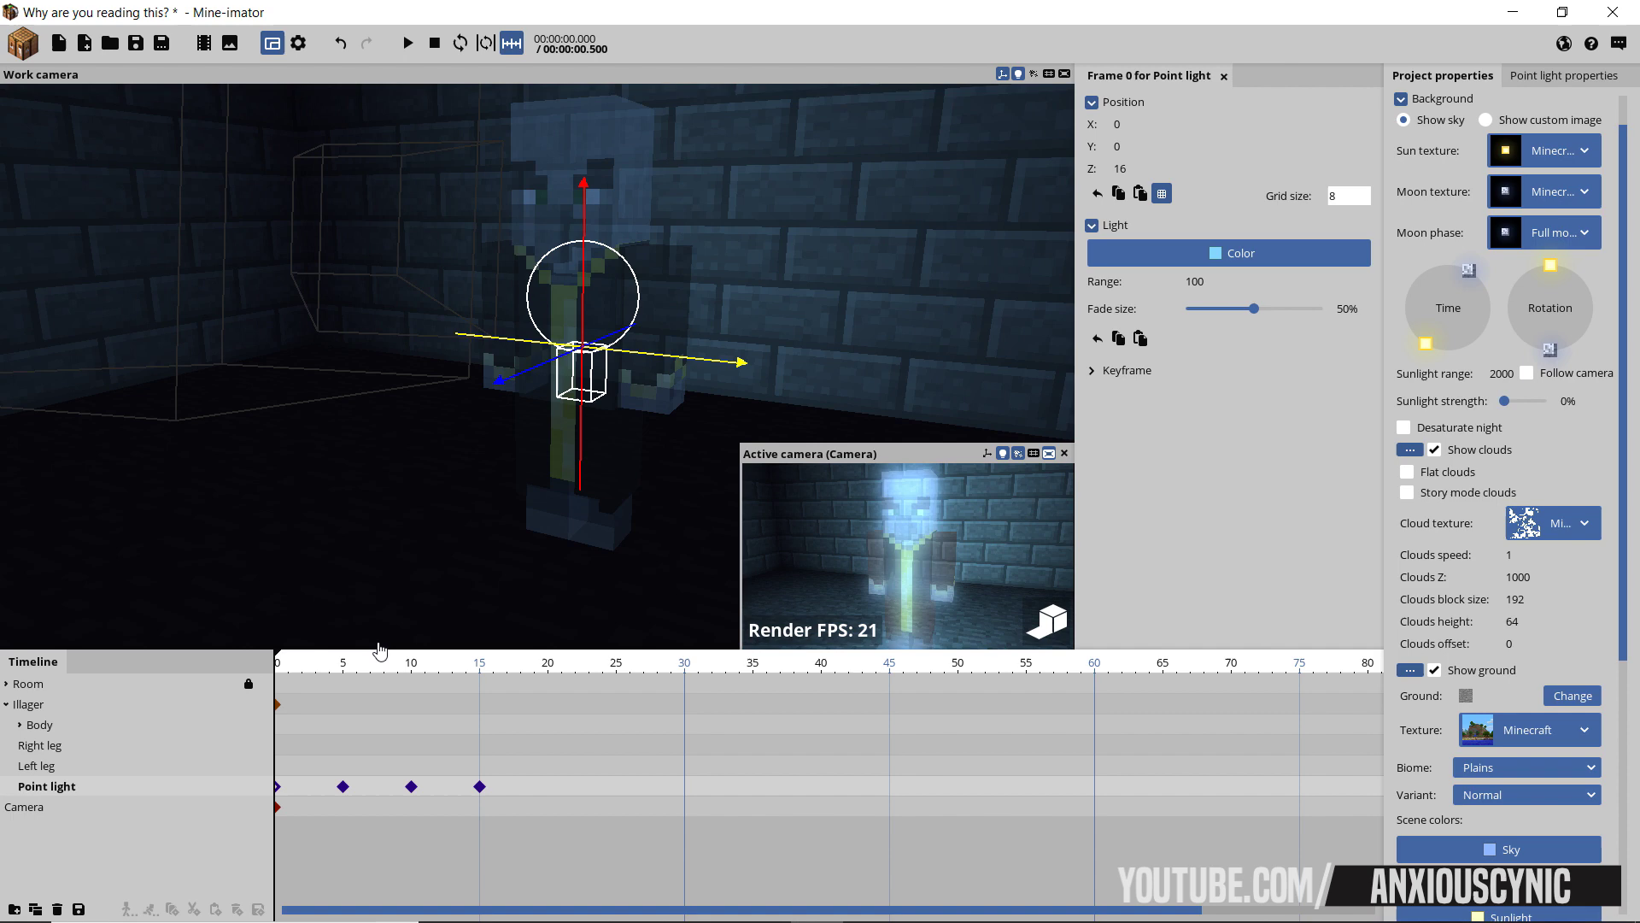
pyautogui.press('space')
pyautogui.press('Escape')
# - Apply the Ease in and out (circular) transition to all of the point light's keyframes, preview the animation and save
pyautogui.click(264, 789)
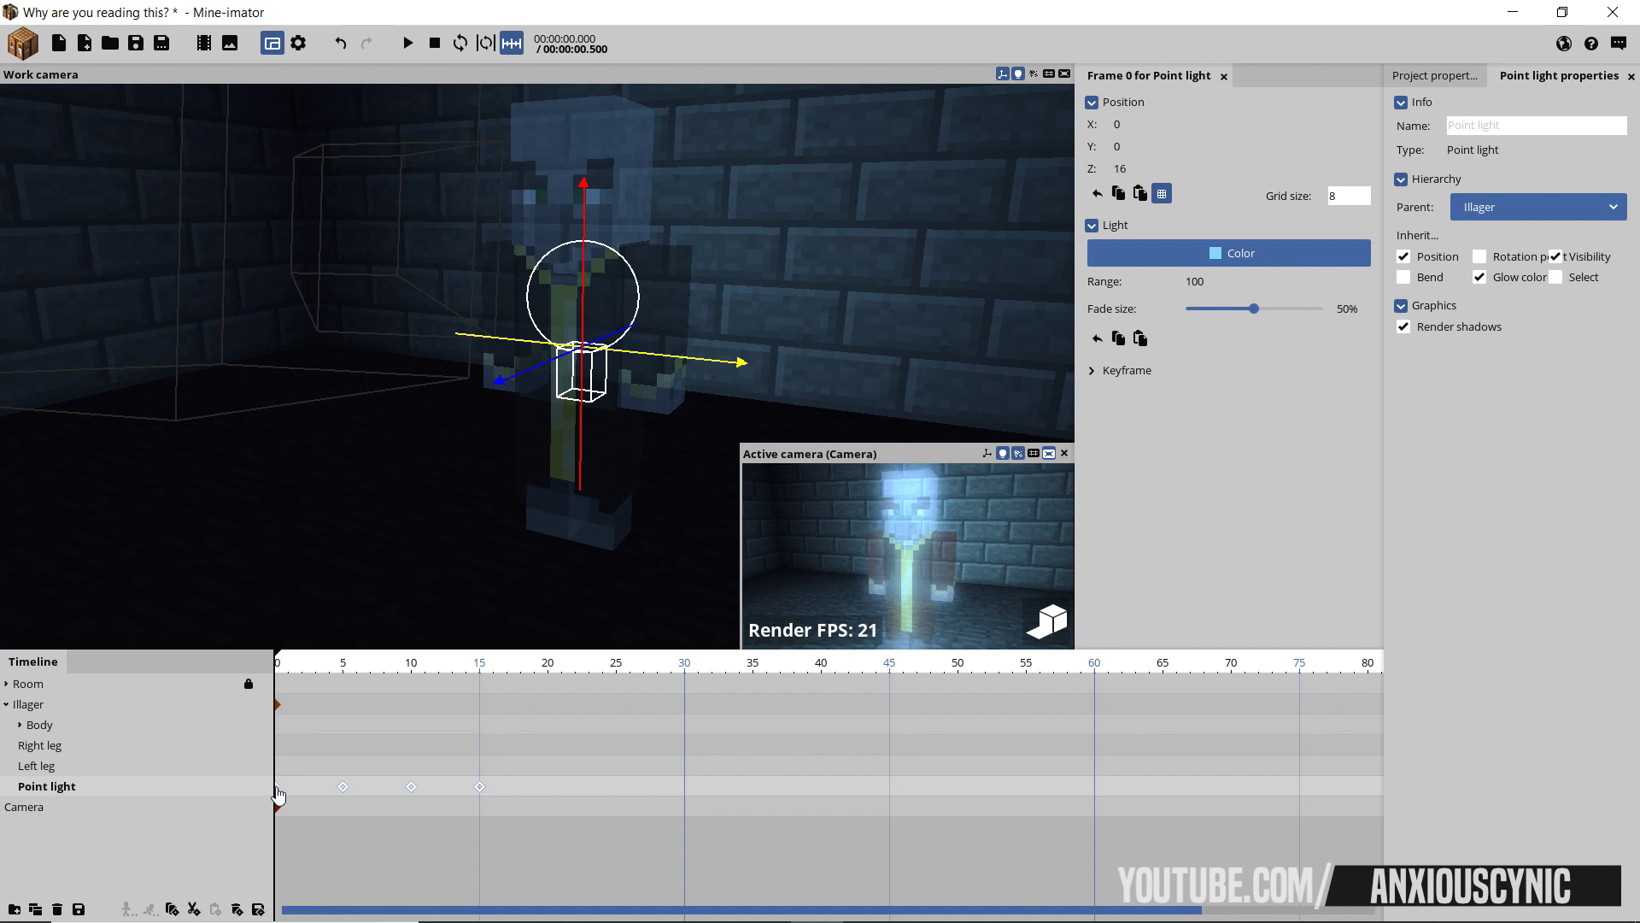
pyautogui.rightClick(277, 787)
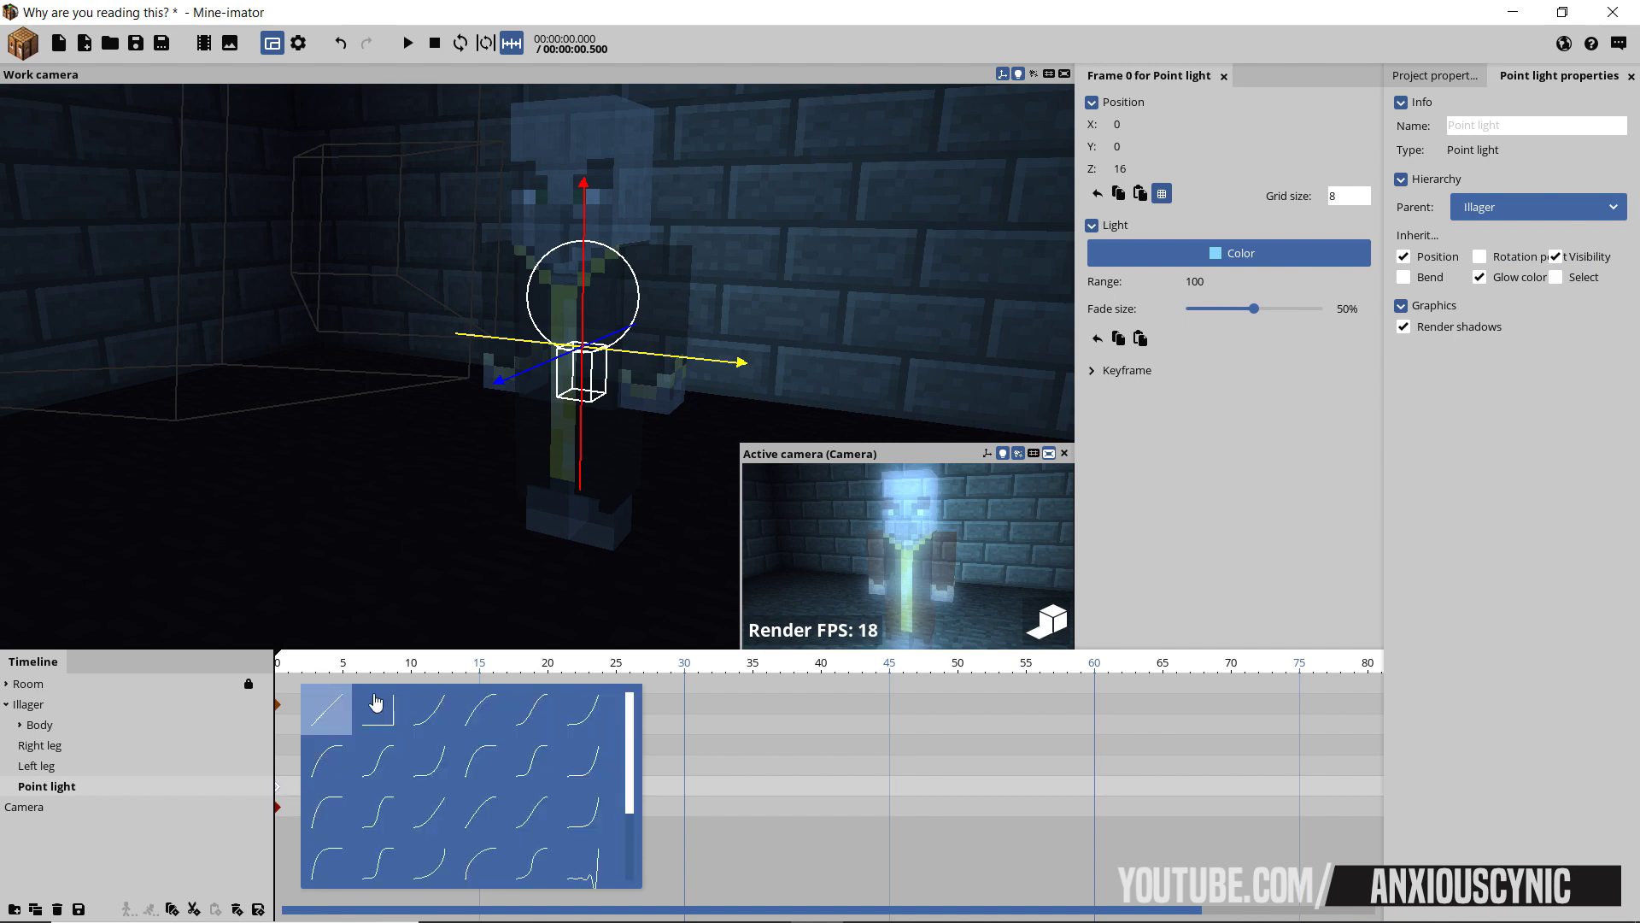
pyautogui.moveTo(622, 748); pyautogui.dragTo(632, 822)
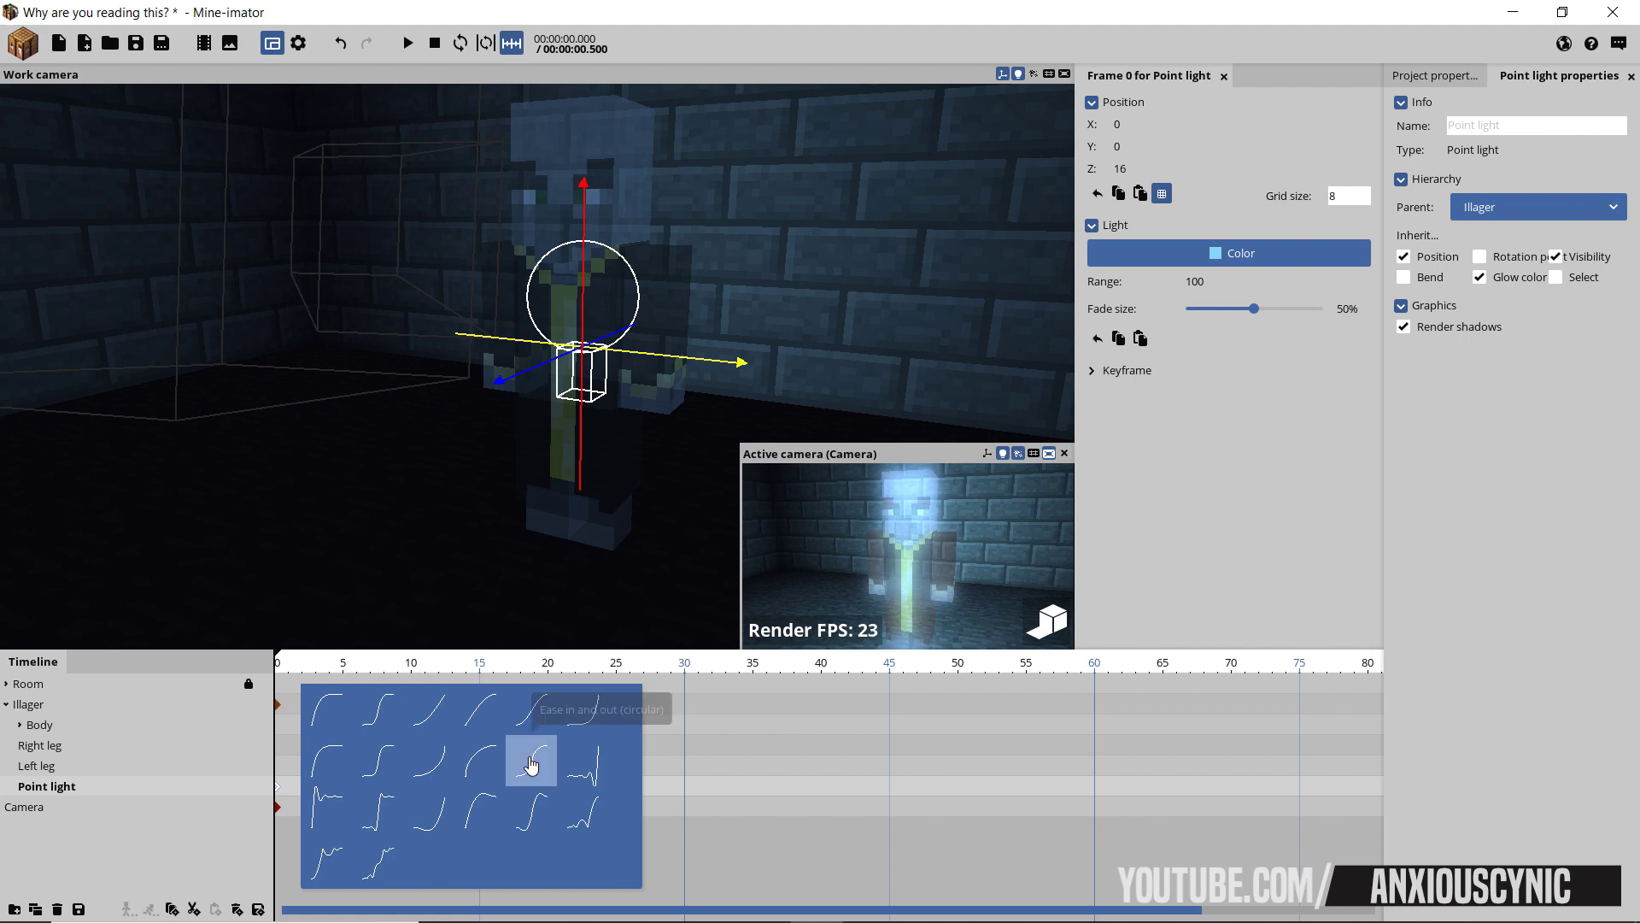
pyautogui.click(531, 763)
pyautogui.press('space')
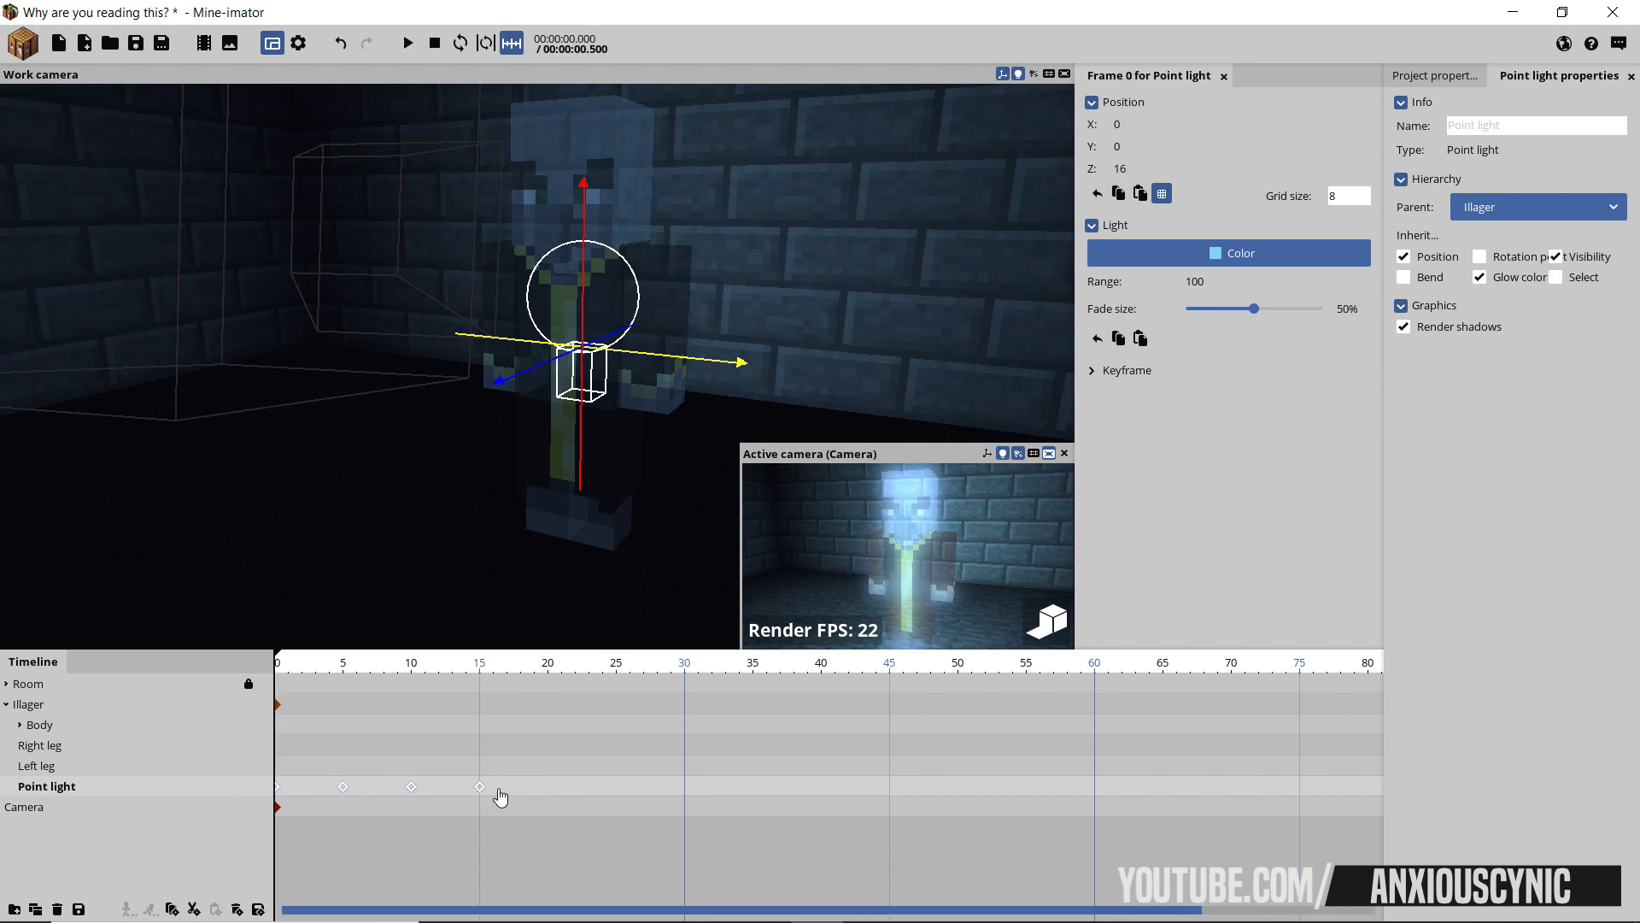
pyautogui.hotkey('ctrl', 's')
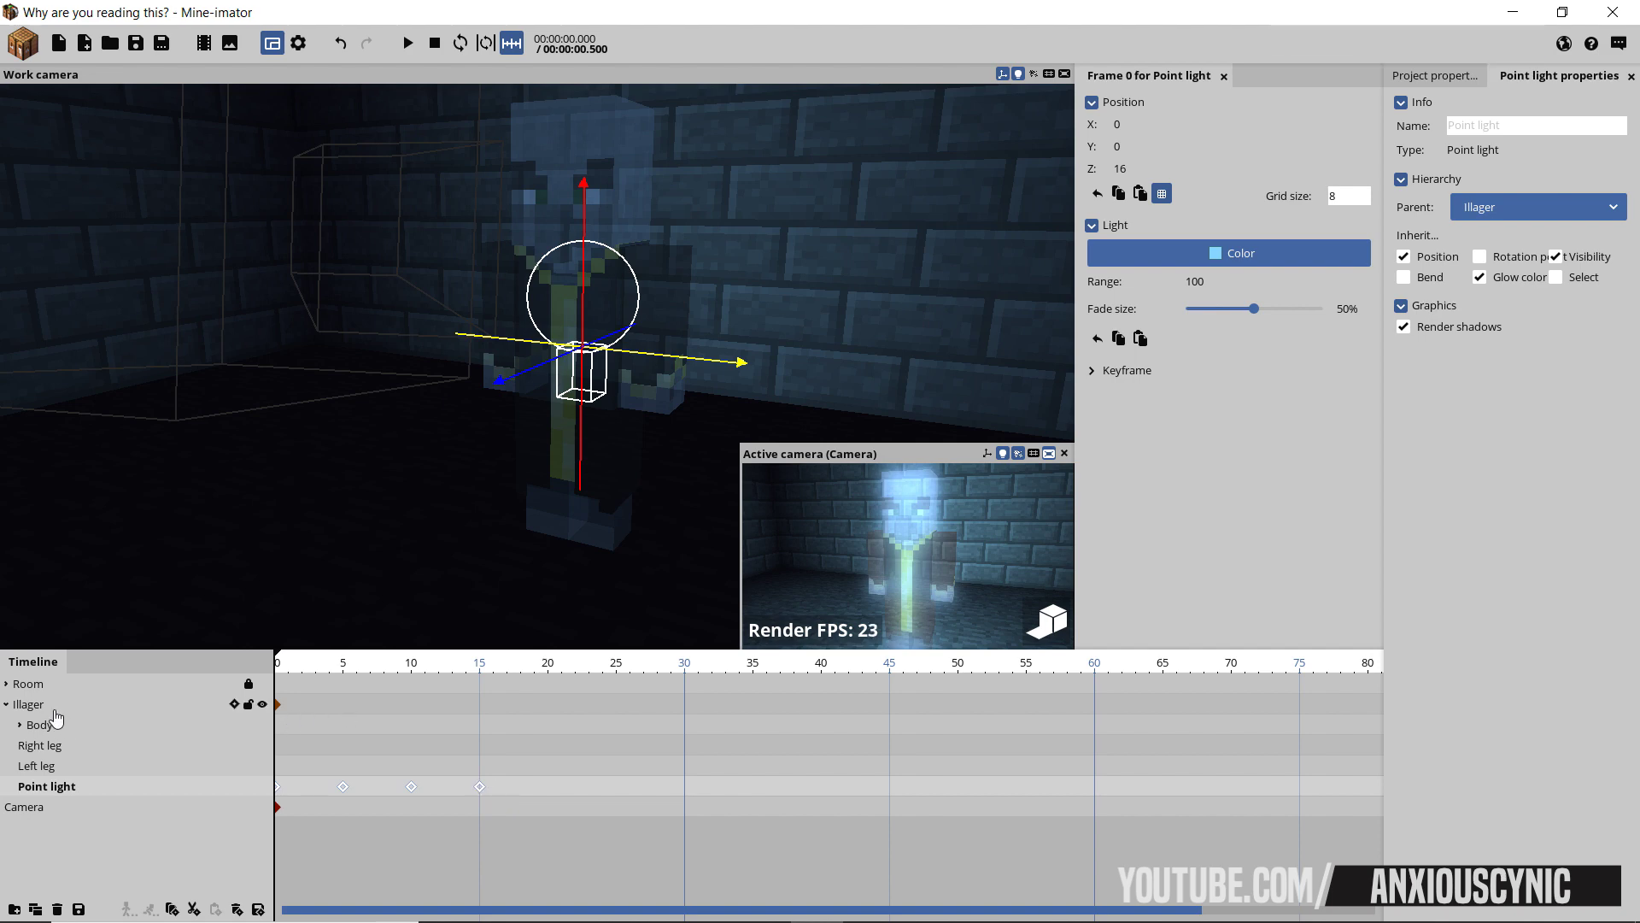
# - Set the Illager's alpha at frame 0 to 45% and save the project
pyautogui.click(50, 708)
pyautogui.click(341, 714)
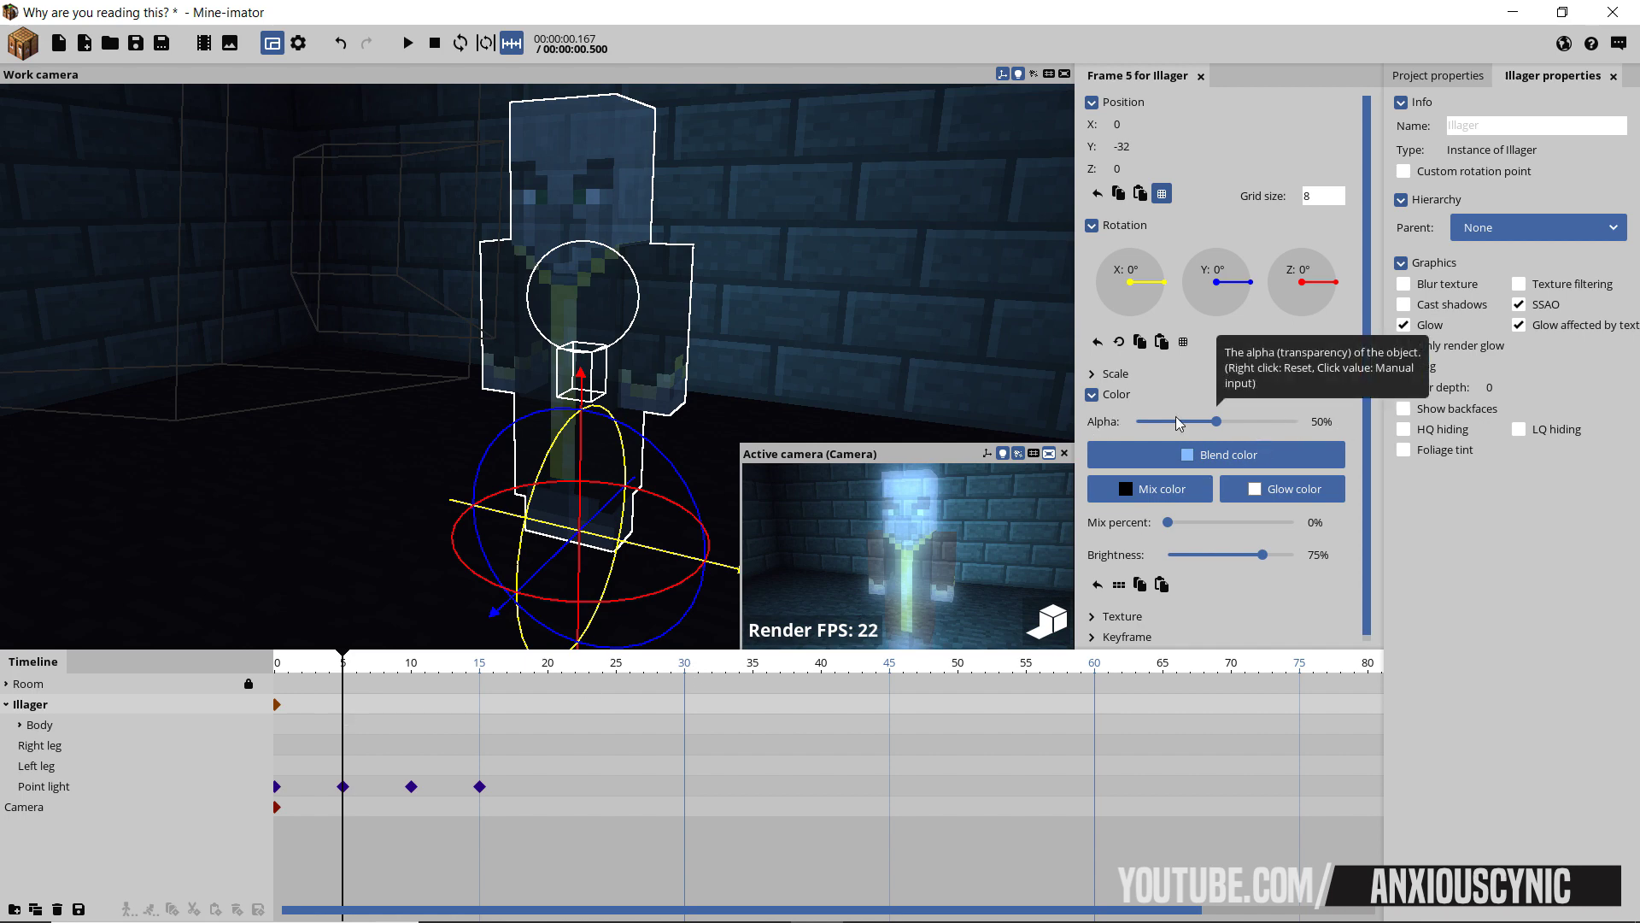
pyautogui.click(276, 705)
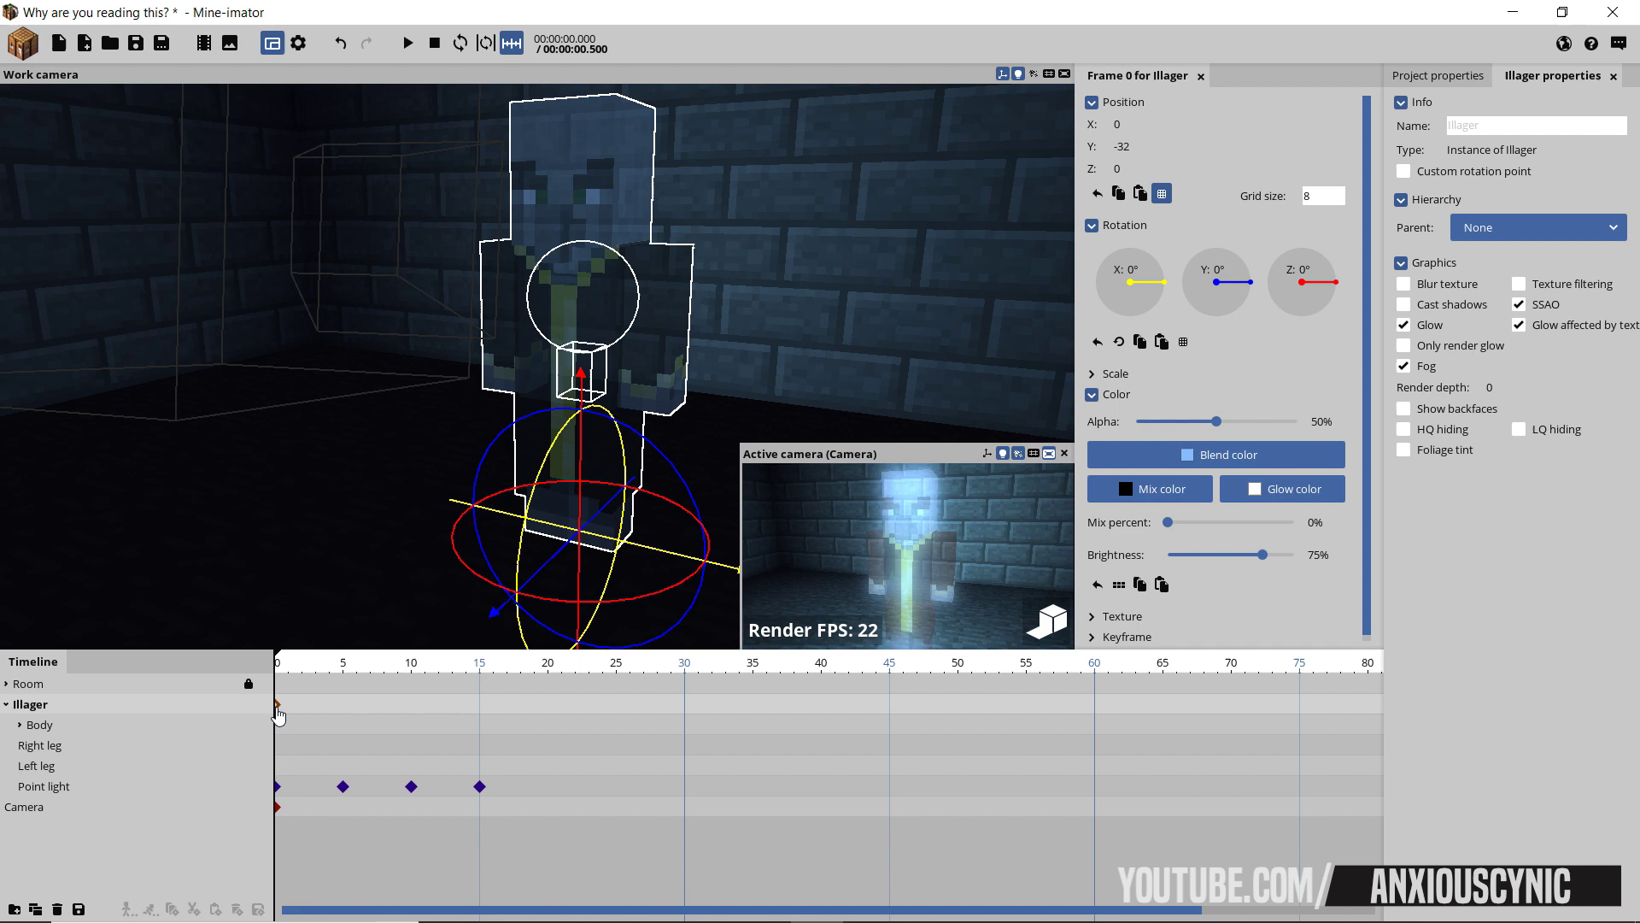
pyautogui.moveTo(1216, 425)
pyautogui.mouseDown()
pyautogui.moveTo(1186, 425)
pyautogui.moveTo(1203, 425)
pyautogui.mouseUp()
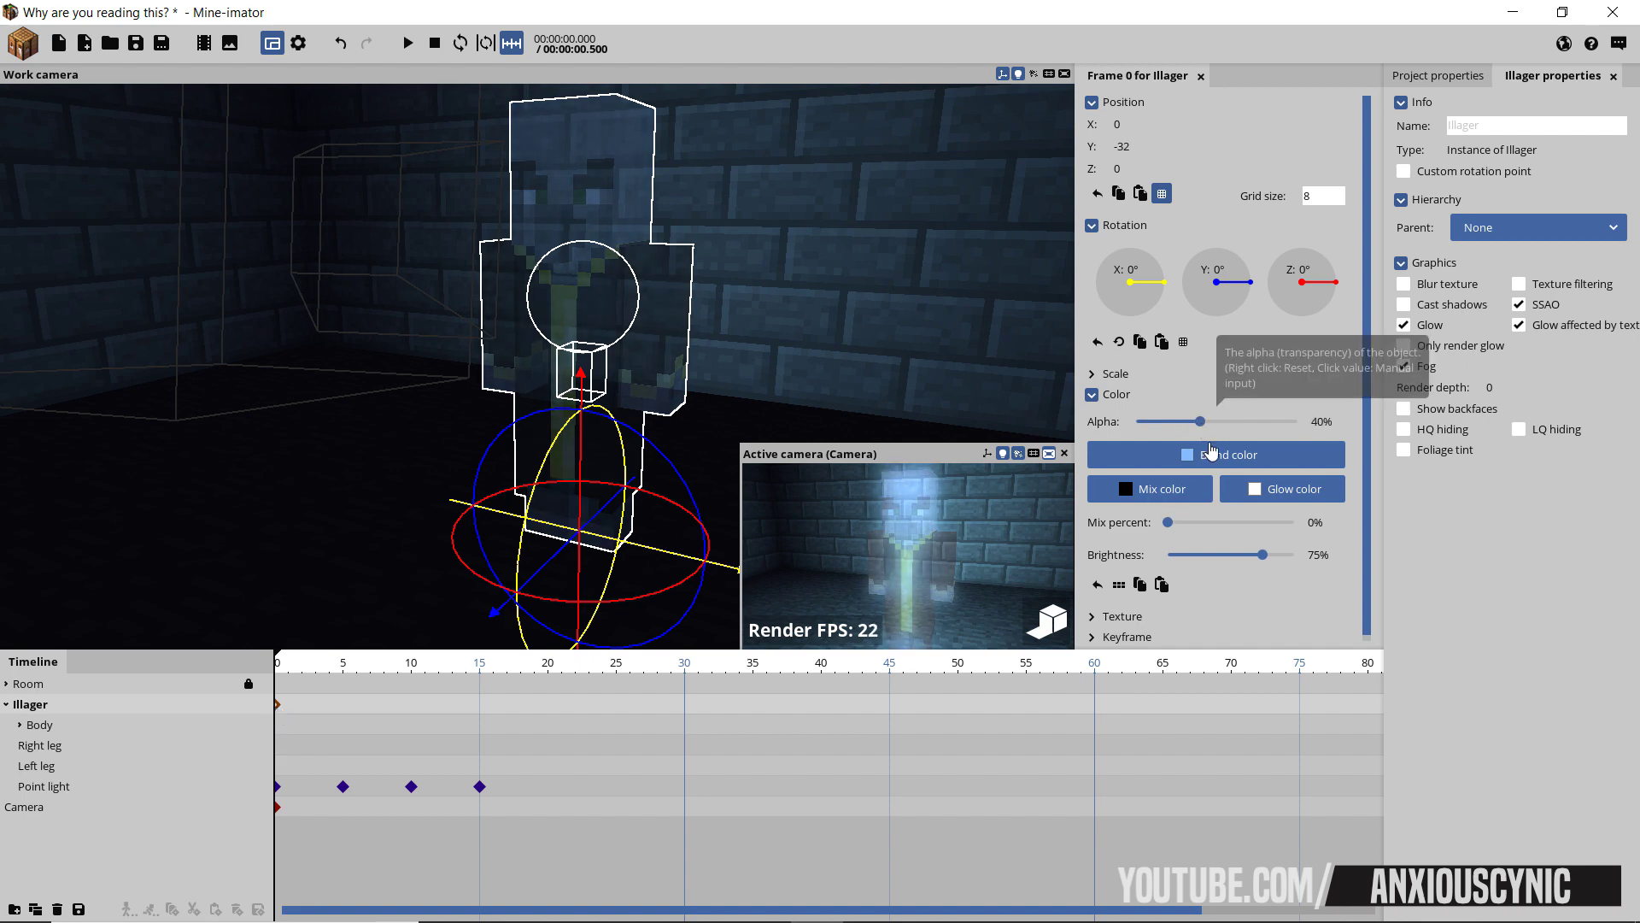
pyautogui.moveTo(1201, 425); pyautogui.dragTo(1212, 424)
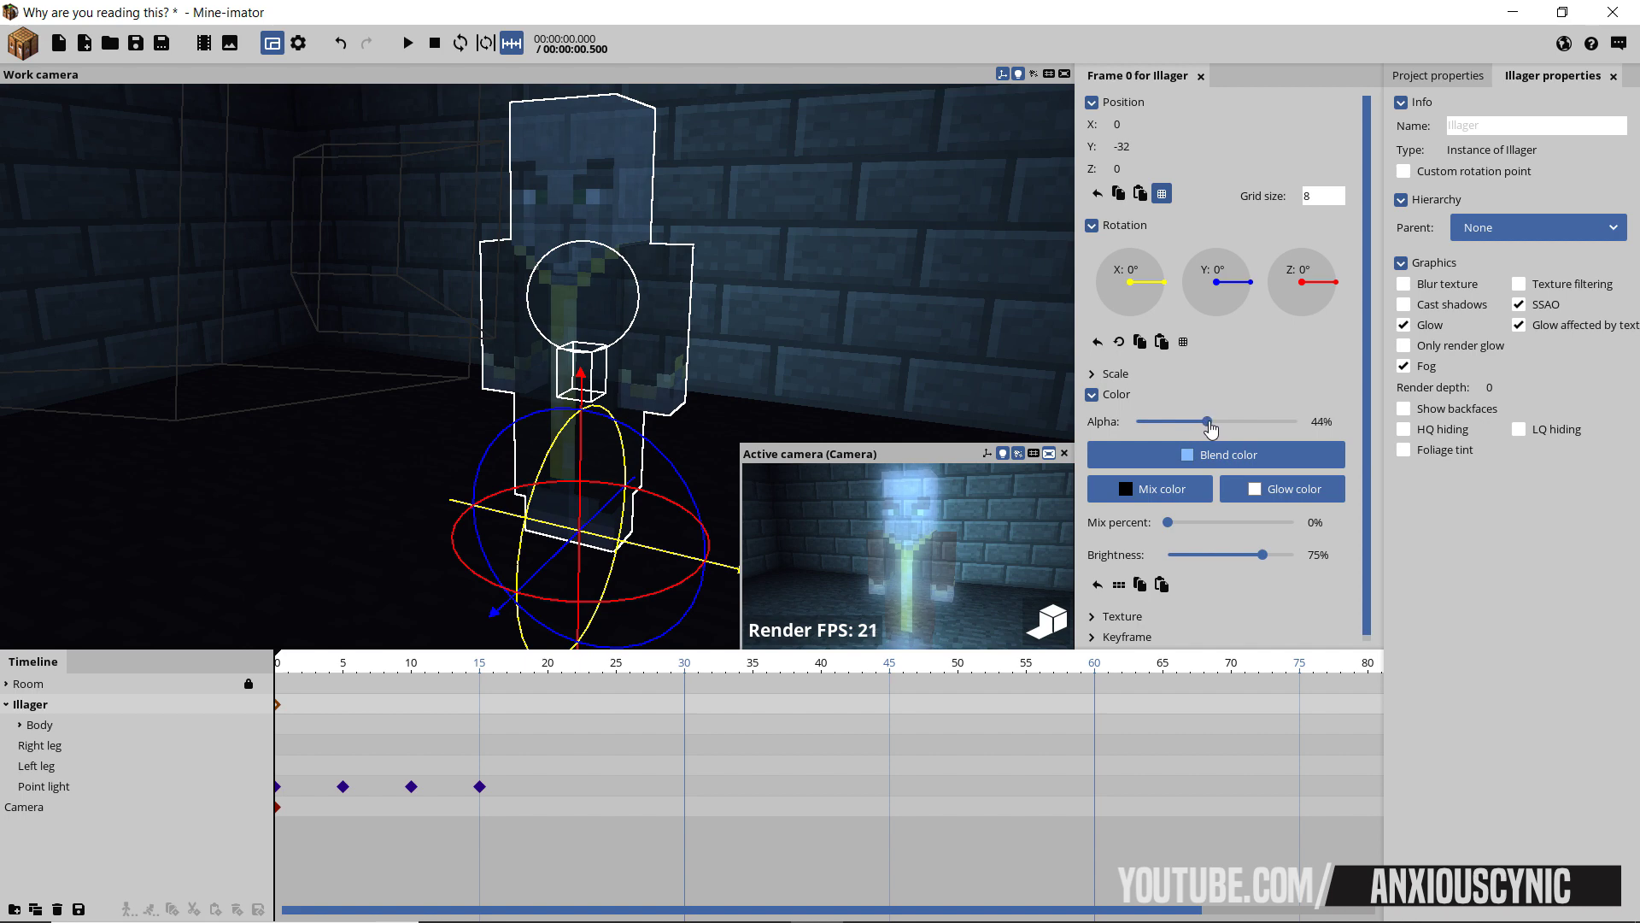
pyautogui.moveTo(1211, 428); pyautogui.dragTo(1213, 427)
pyautogui.click(136, 43)
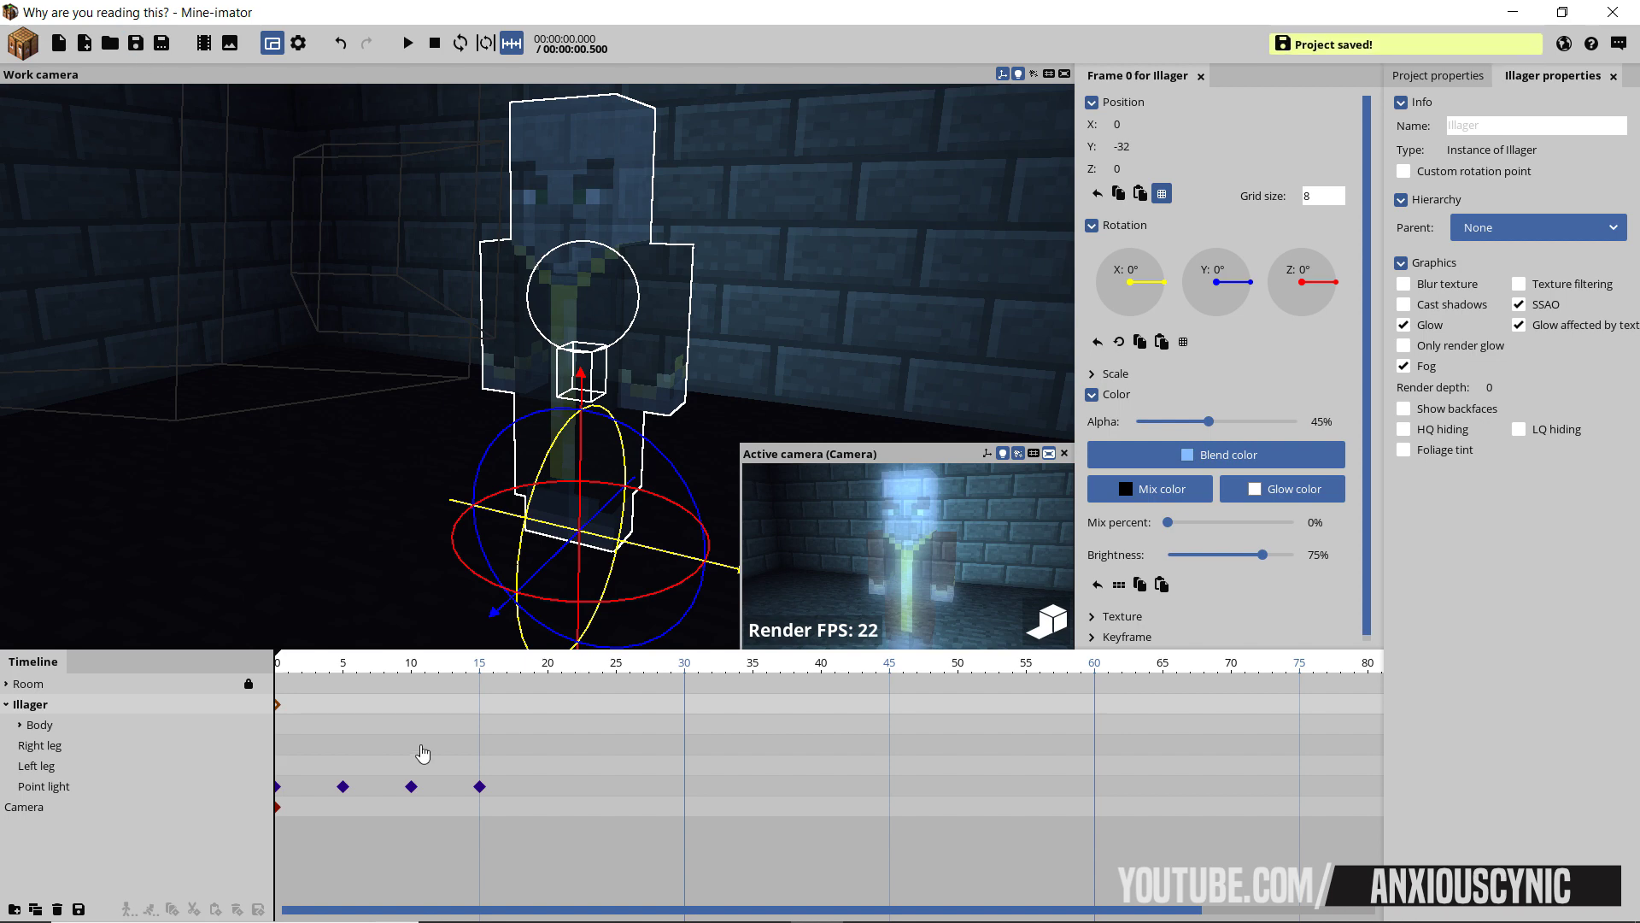
# - Keyframe the Illager's alpha at 48% on frame 5, 43% on frame 10 and 49% on frame 15
pyautogui.click(343, 714)
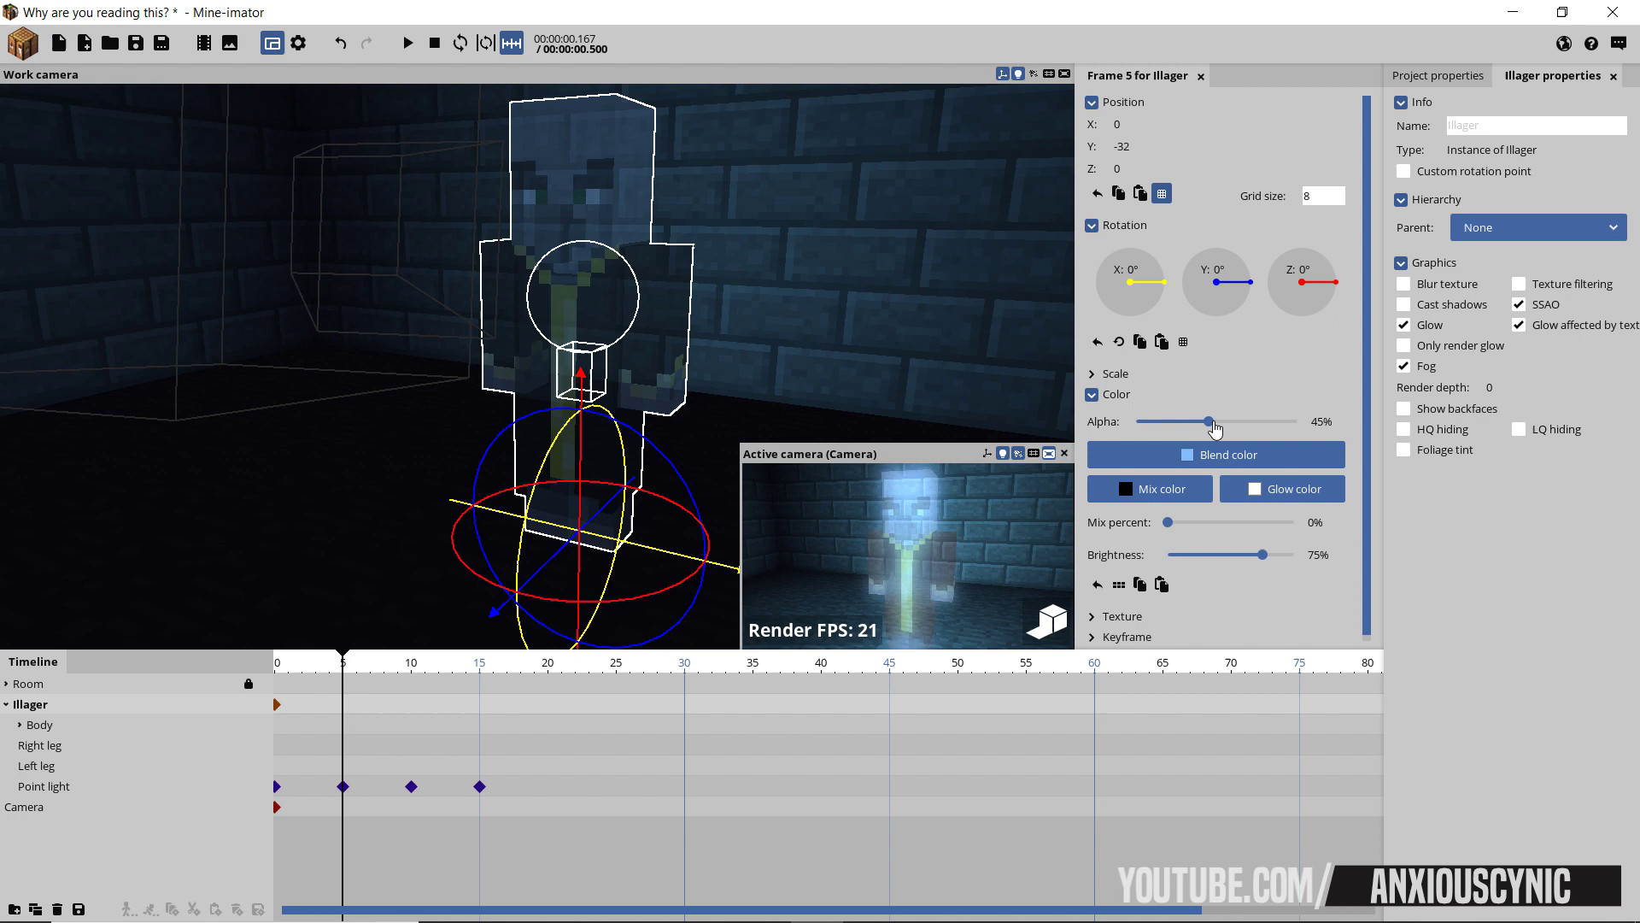
pyautogui.moveTo(1216, 427); pyautogui.dragTo(1220, 427)
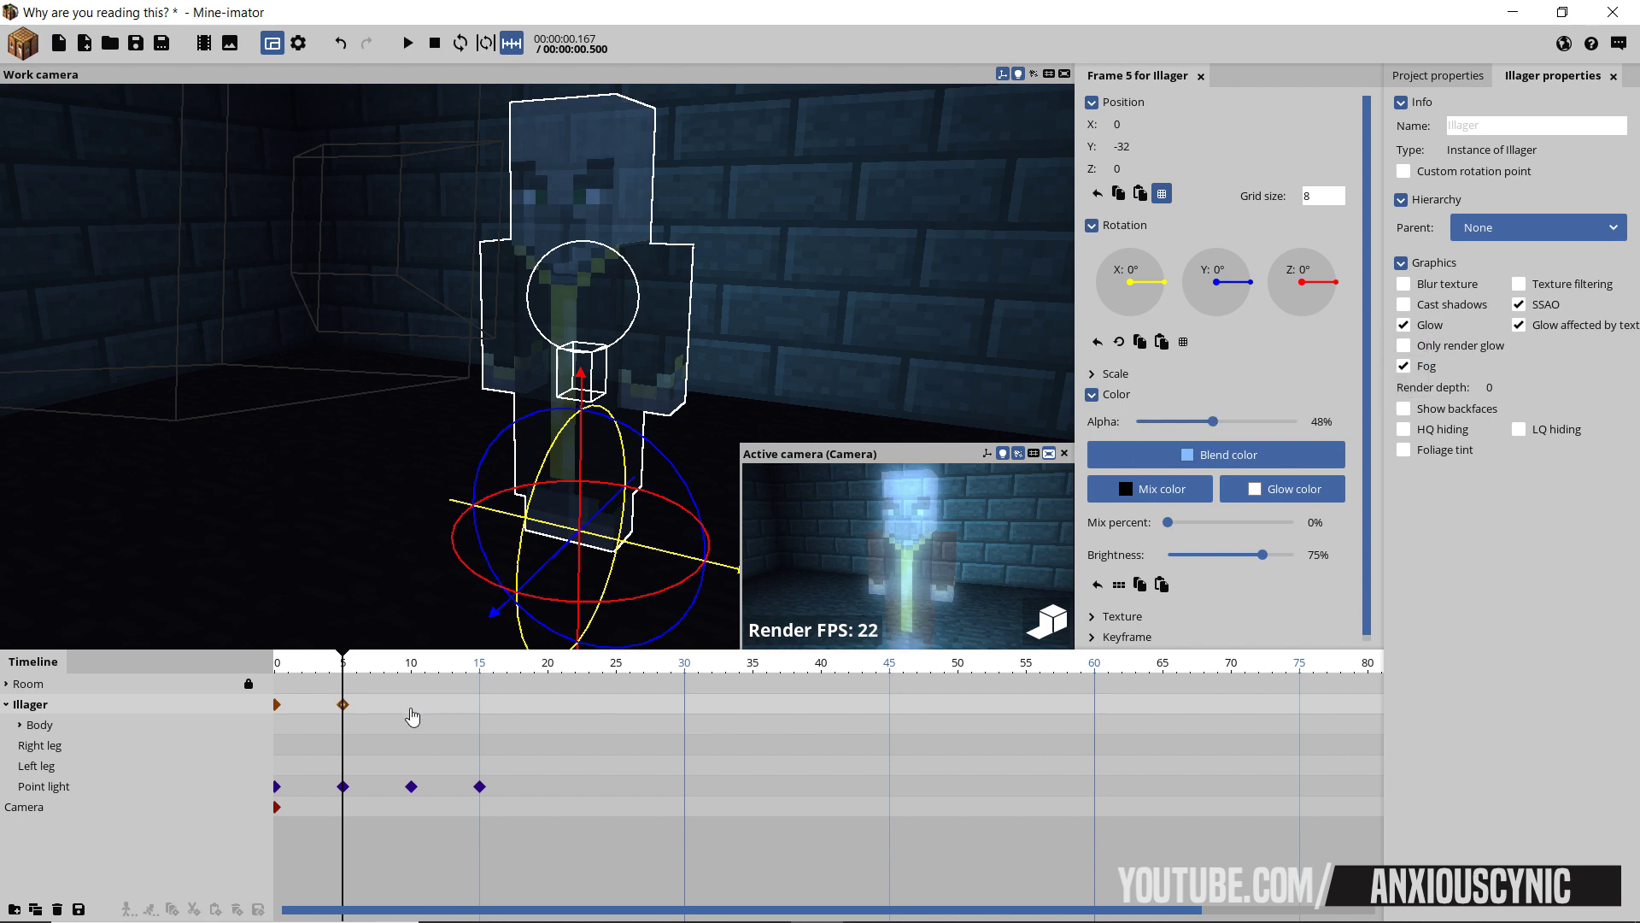
pyautogui.click(413, 716)
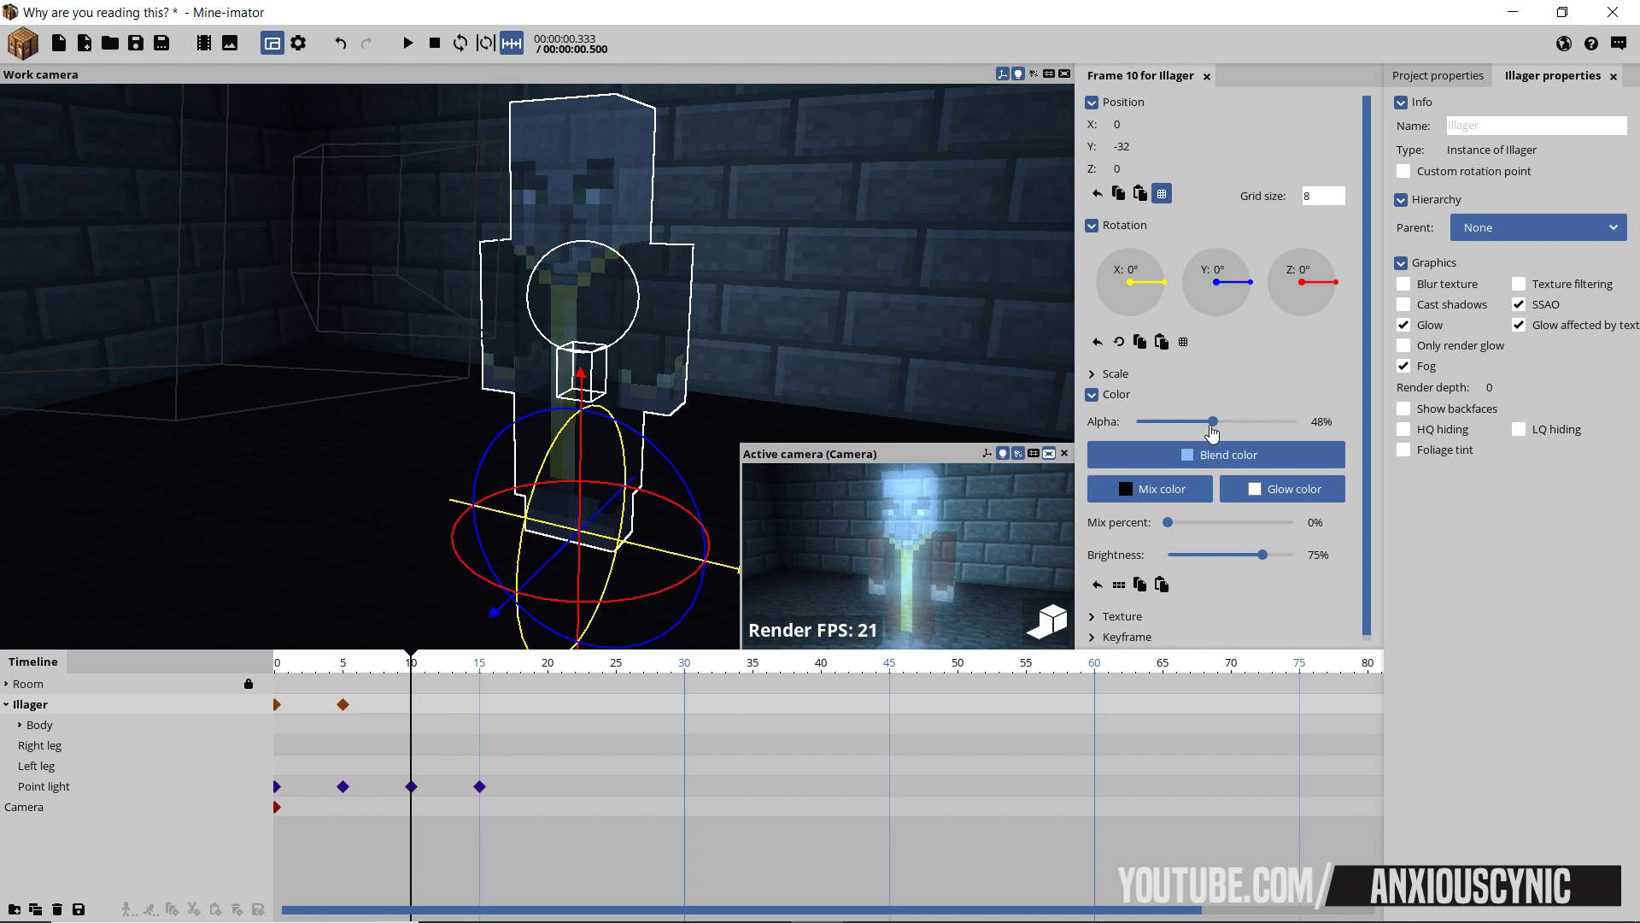
pyautogui.moveTo(1213, 428); pyautogui.dragTo(1208, 427)
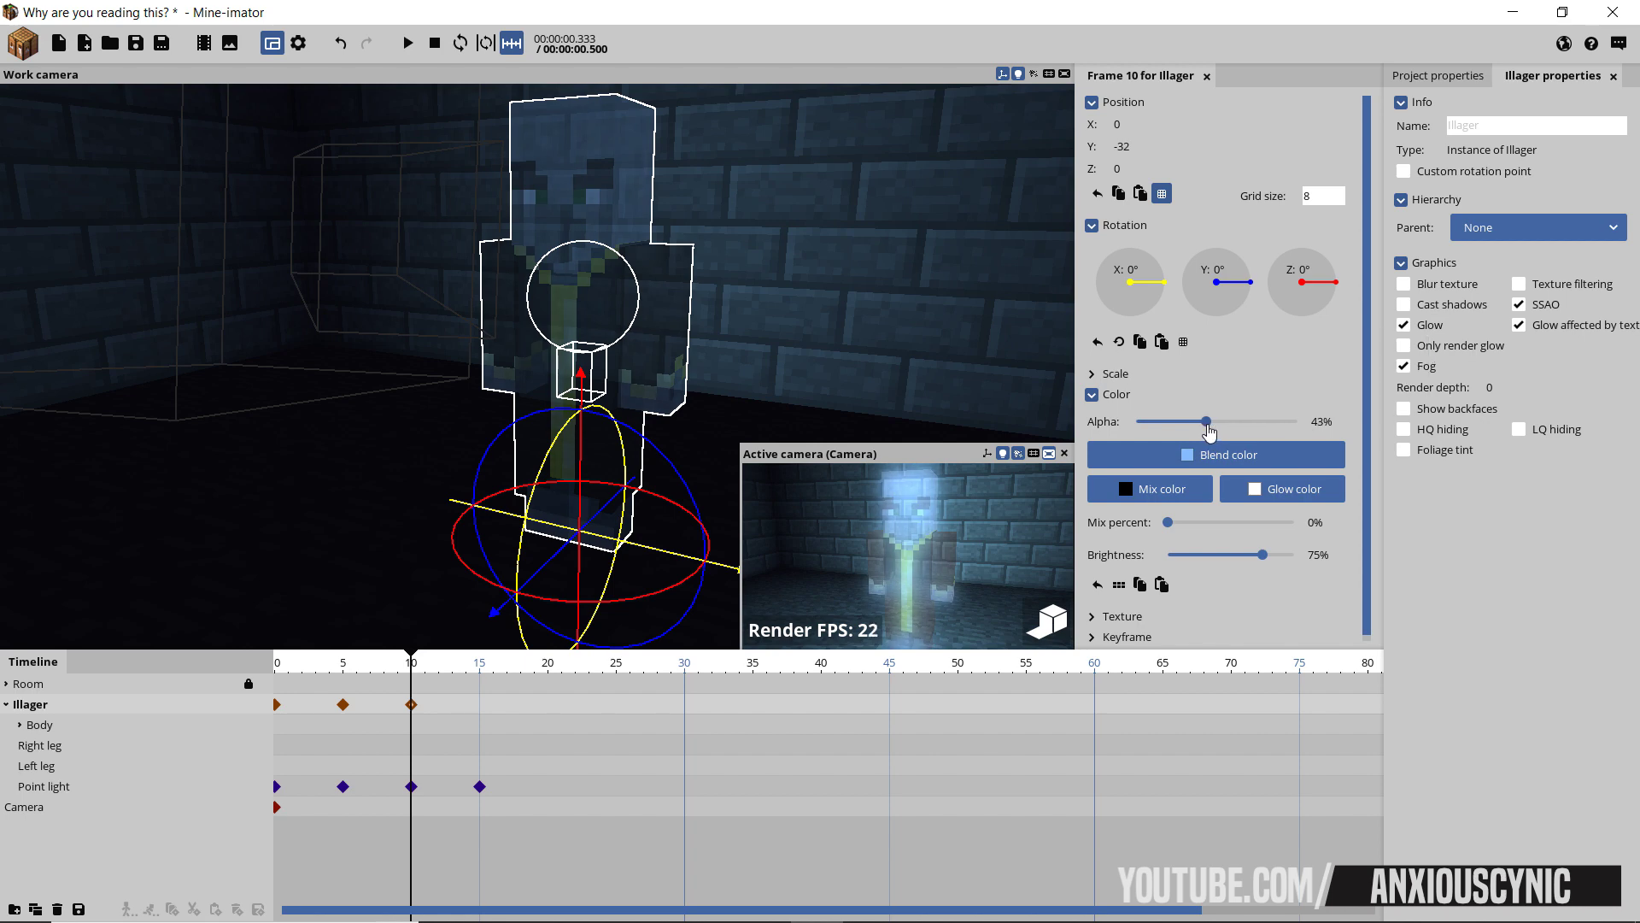
pyautogui.click(480, 717)
pyautogui.moveTo(1207, 424); pyautogui.dragTo(1215, 427)
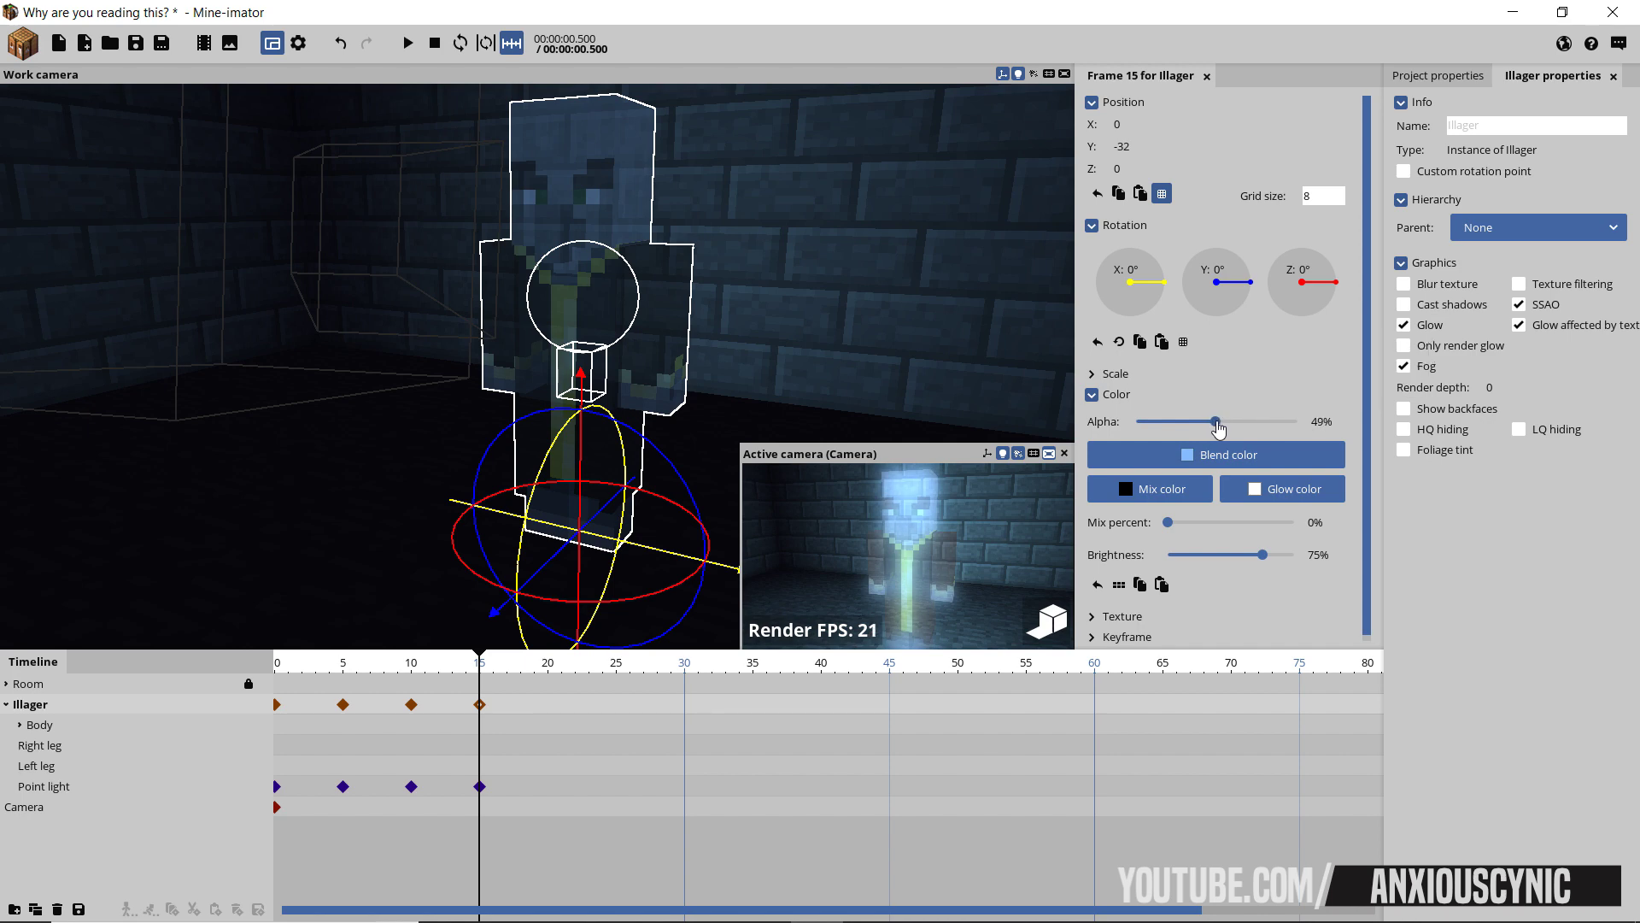
# - Play the animation from frame 0 to preview the transparency flicker, stop playback and save the project
pyautogui.click(295, 697)
pyautogui.press('space')
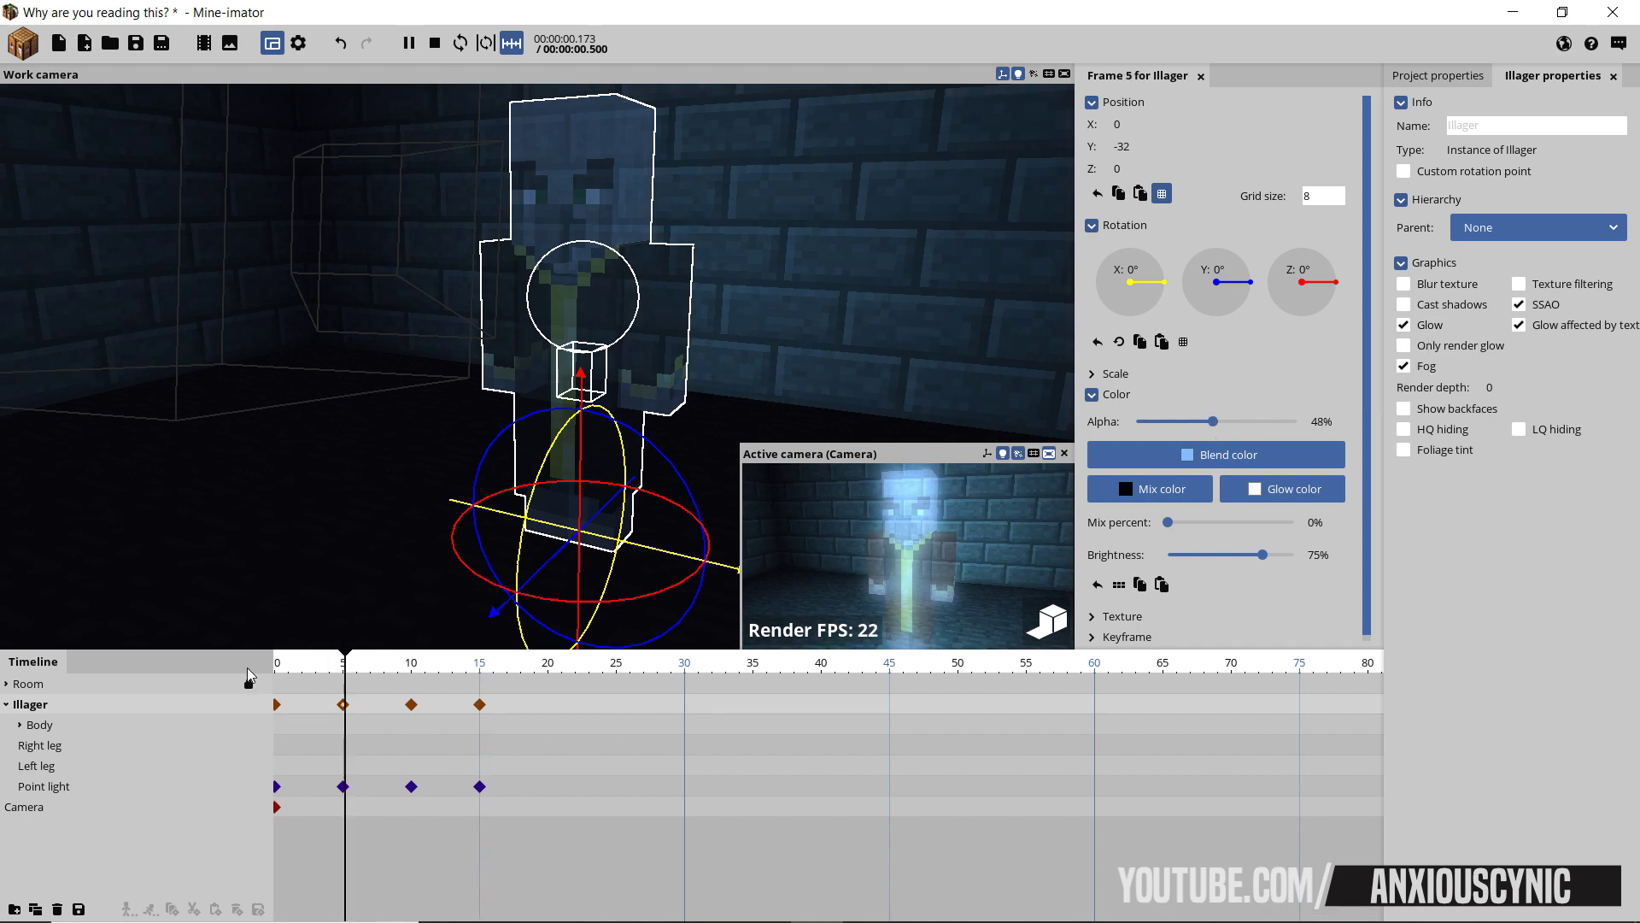
pyautogui.press('space')
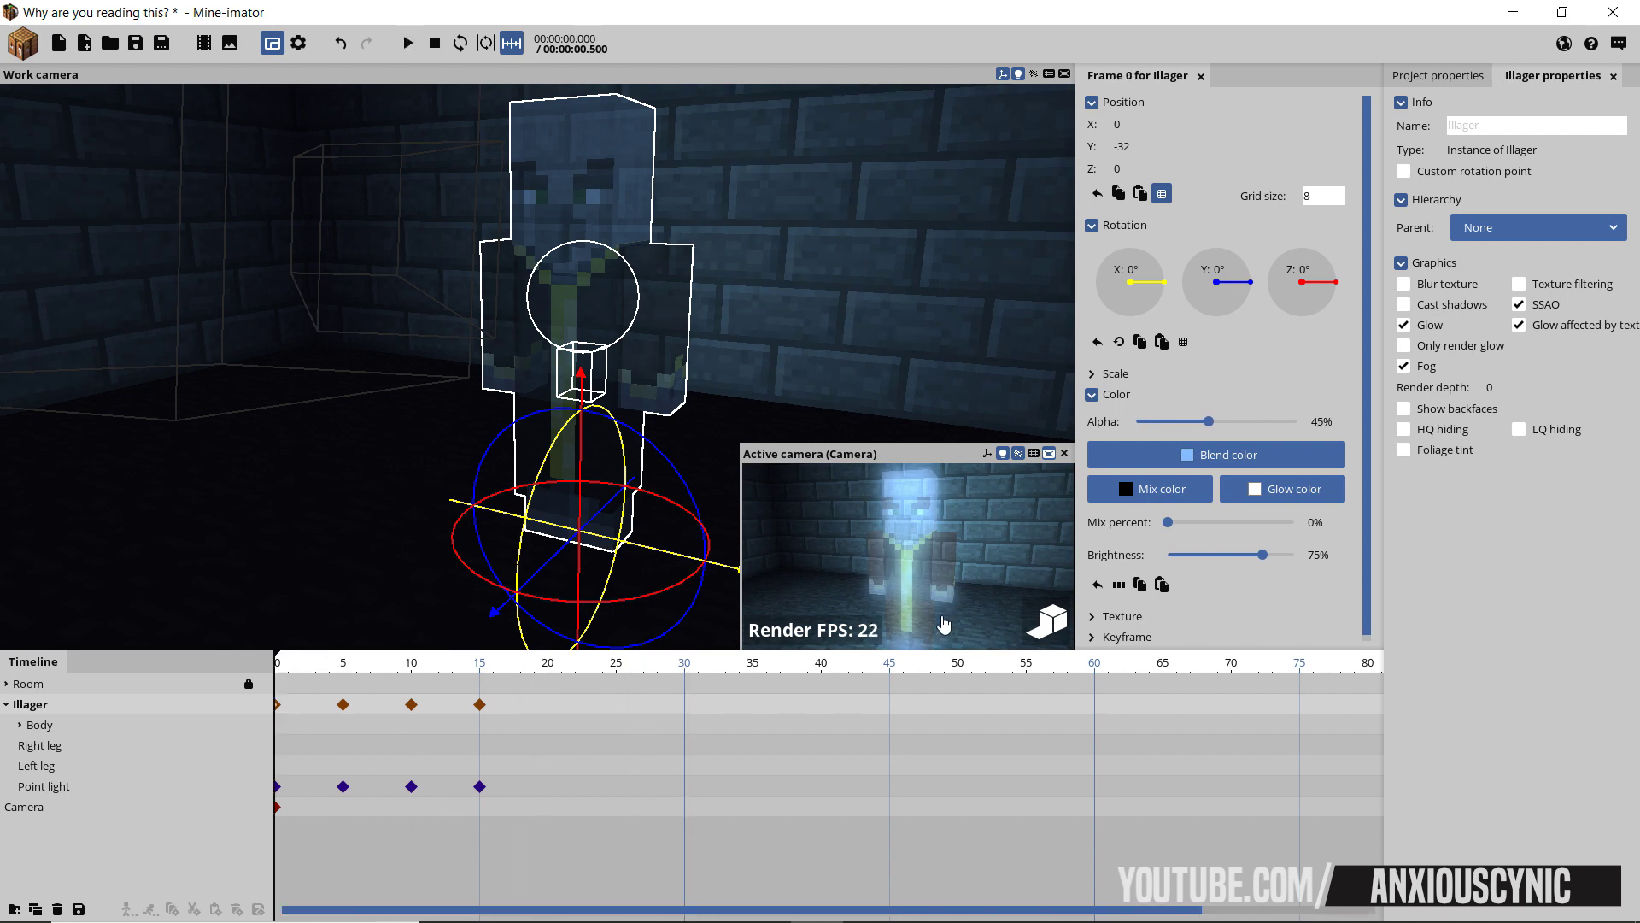
pyautogui.hotkey('ctrl', 's')
# - Create a cylinder object in the scene
pyautogui.click(17, 49)
pyautogui.click(243, 242)
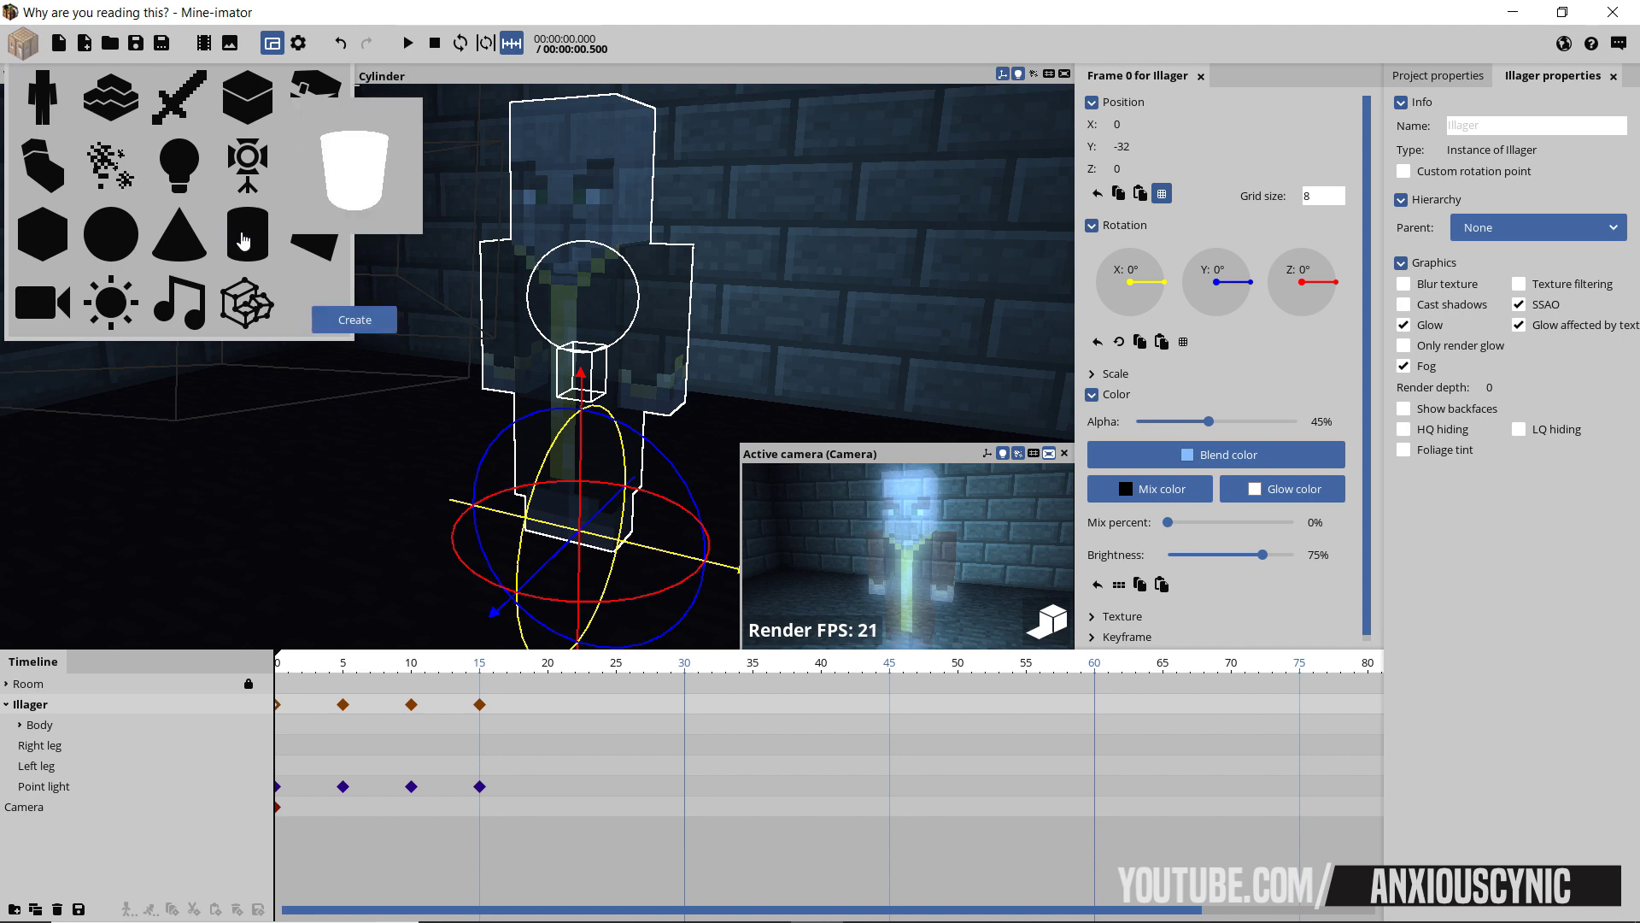
pyautogui.click(522, 330)
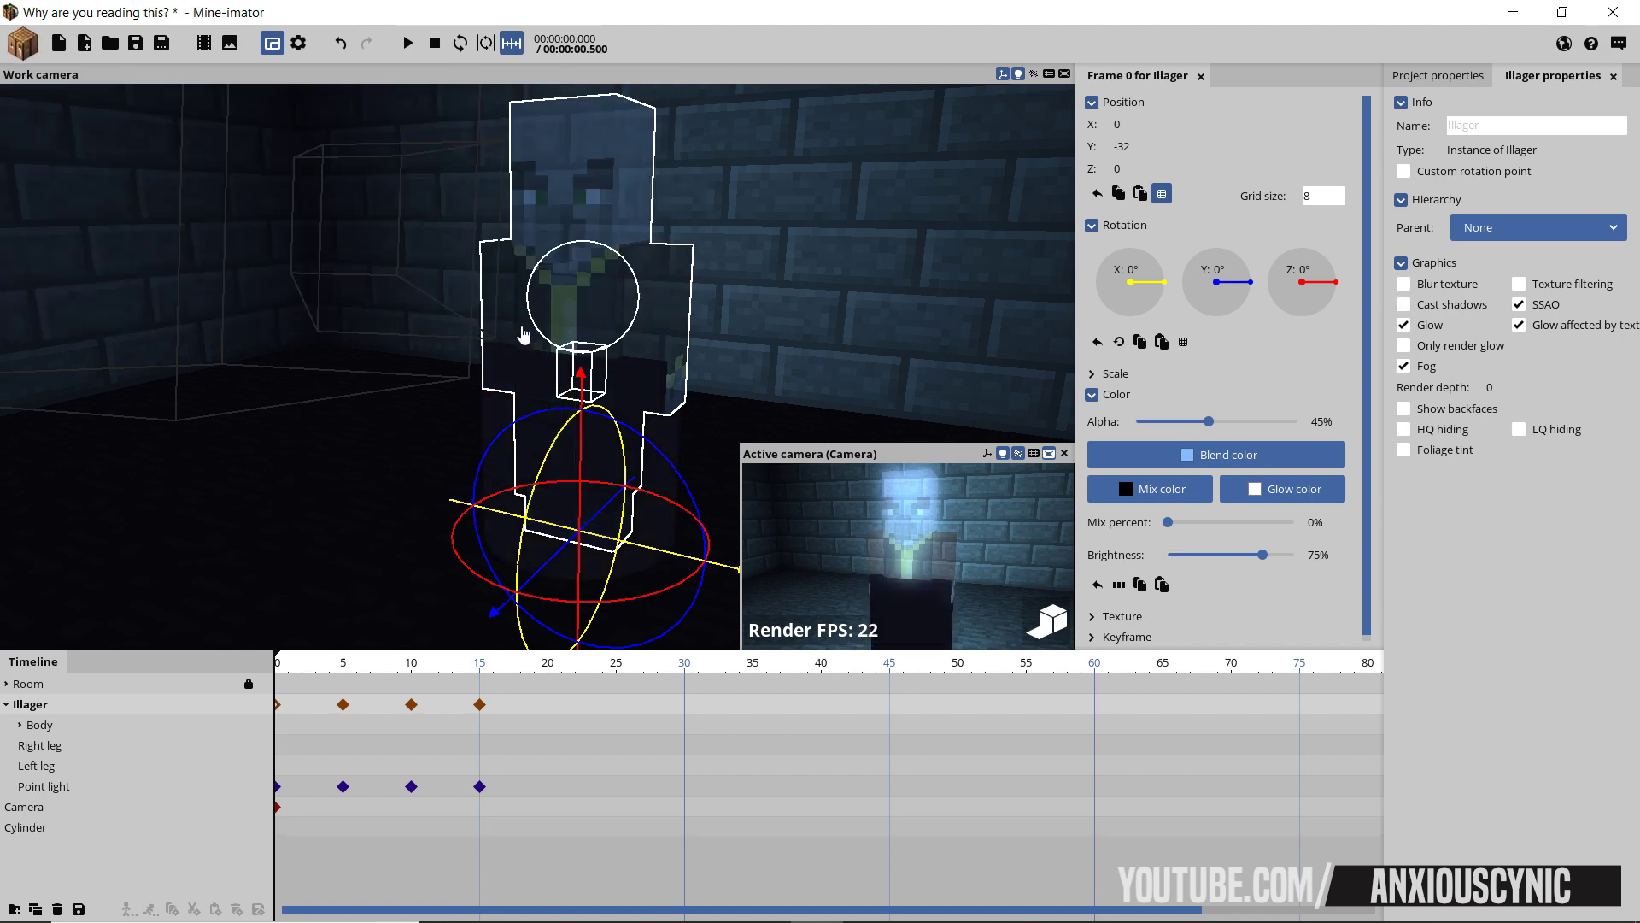
# - Parent the cylinder to the Illager and save the project
pyautogui.click(39, 827)
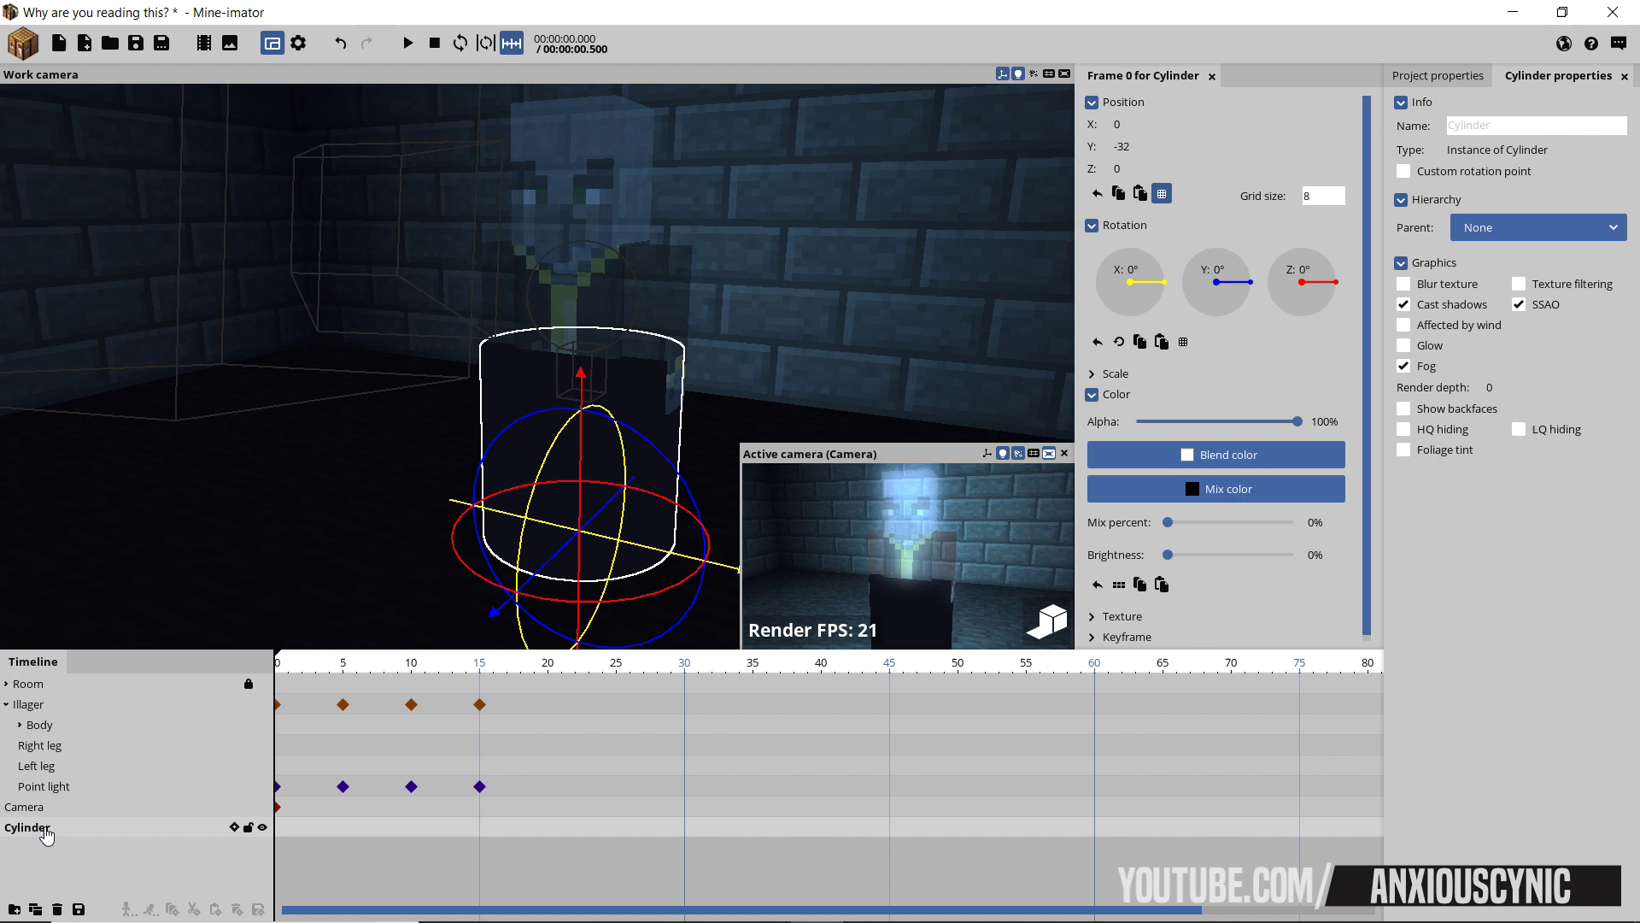
pyautogui.moveTo(47, 835); pyautogui.dragTo(71, 703)
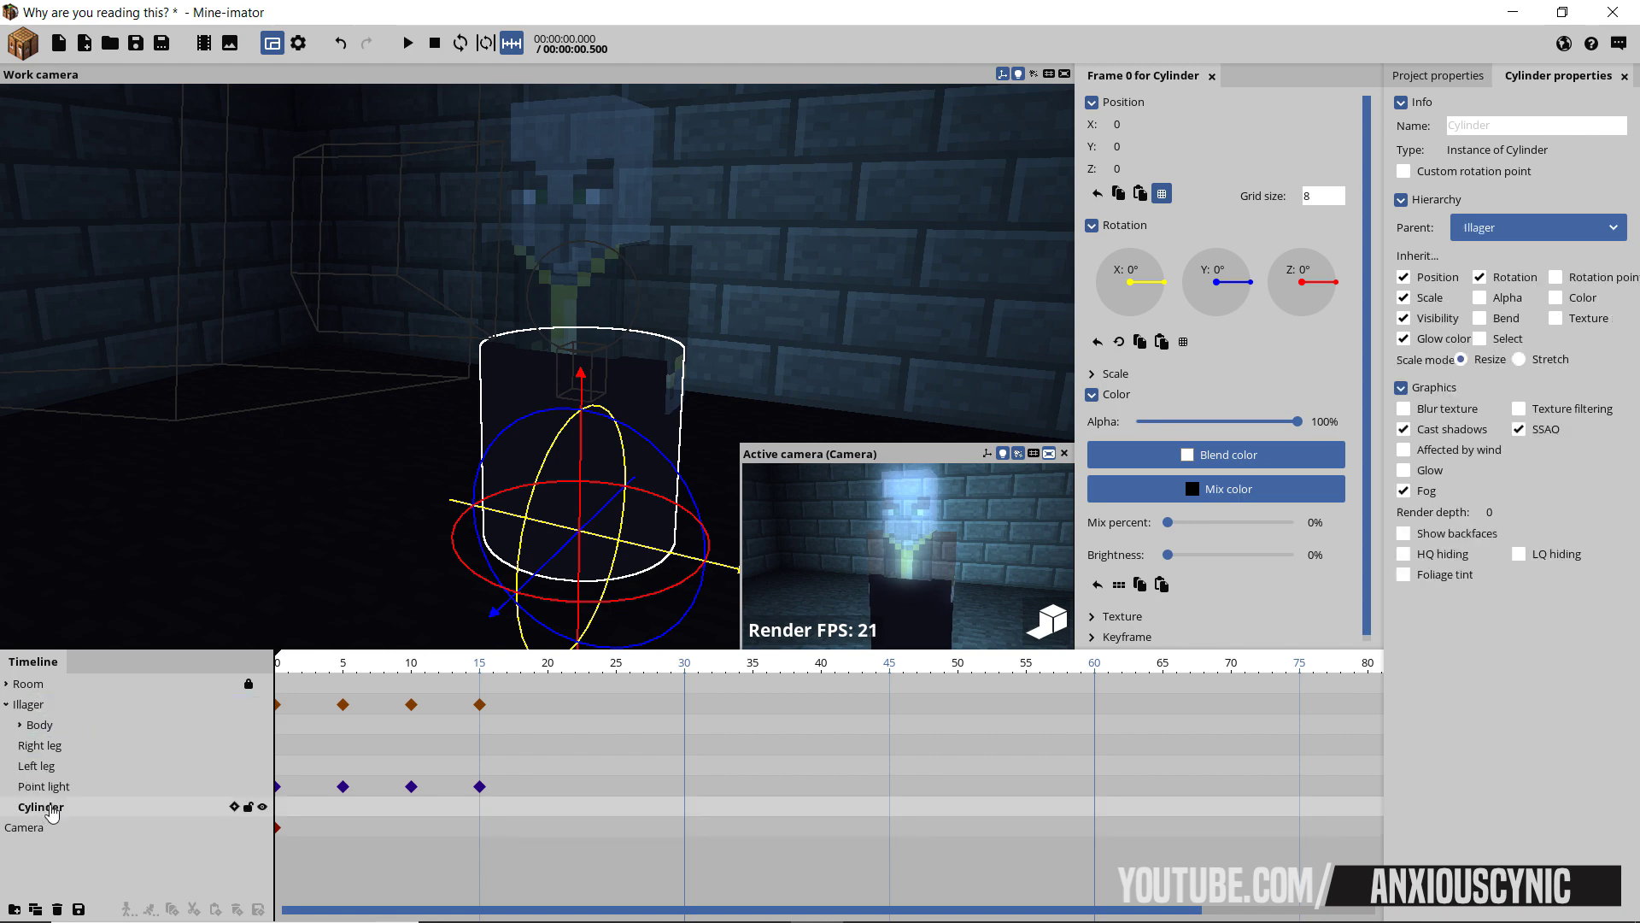
pyautogui.click(47, 786)
pyautogui.click(47, 808)
pyautogui.hotkey('ctrl', 's')
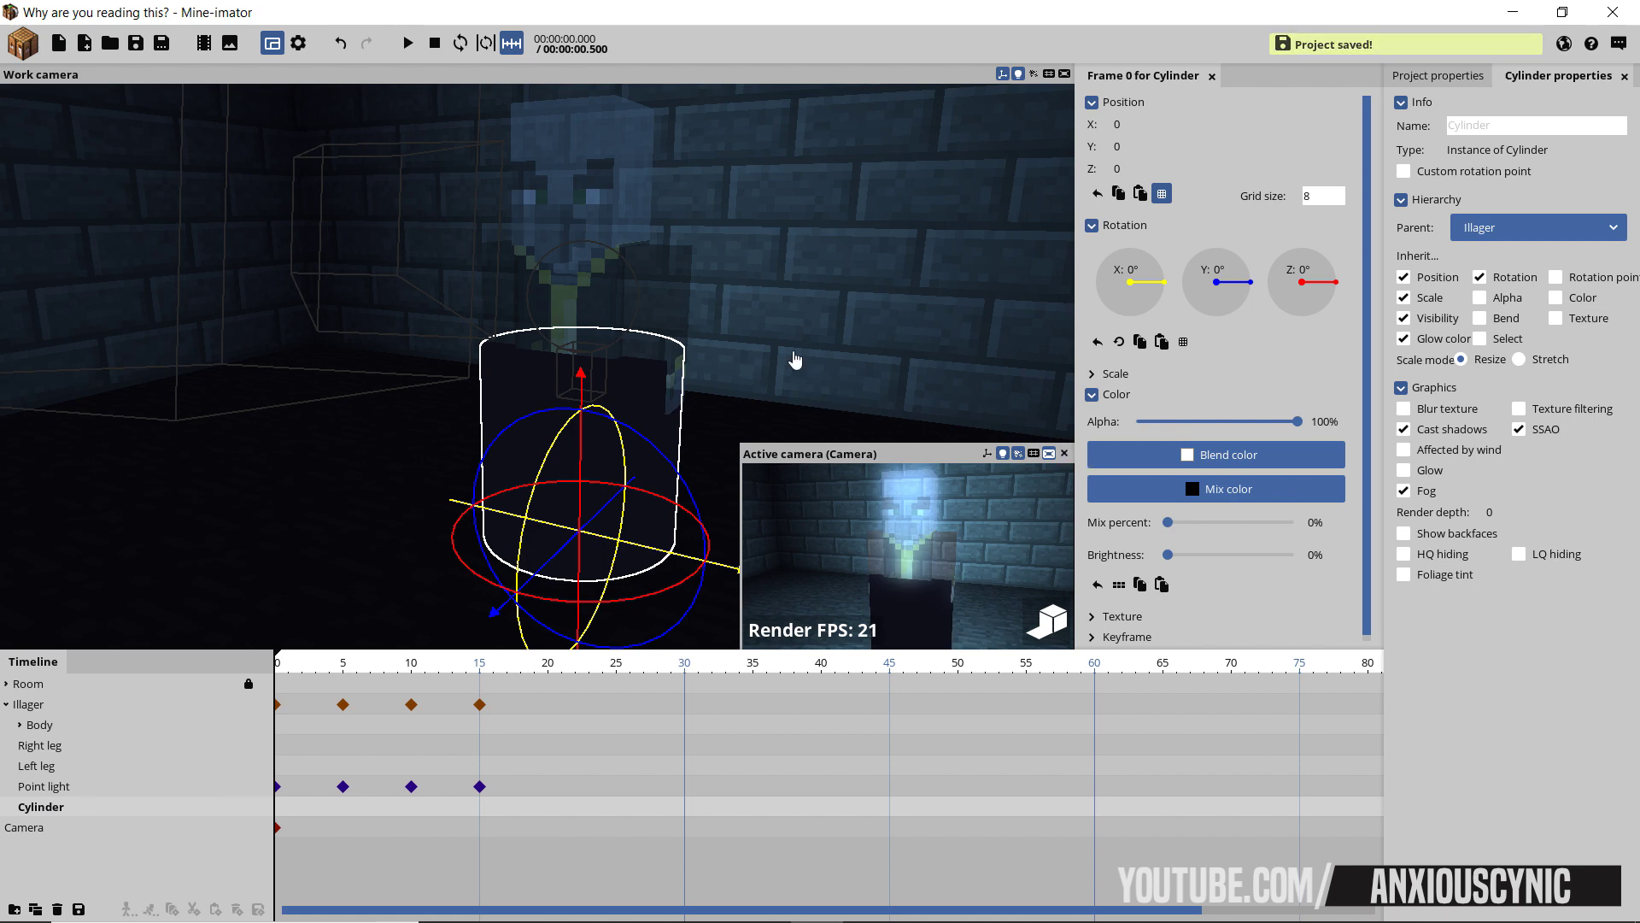
# - Set the cylinder's brightness to 75%
pyautogui.moveTo(794, 358); pyautogui.dragTo(1260, 570, button='middle')
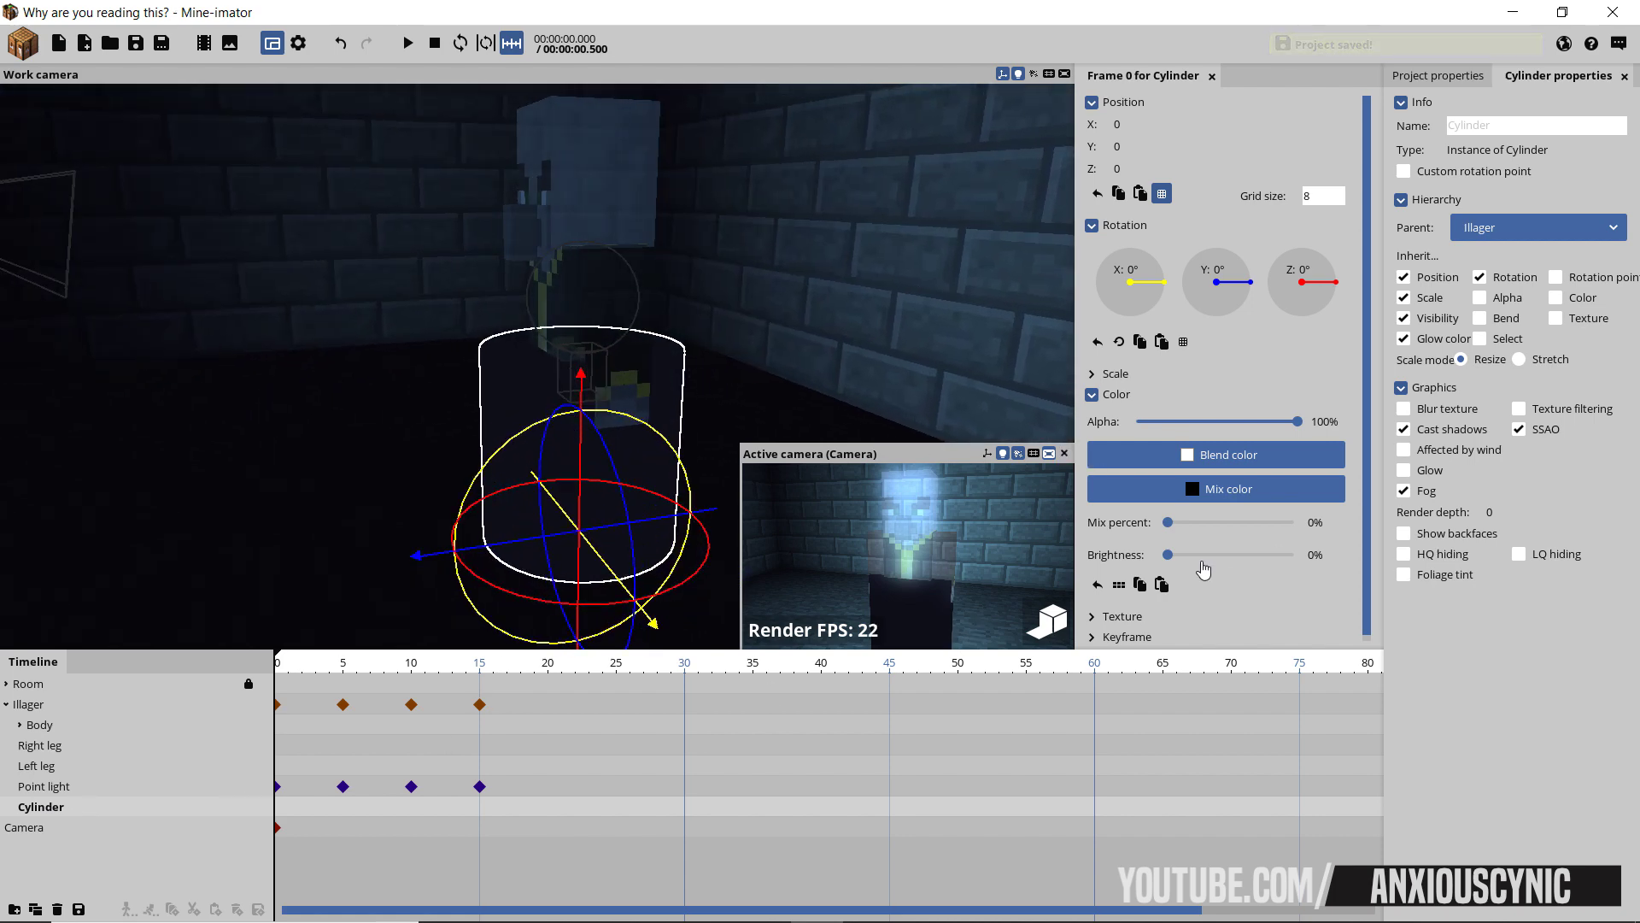
pyautogui.moveTo(1203, 568); pyautogui.dragTo(1301, 559)
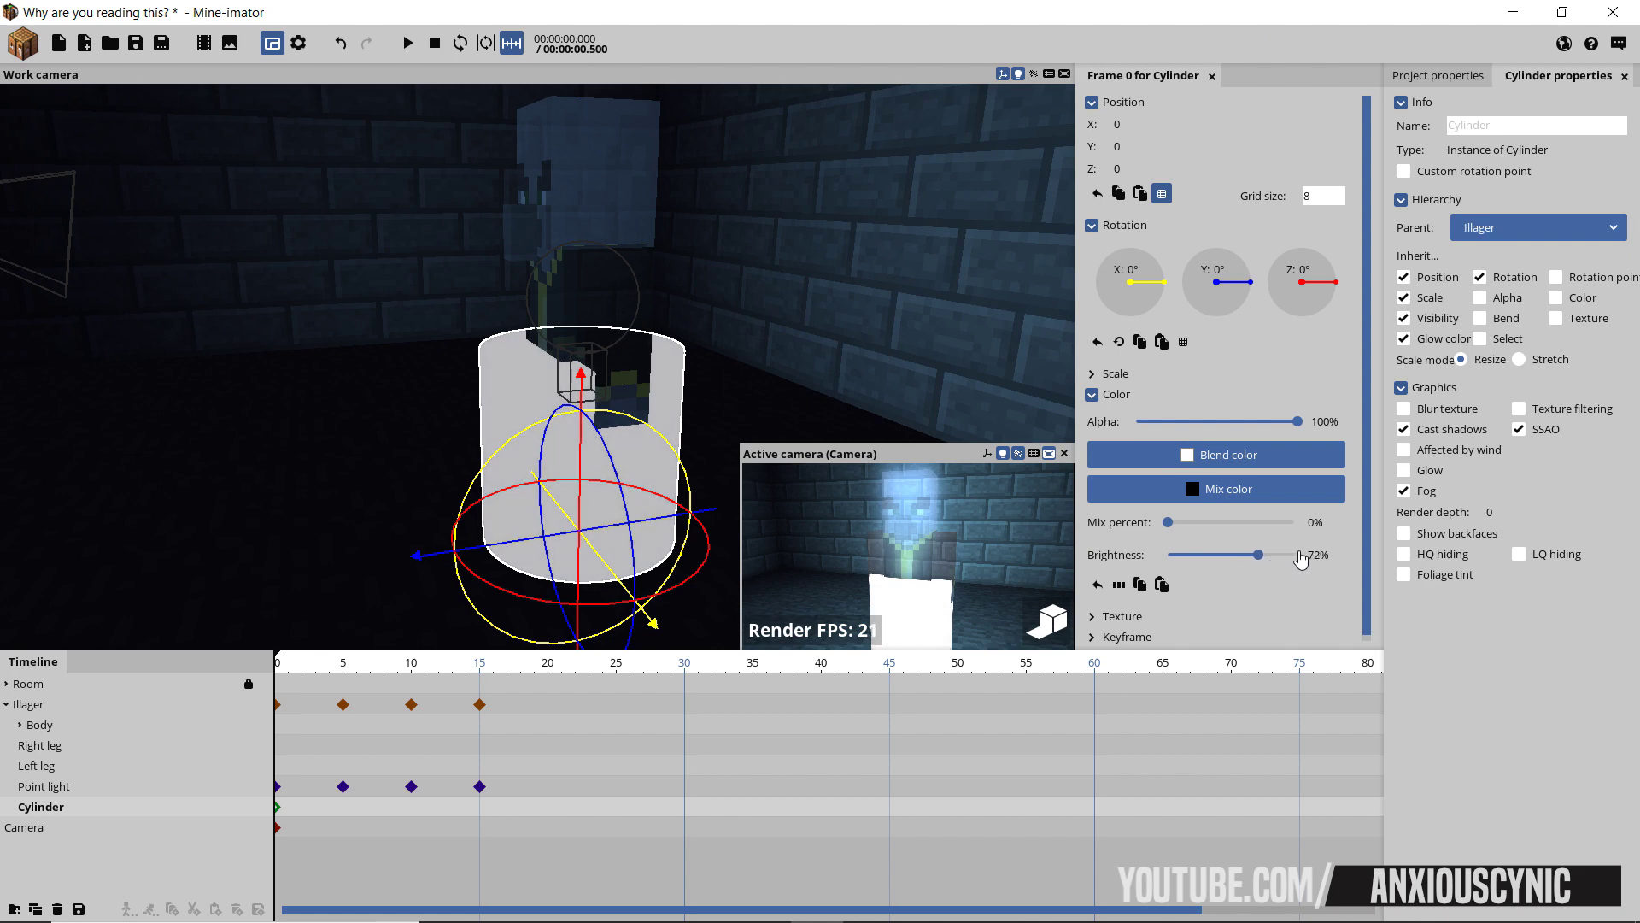
pyautogui.click(1313, 555)
pyautogui.doubleClick(1327, 554)
pyautogui.write('75')
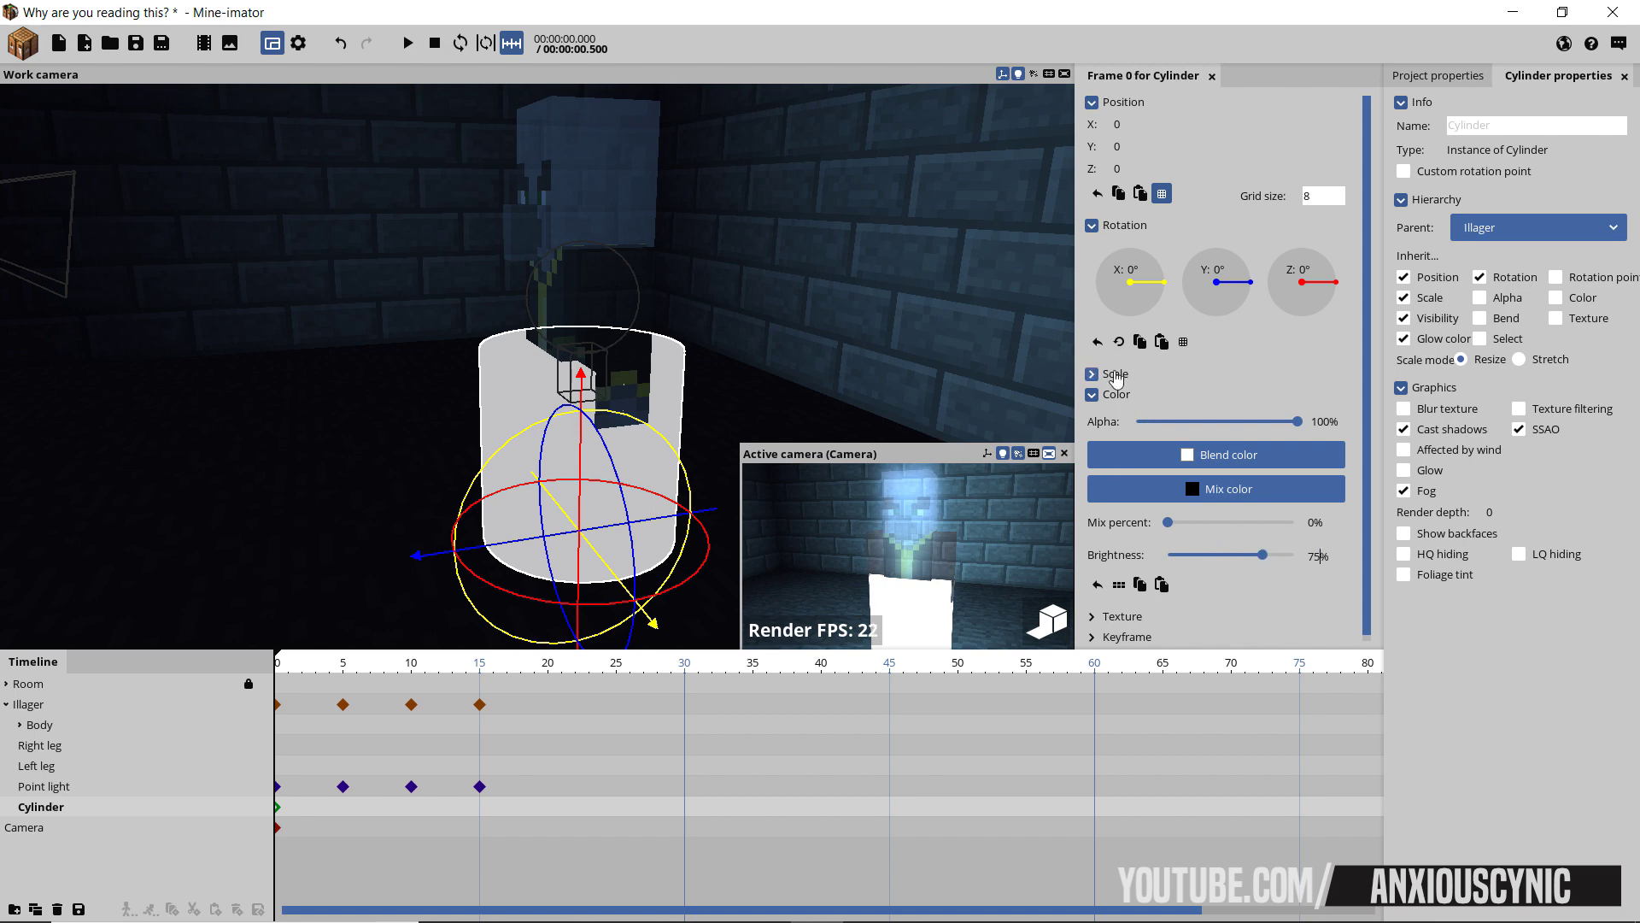
# - Separate the cylinder's scale into individual axes and set its Y scale to 0.65
pyautogui.click(1111, 375)
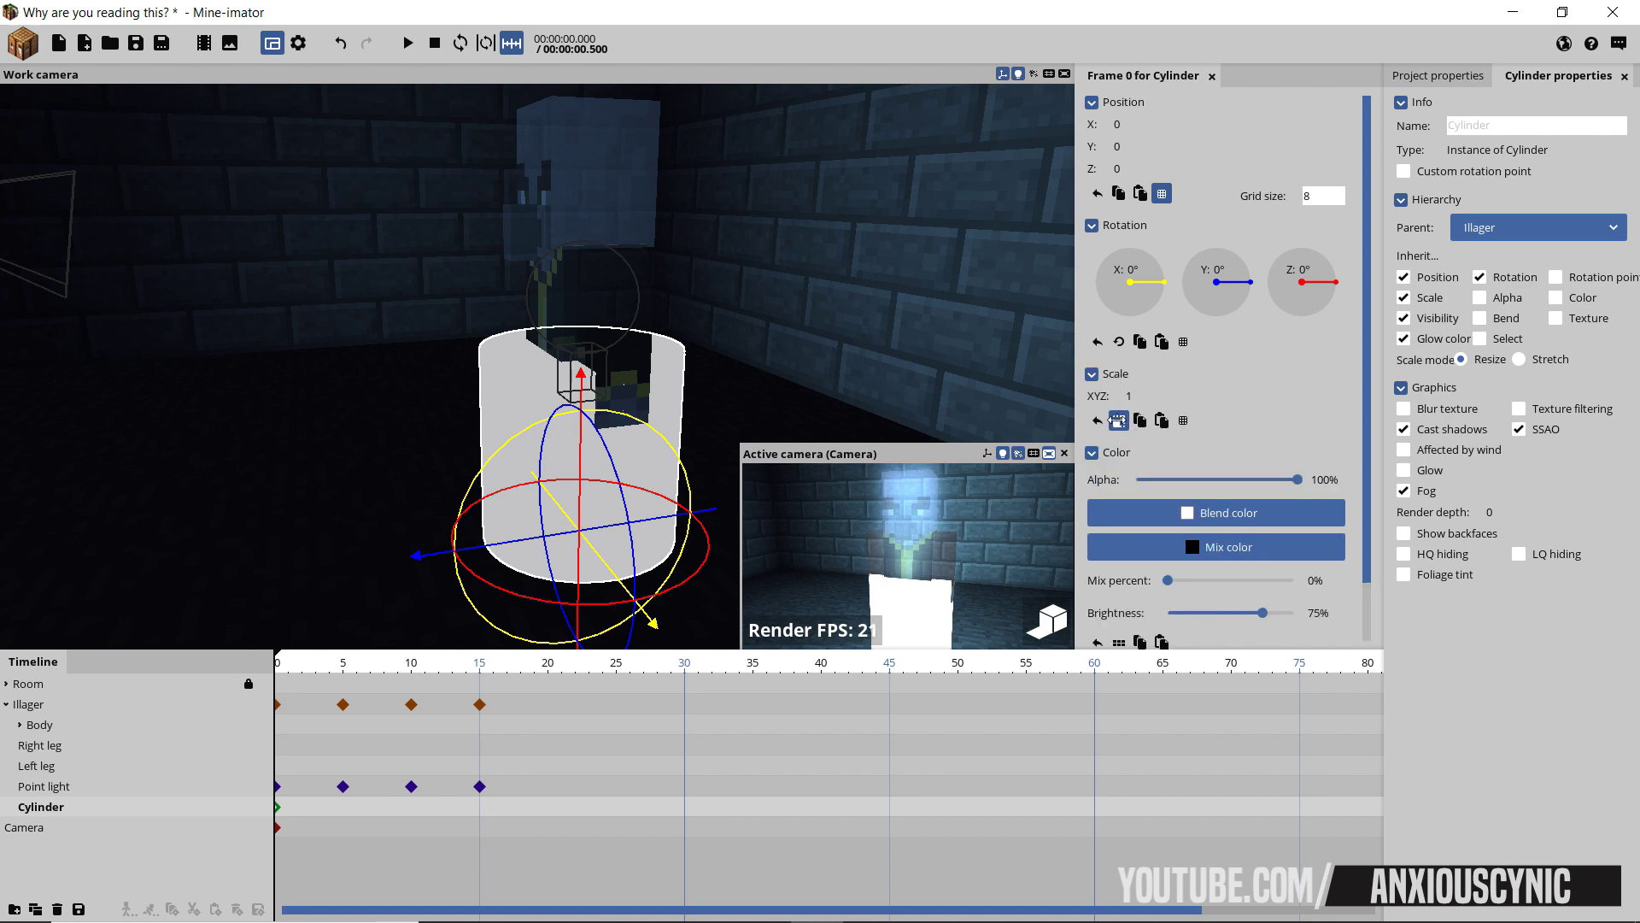
pyautogui.click(1118, 420)
pyautogui.moveTo(787, 377); pyautogui.dragTo(798, 461, button='middle')
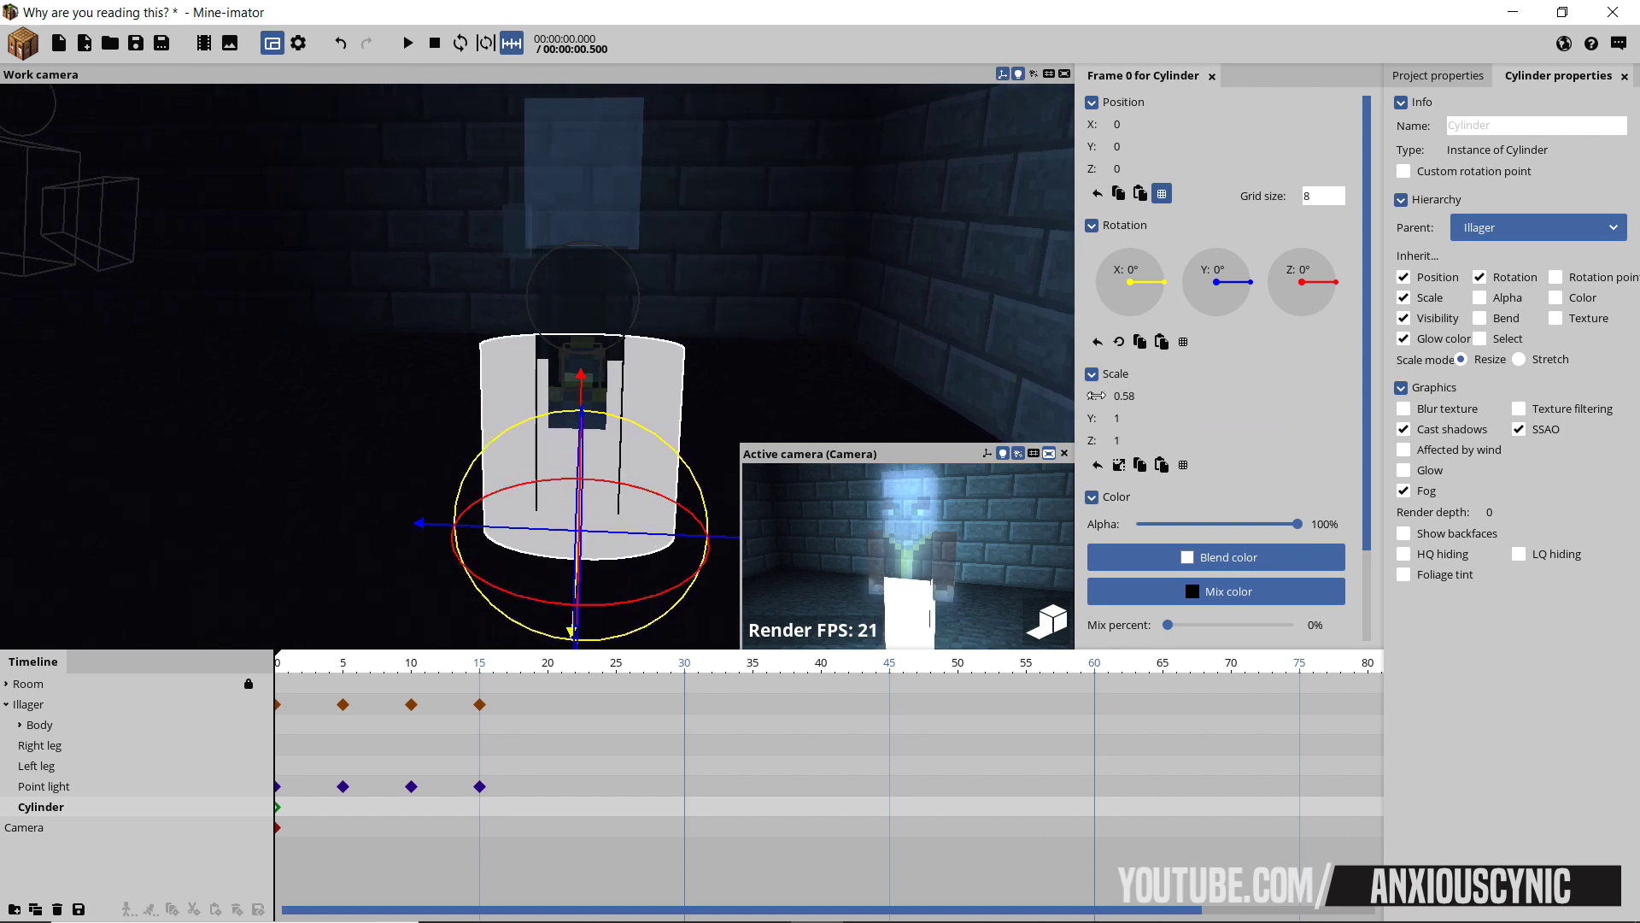
pyautogui.moveTo(1130, 416); pyautogui.dragTo(1109, 416)
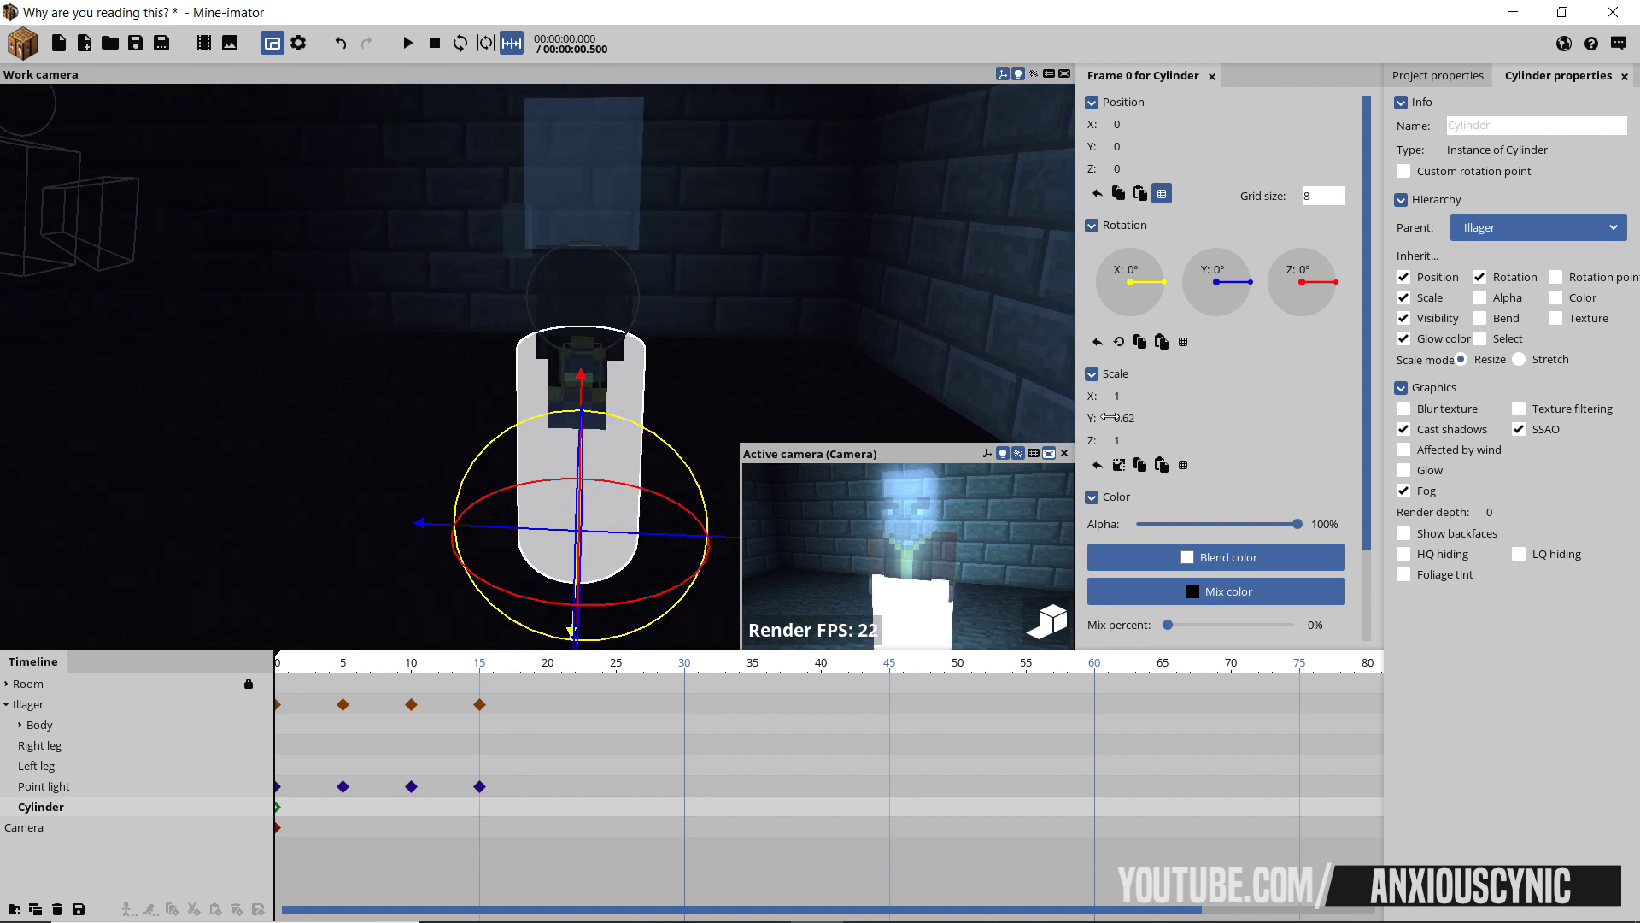
pyautogui.click(1128, 417)
pyautogui.write('.65')
# - Set the cylinder's X scale to 1.15
pyautogui.moveTo(671, 237); pyautogui.dragTo(589, 244, button='middle')
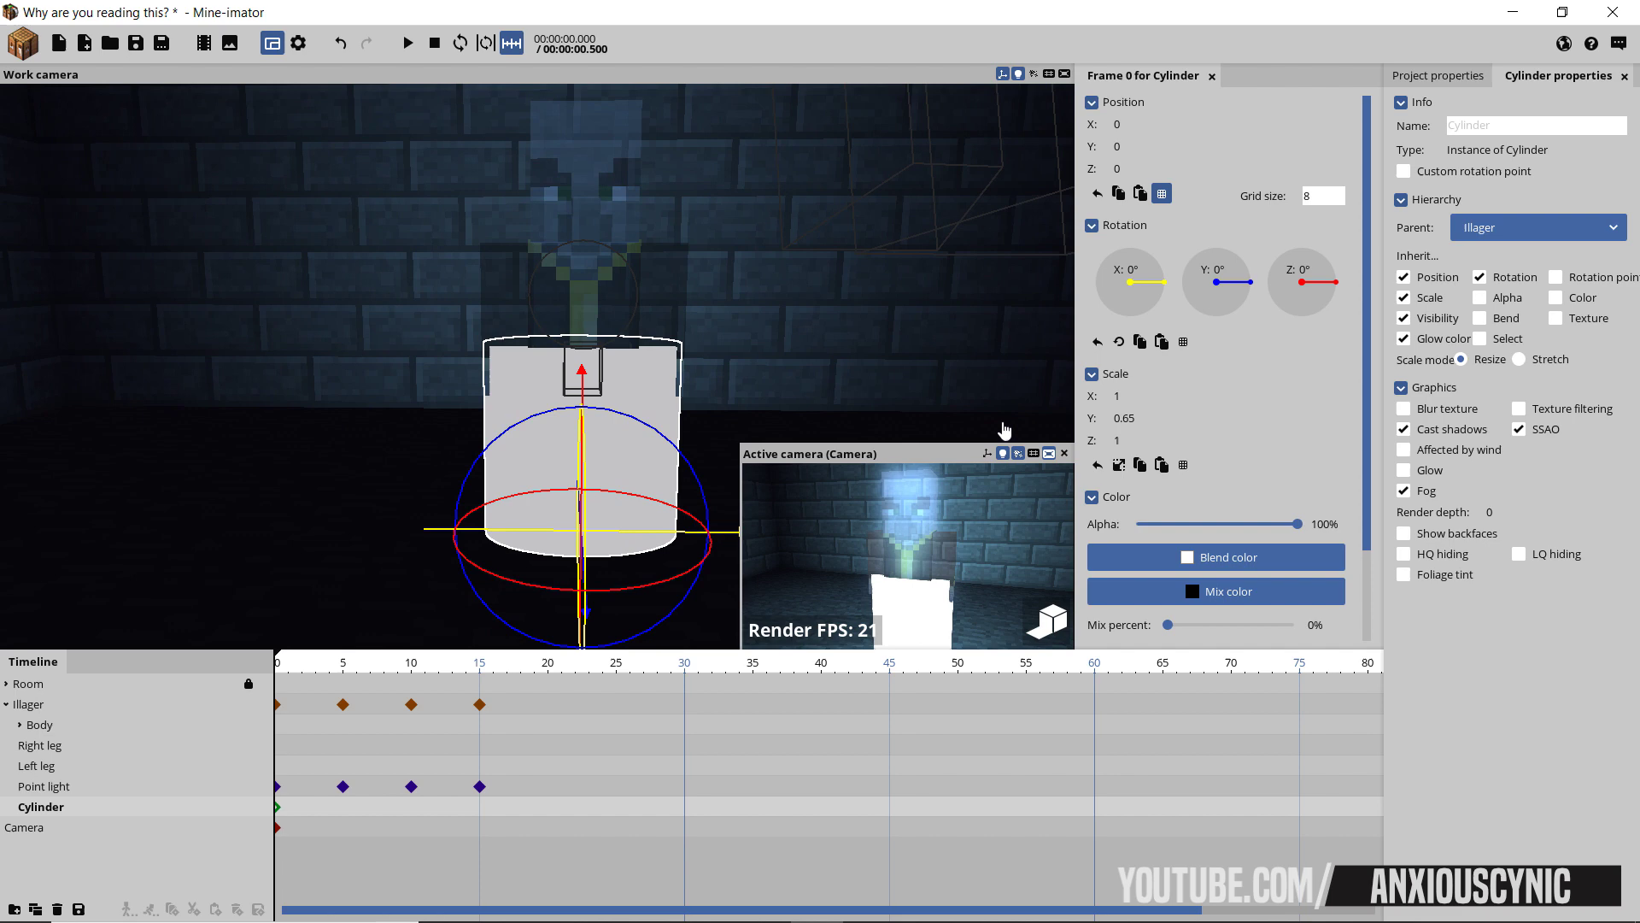
pyautogui.moveTo(1122, 392); pyautogui.dragTo(1129, 392)
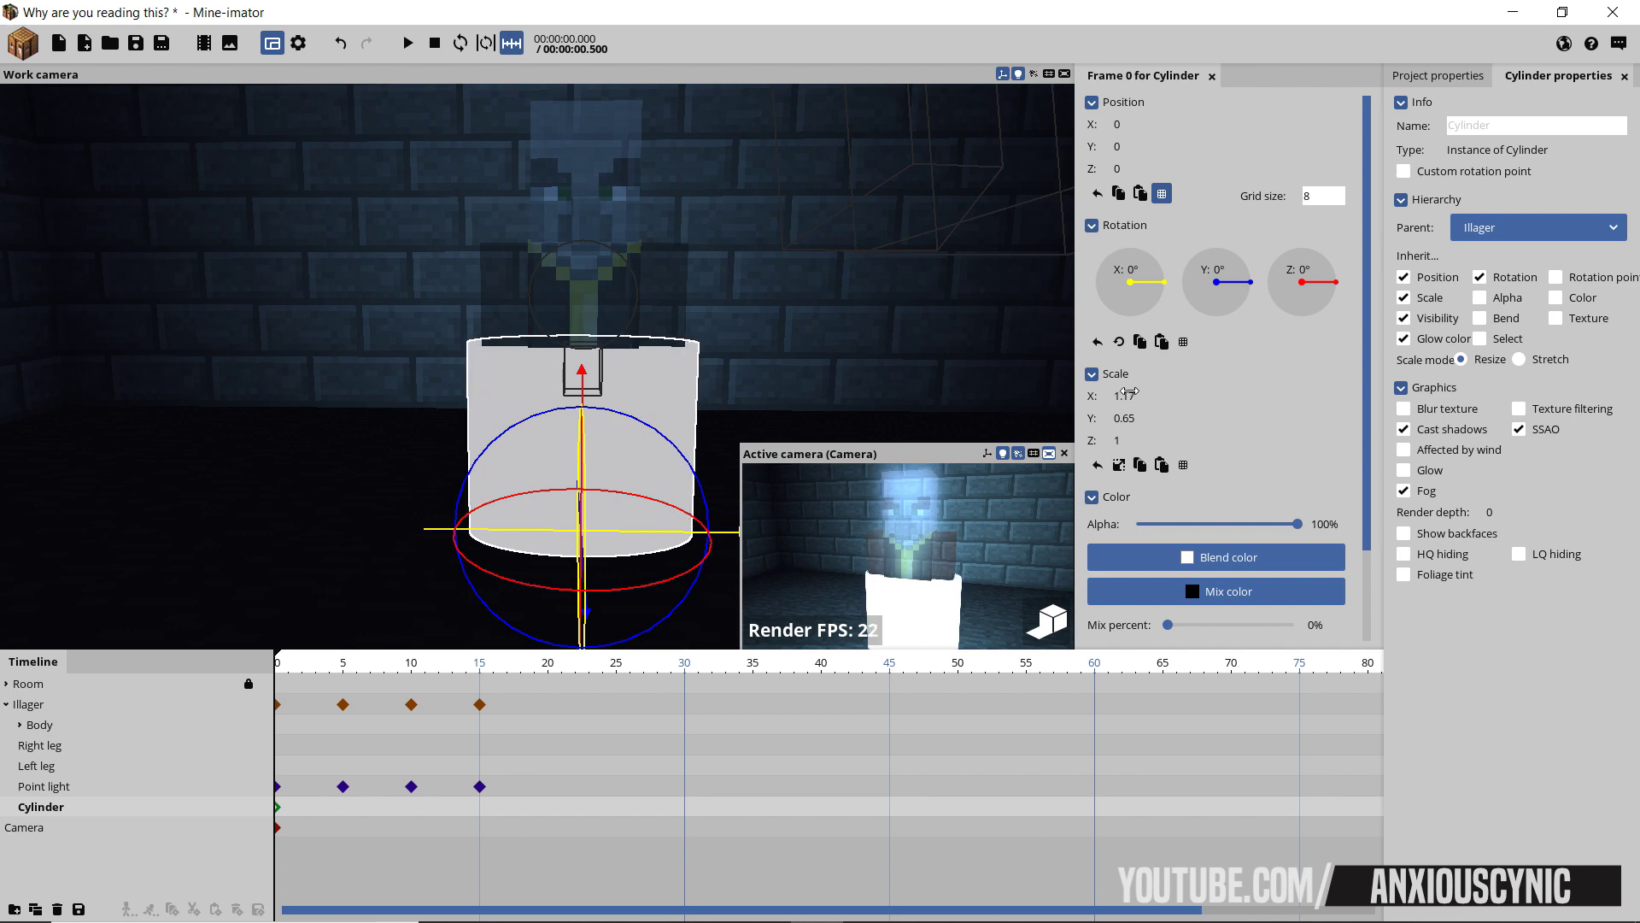
pyautogui.click(1124, 395)
pyautogui.write('1.2')
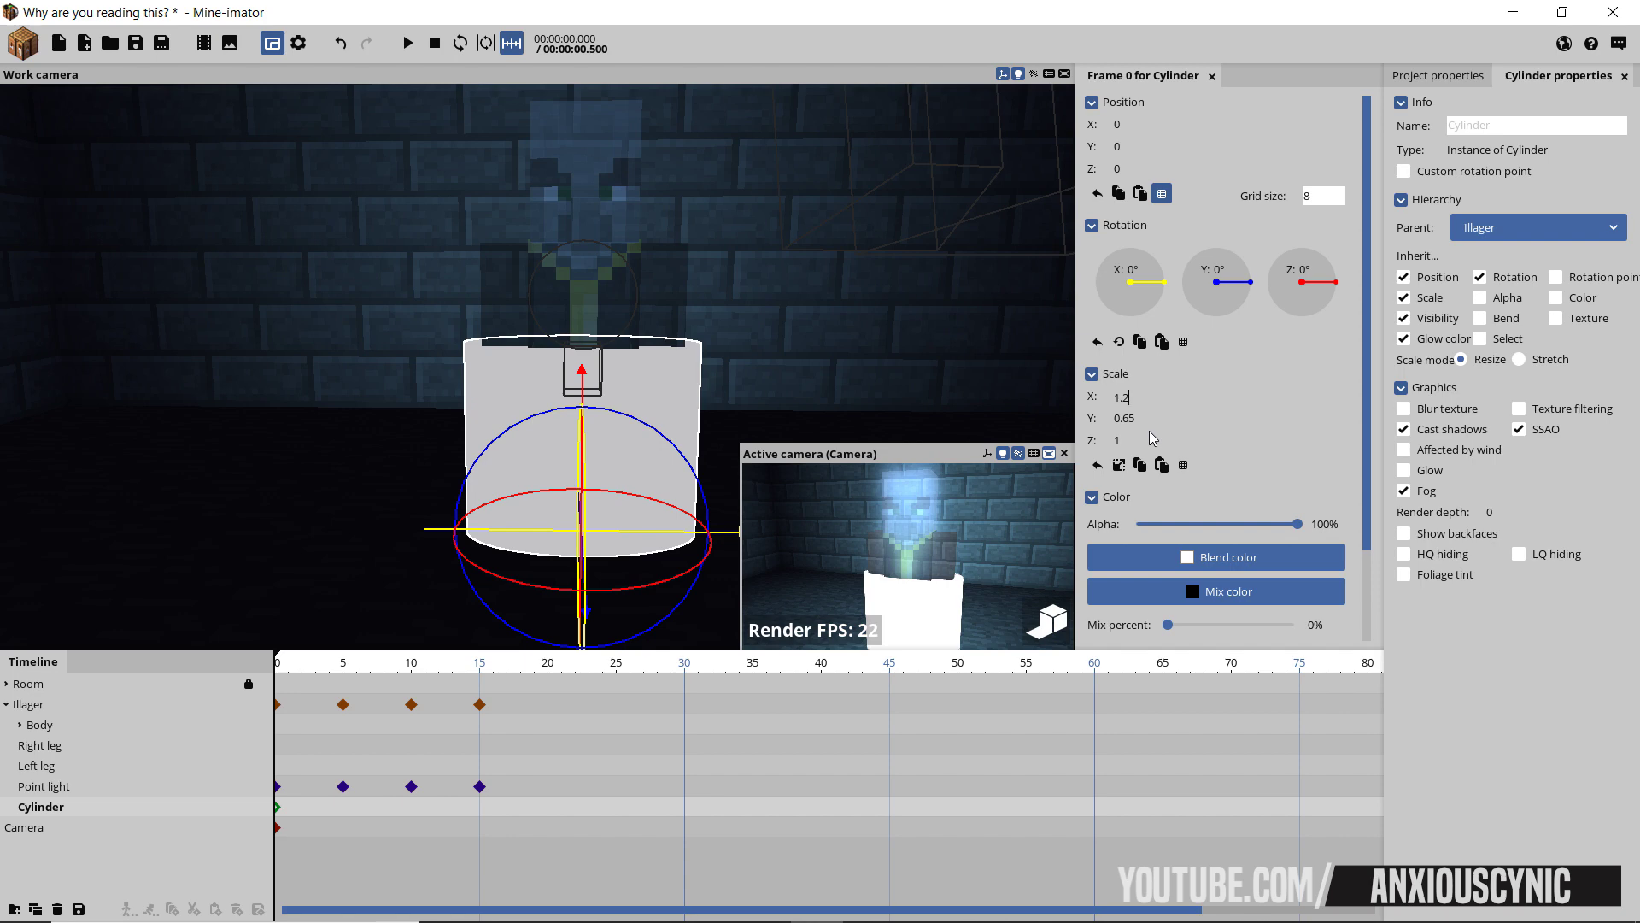
pyautogui.press('BackSpace')
pyautogui.write('15')
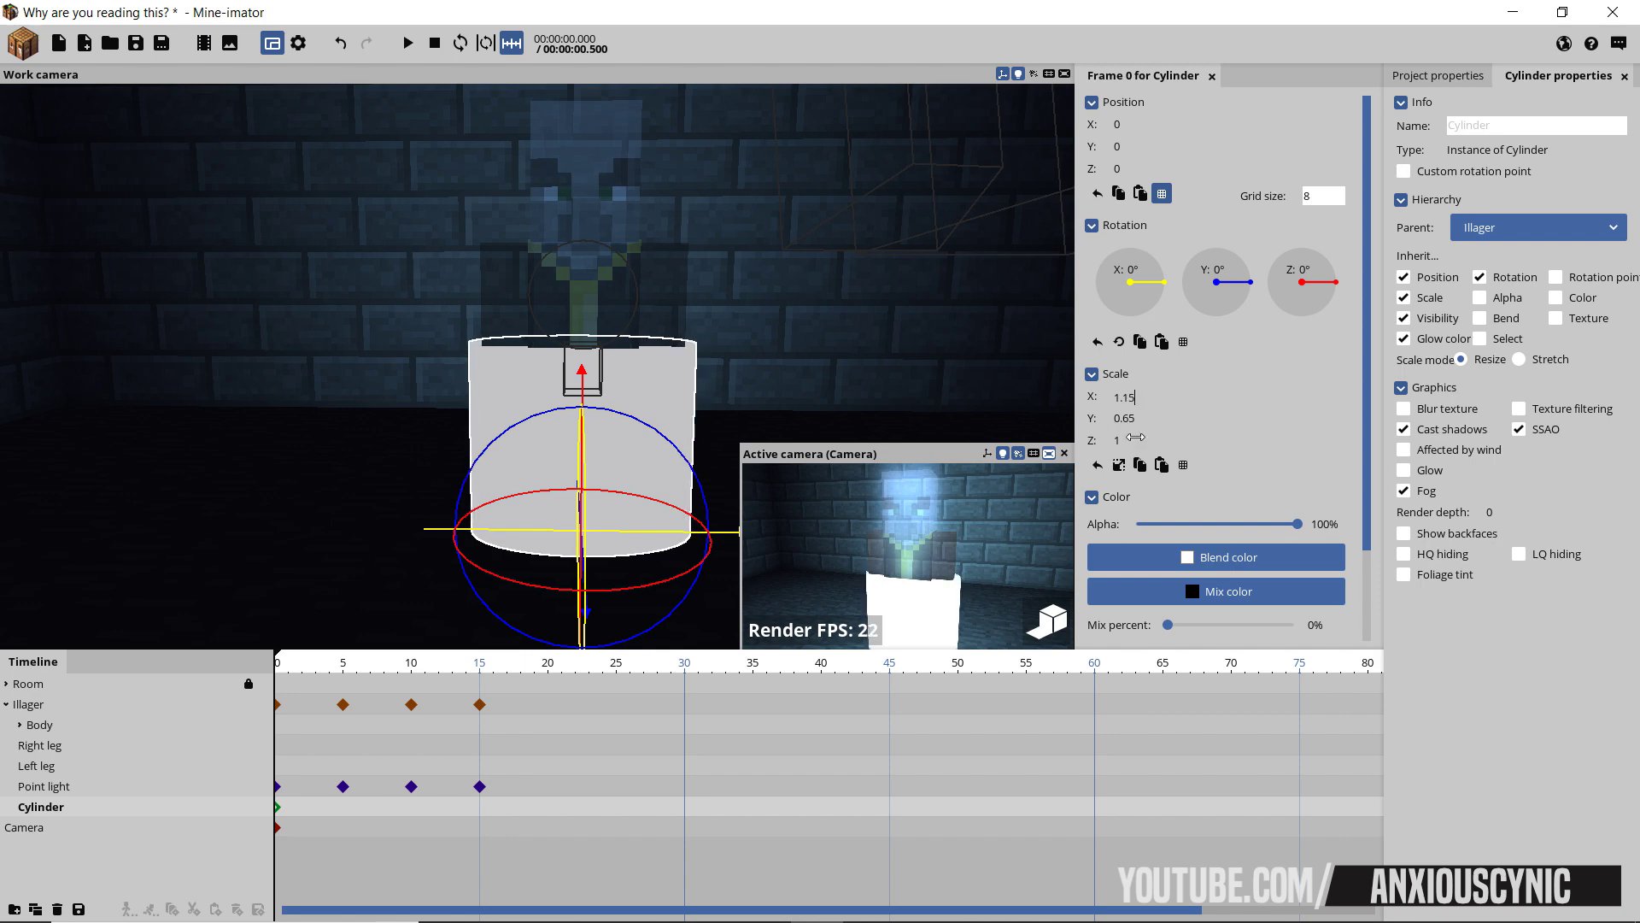
# - Set the cylinder's Z scale to 2.15 and save the project
pyautogui.moveTo(1129, 442)
pyautogui.mouseDown()
pyautogui.moveTo(1162, 430)
pyautogui.moveTo(1142, 418)
pyautogui.mouseUp()
pyautogui.moveTo(776, 366)
pyautogui.mouseDown(button='right')
pyautogui.moveTo(760, 350)
pyautogui.moveTo(761, 368)
pyautogui.mouseUp(button='right')
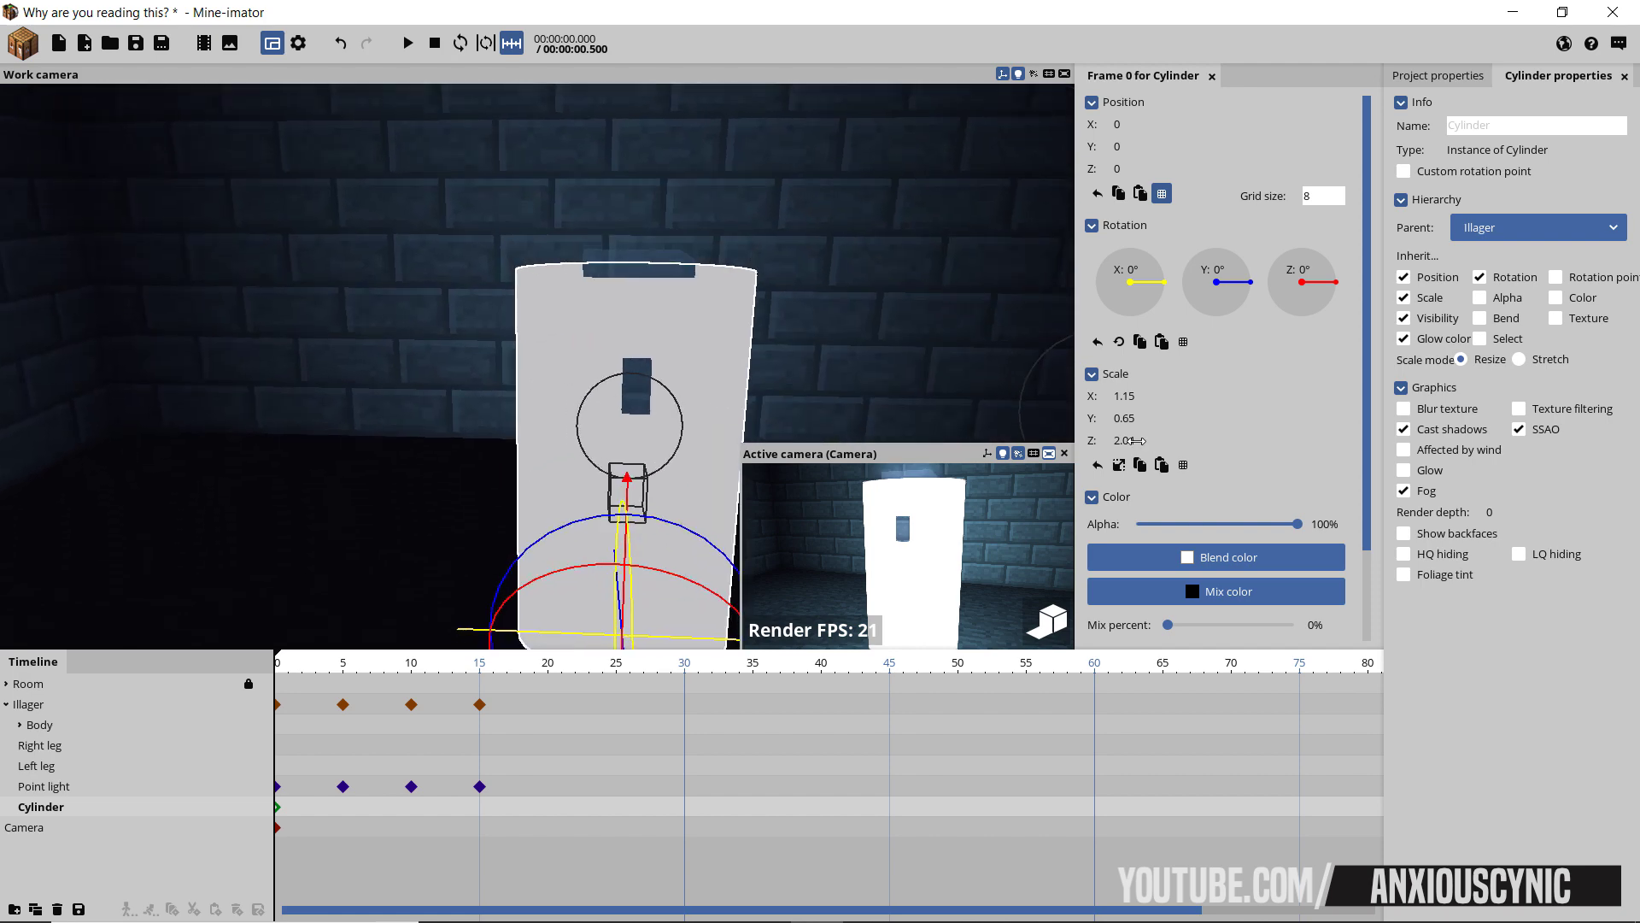
pyautogui.click(1133, 440)
pyautogui.write('2.2')
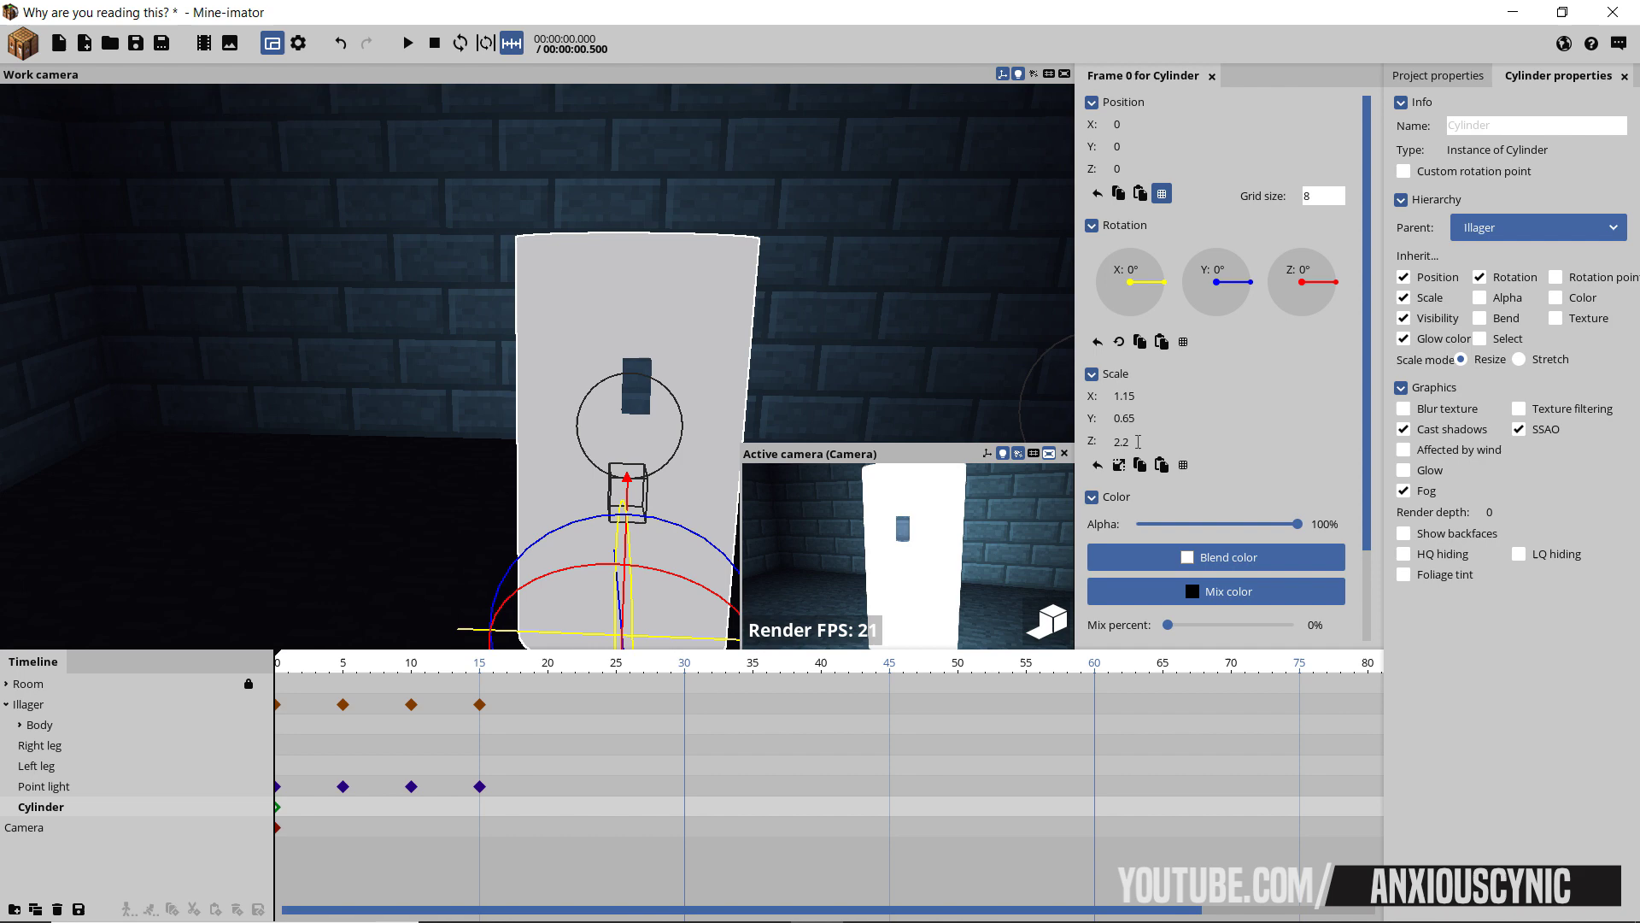
pyautogui.press('BackSpace')
pyautogui.write('15')
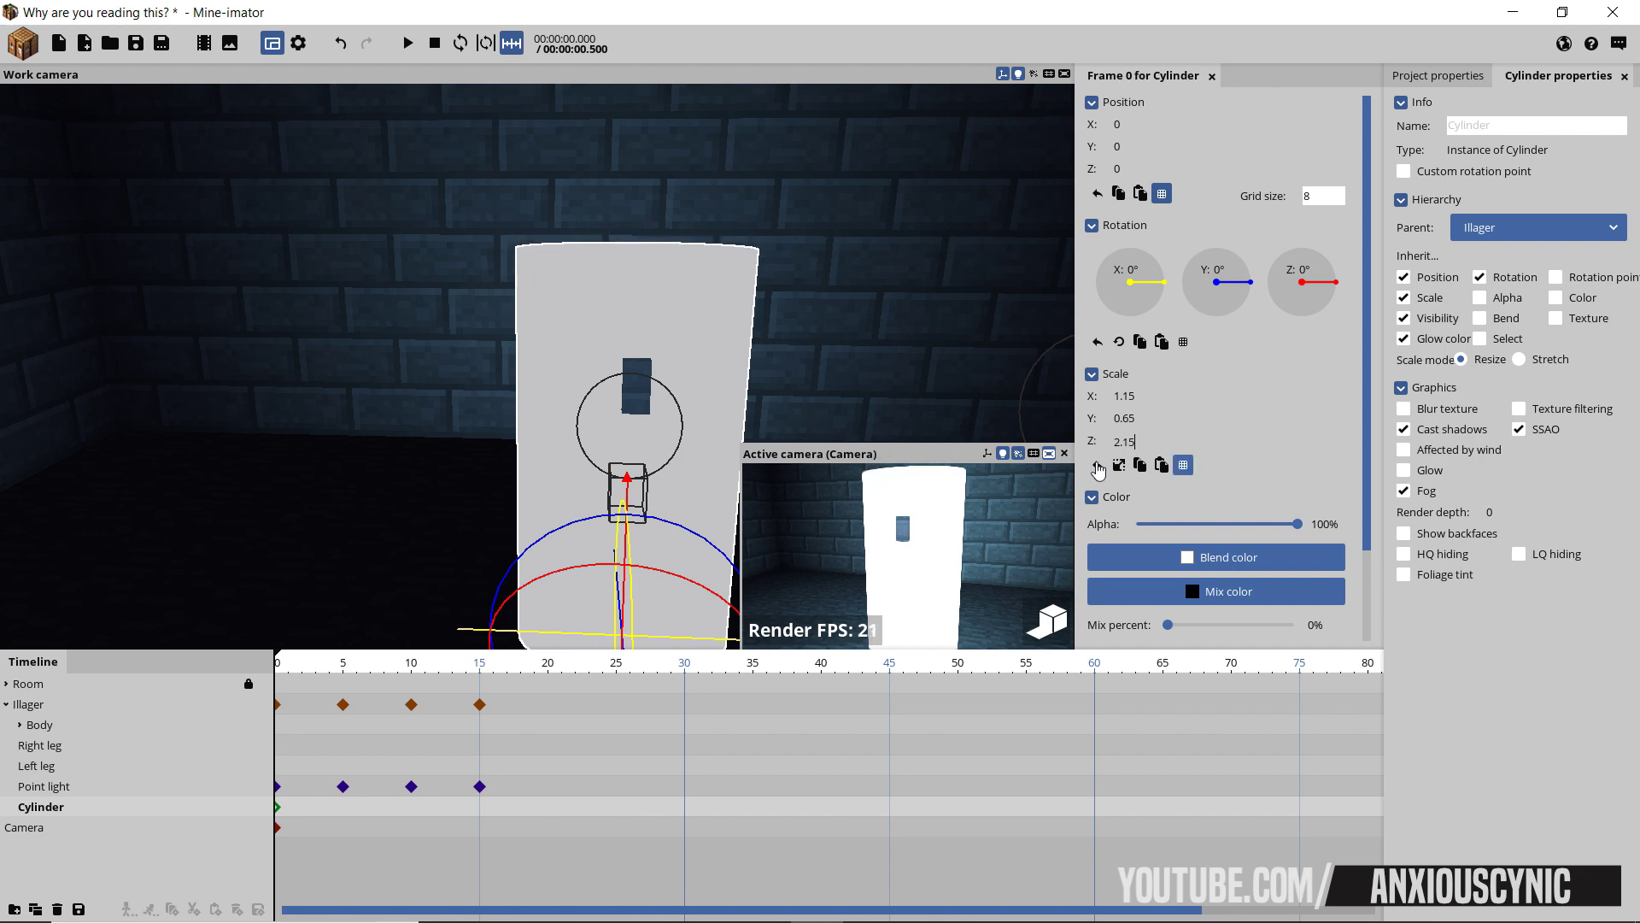
pyautogui.click(136, 43)
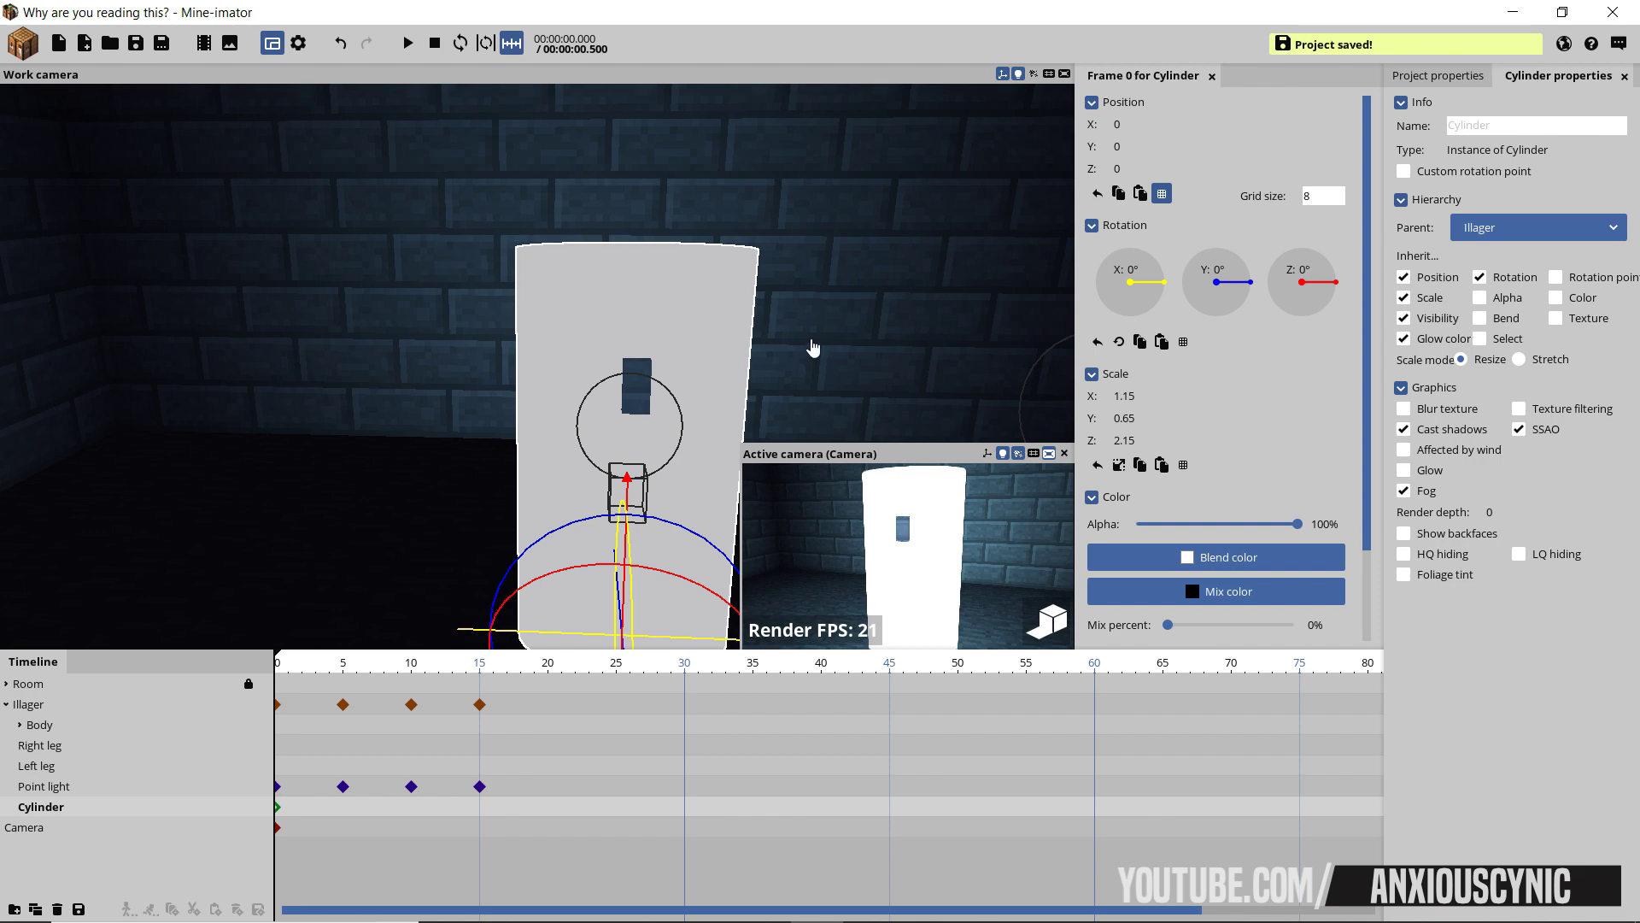
# - Lower the cylinder's alpha to 30%, and disable Cast shadows and enable Glow in its graphics settings
pyautogui.moveTo(812, 348); pyautogui.dragTo(970, 400, button='right')
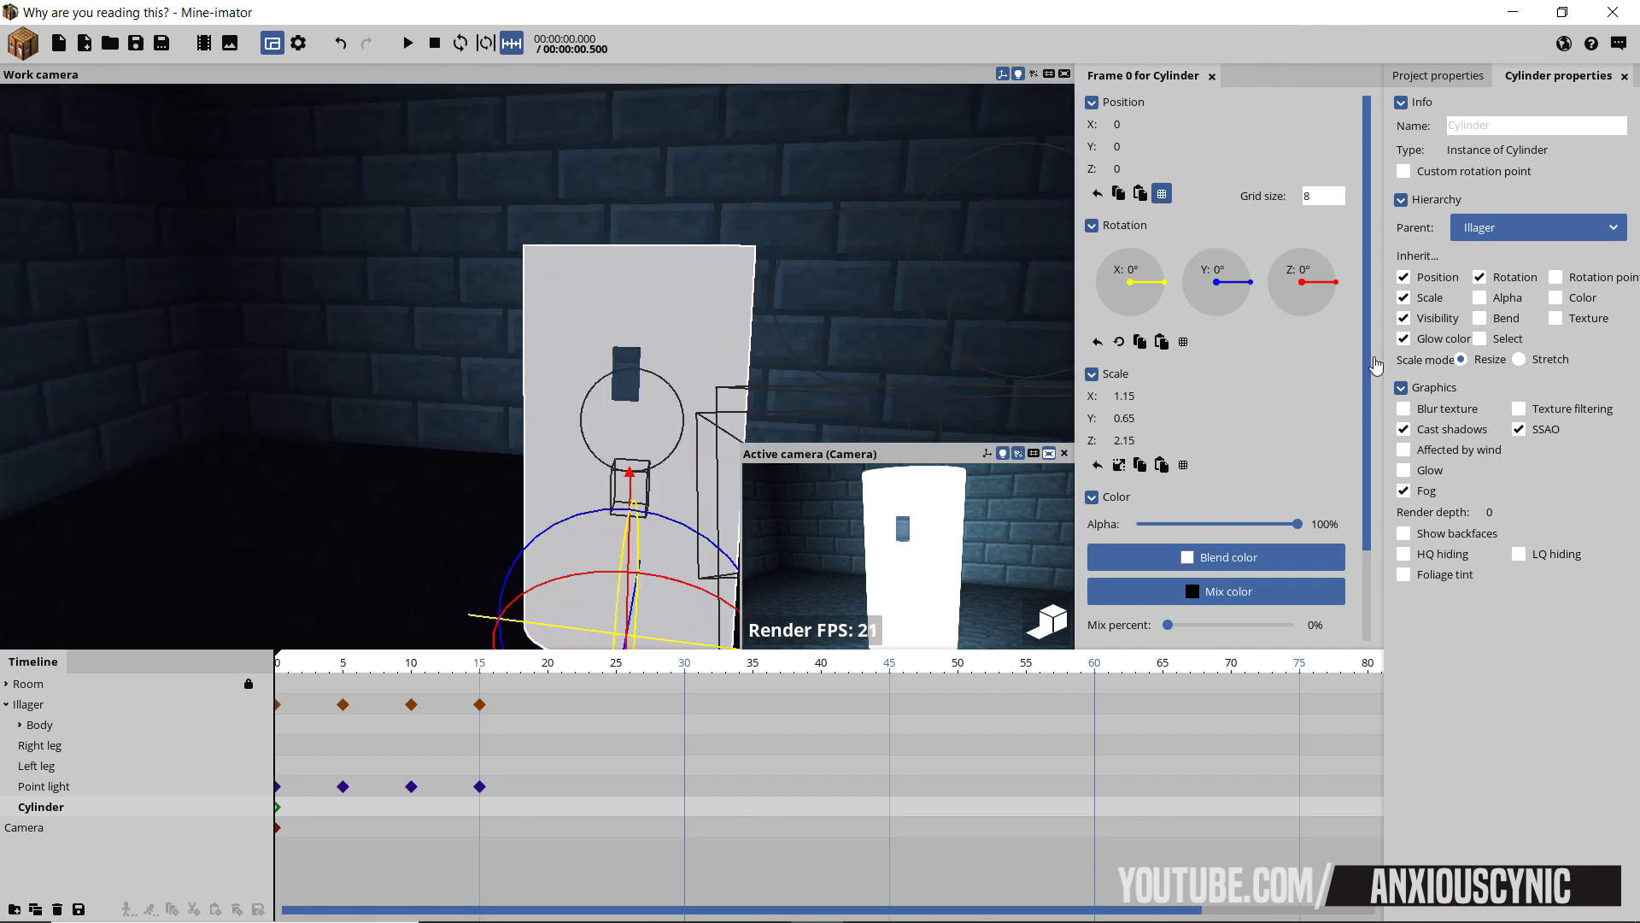
pyautogui.scroll(-2, 1375, 386)
pyautogui.click(1186, 452)
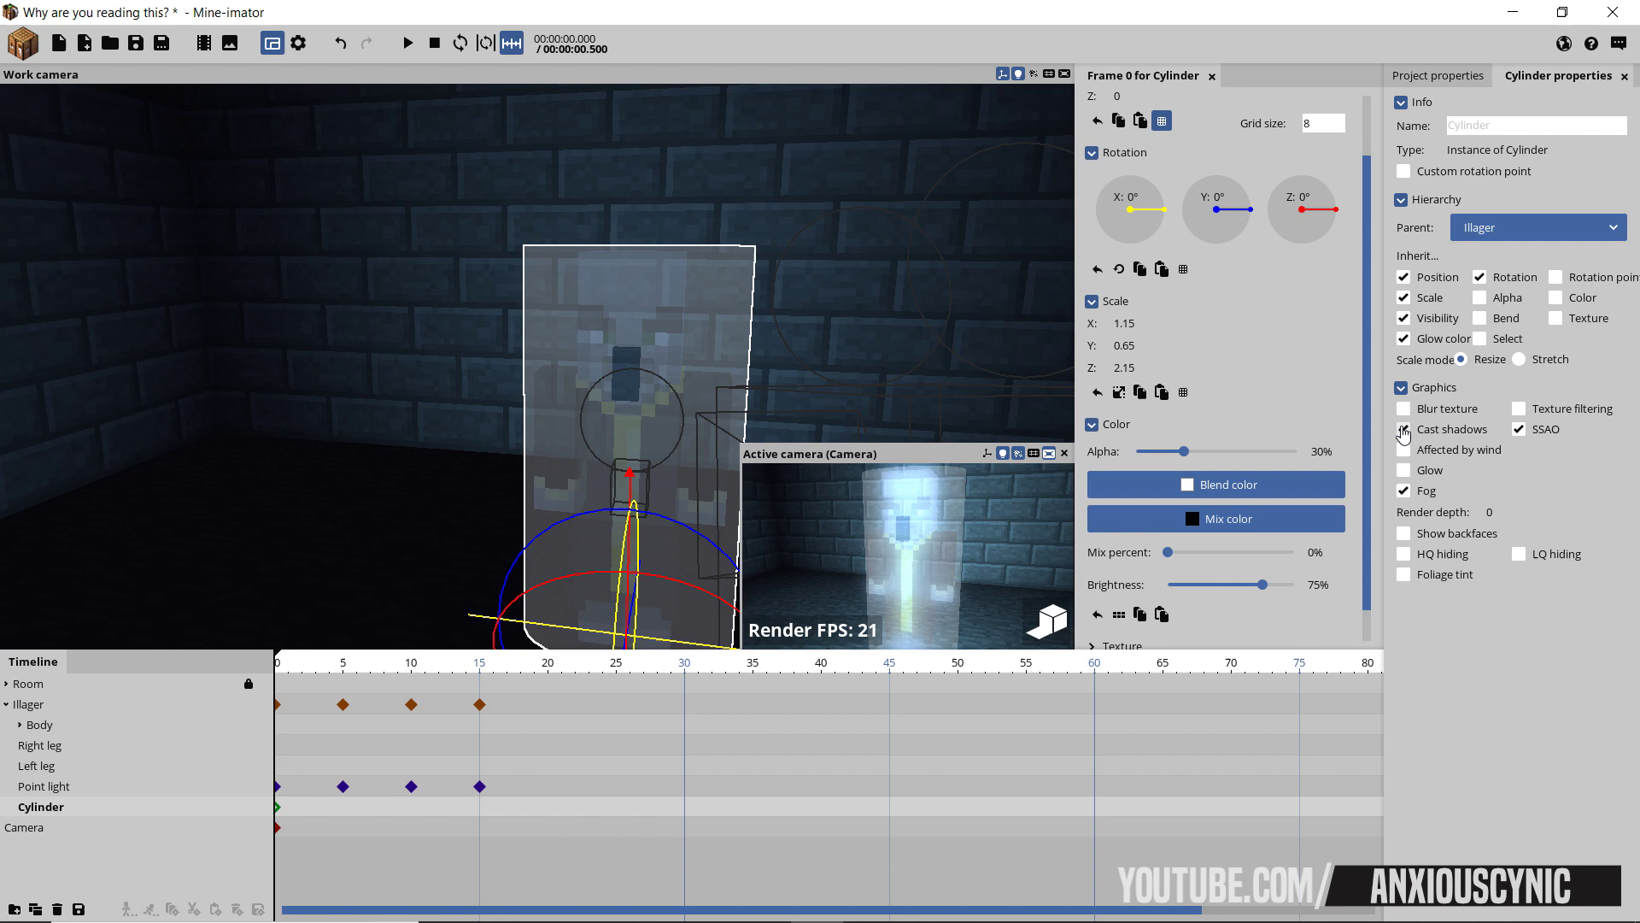
pyautogui.click(1403, 430)
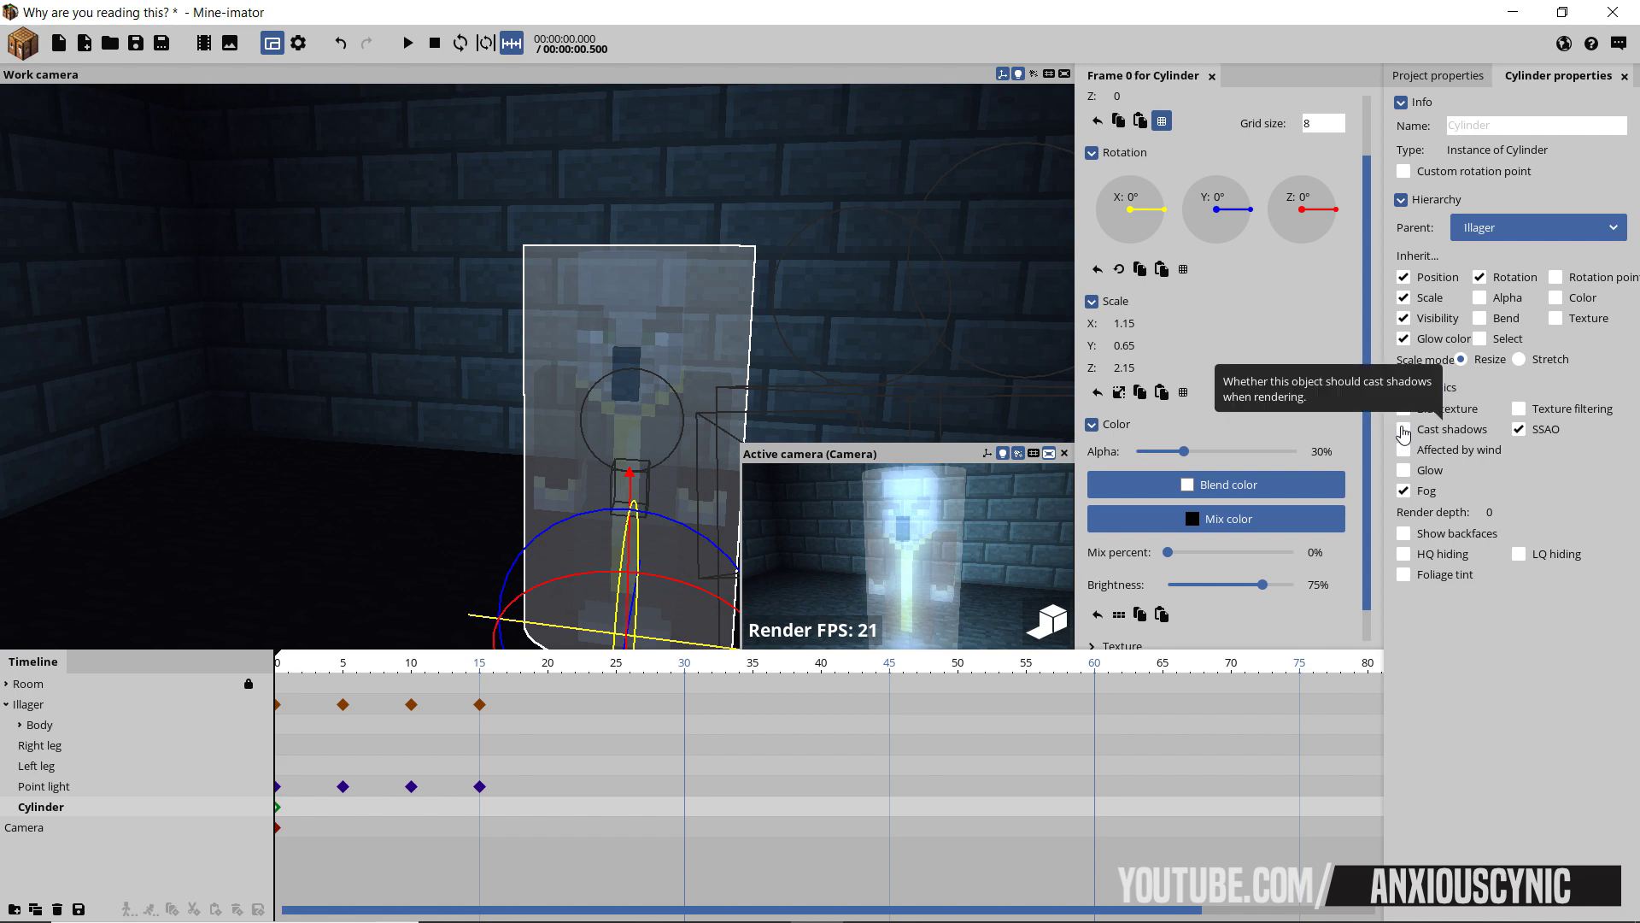
pyautogui.click(1403, 470)
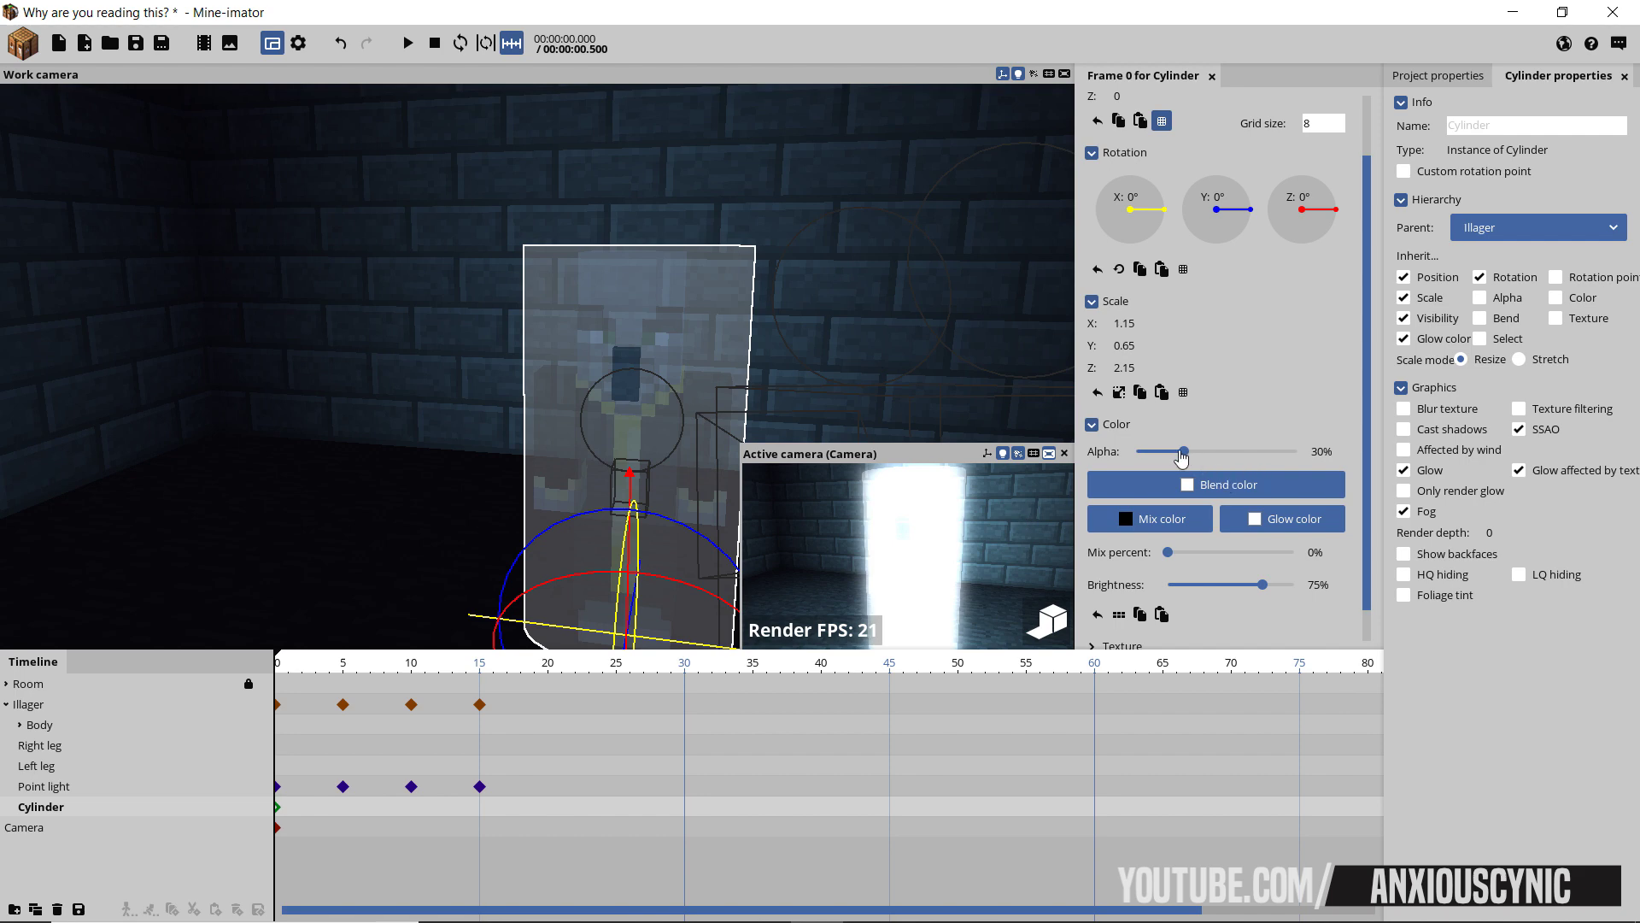
# - Enable Only render glow for the cylinder, reduce its alpha to 12% and save the project
pyautogui.moveTo(1181, 459); pyautogui.dragTo(1158, 463)
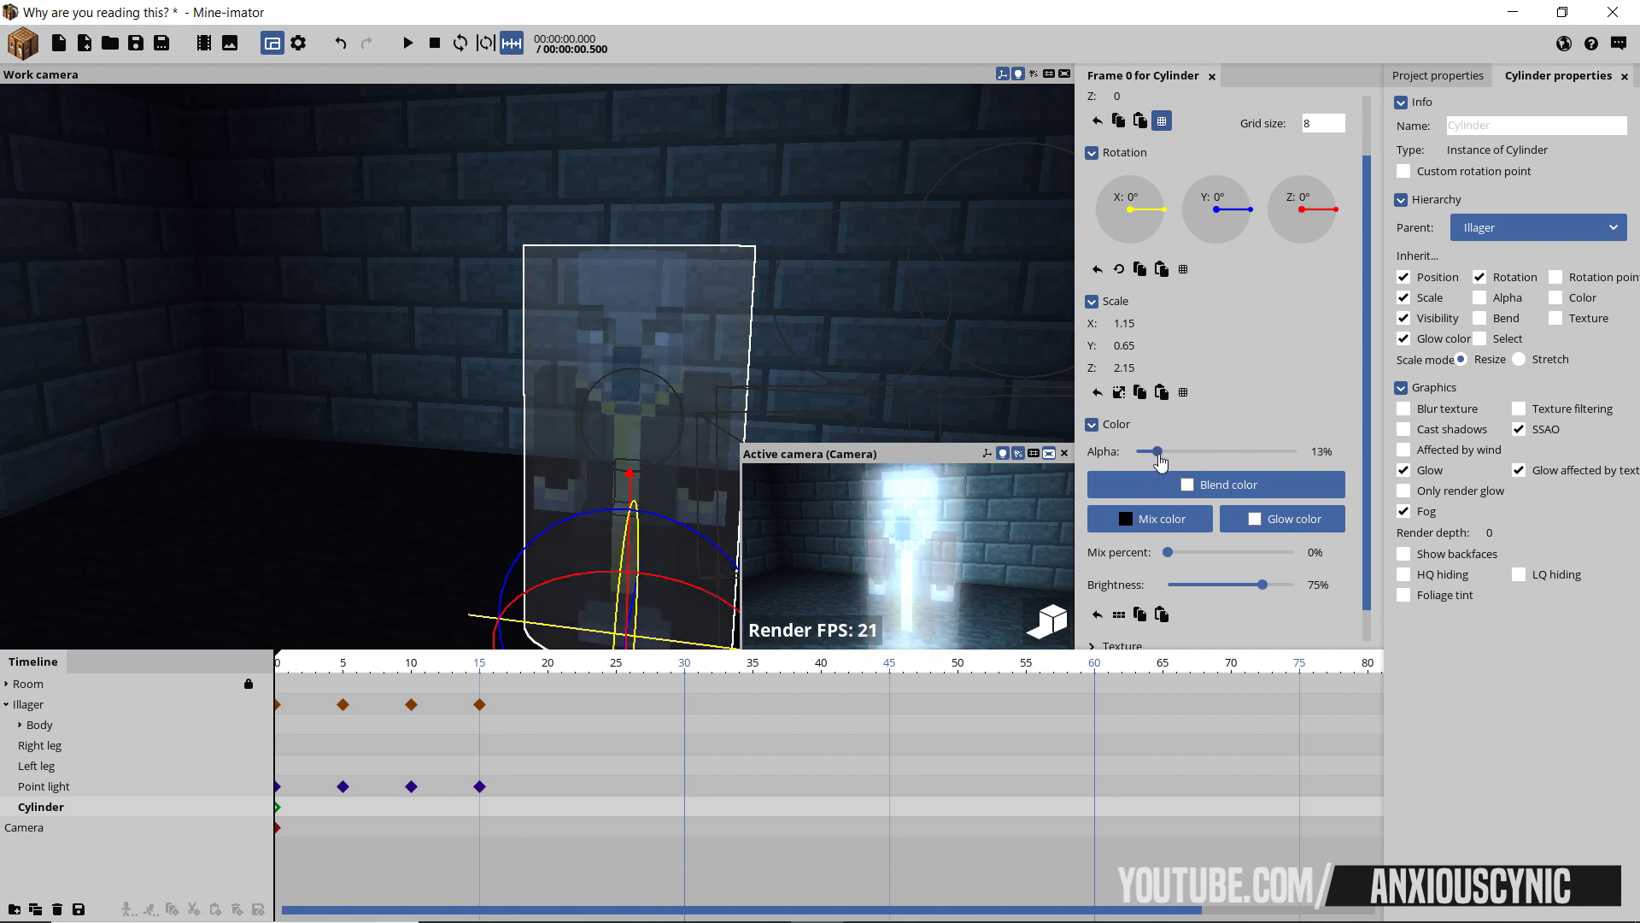
pyautogui.click(1410, 494)
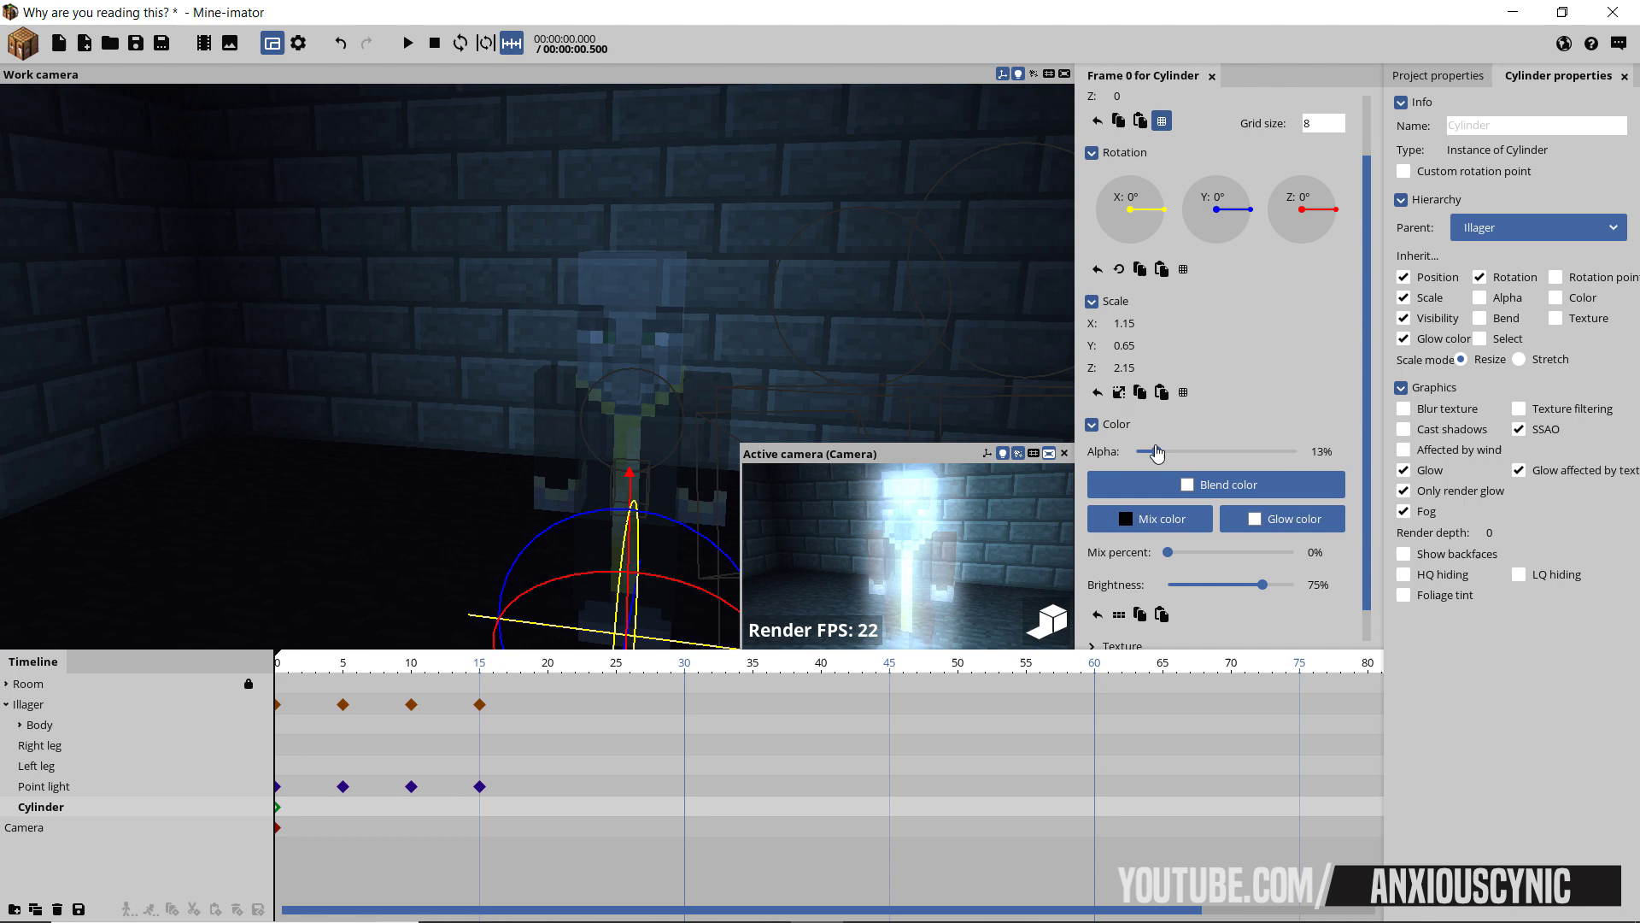
pyautogui.moveTo(1157, 451); pyautogui.dragTo(1156, 456)
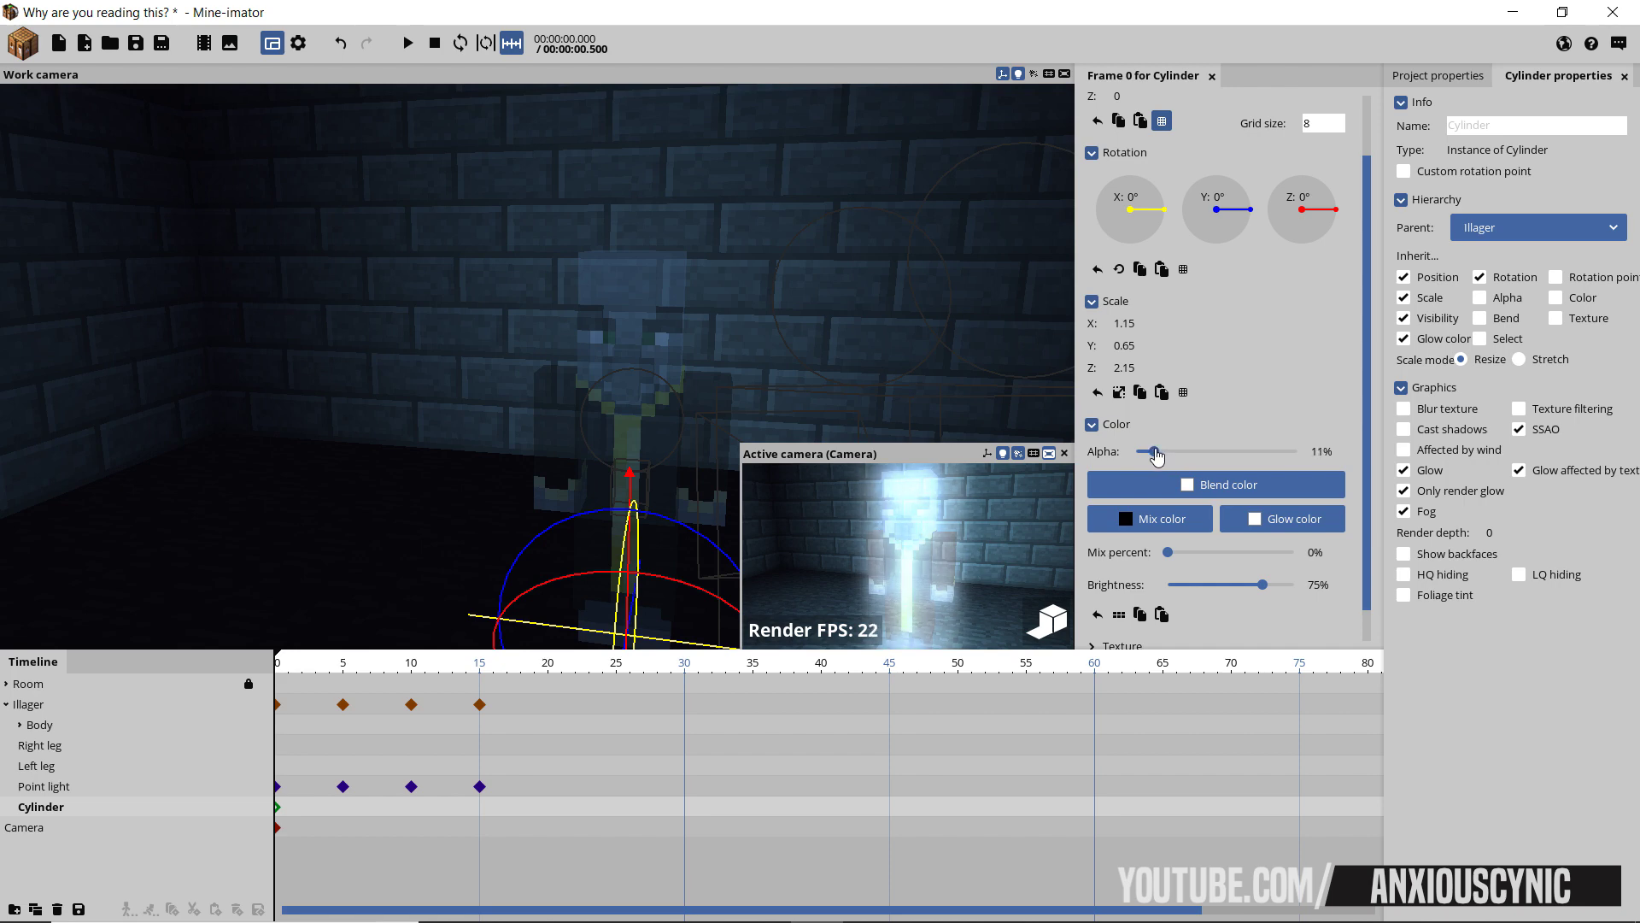
pyautogui.click(1319, 452)
pyautogui.click(136, 42)
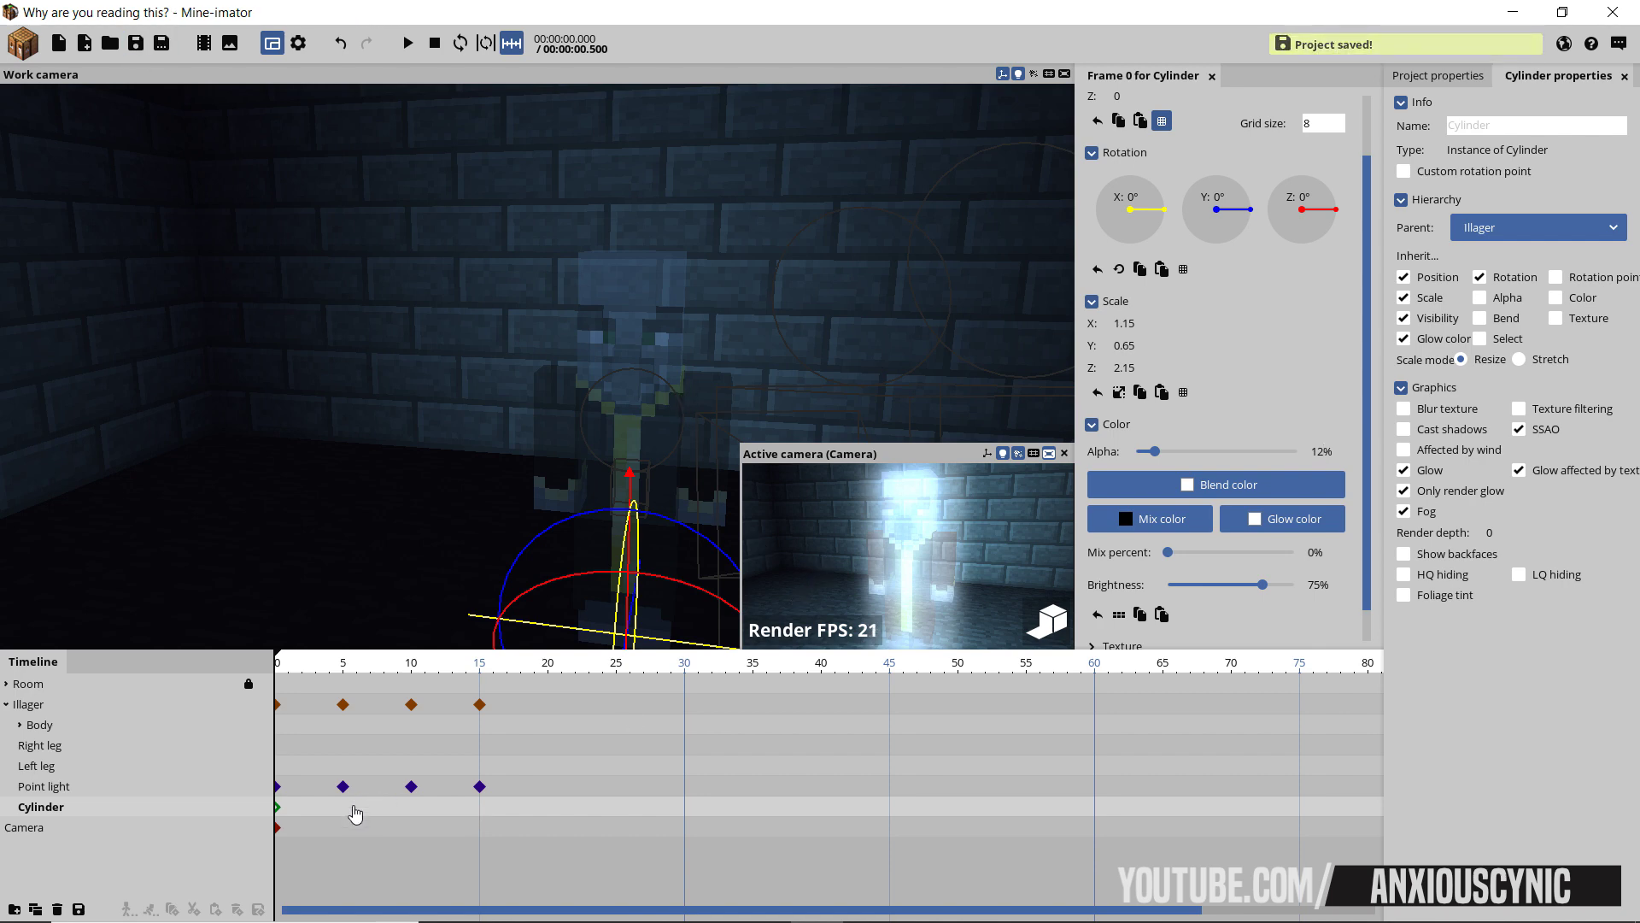
# - Keyframe the cylinder's alpha at 6% on frame 5, 9% on frame 10 and 7% on frame 15, then save and preview the animation
pyautogui.click(341, 812)
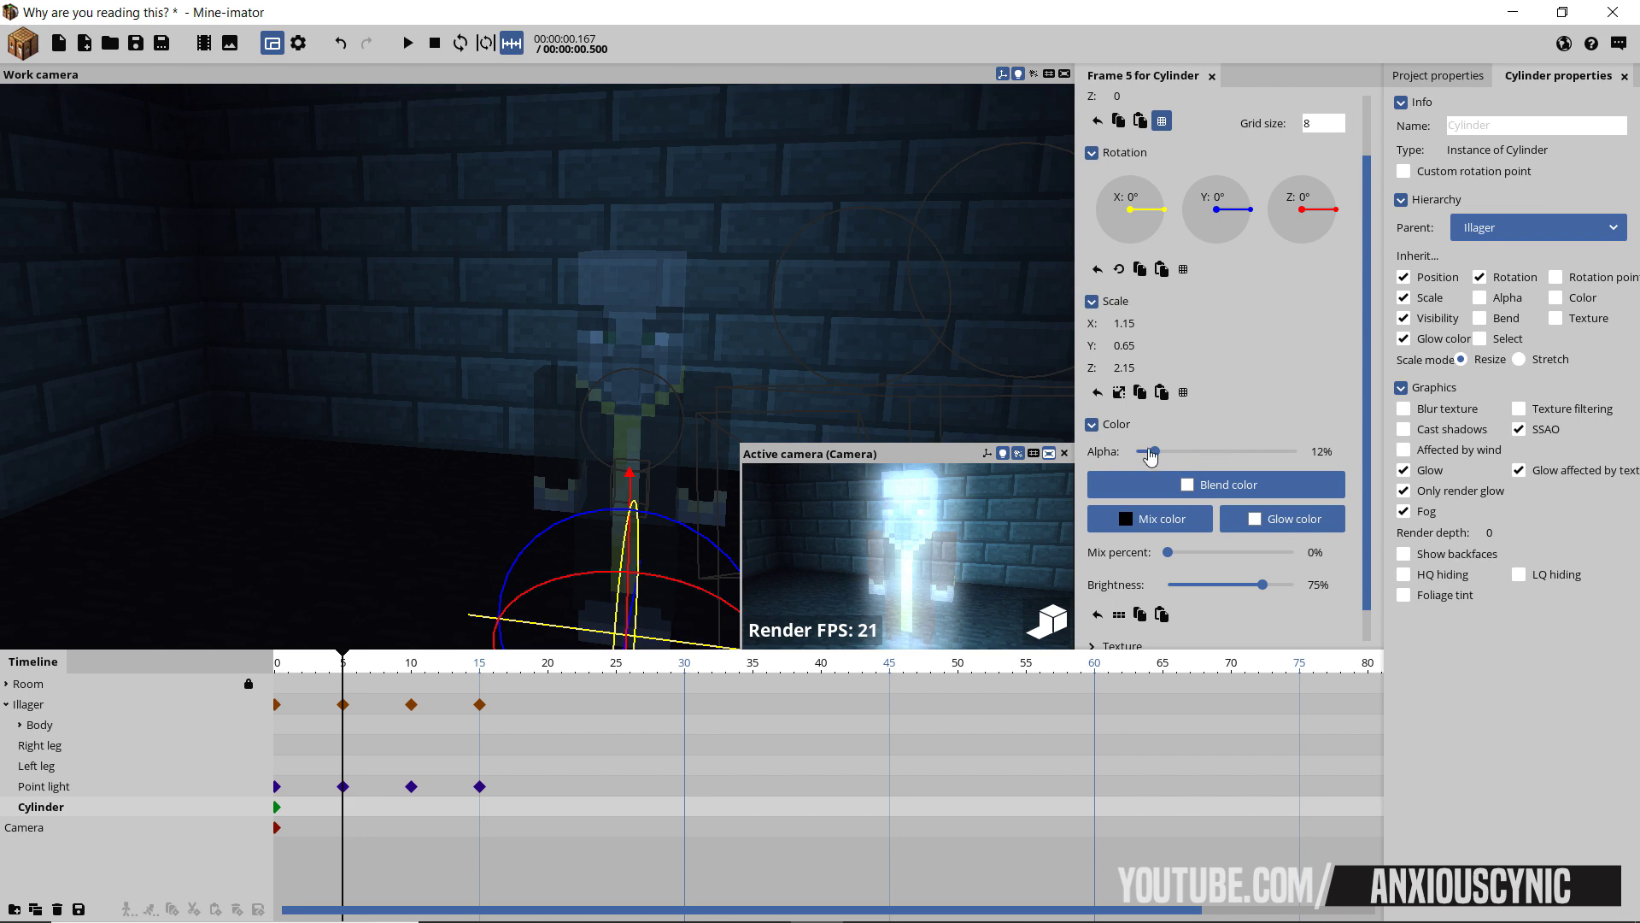
pyautogui.moveTo(1153, 452); pyautogui.dragTo(1148, 458)
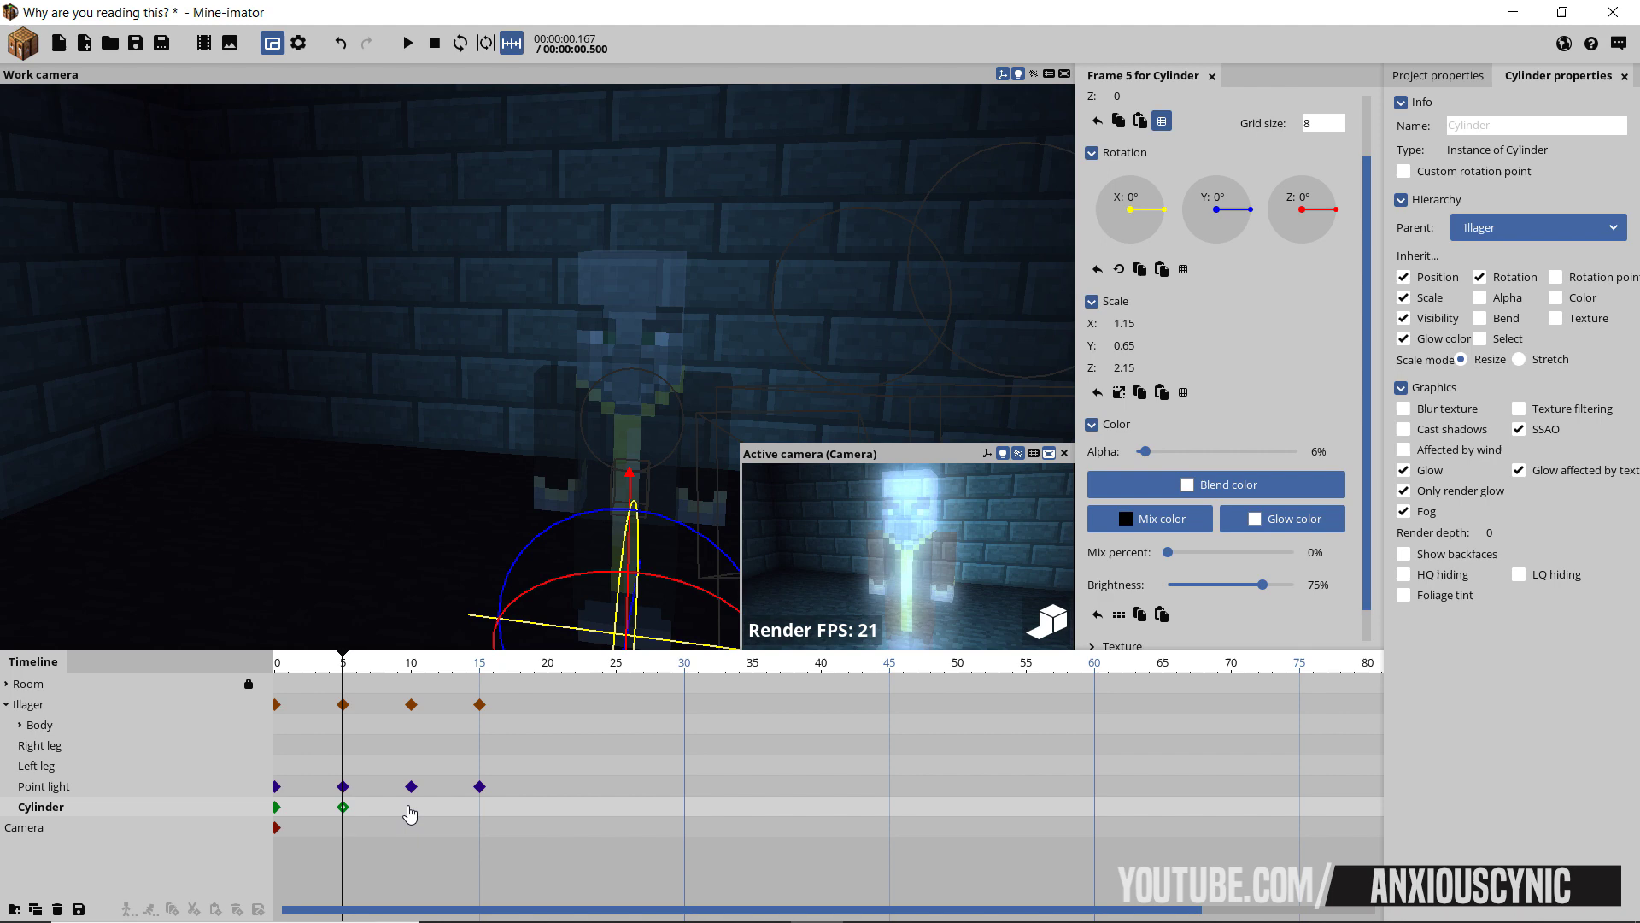
pyautogui.click(411, 846)
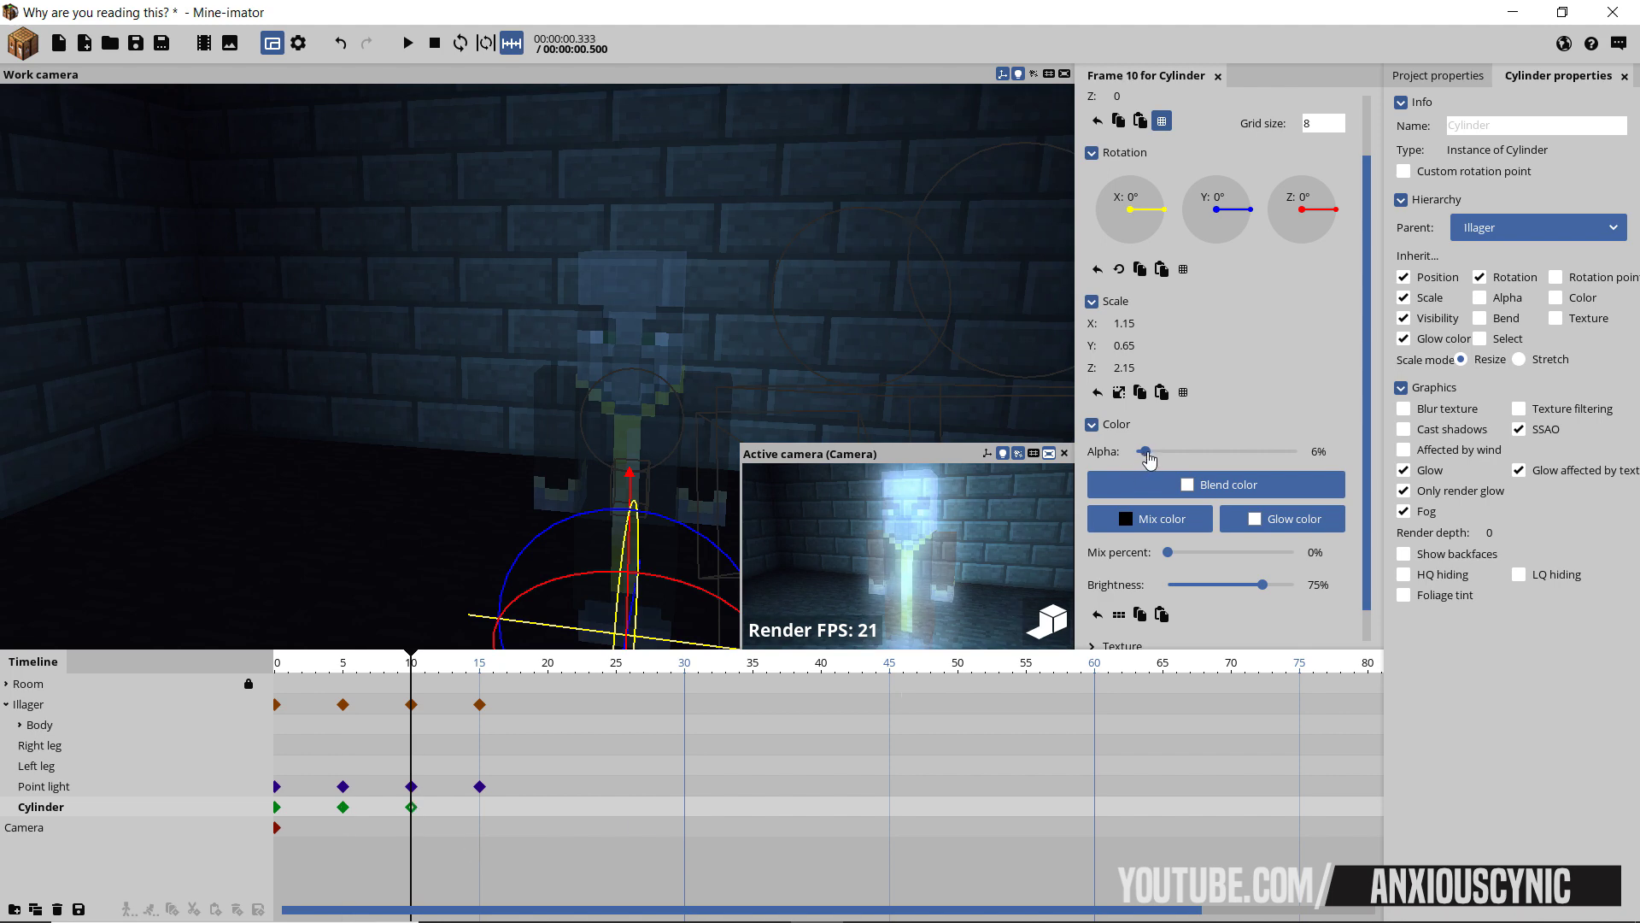
pyautogui.moveTo(1149, 460); pyautogui.dragTo(1155, 459)
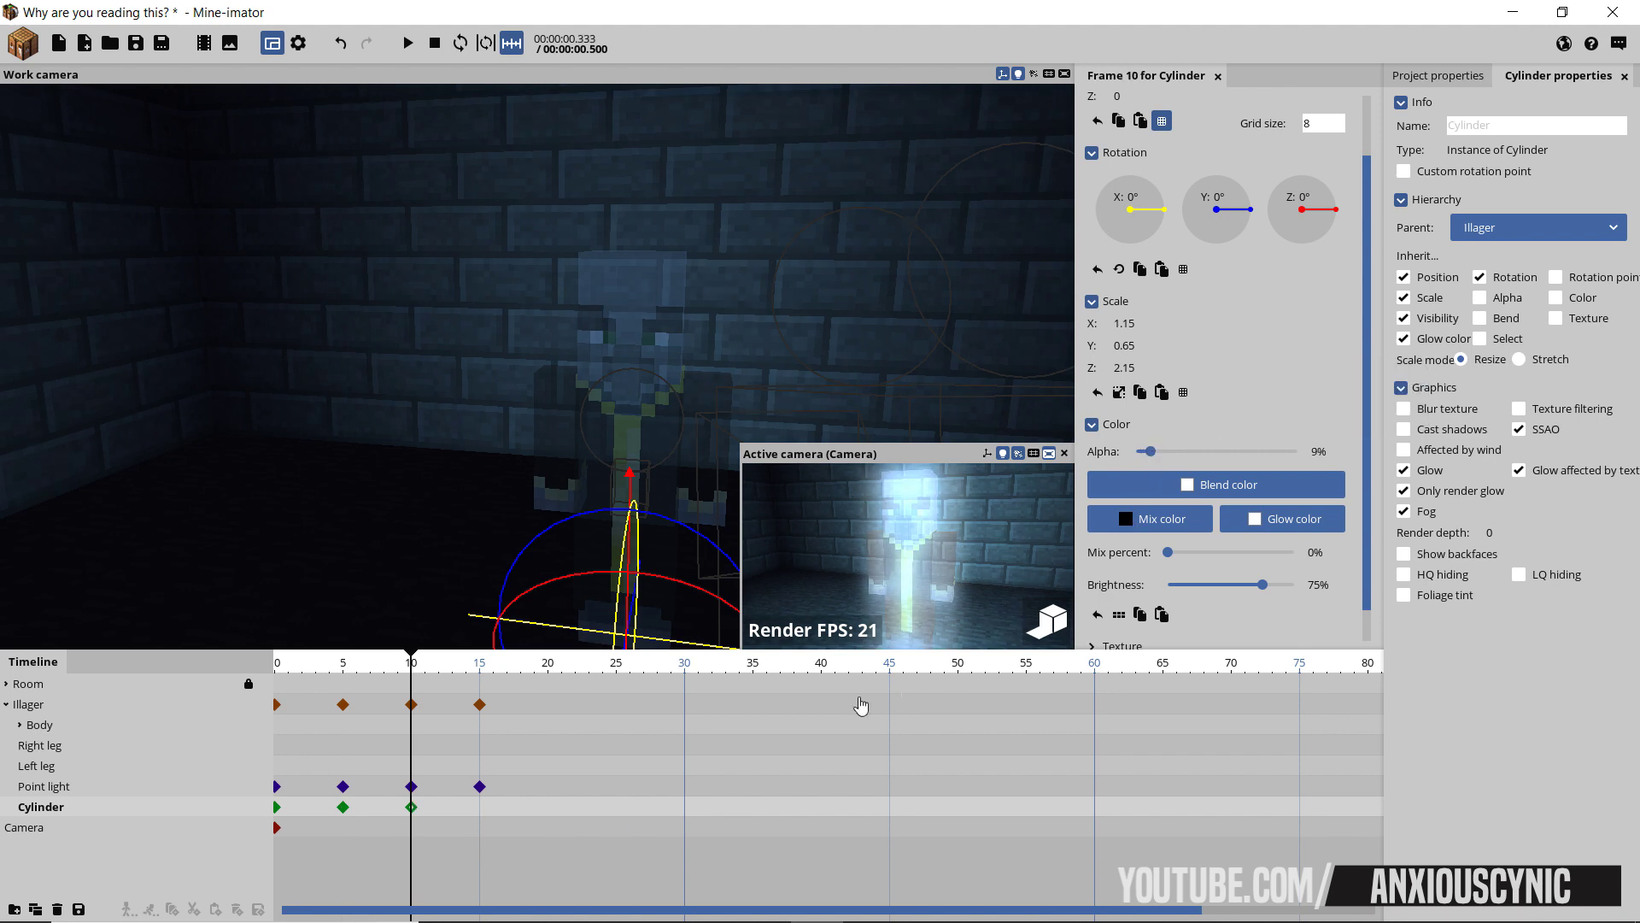
pyautogui.click(481, 817)
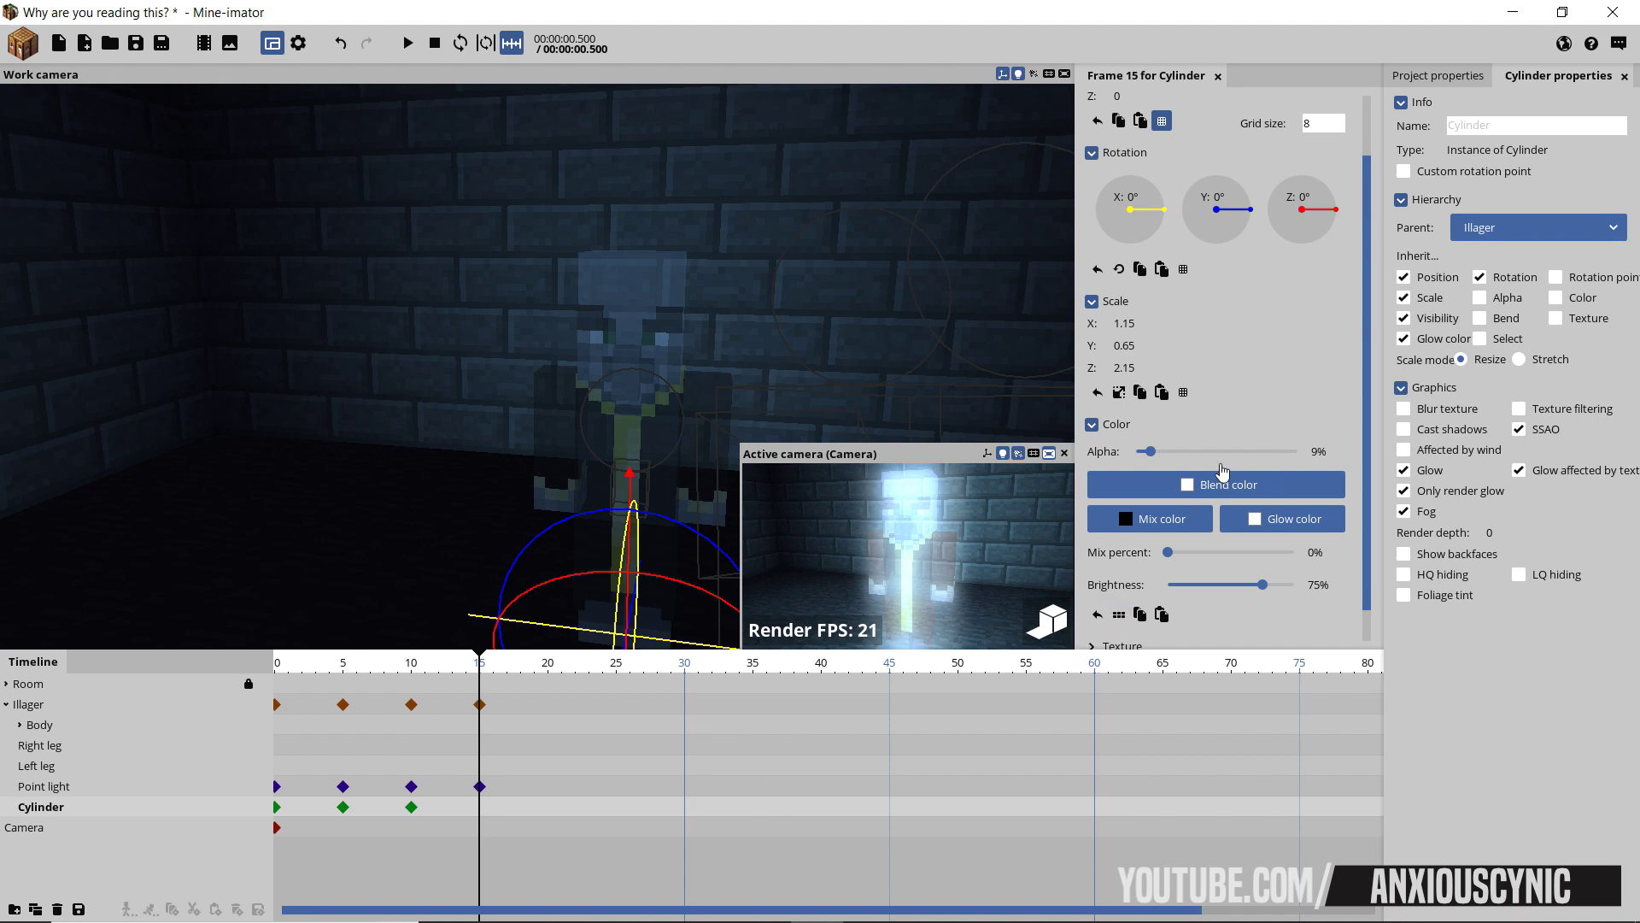
pyautogui.moveTo(1155, 459); pyautogui.dragTo(1151, 460)
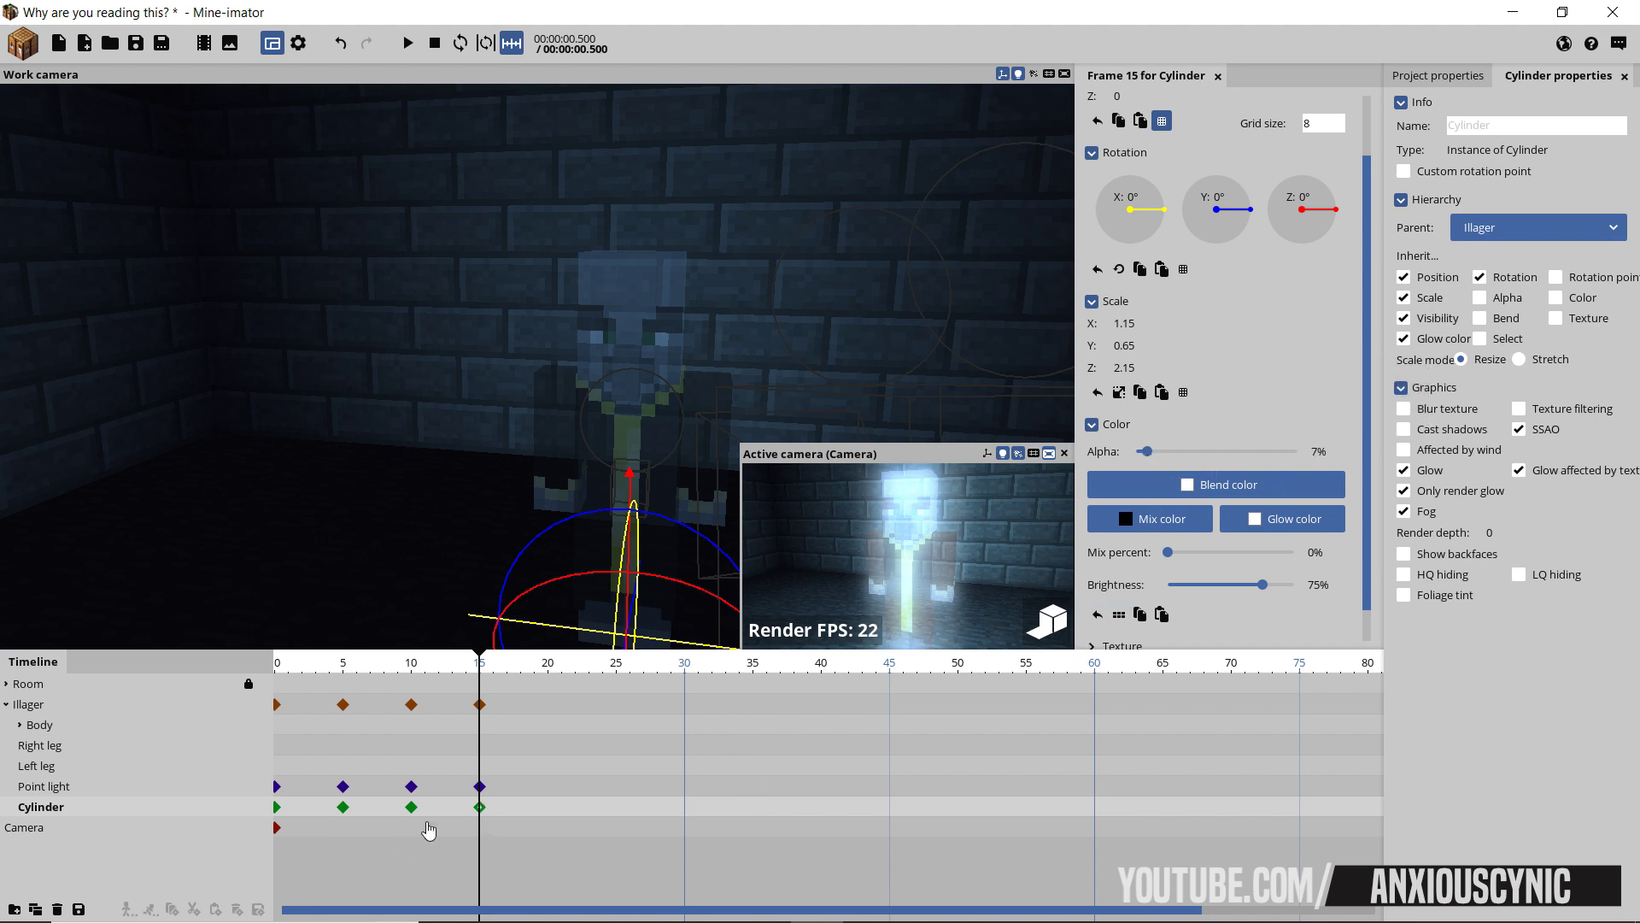
pyautogui.hotkey('ctrl', 's')
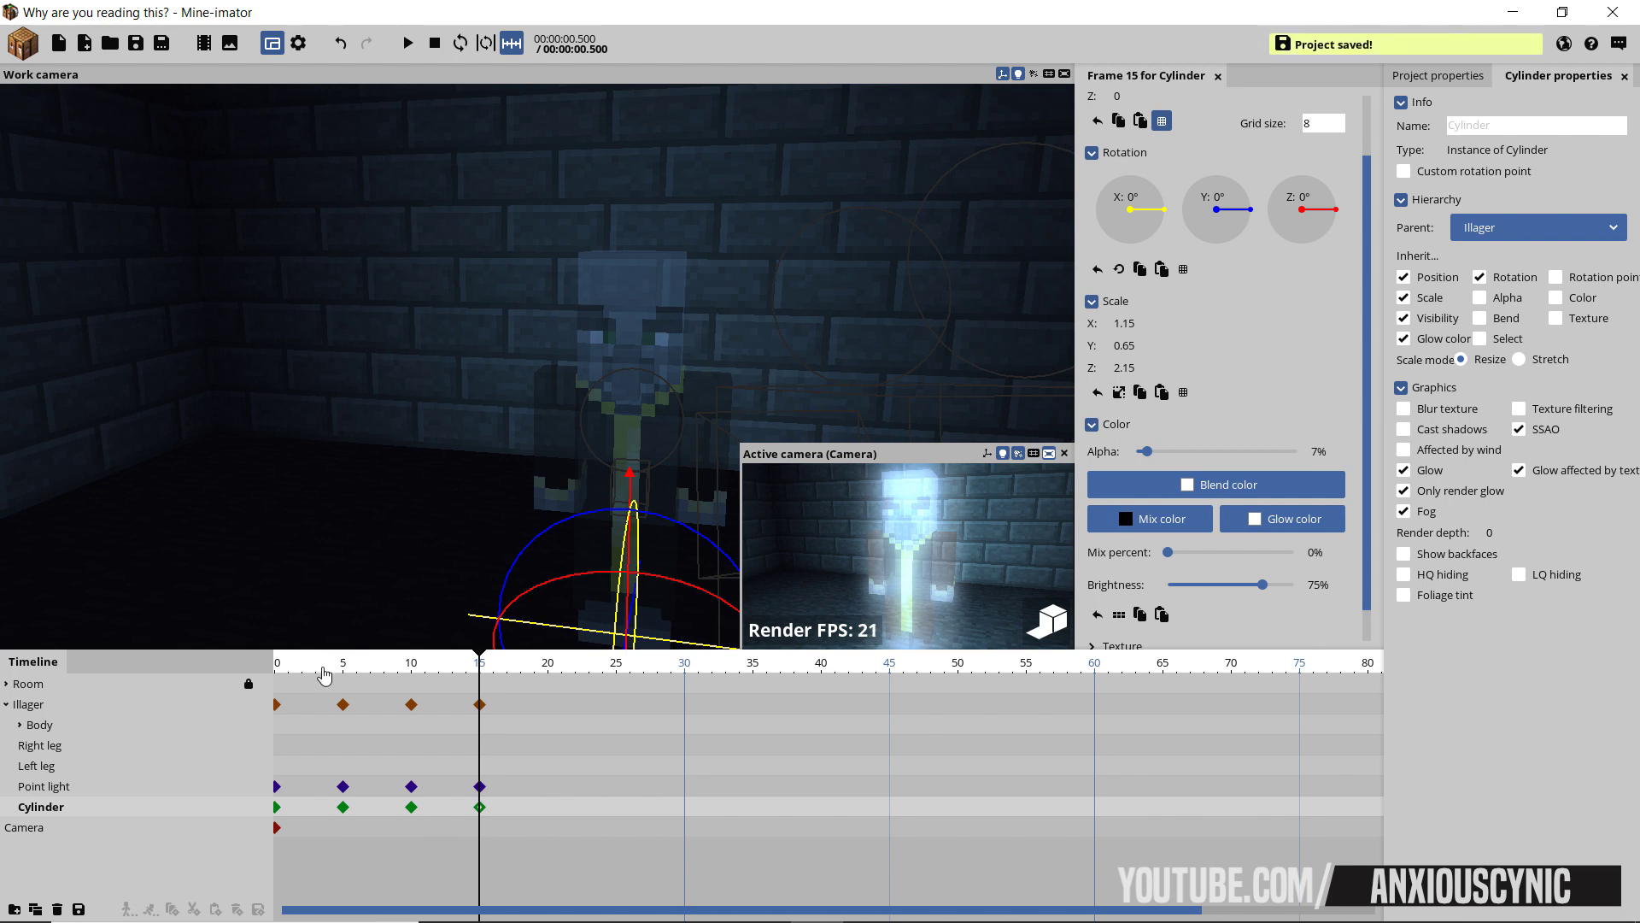
pyautogui.moveTo(324, 664); pyautogui.dragTo(214, 679)
pyautogui.press('space')
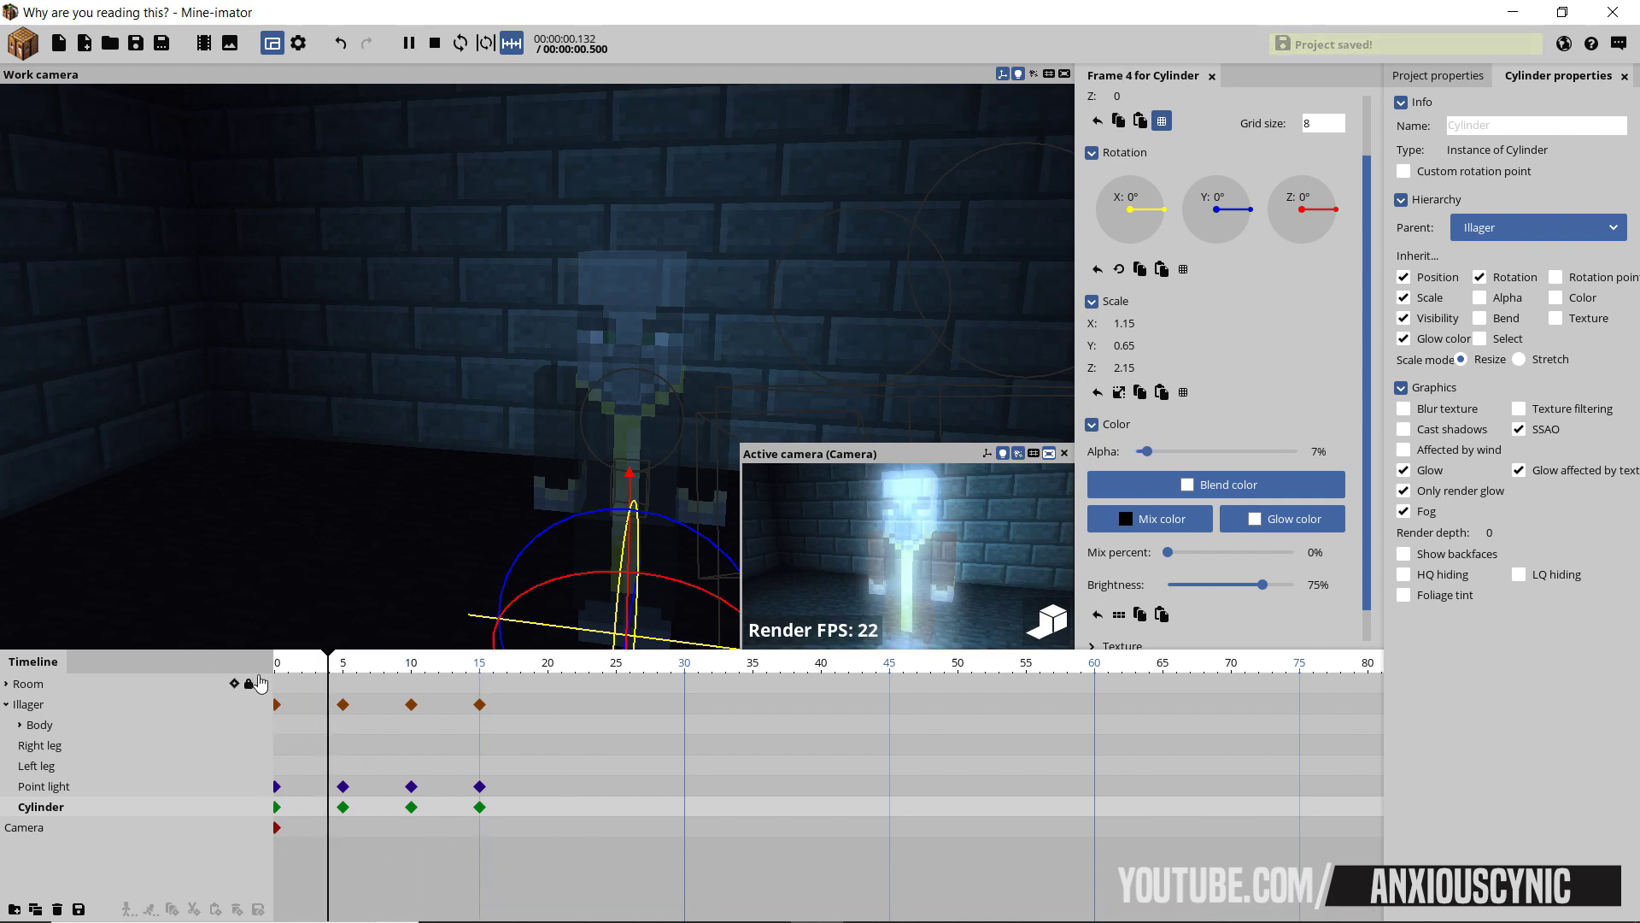
pyautogui.press('space')
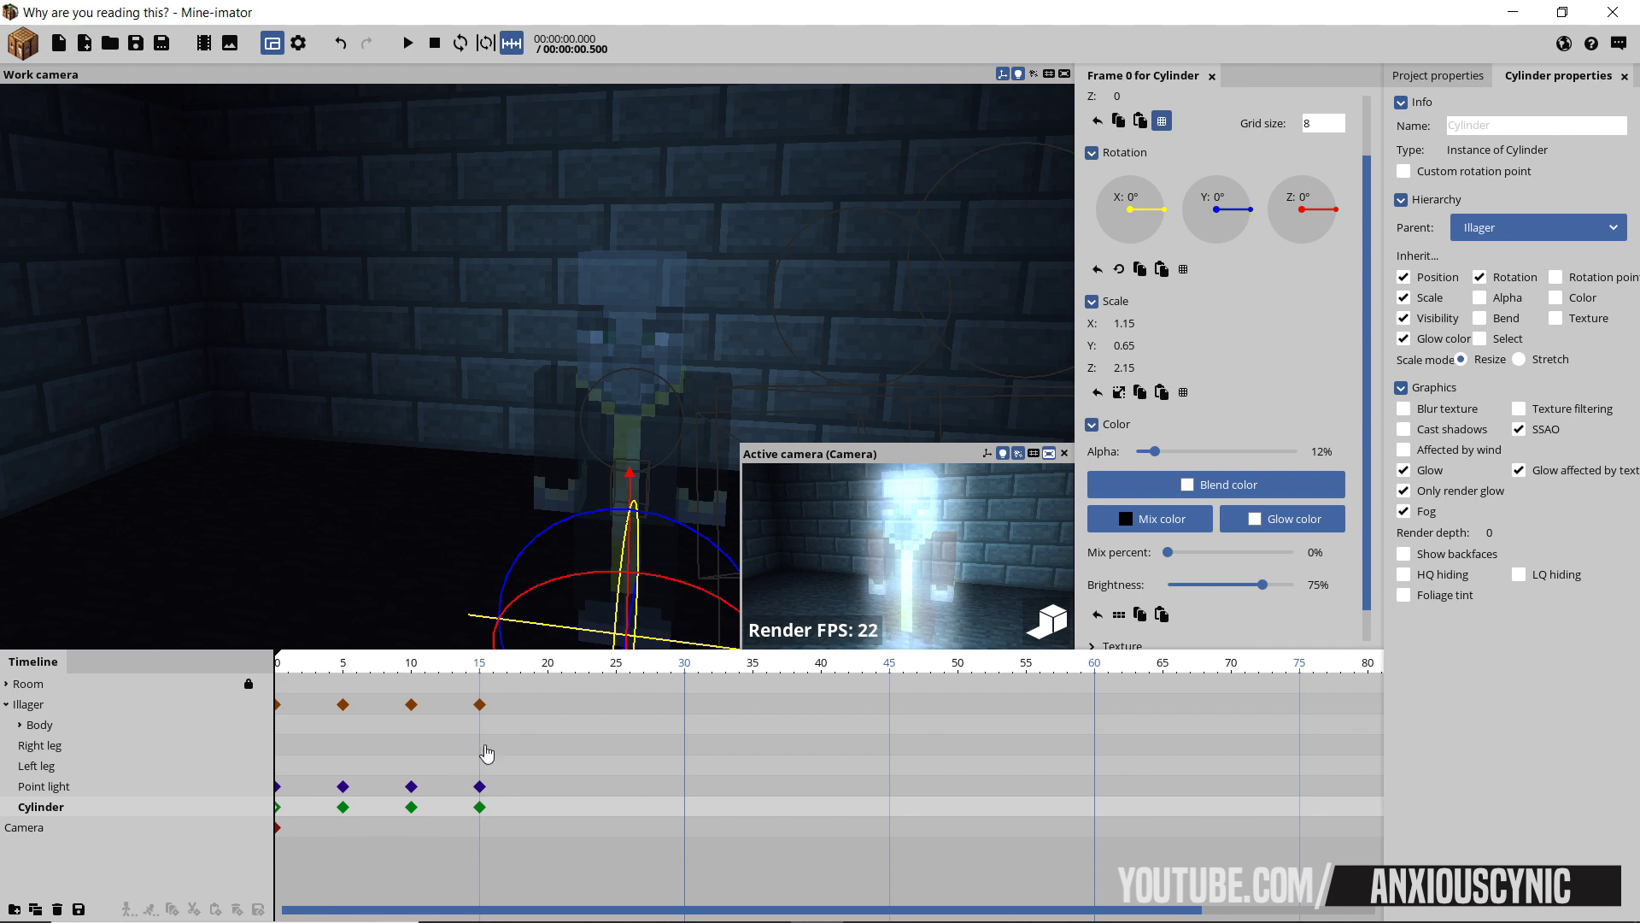
# - Move all Illager, Point light and Cylinder keyframes together so they start at frame 30, and save the project
pyautogui.moveTo(508, 703); pyautogui.dragTo(271, 817)
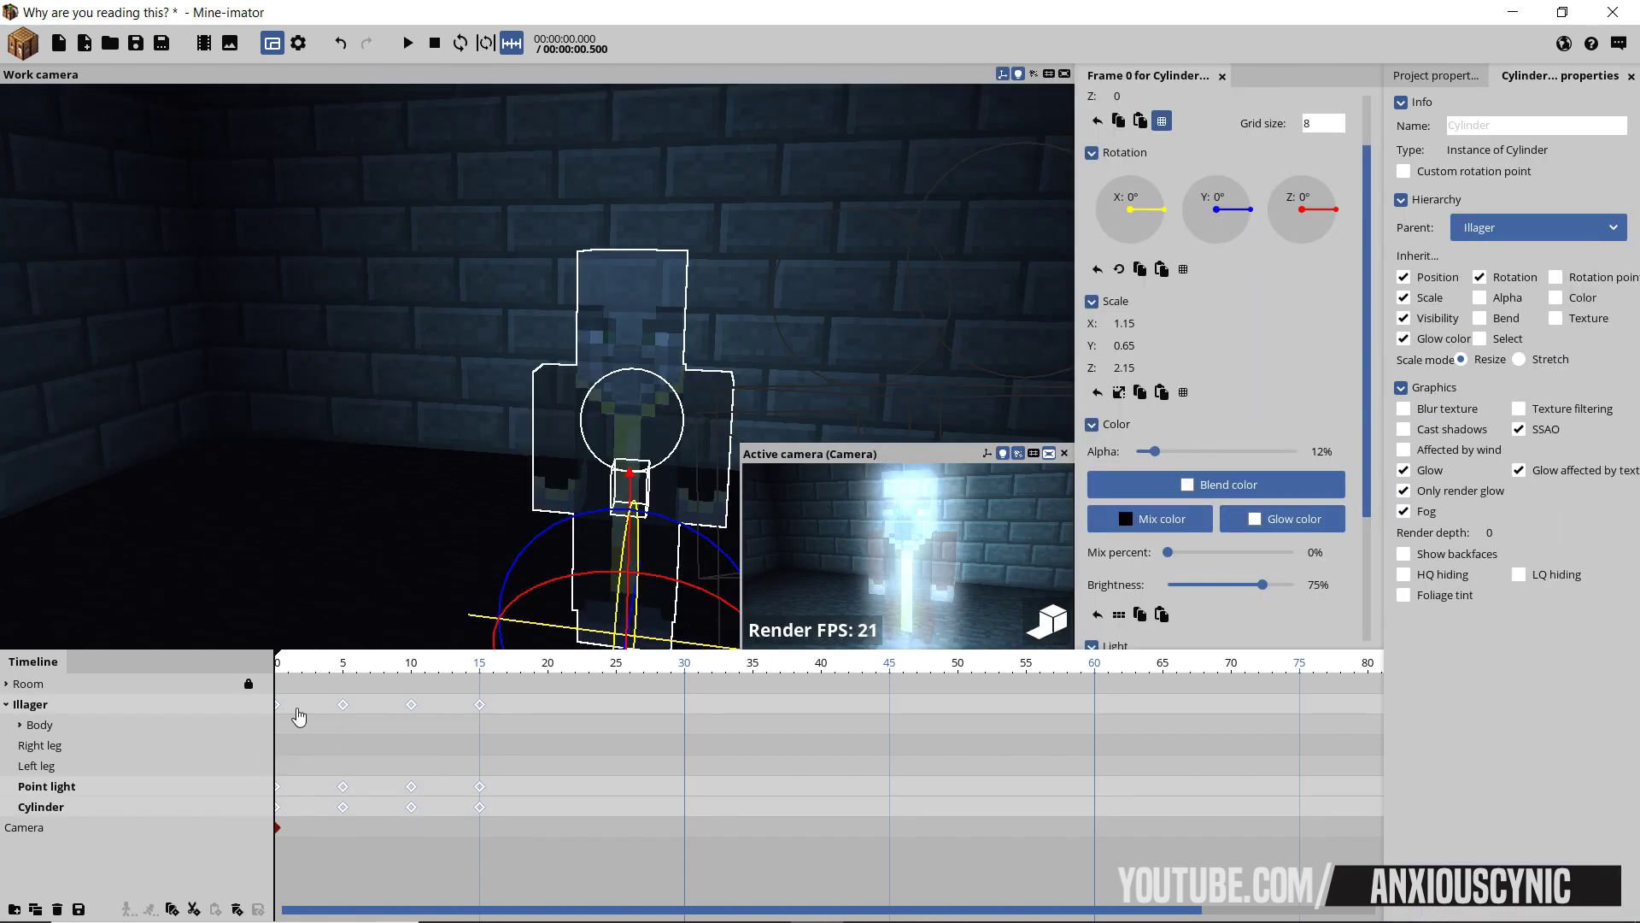
pyautogui.moveTo(282, 705); pyautogui.dragTo(688, 684)
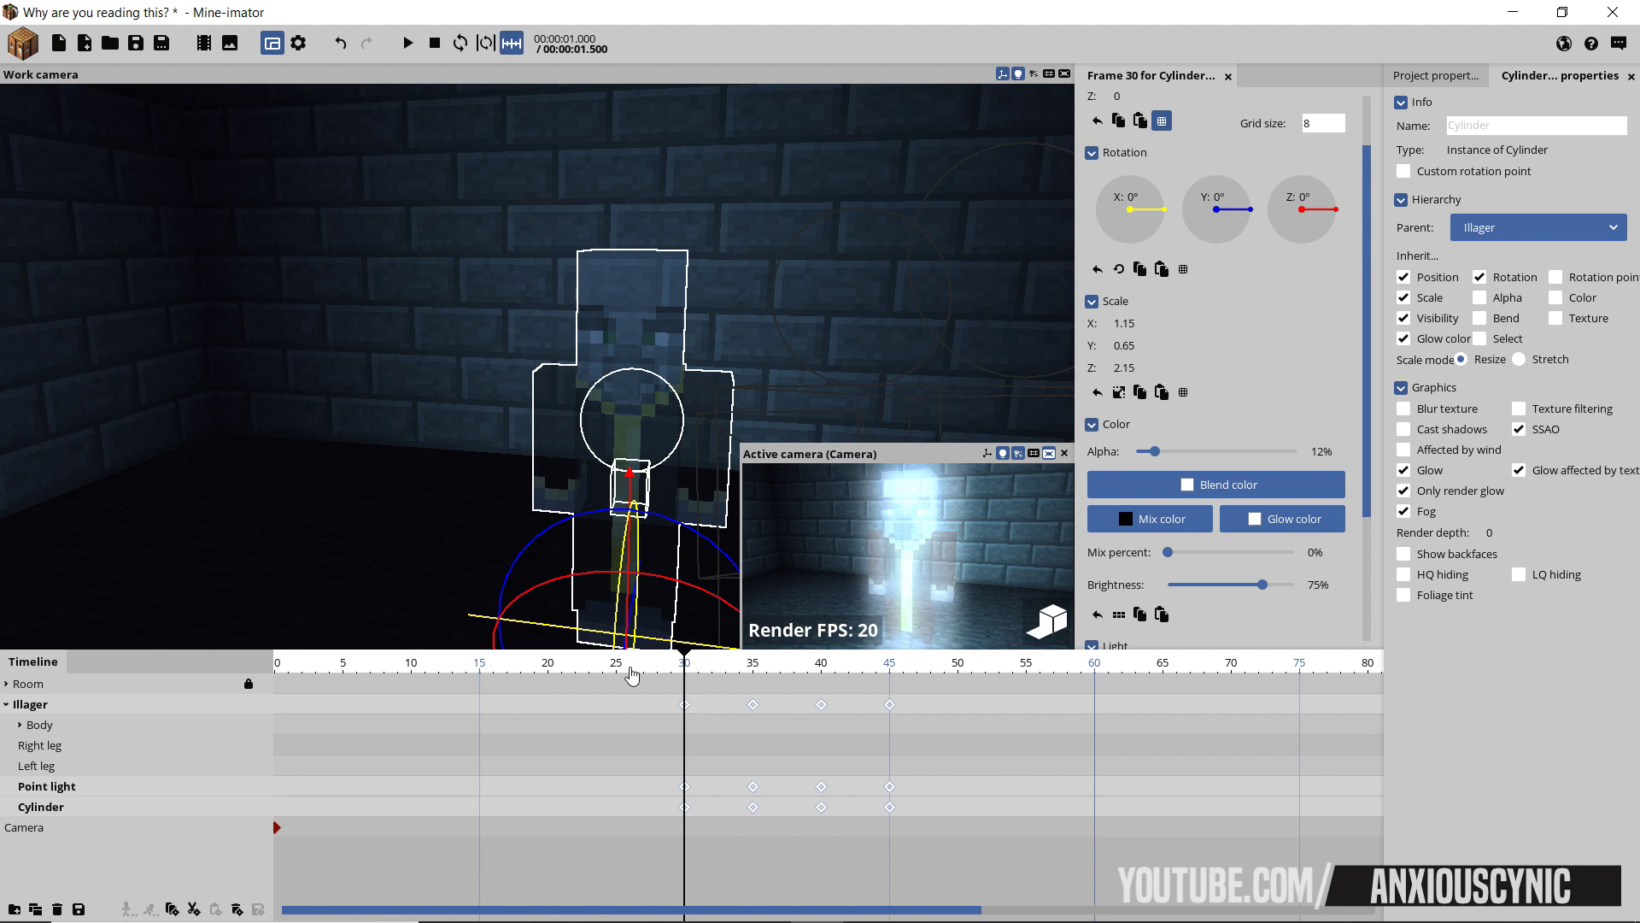
pyautogui.moveTo(628, 675); pyautogui.dragTo(479, 675)
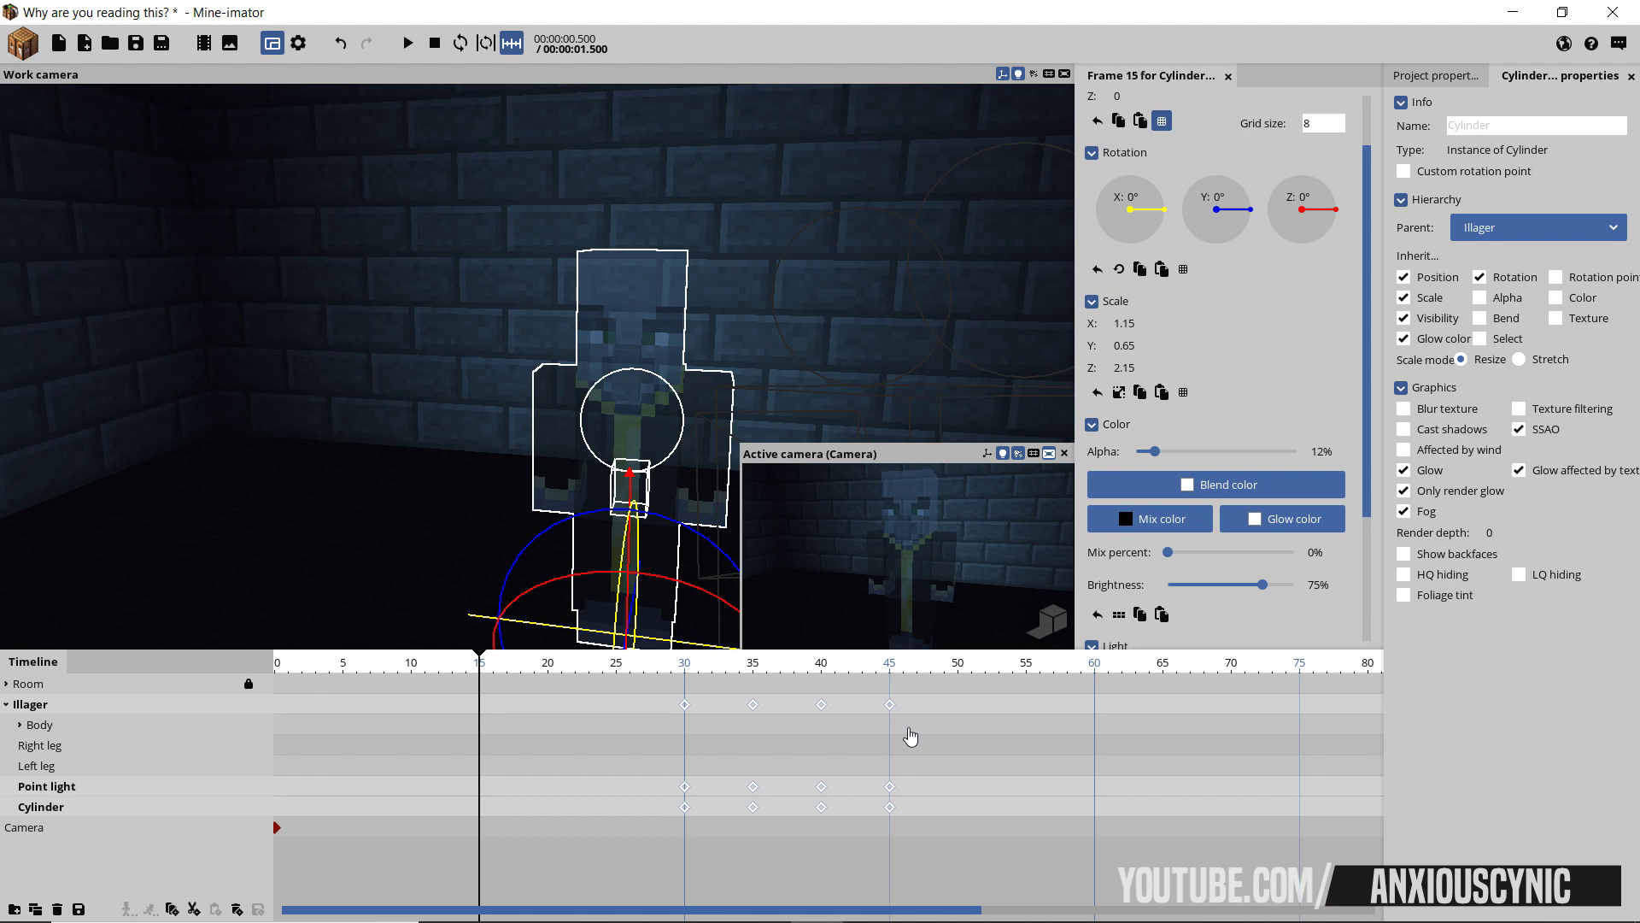
pyautogui.hotkey('ctrl', 's')
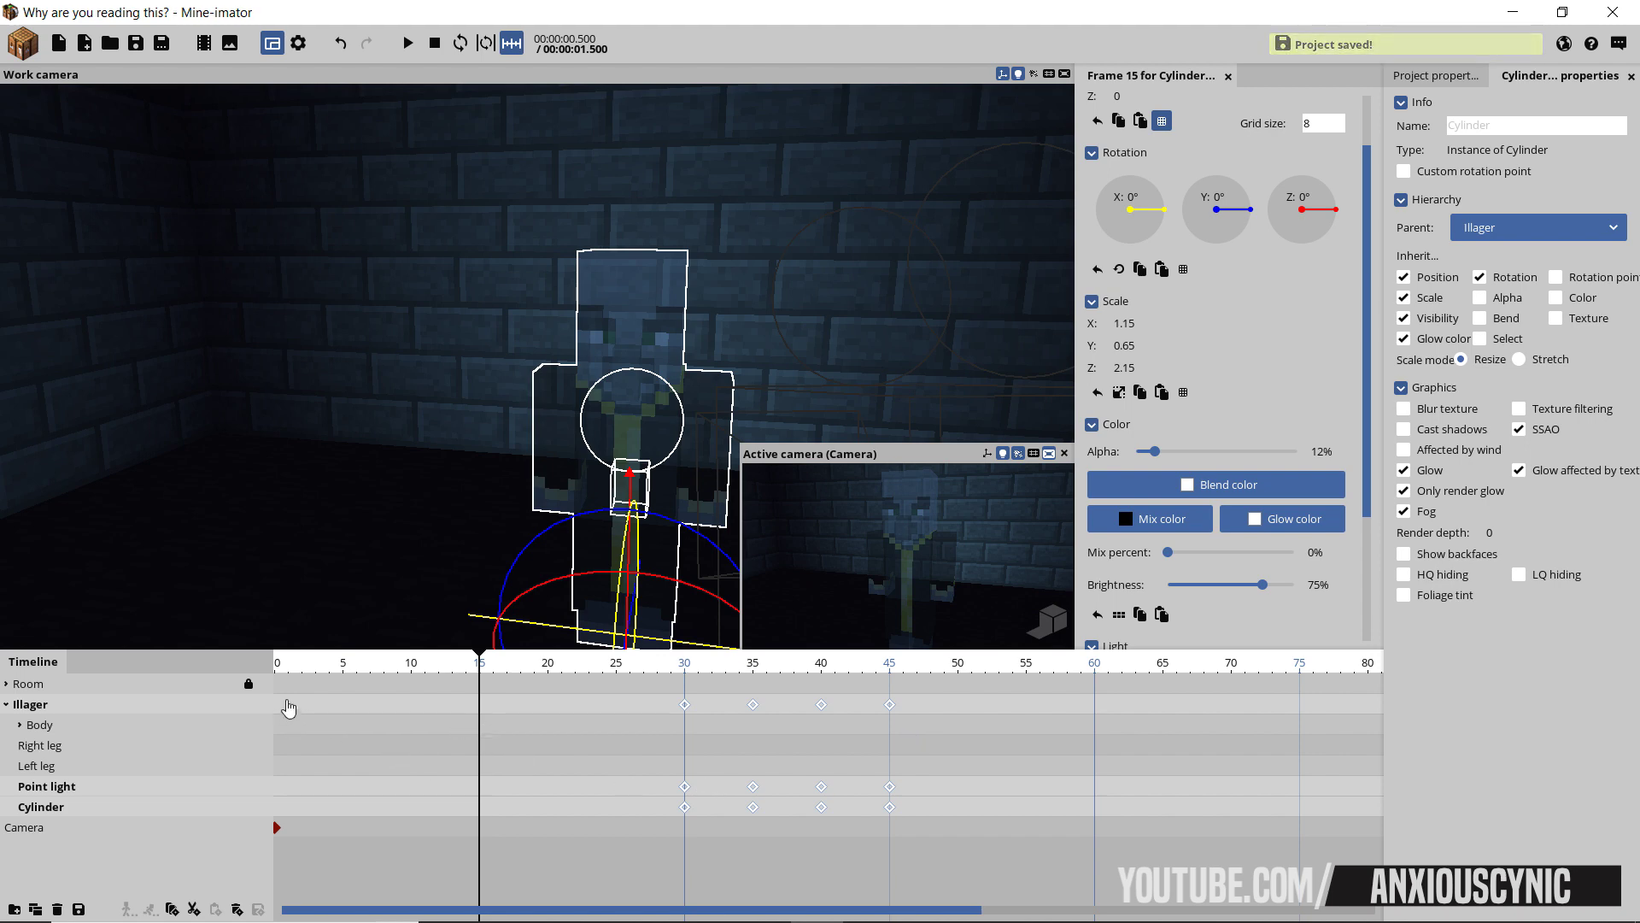
# - Add an Illager keyframe at frame 0 and lower its alpha to 10%
pyautogui.click(288, 711)
pyautogui.moveTo(288, 711); pyautogui.dragTo(252, 706)
pyautogui.moveTo(598, 367); pyautogui.dragTo(641, 336, button='right')
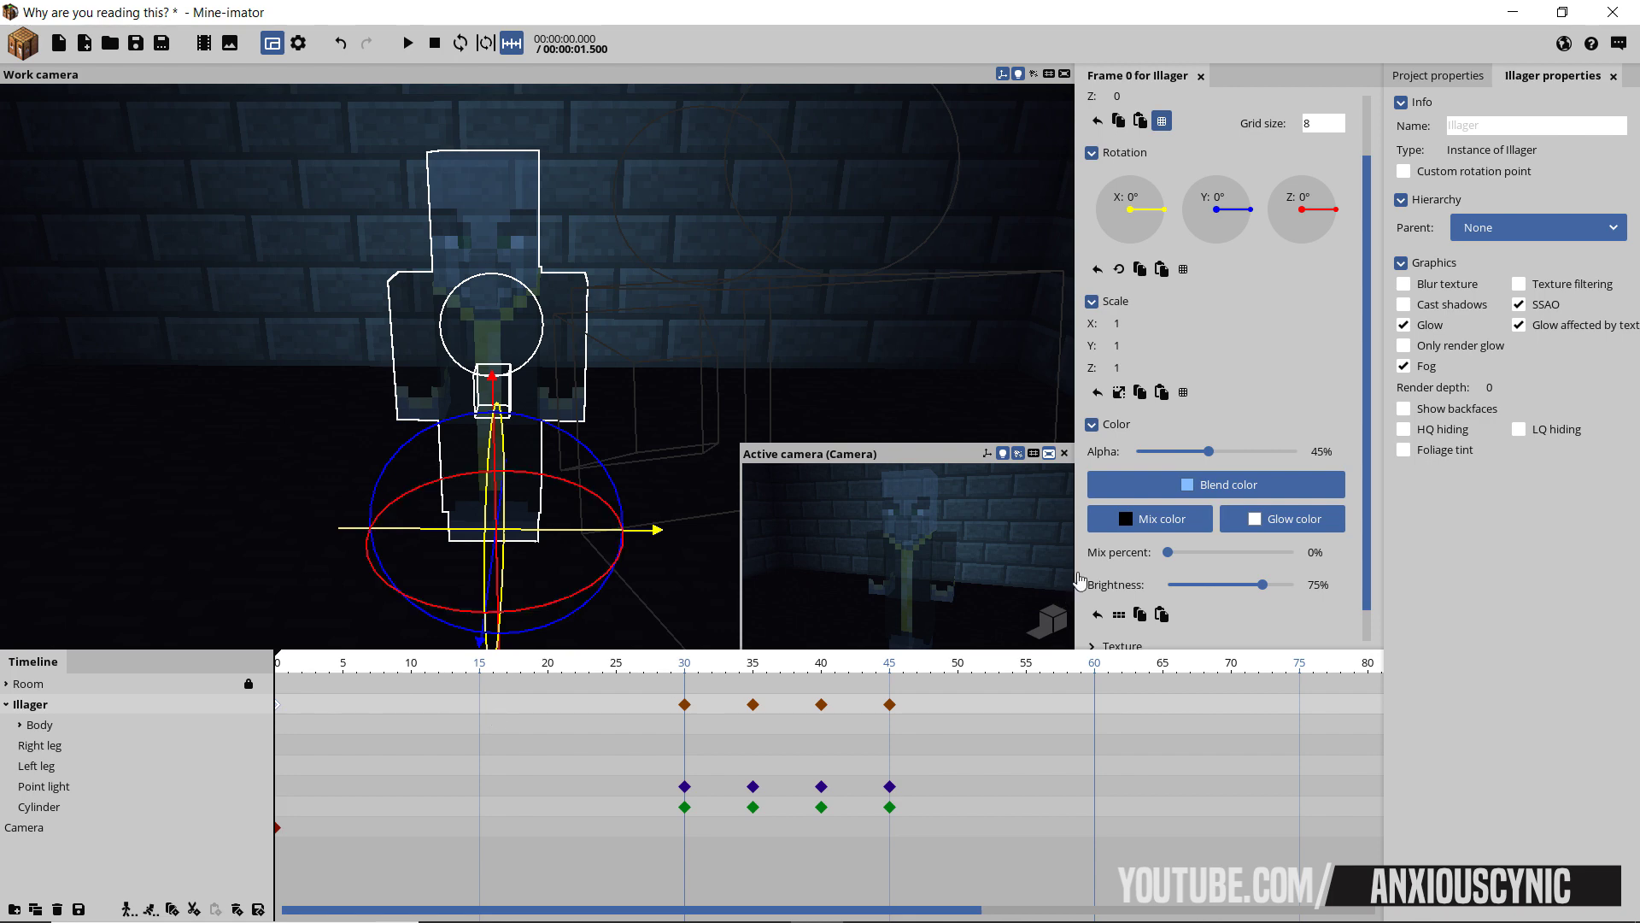
pyautogui.click(1181, 459)
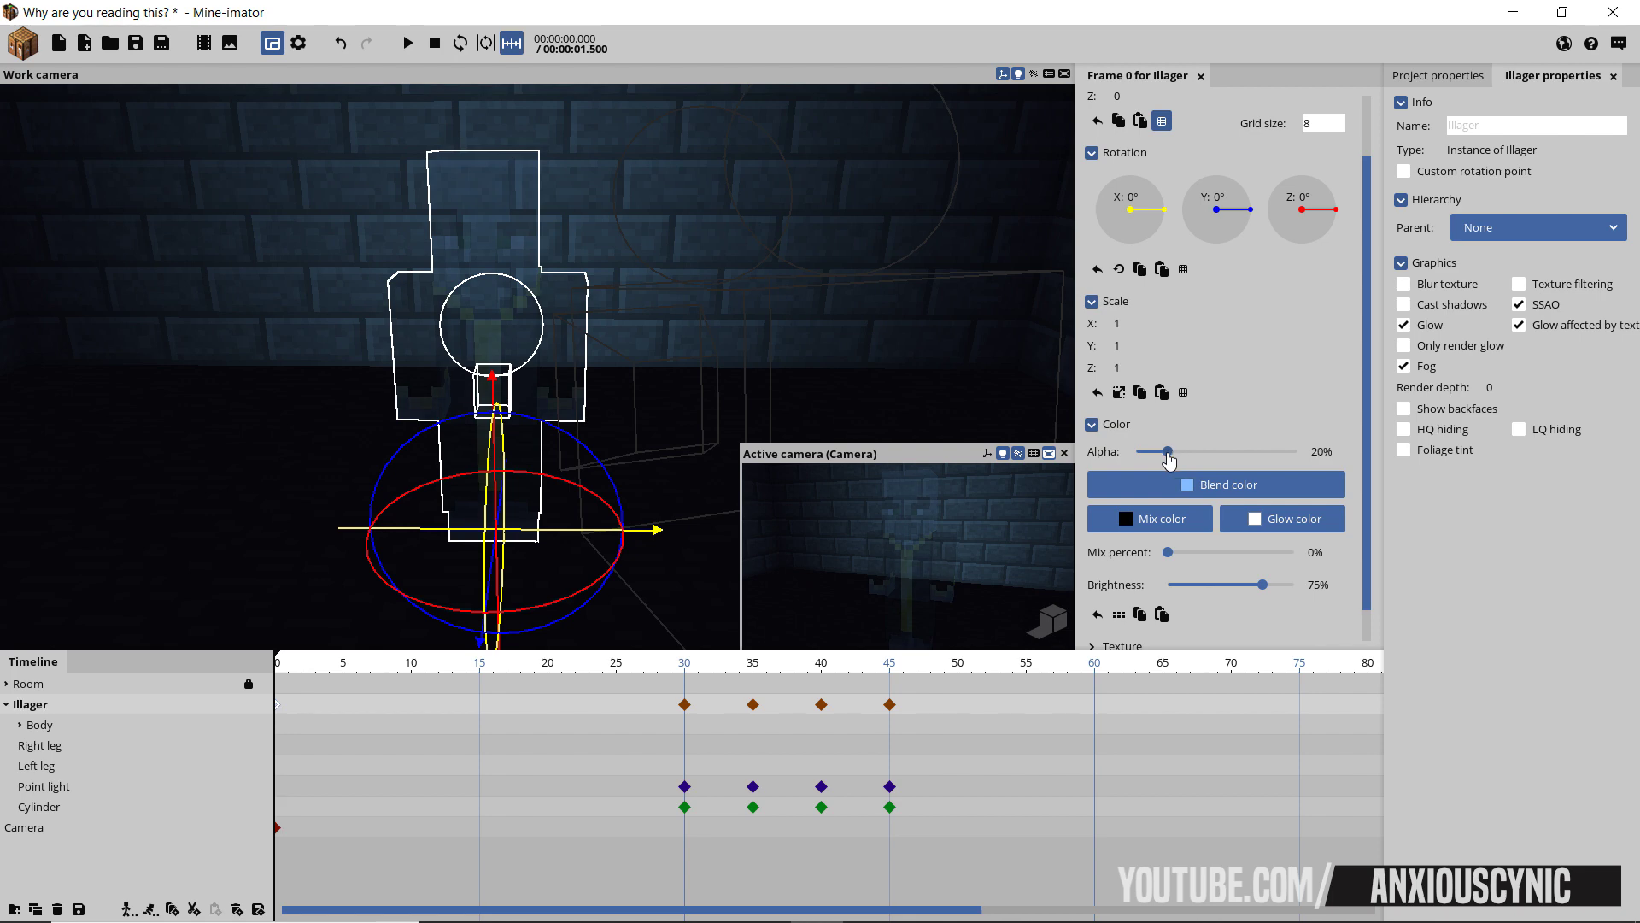
pyautogui.moveTo(1168, 455); pyautogui.dragTo(1154, 458)
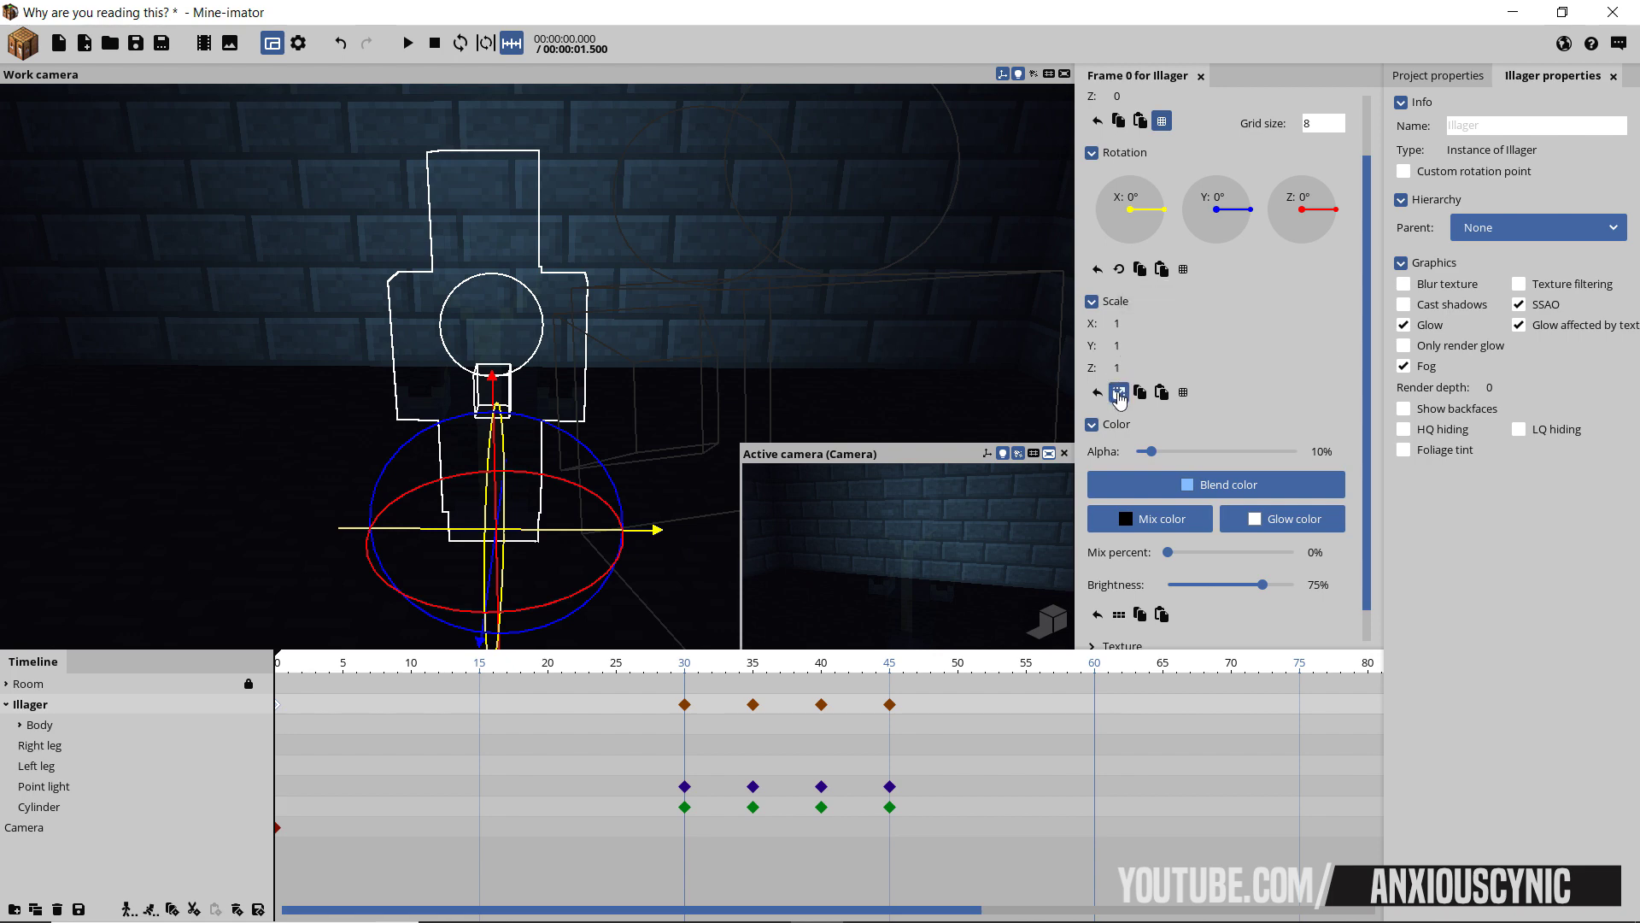
# - Combine the Illager's scale axes, set the uniform scale to 0.10 at frame 0, save the project and play the animation
pyautogui.click(1119, 393)
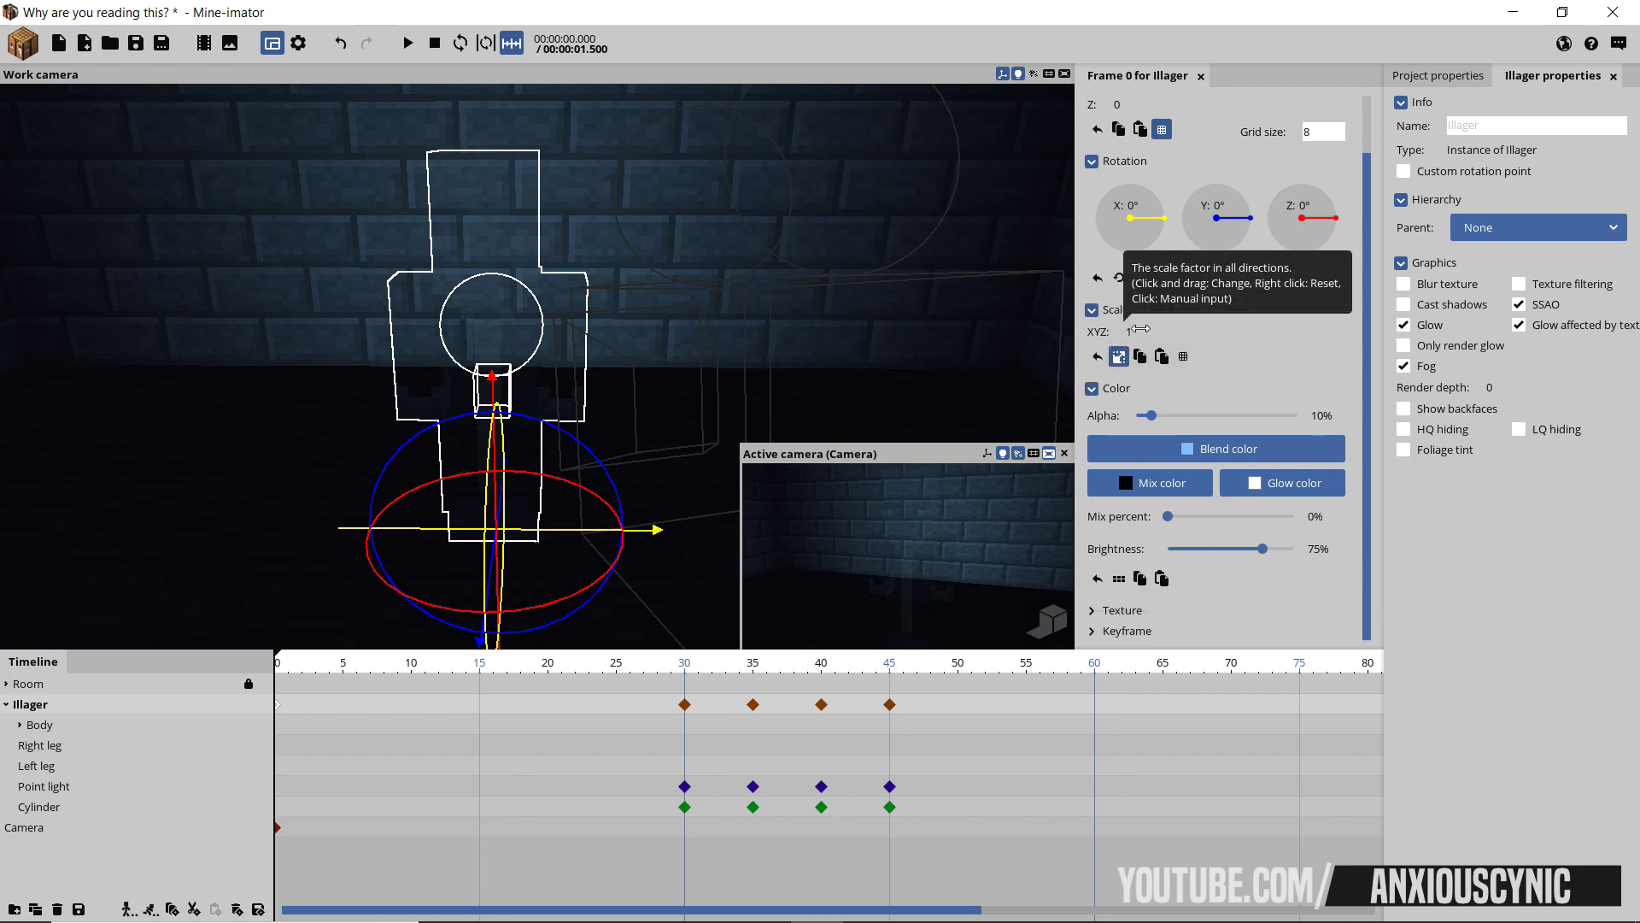
pyautogui.moveTo(1140, 328); pyautogui.dragTo(1046, 340)
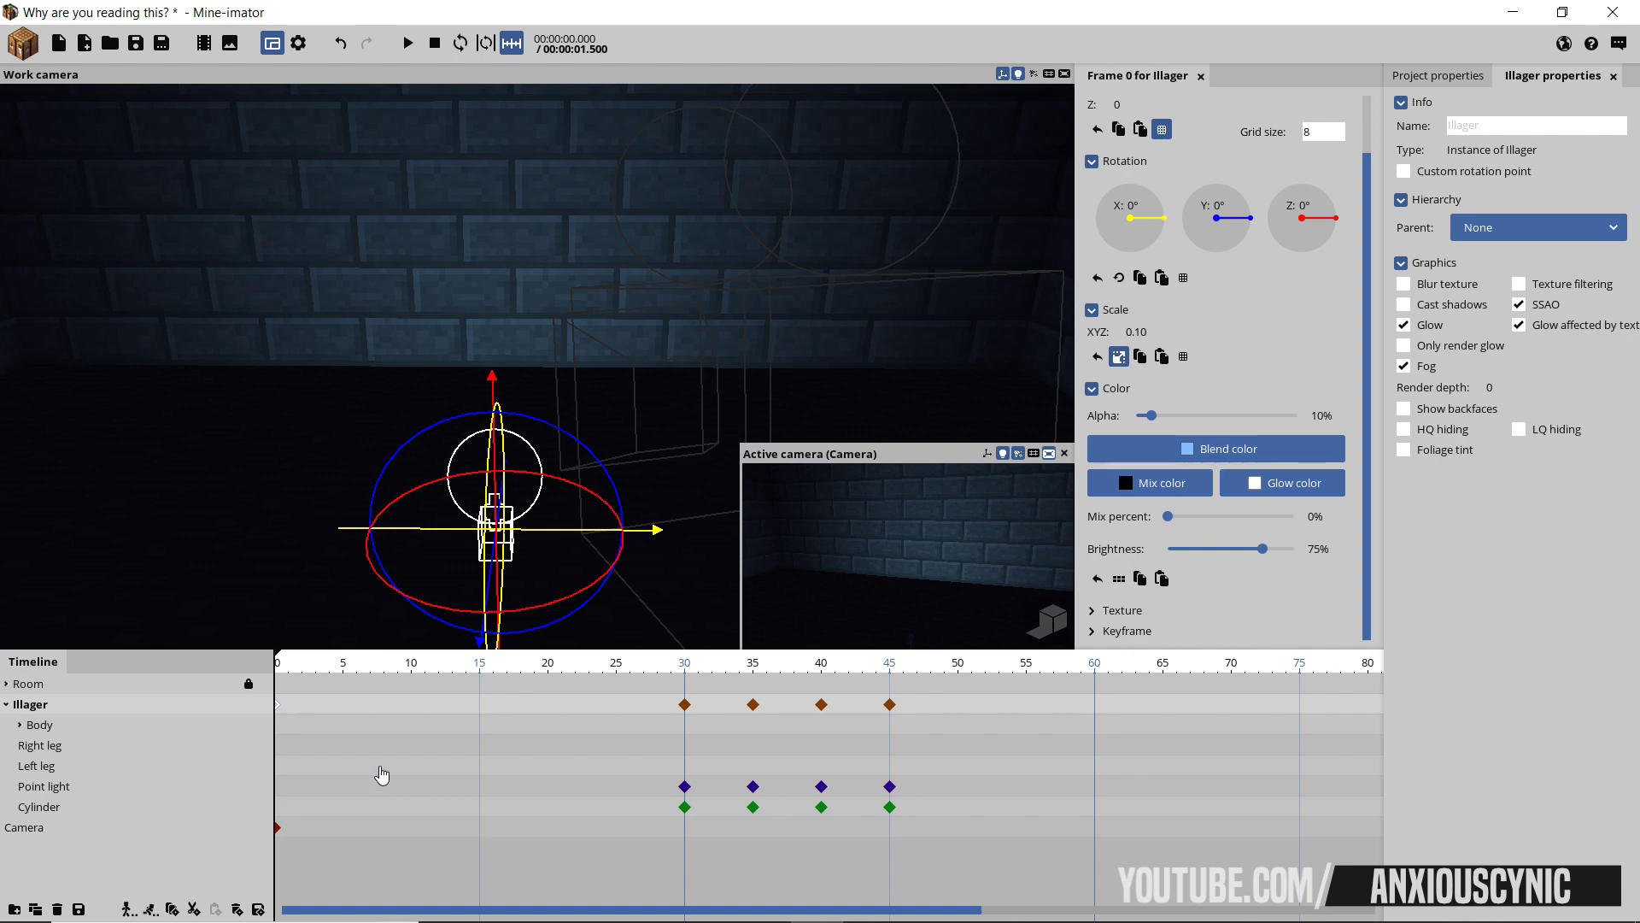
pyautogui.hotkey('ctrl', 's')
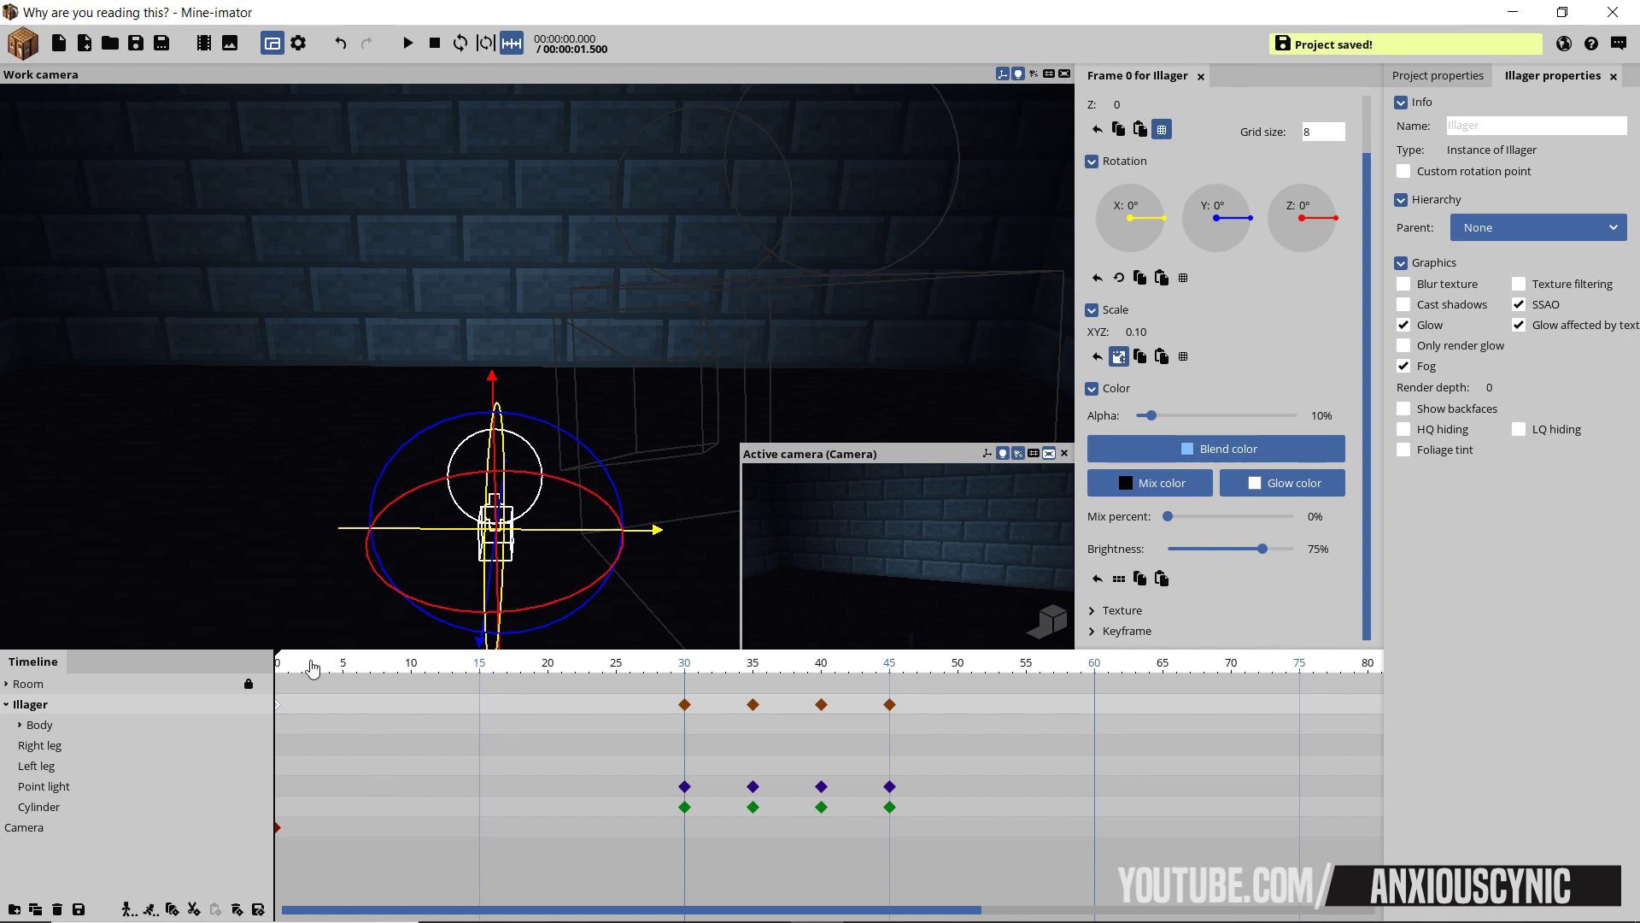
pyautogui.press('space')
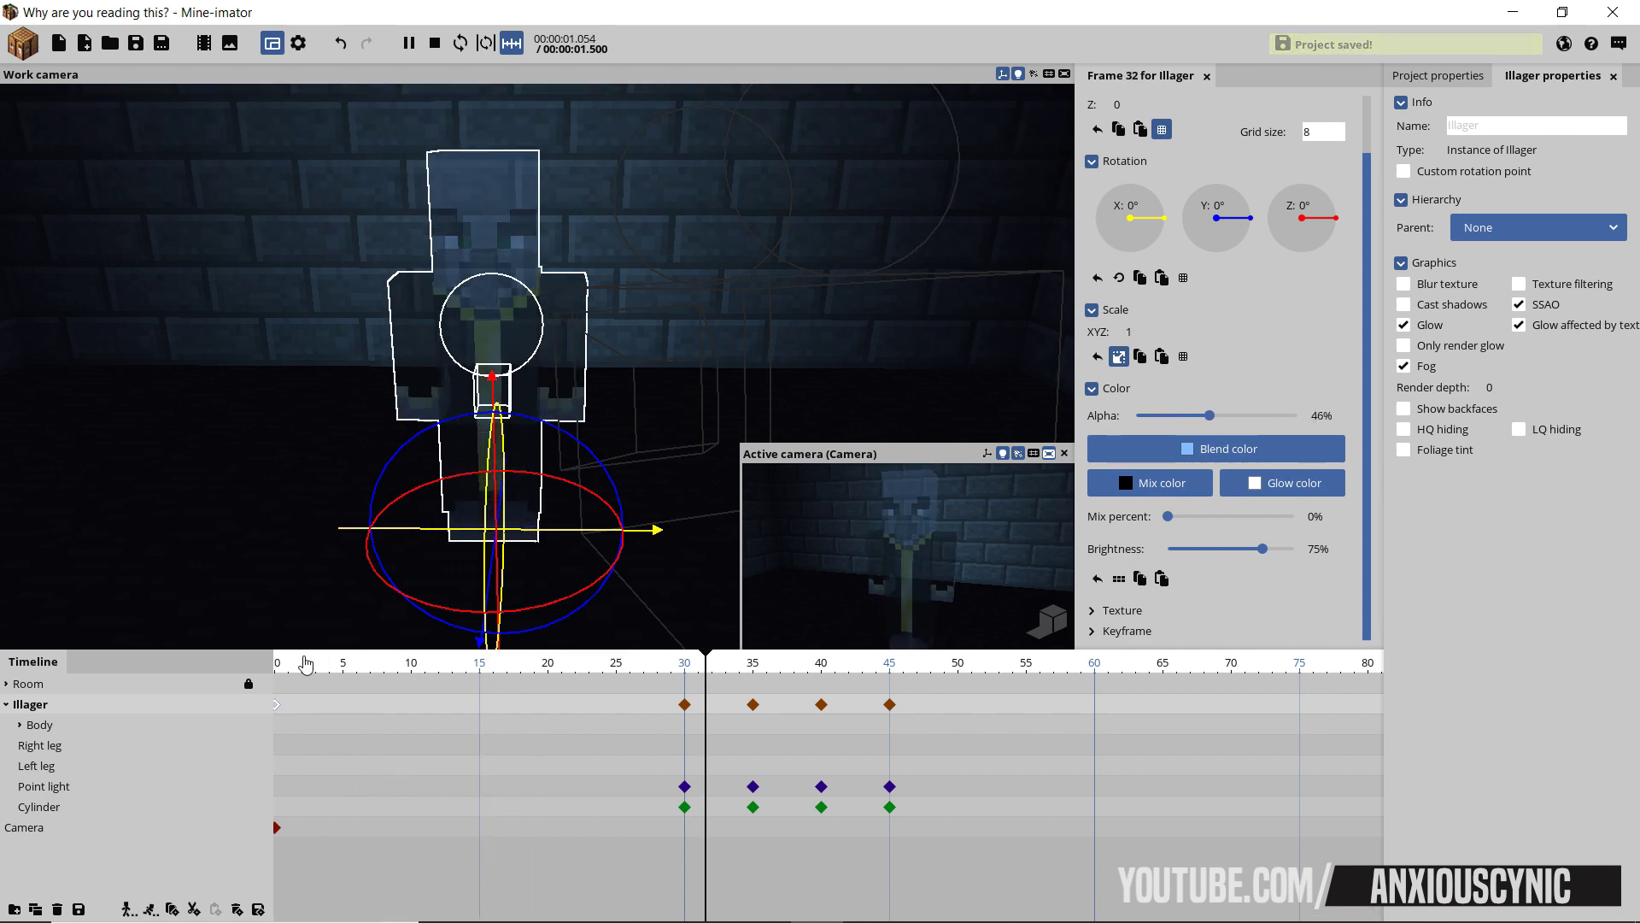
pyautogui.hotkey('shift', 'space')
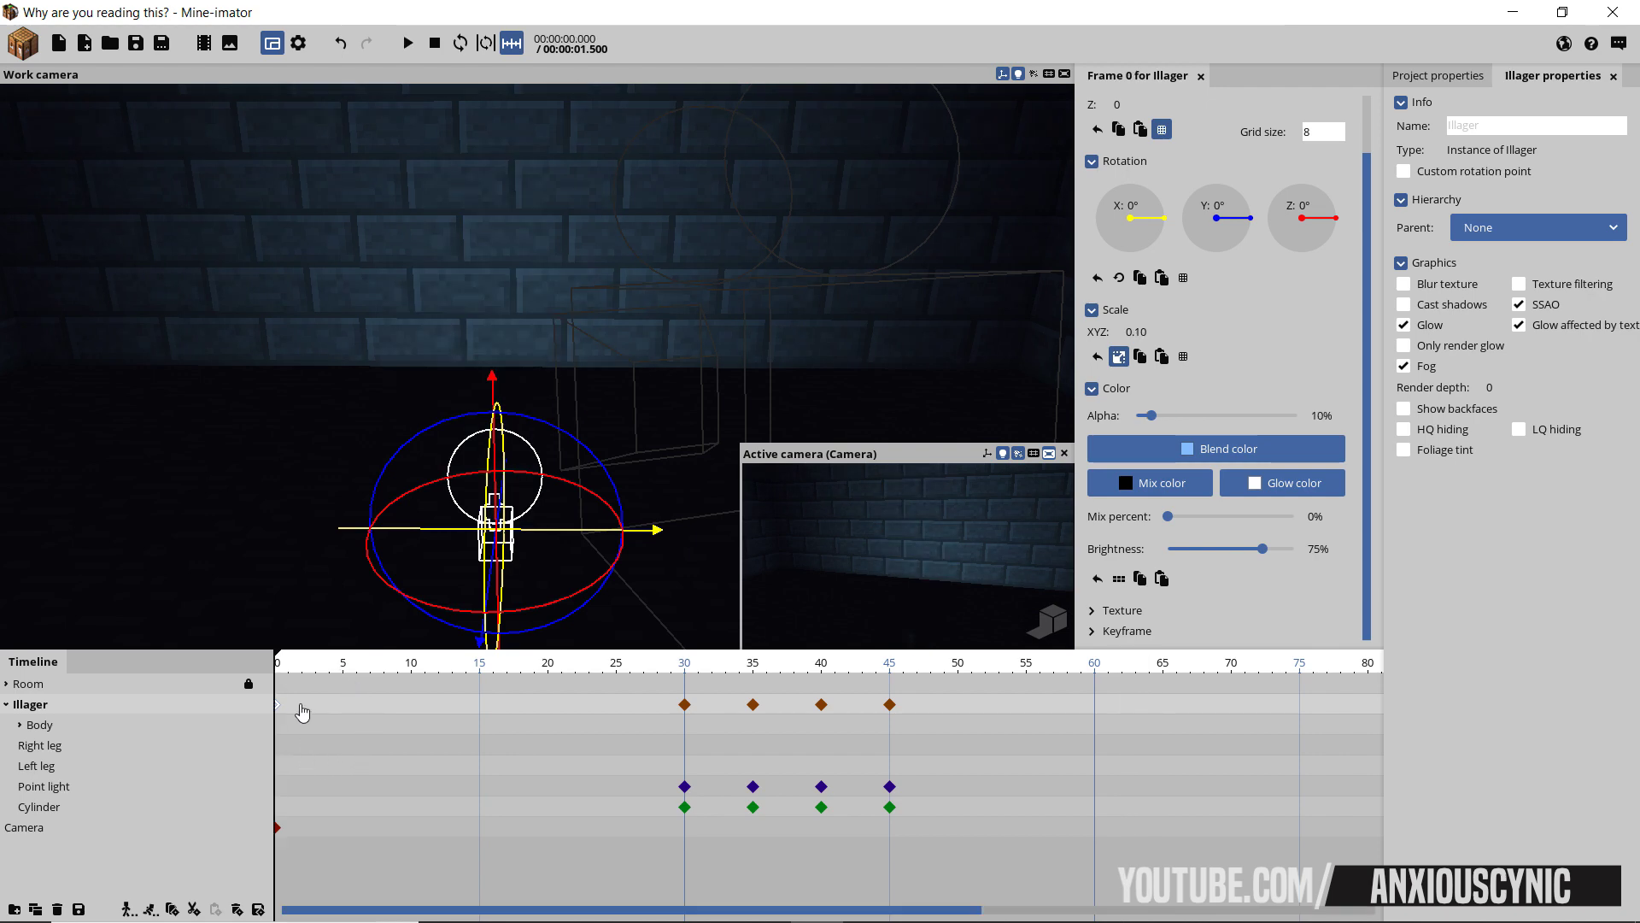
# - Set the transition of the Illager's frame 0 keyframe to Ease out (circular) and preview the animation
pyautogui.click(288, 711)
pyautogui.click(281, 710)
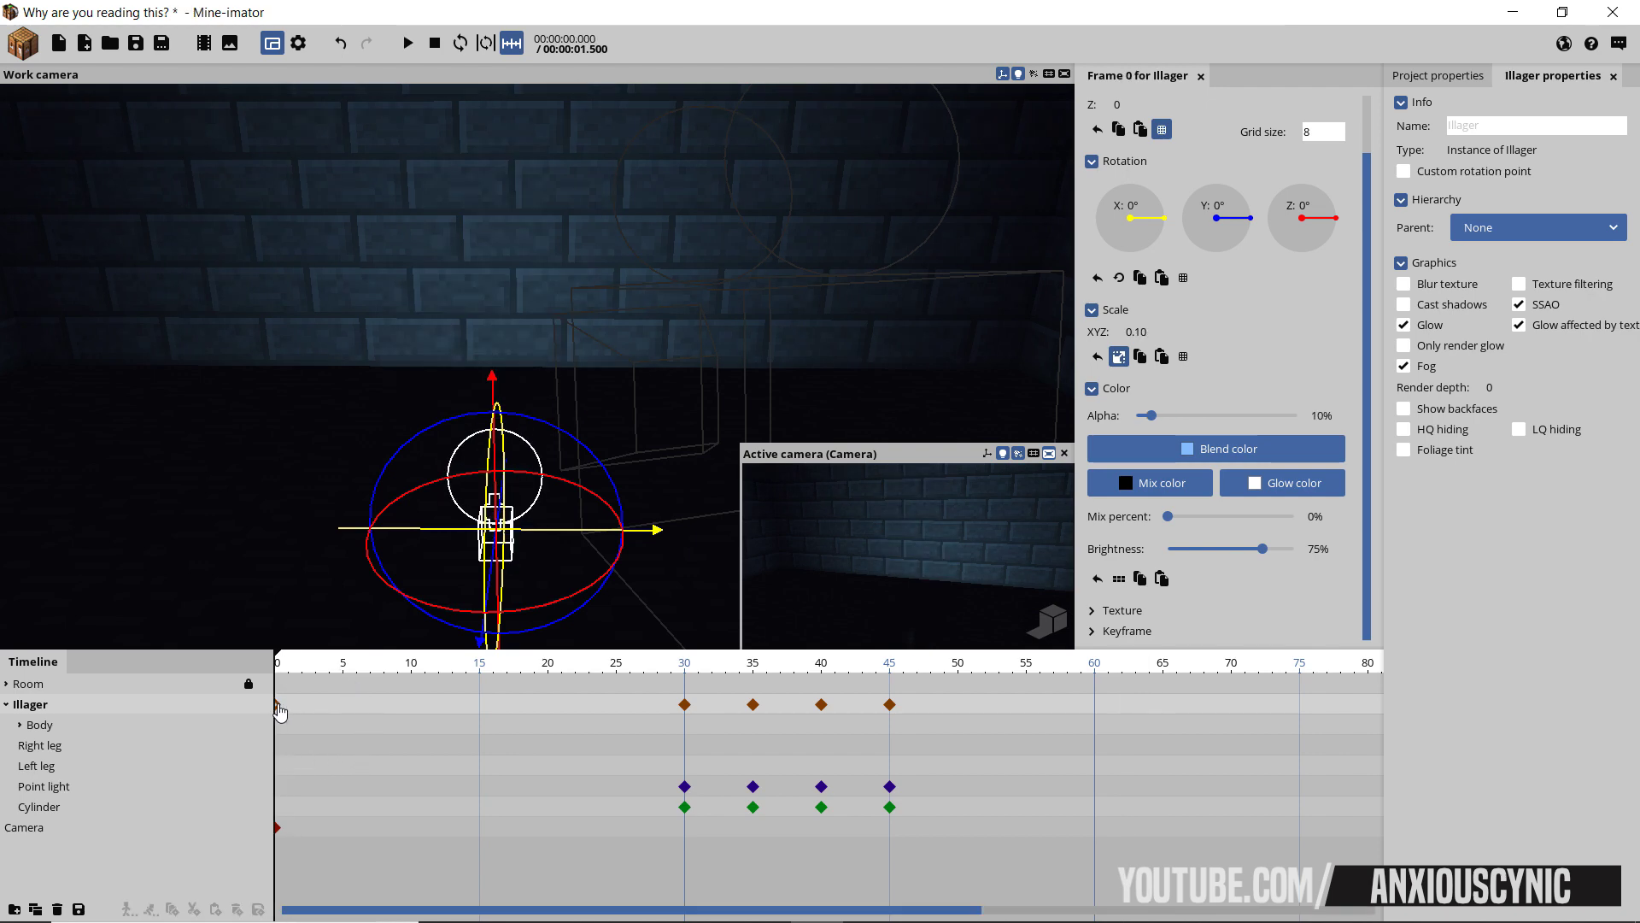
pyautogui.rightClick(280, 711)
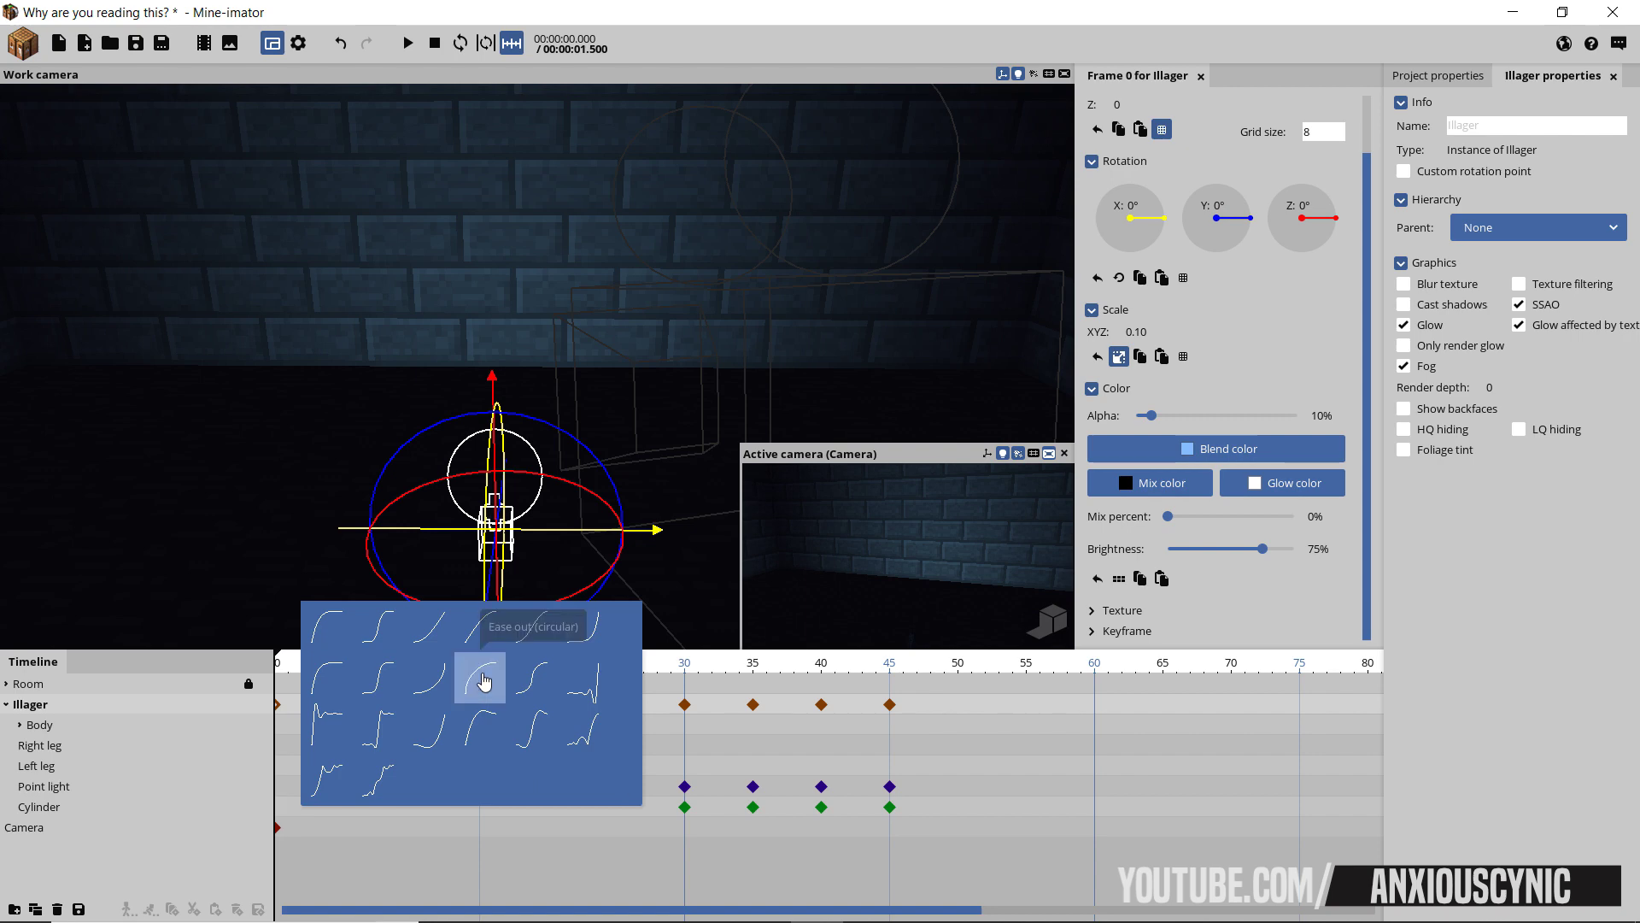
pyautogui.click(484, 681)
pyautogui.press('space')
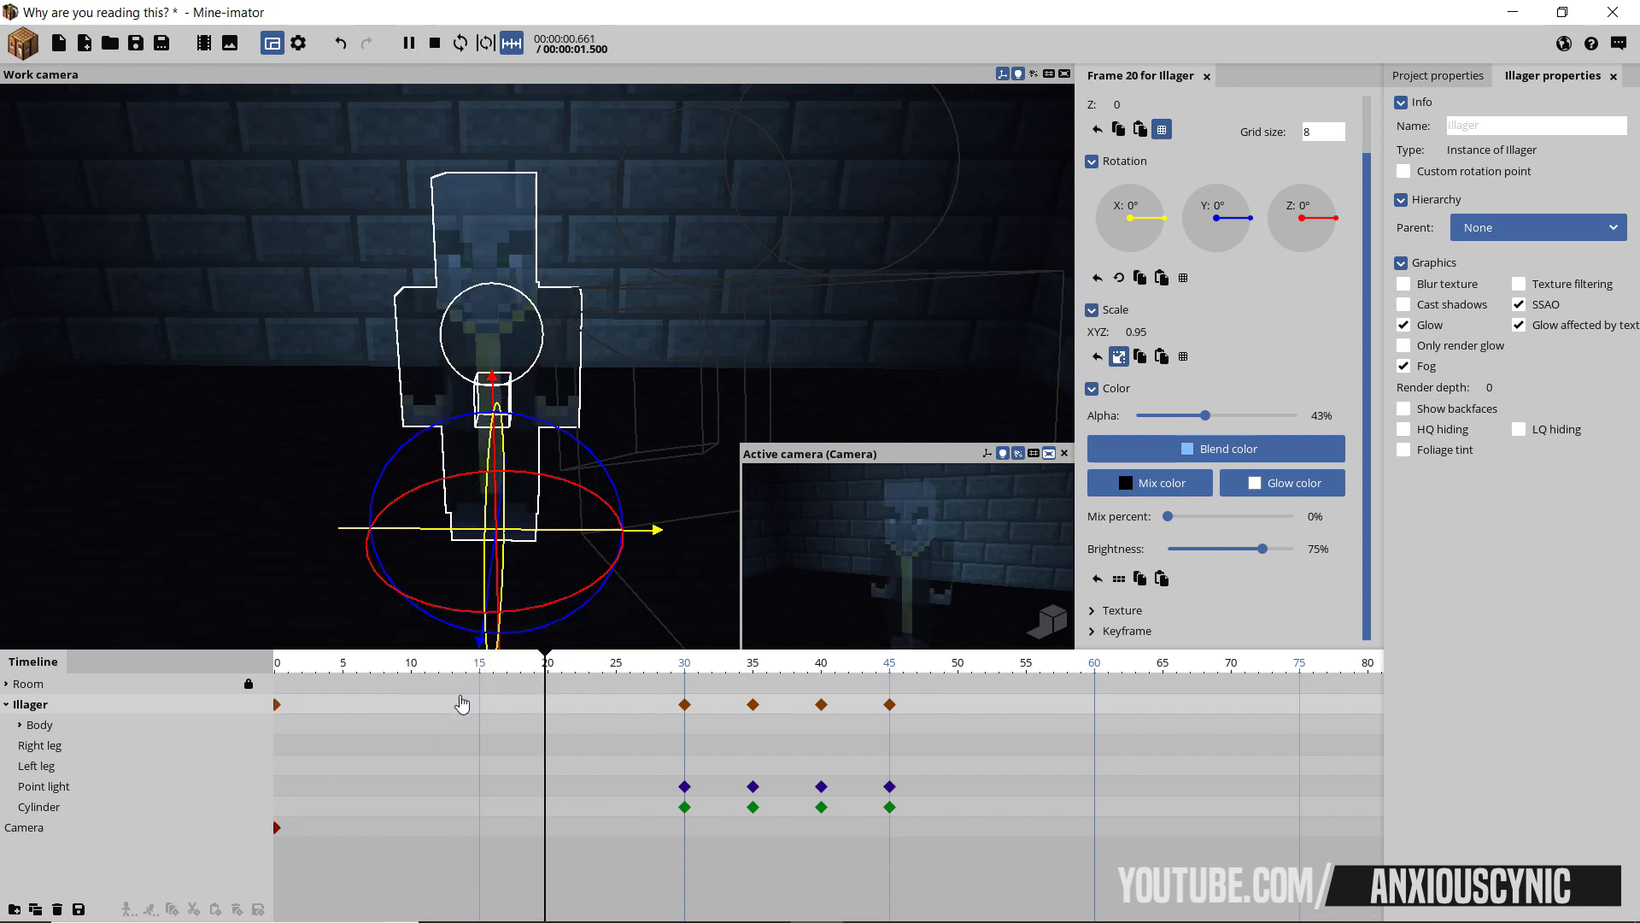
pyautogui.hotkey('shift', 'space')
pyautogui.press('space')
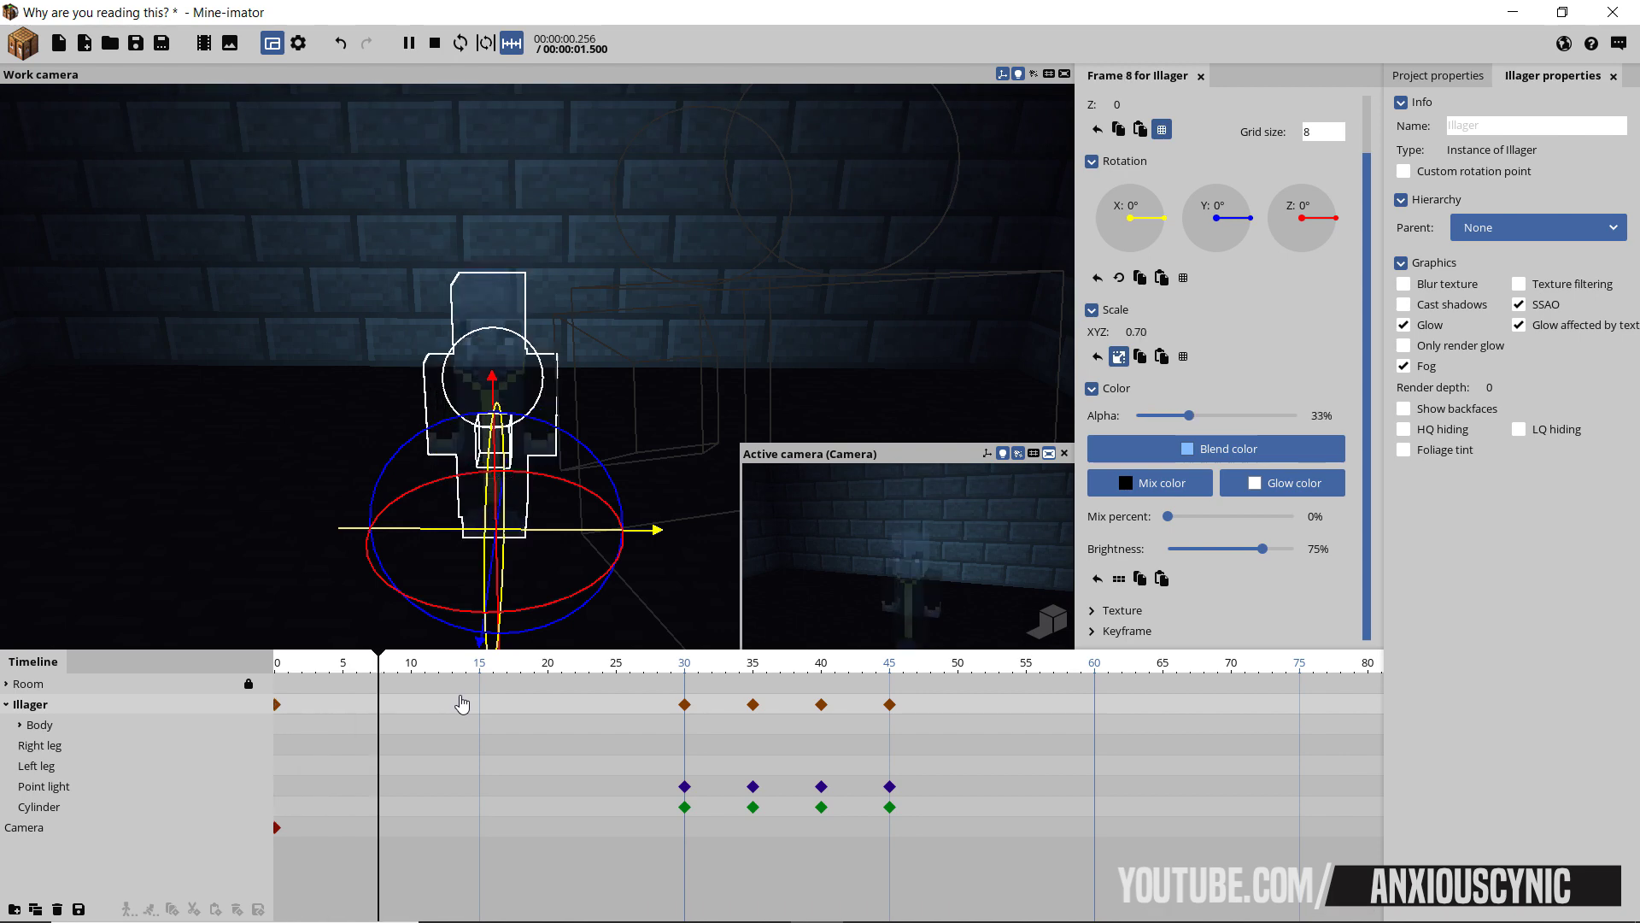
pyautogui.press('space')
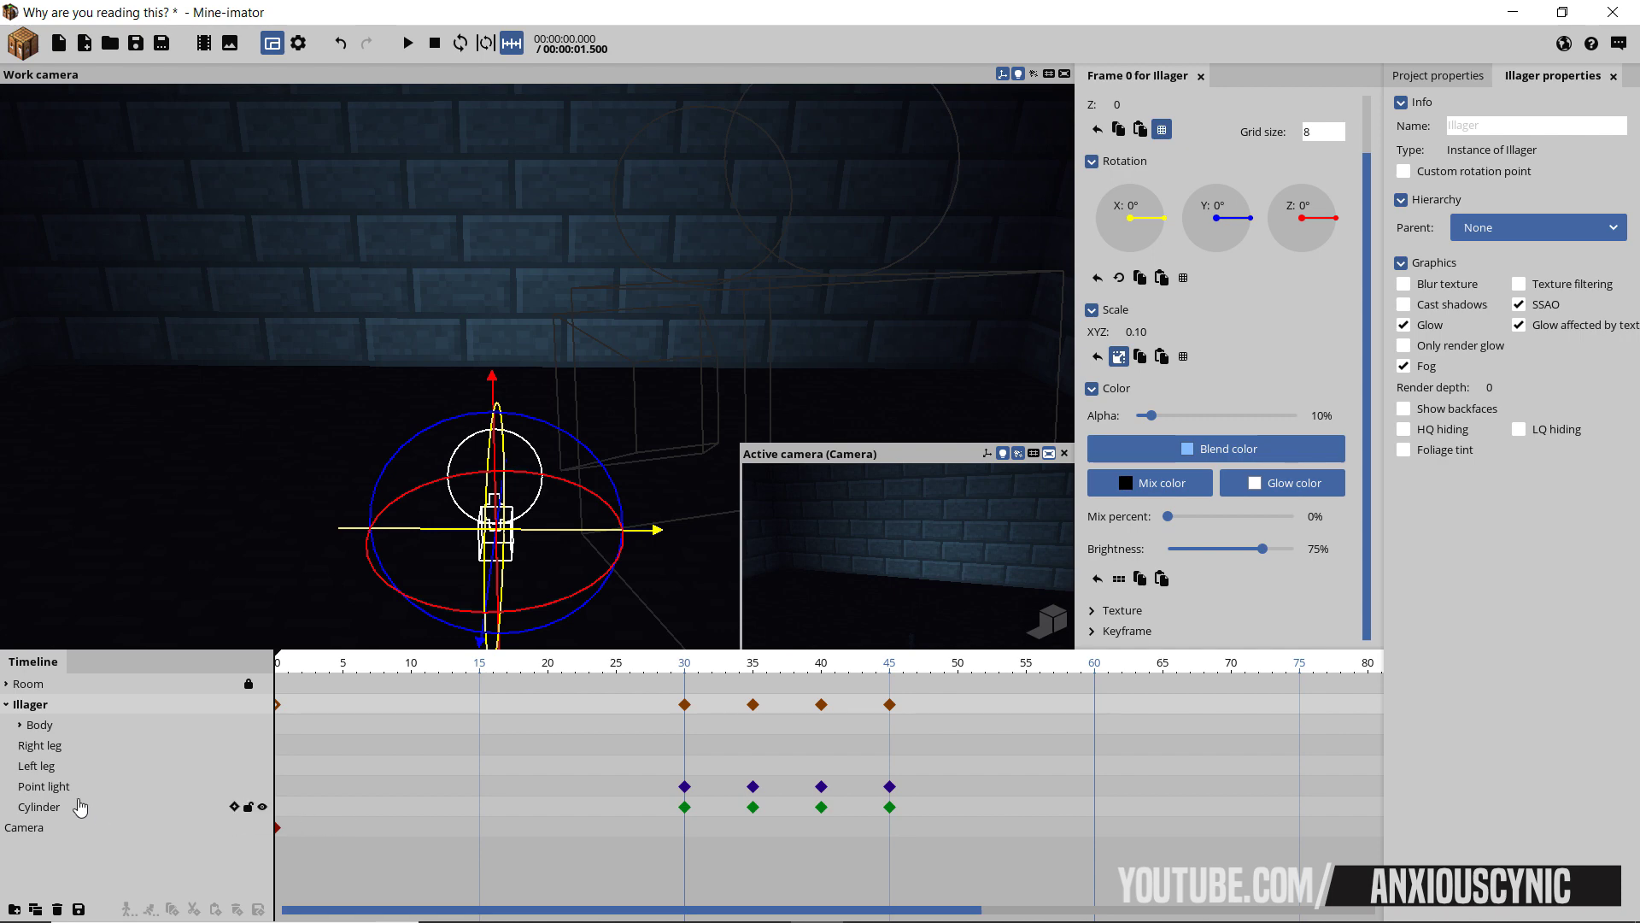
# - Add a Point light keyframe at frame 0 and set its light range to 0
pyautogui.click(273, 787)
pyautogui.click(286, 790)
pyautogui.click(279, 788)
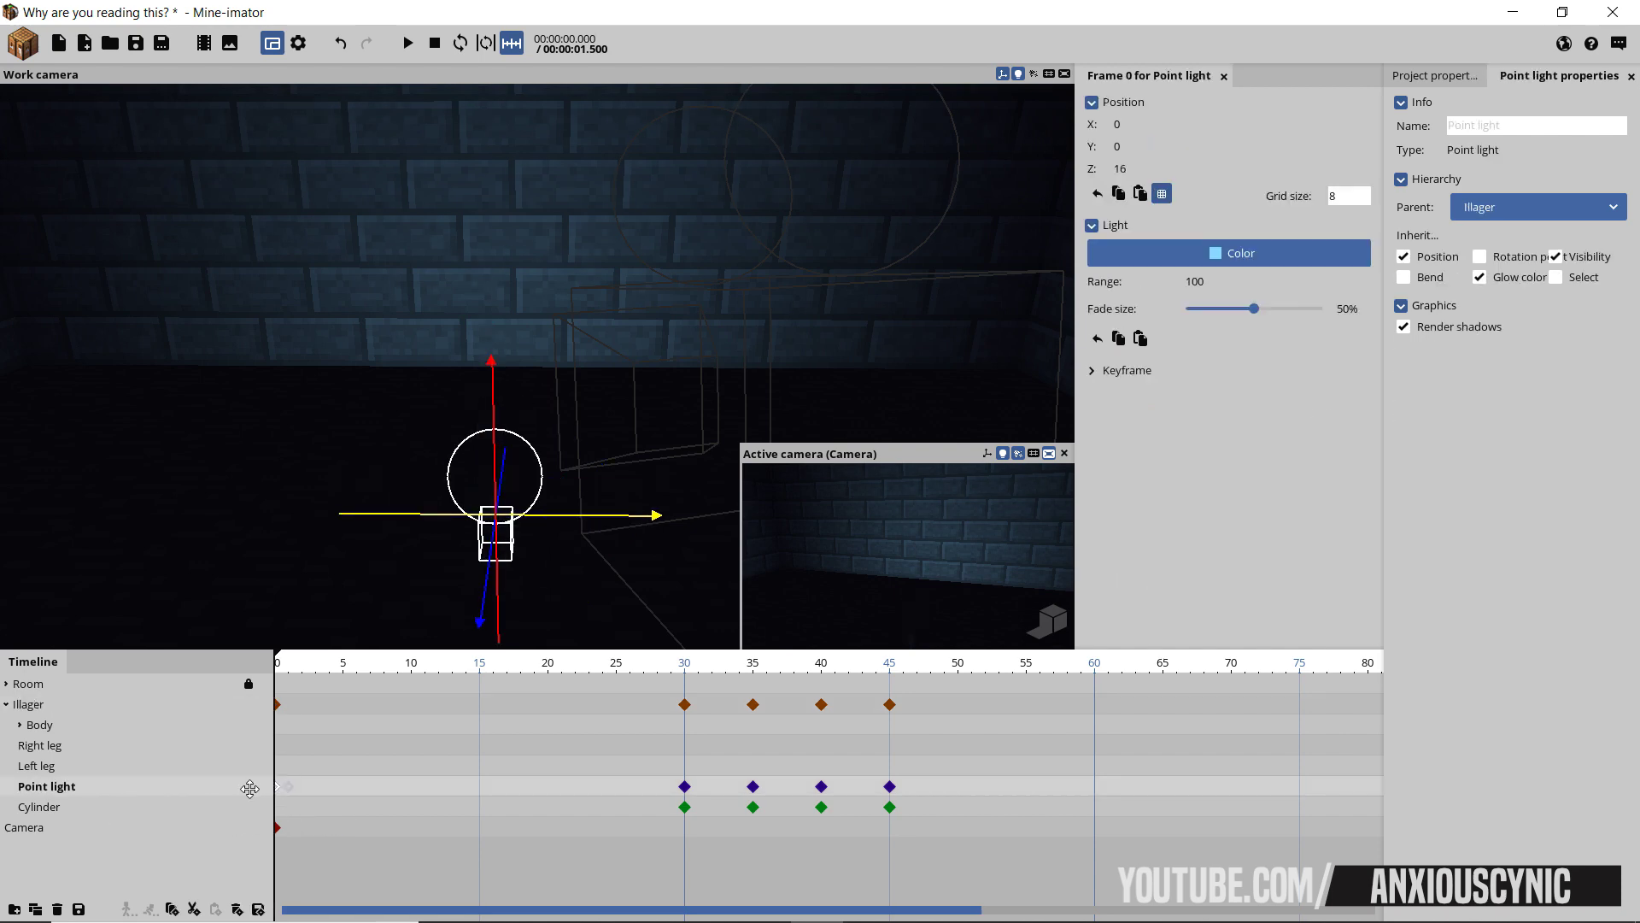
pyautogui.moveTo(1196, 280); pyautogui.dragTo(1046, 295)
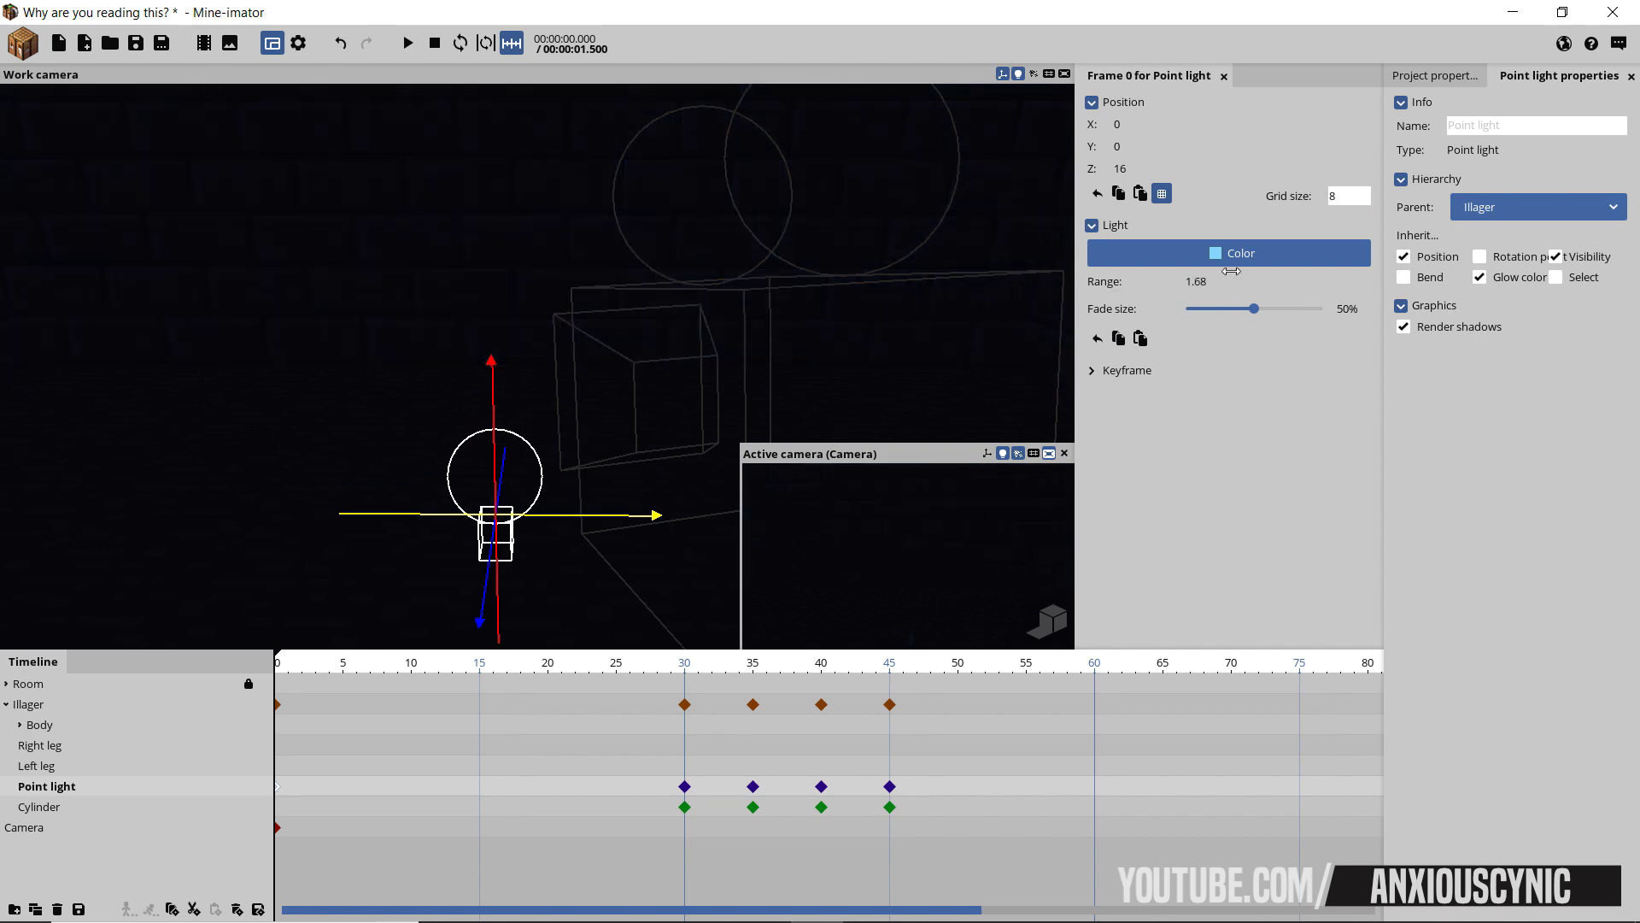
pyautogui.click(1198, 284)
pyautogui.write('0')
pyautogui.press('Return')
# - Set the Point light's frame 0 transition to Ease out (circular), preview the animation from the start and save the project
pyautogui.rightClick(278, 787)
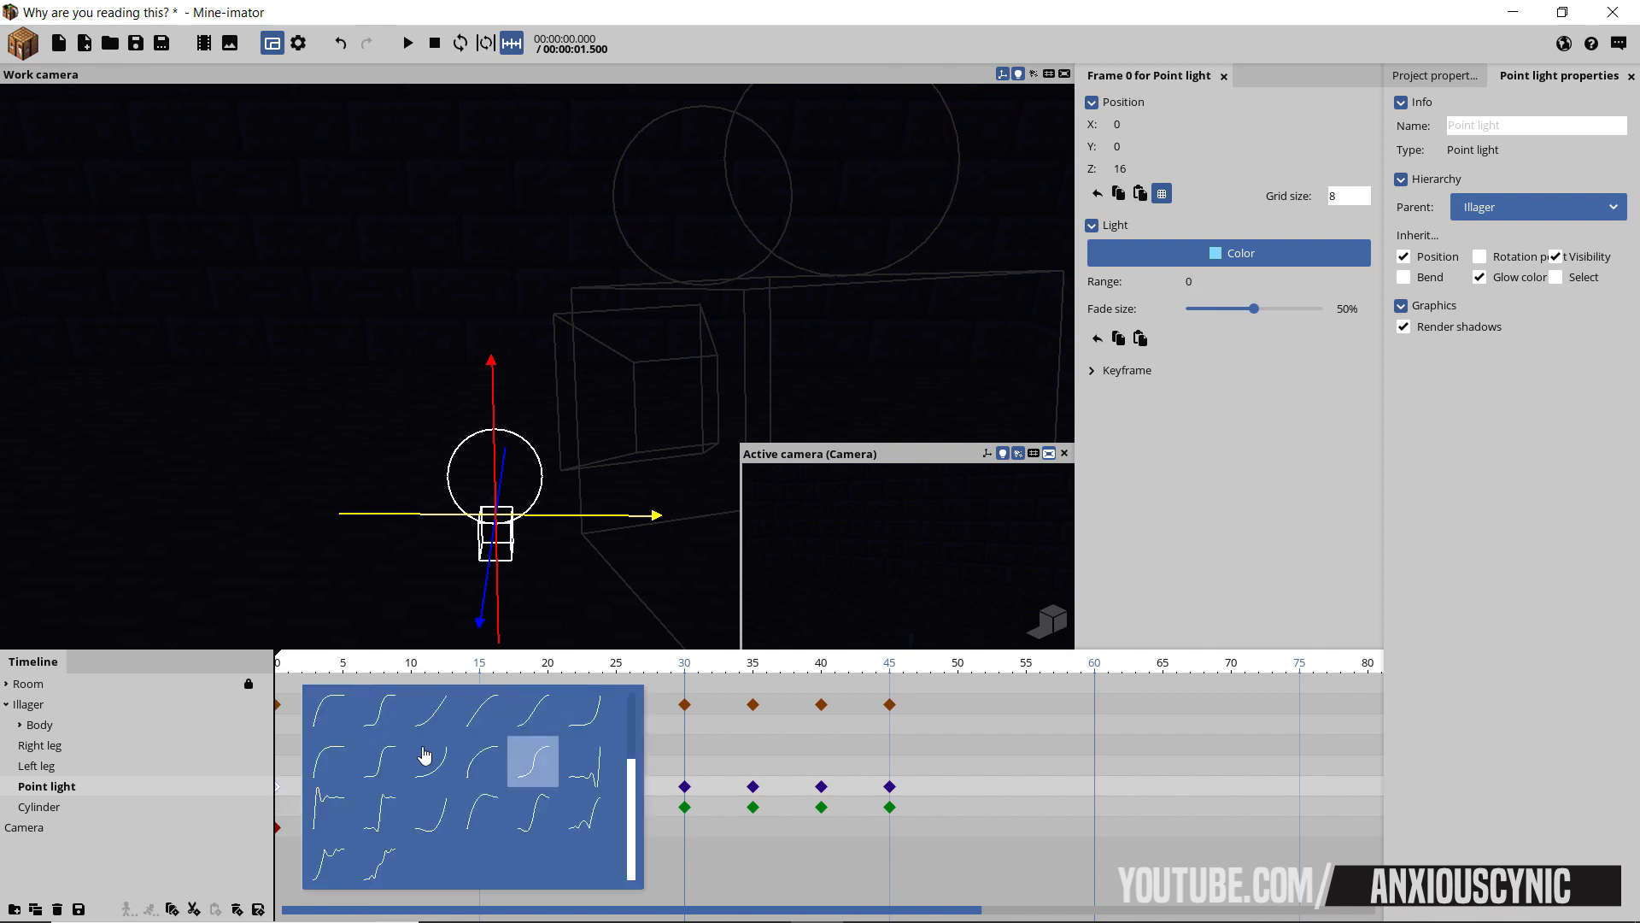
pyautogui.click(489, 759)
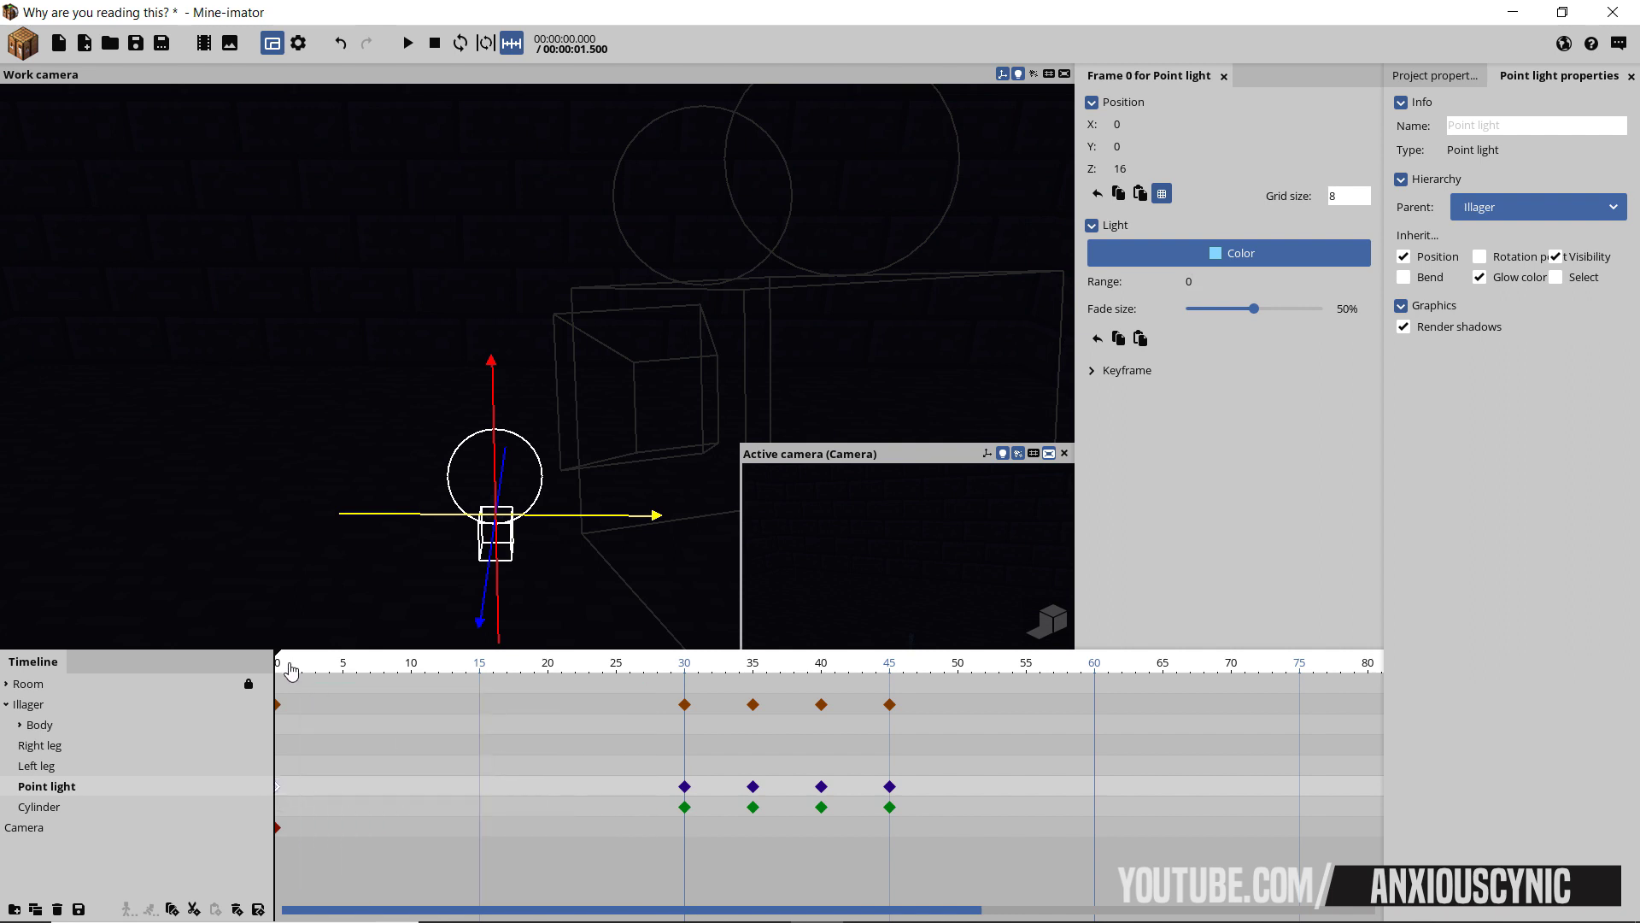
pyautogui.press('space')
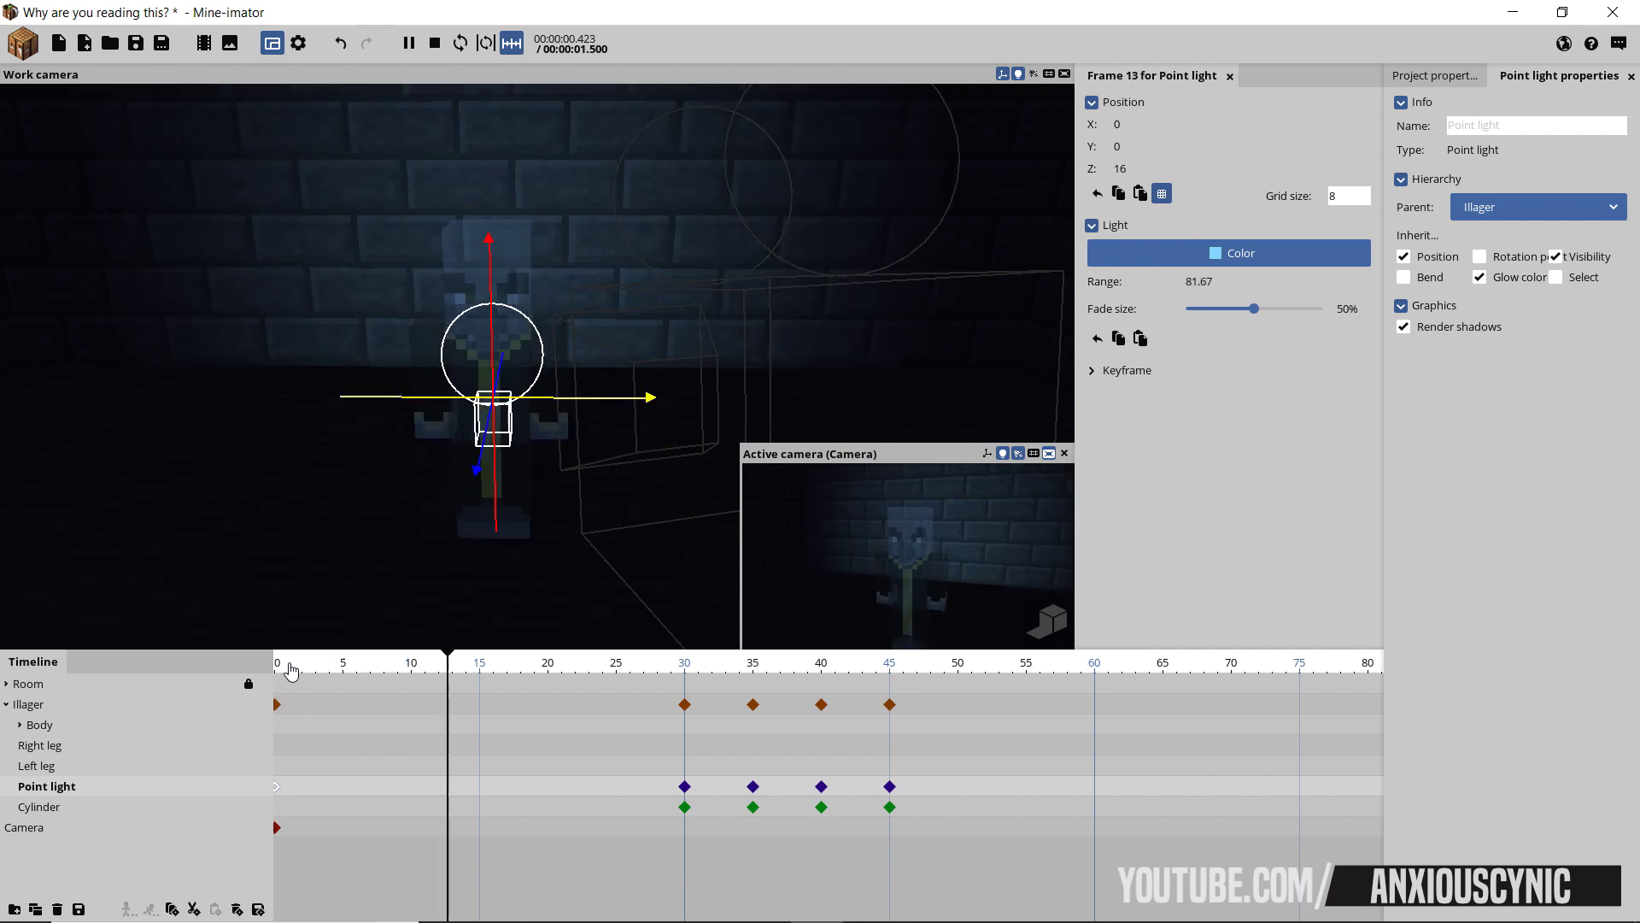
pyautogui.press('space')
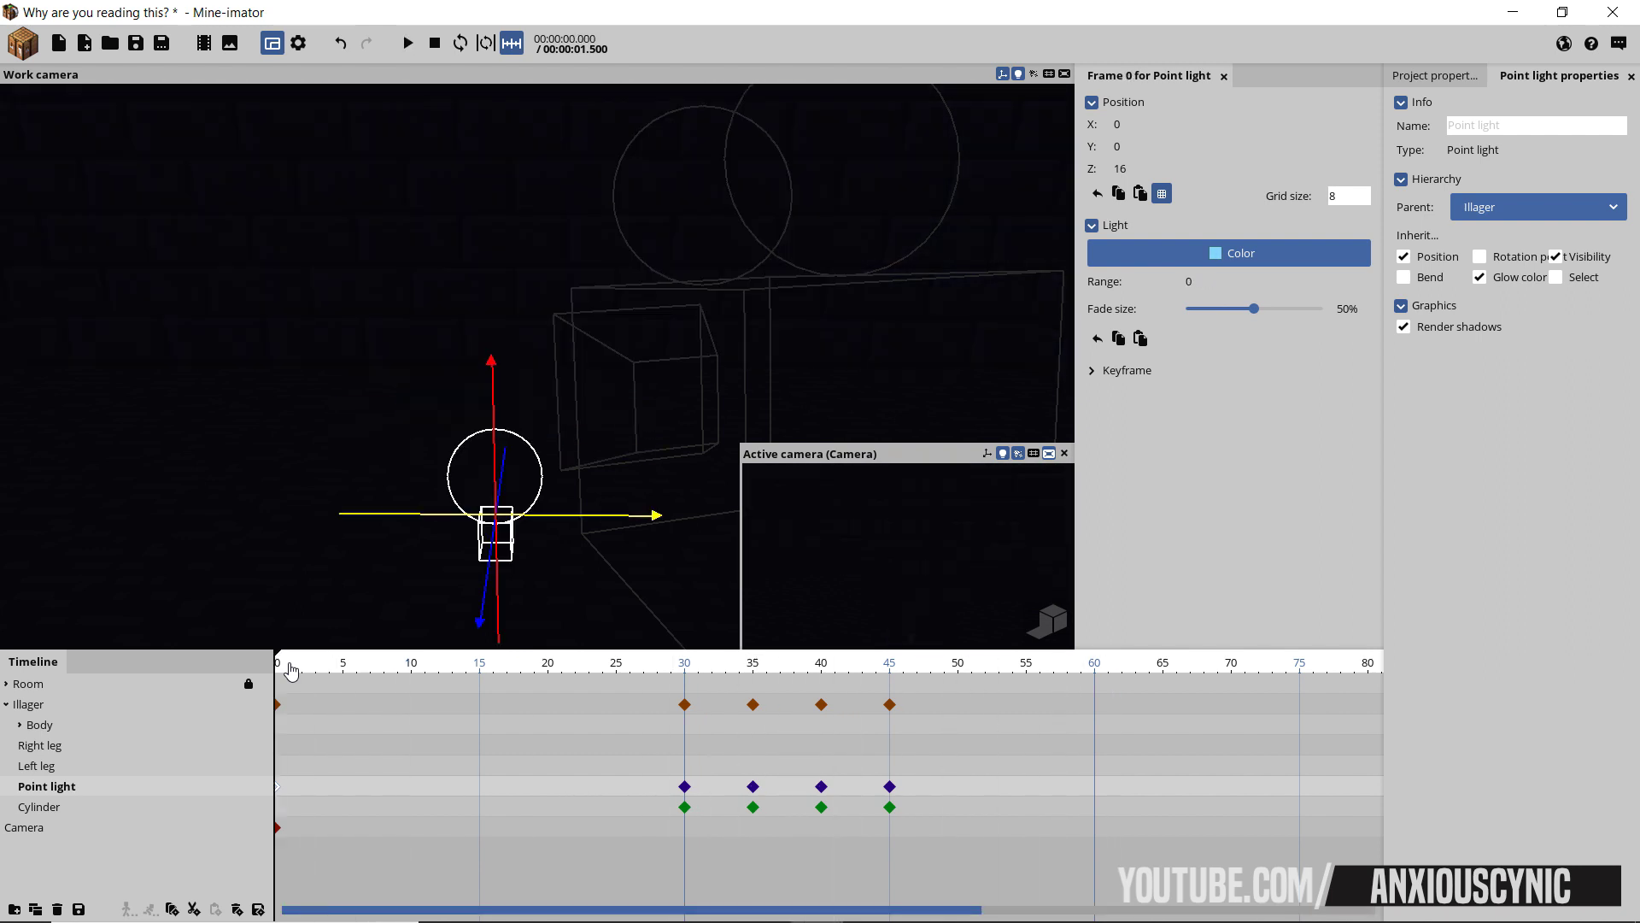
pyautogui.hotkey('ctrl', 's')
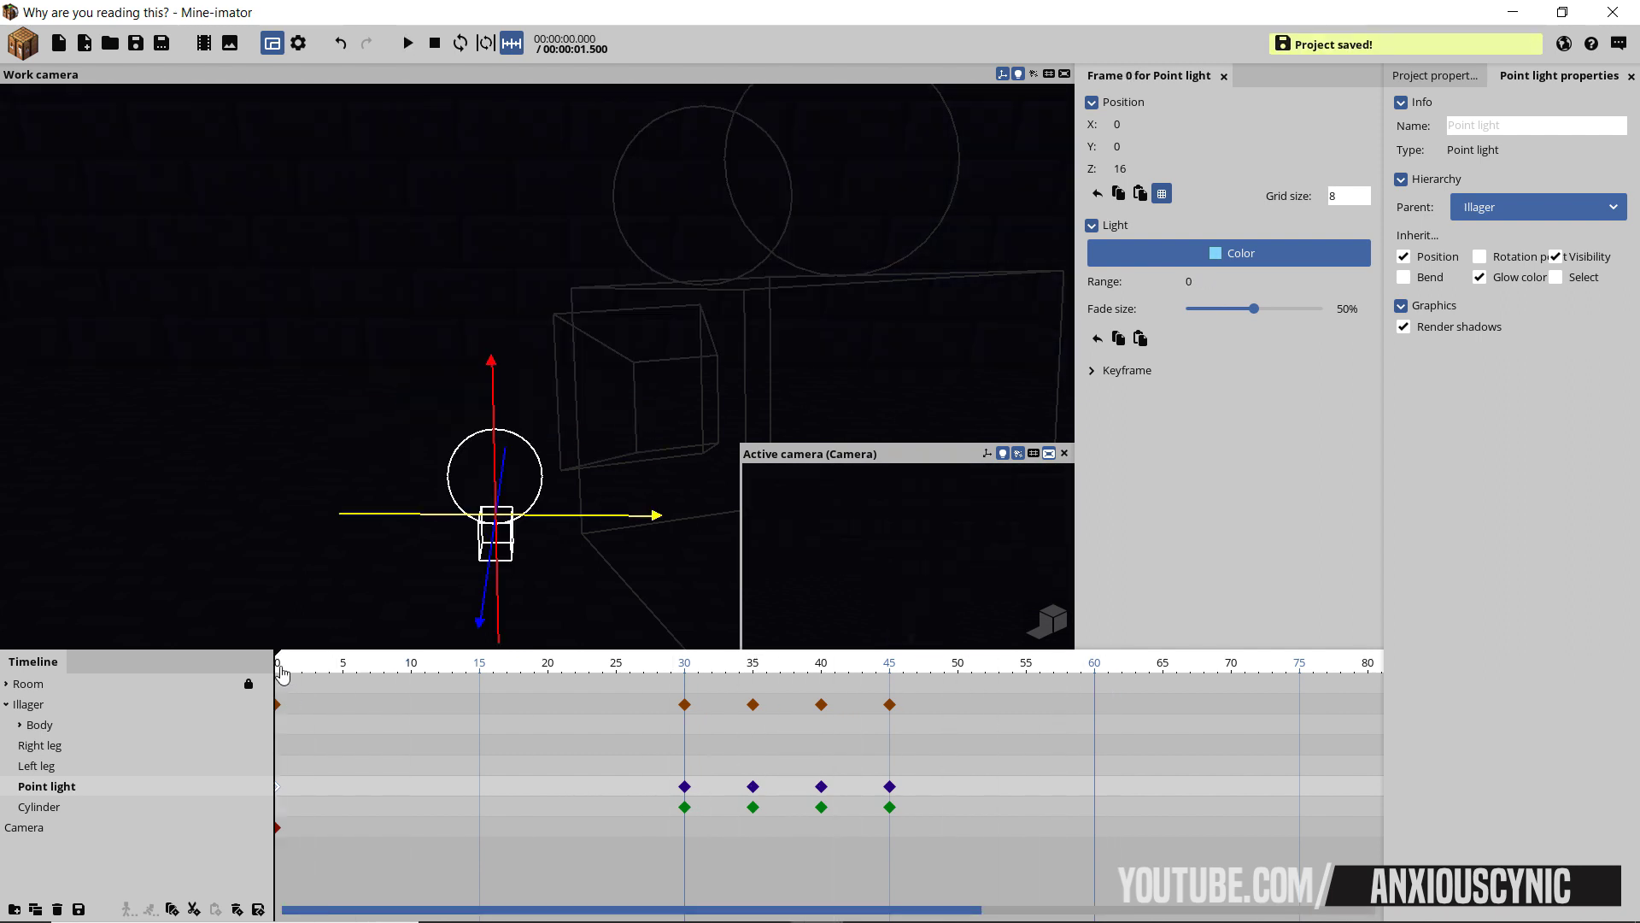
pyautogui.press('space')
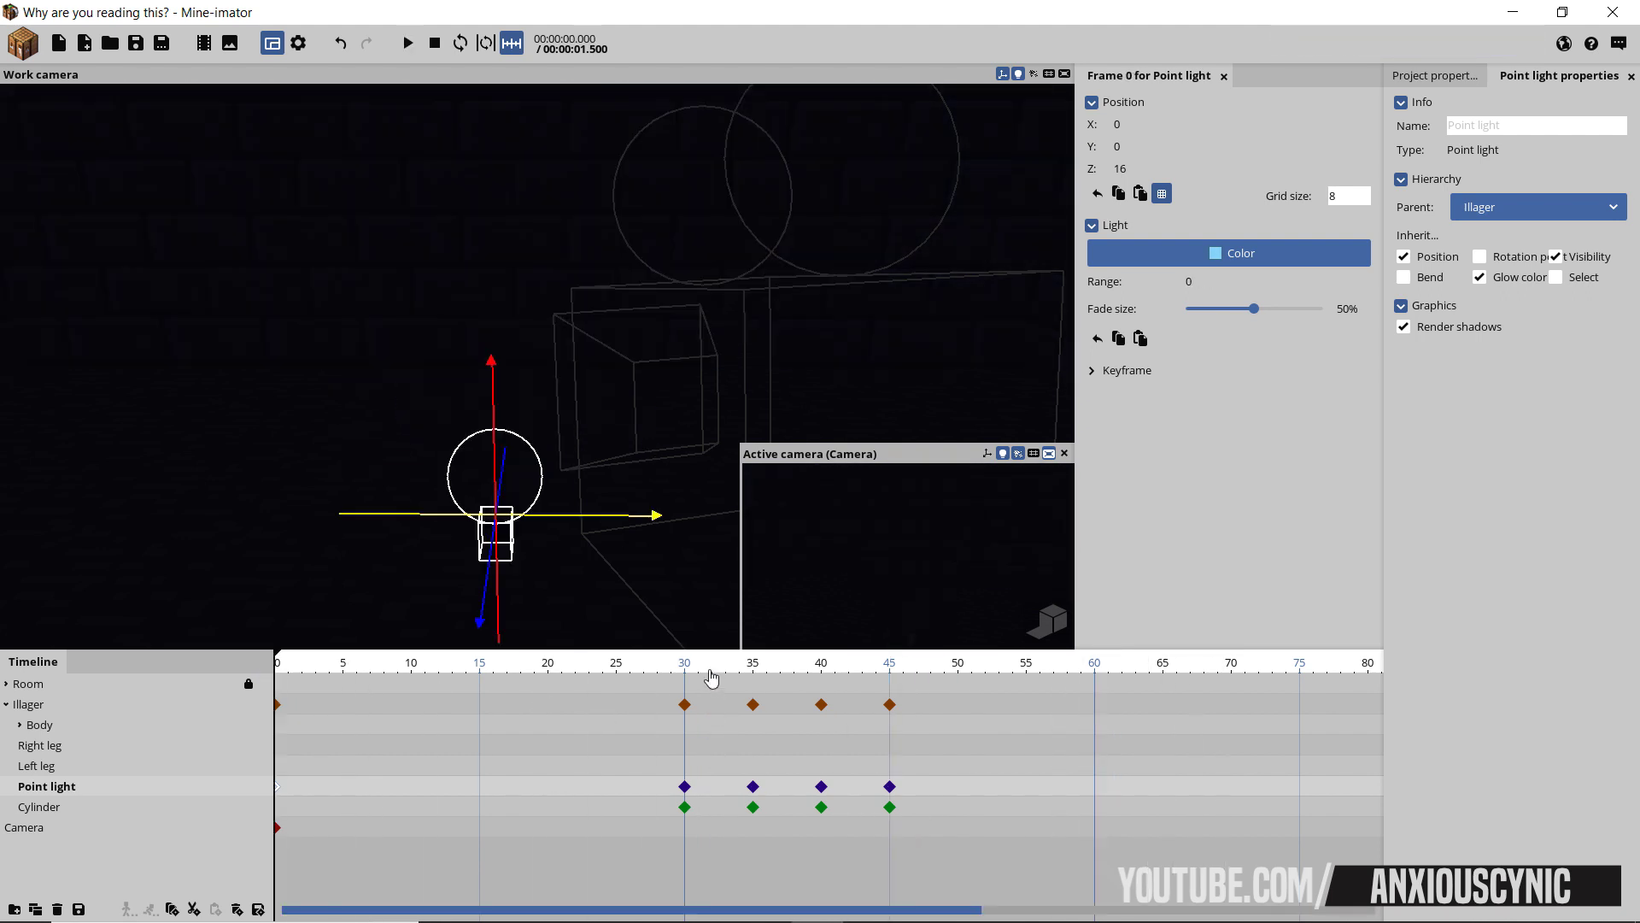
pyautogui.moveTo(712, 677); pyautogui.dragTo(248, 652)
pyautogui.hotkey('ctrl', 's')
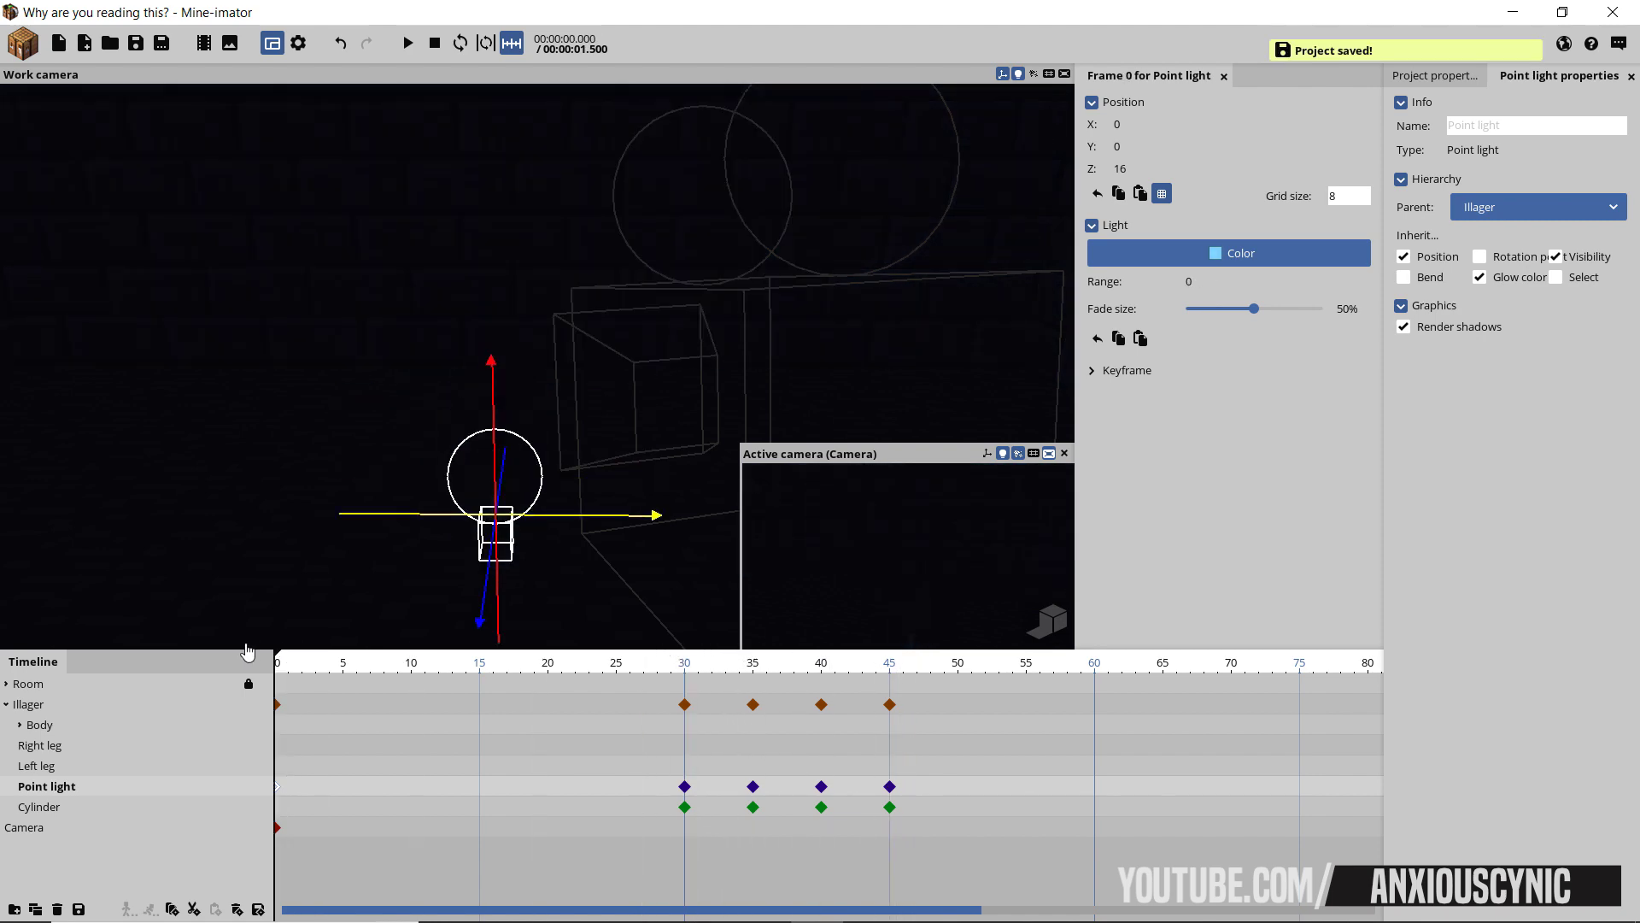
# - Enable rendered preview in the active camera view and play the animation from the start
pyautogui.click(1051, 622)
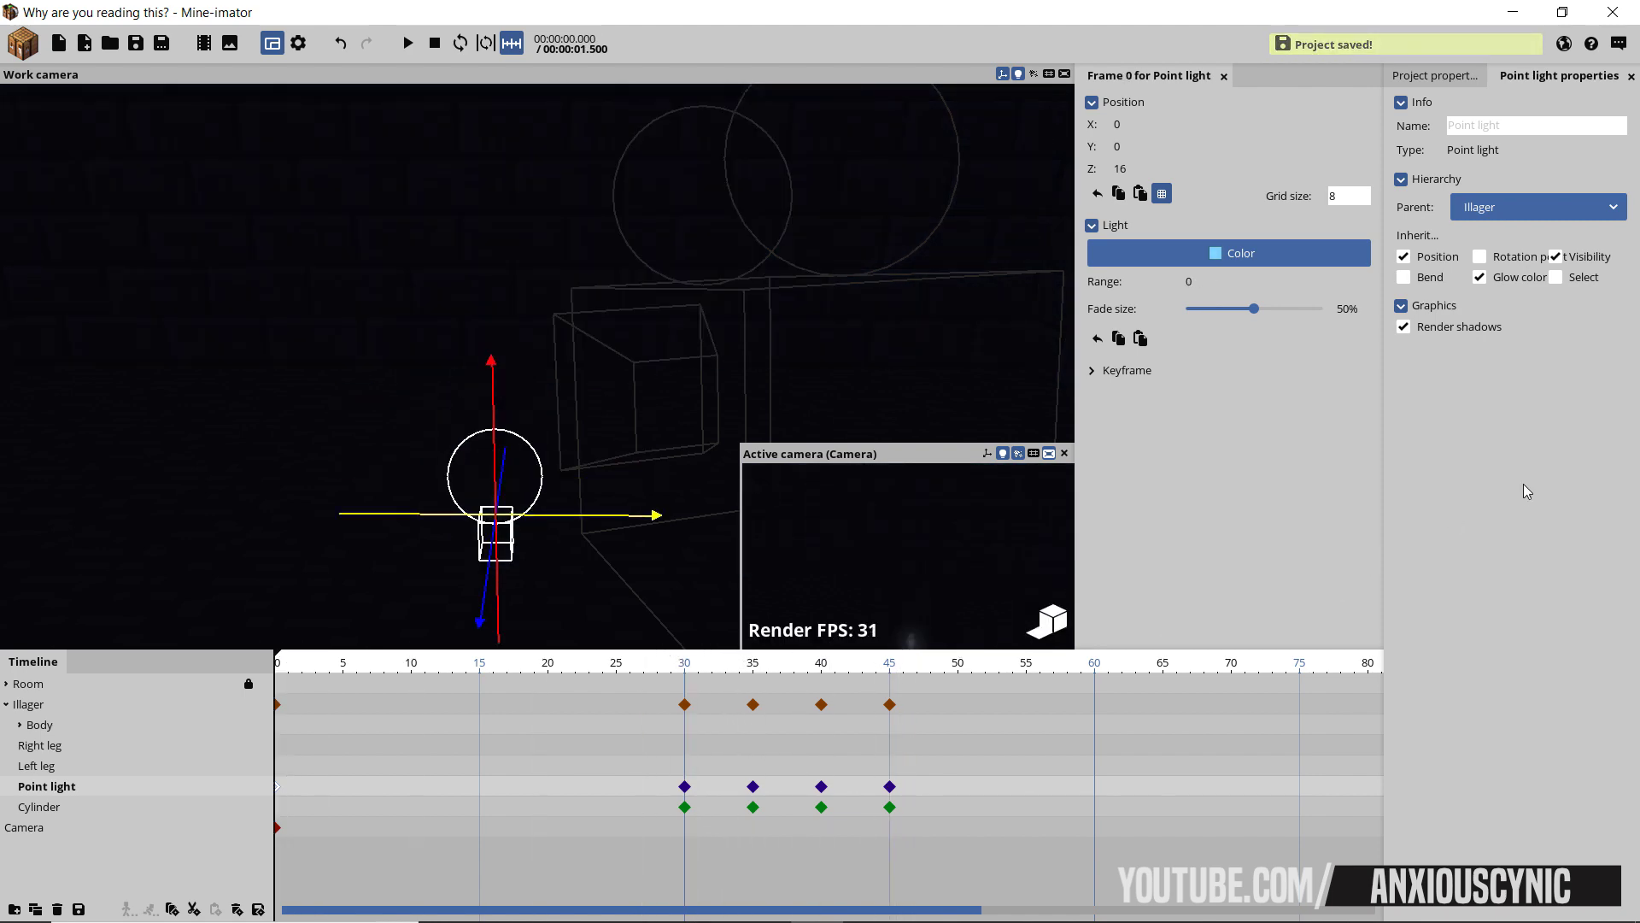
pyautogui.press('space')
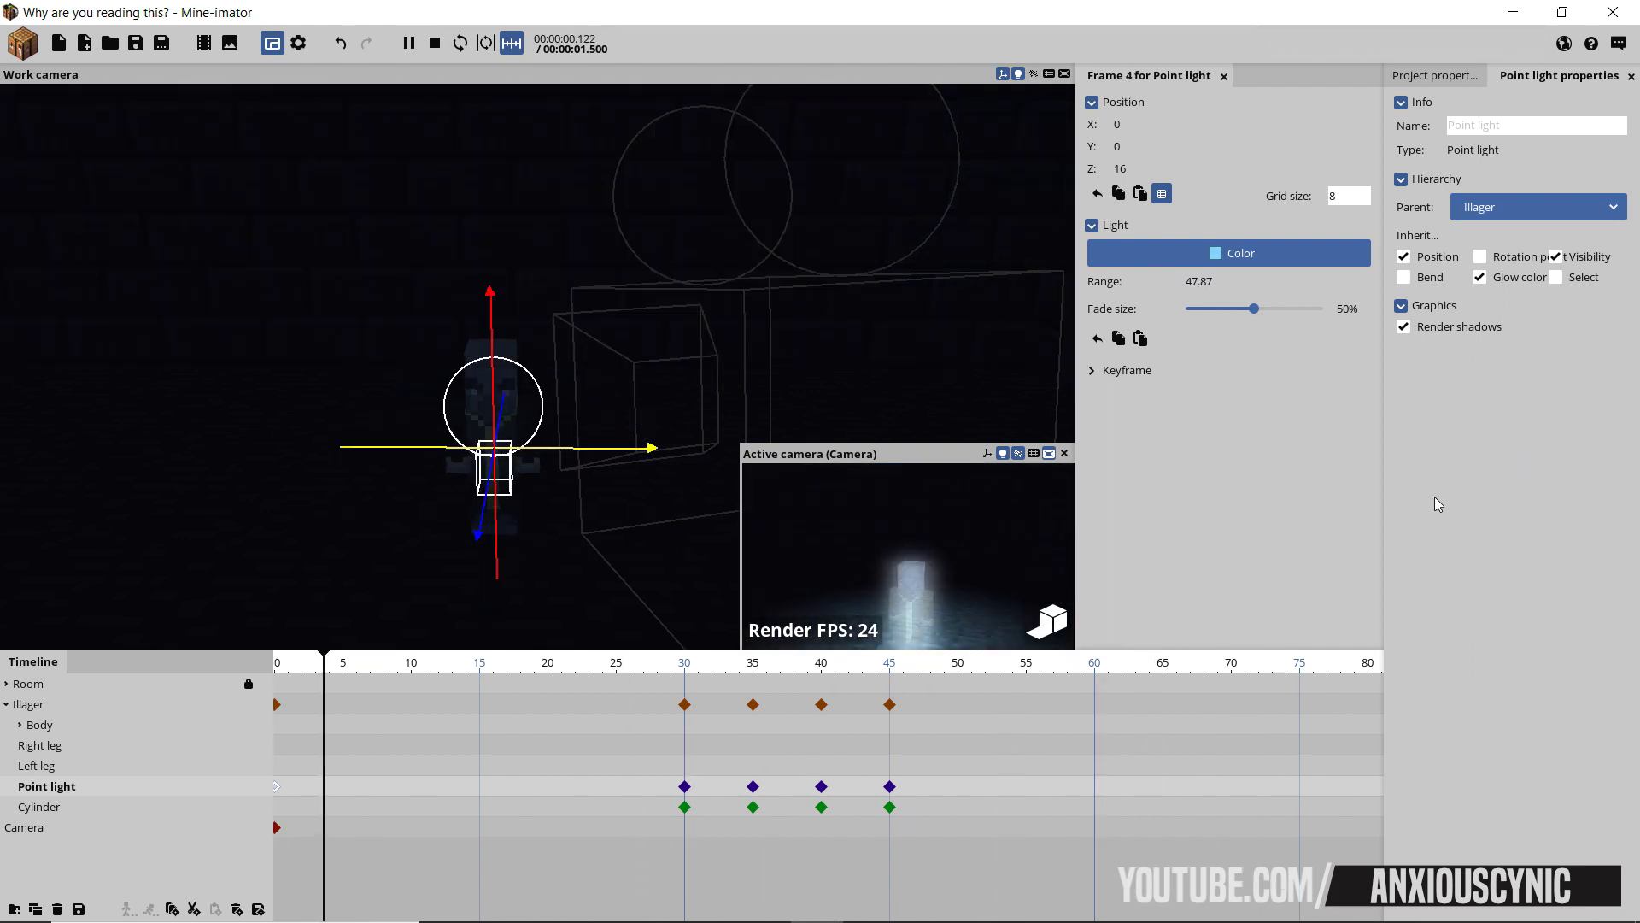
pyautogui.press('space')
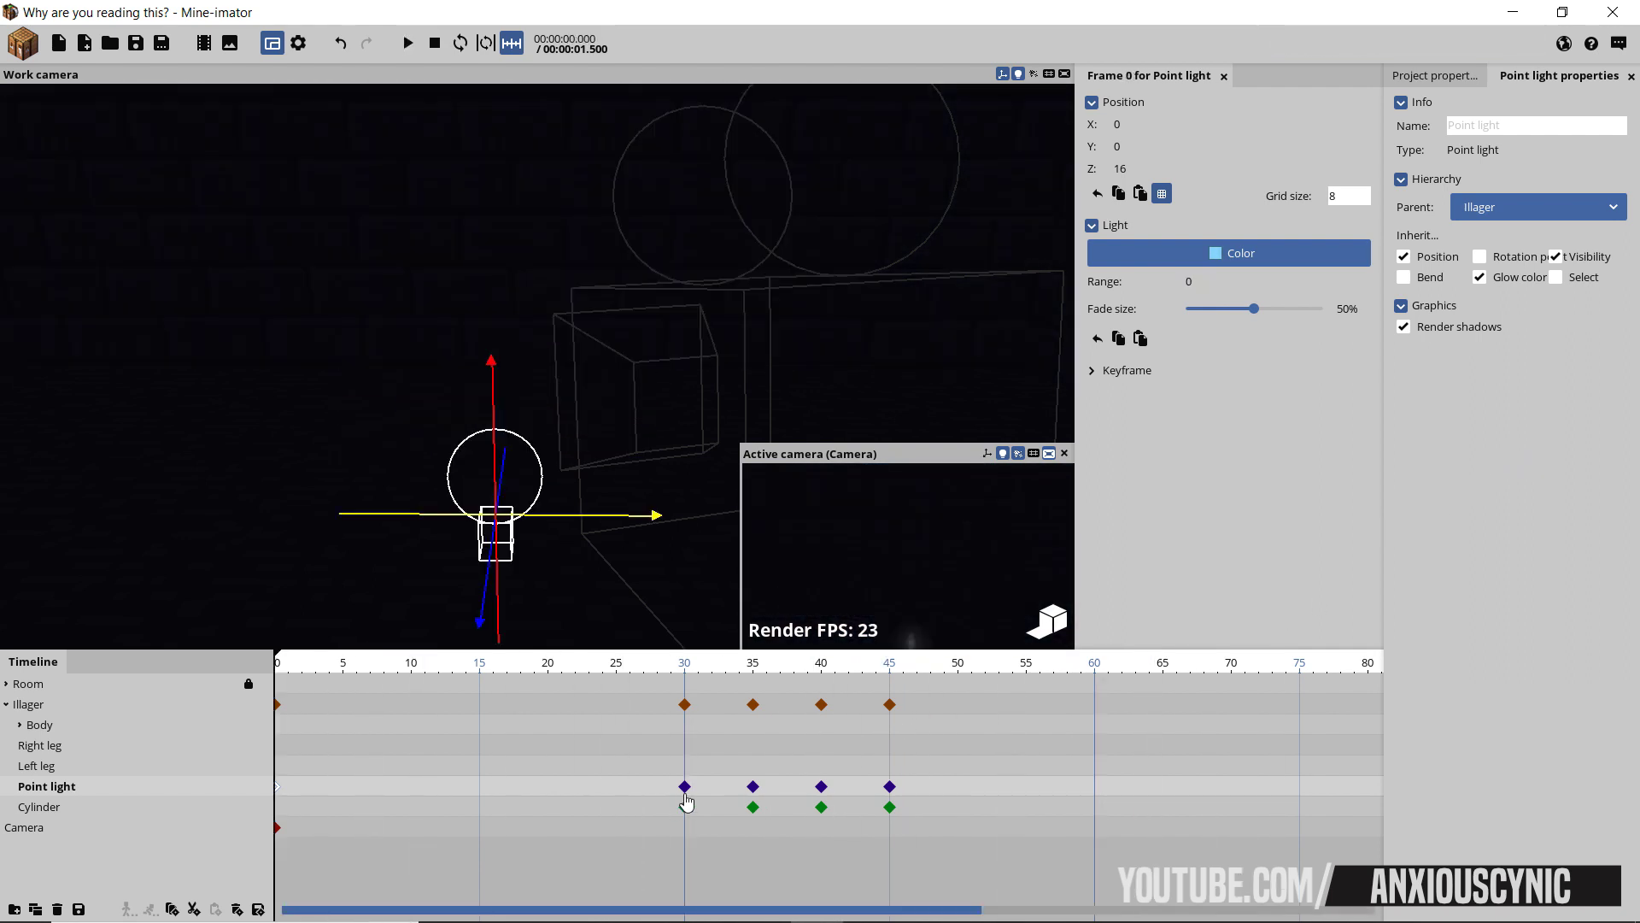
# - Move the Cylinder's keyframe from frame 30 to frame 20
pyautogui.click(684, 806)
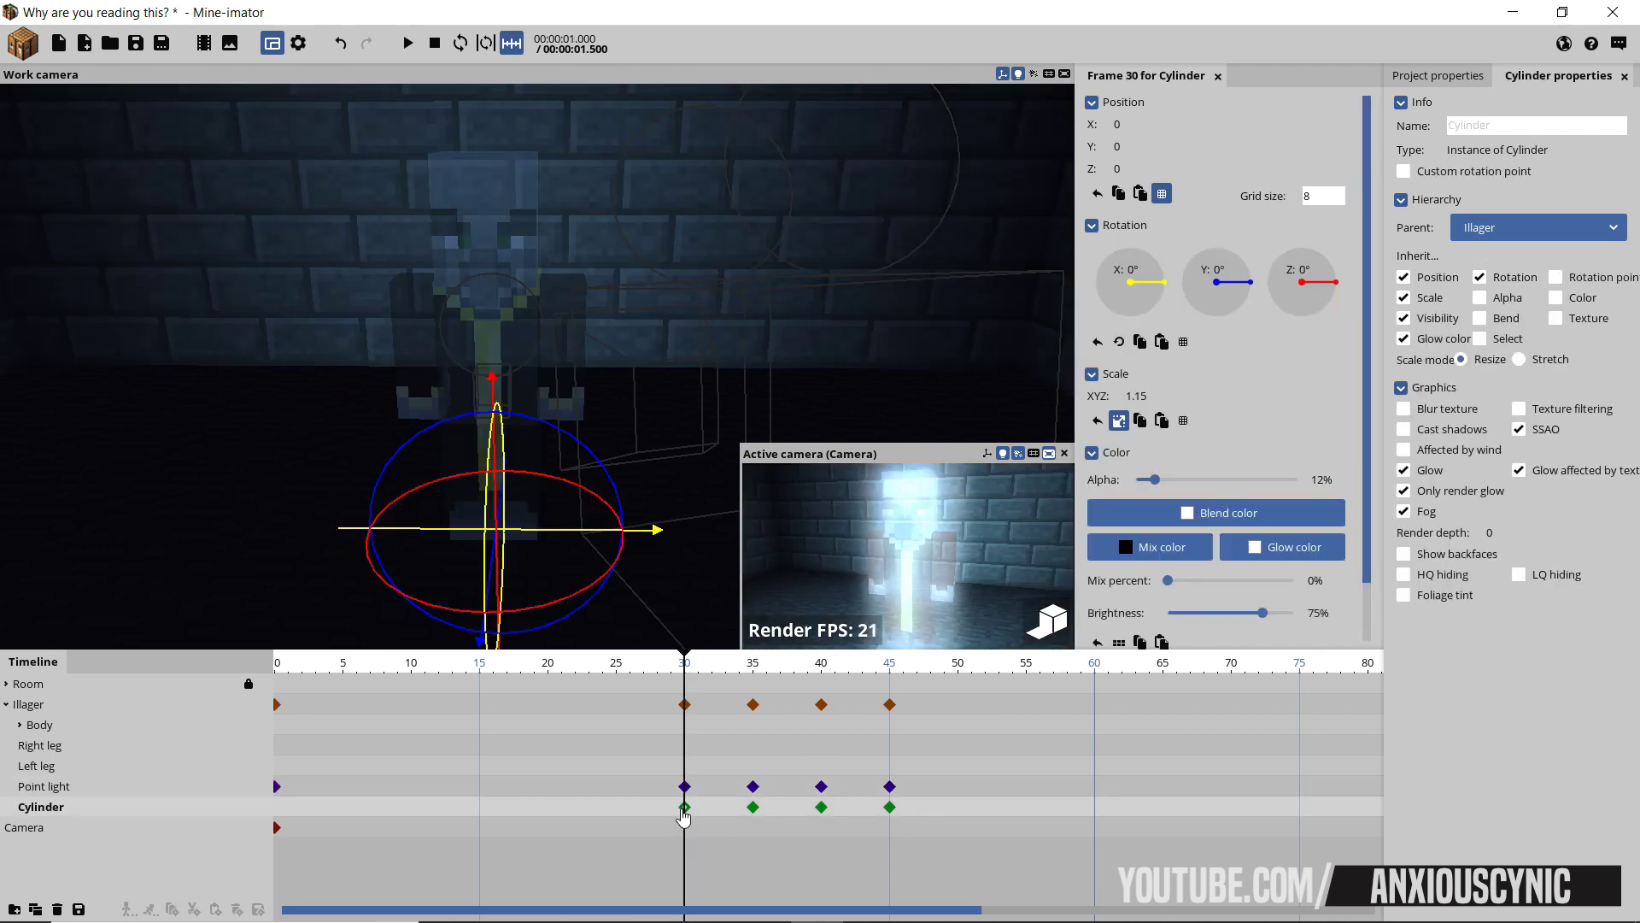
pyautogui.click(684, 807)
pyautogui.moveTo(684, 818); pyautogui.dragTo(545, 818)
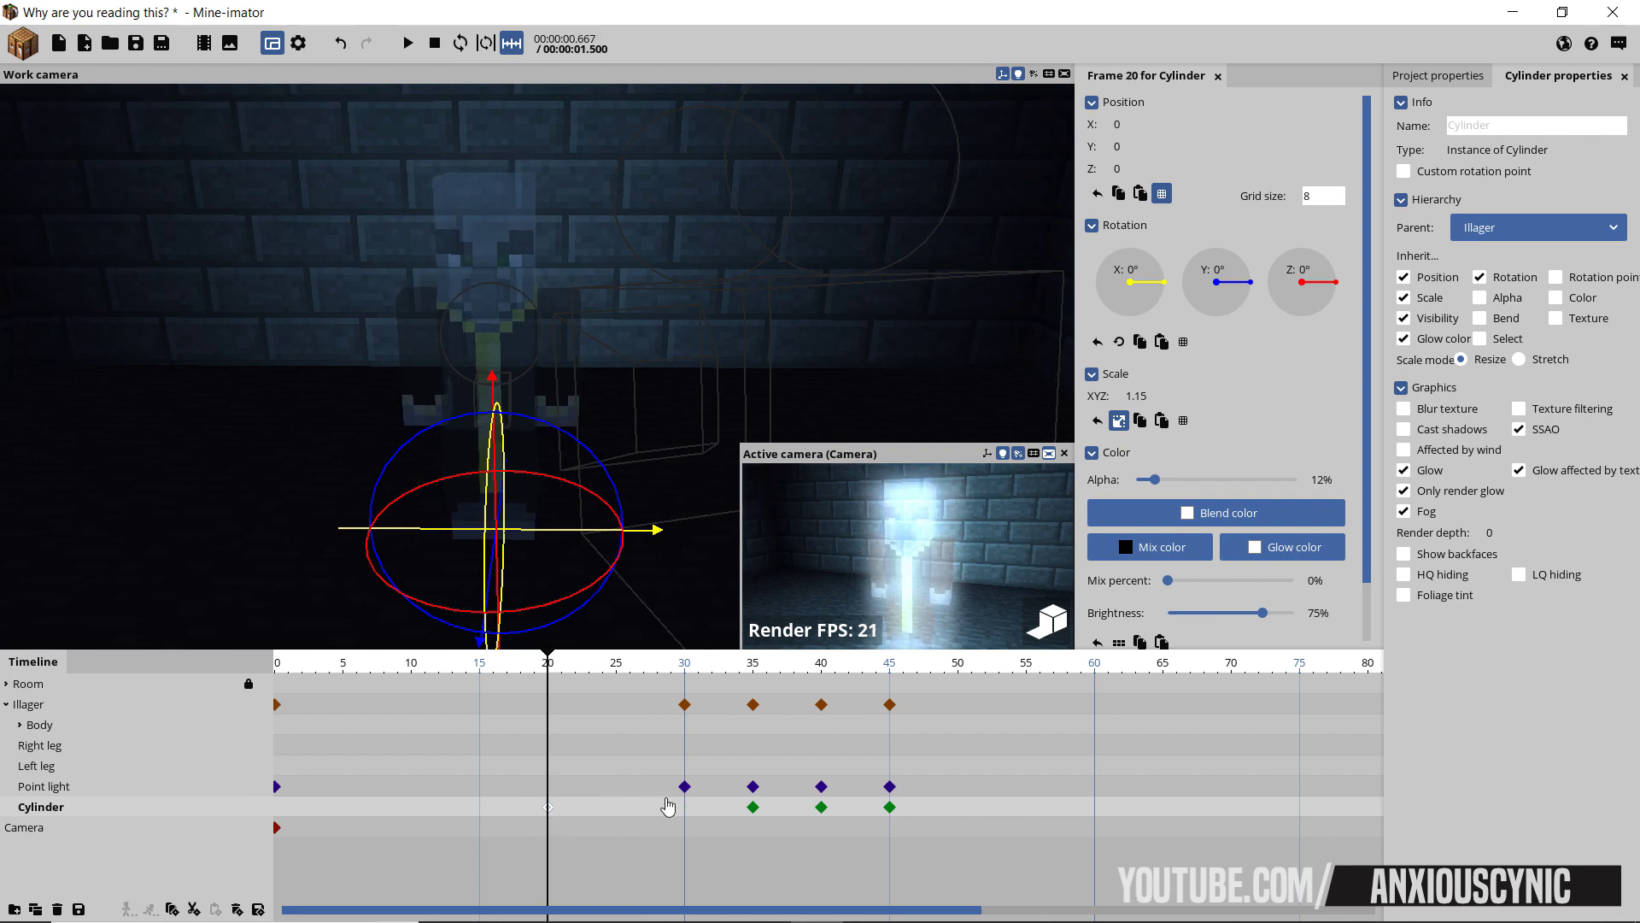
# - Add a Cylinder keyframe at frame 30 with the alpha set to 5%
pyautogui.click(685, 817)
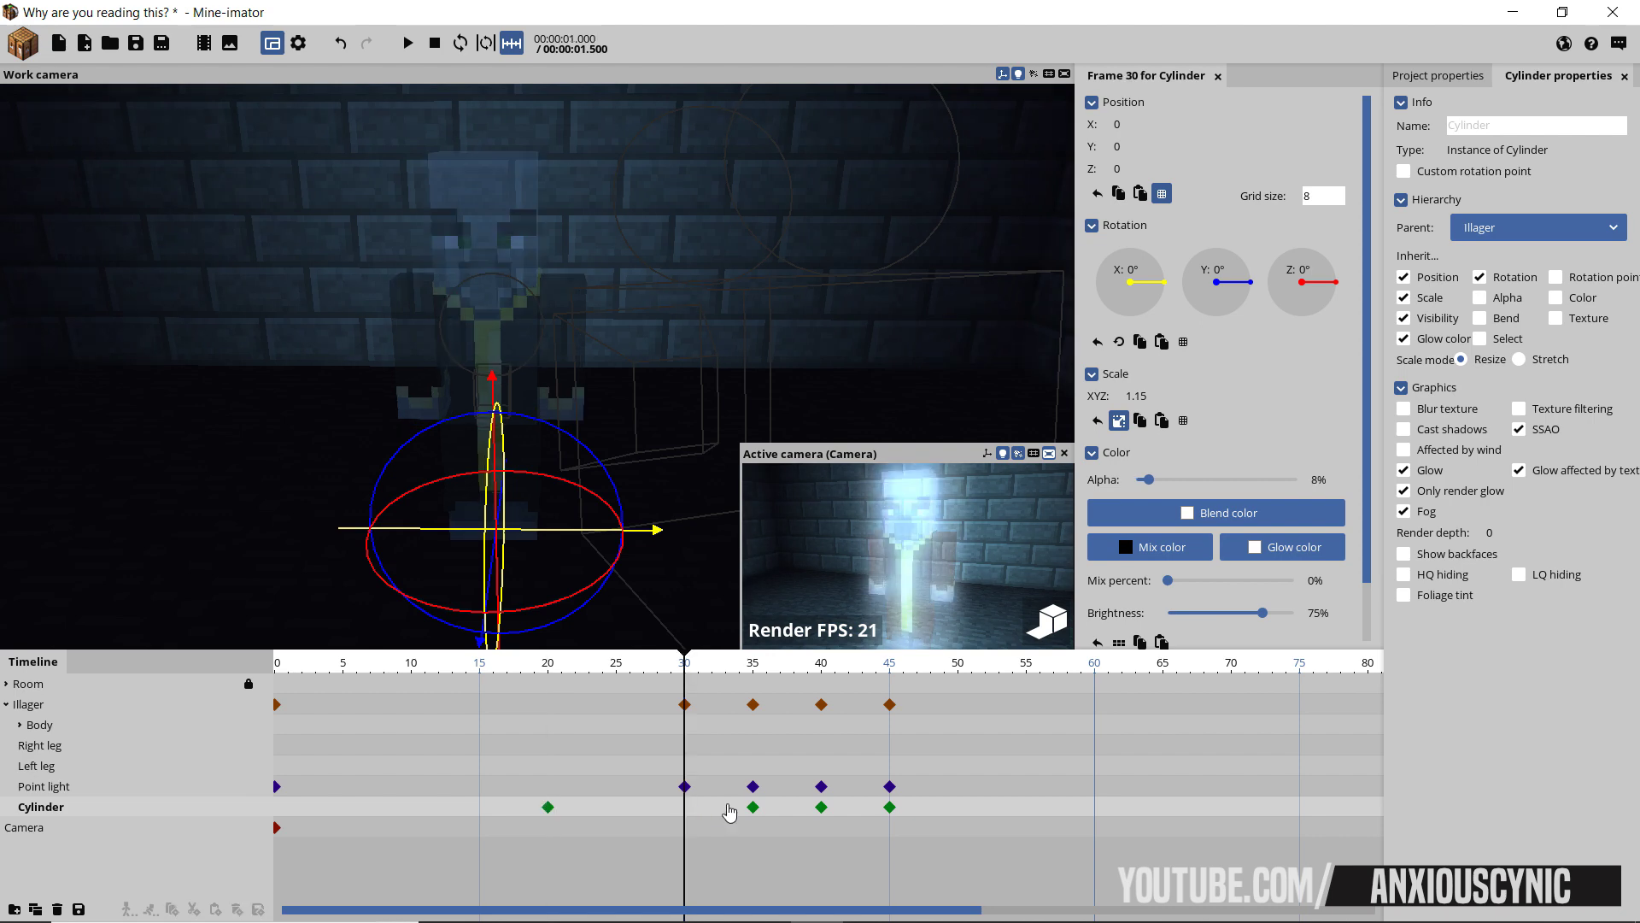
pyautogui.click(752, 816)
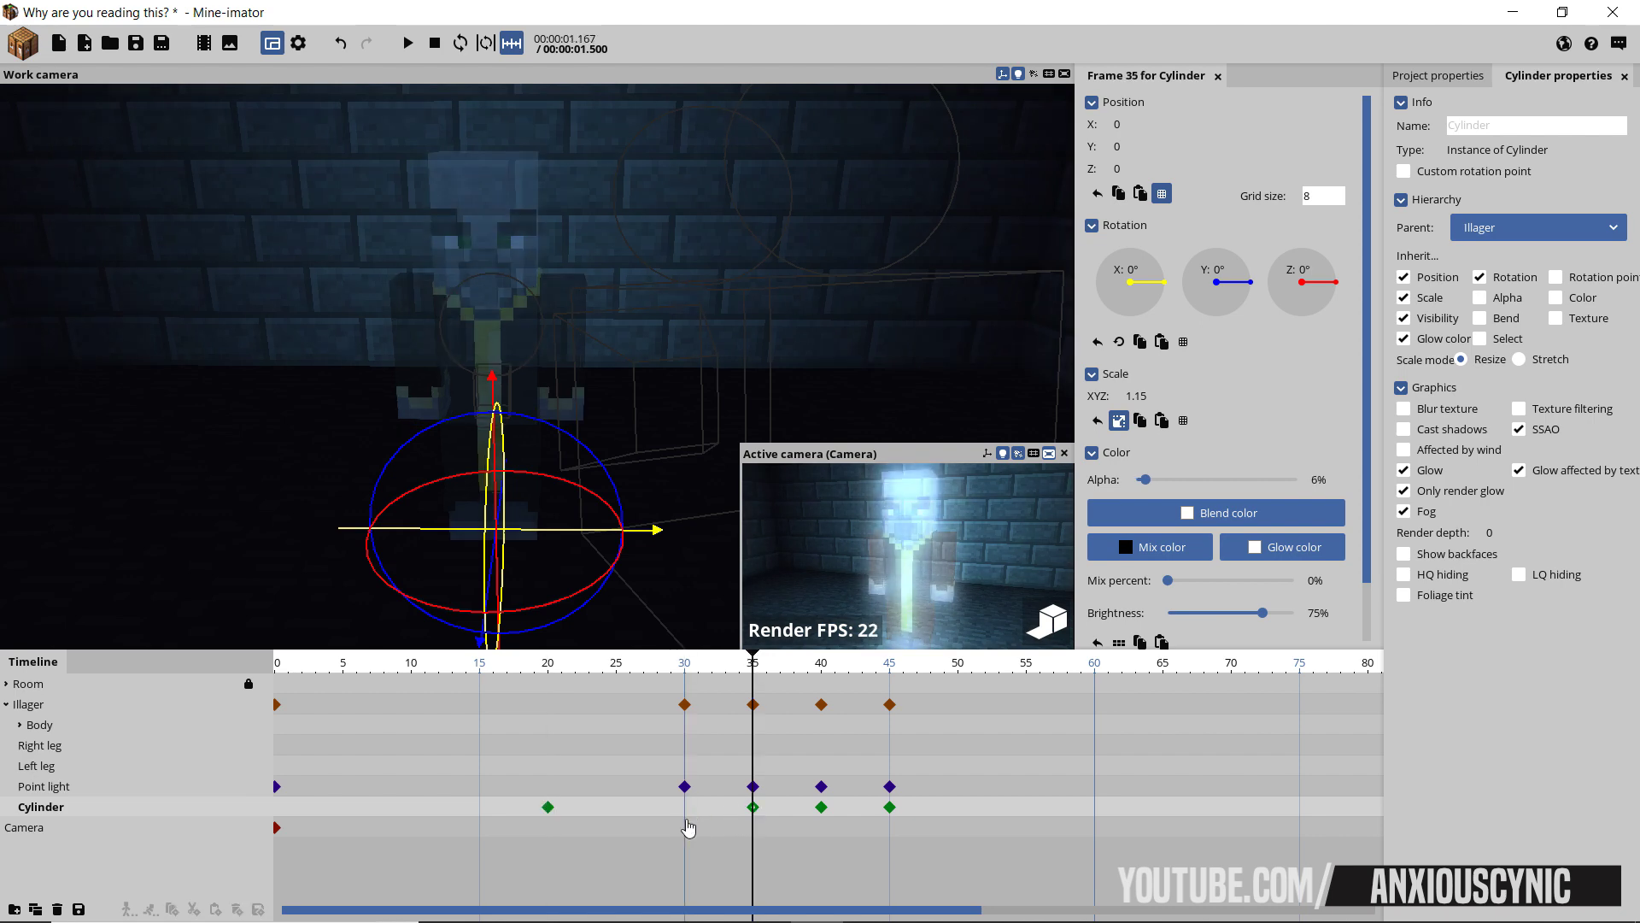
pyautogui.click(687, 819)
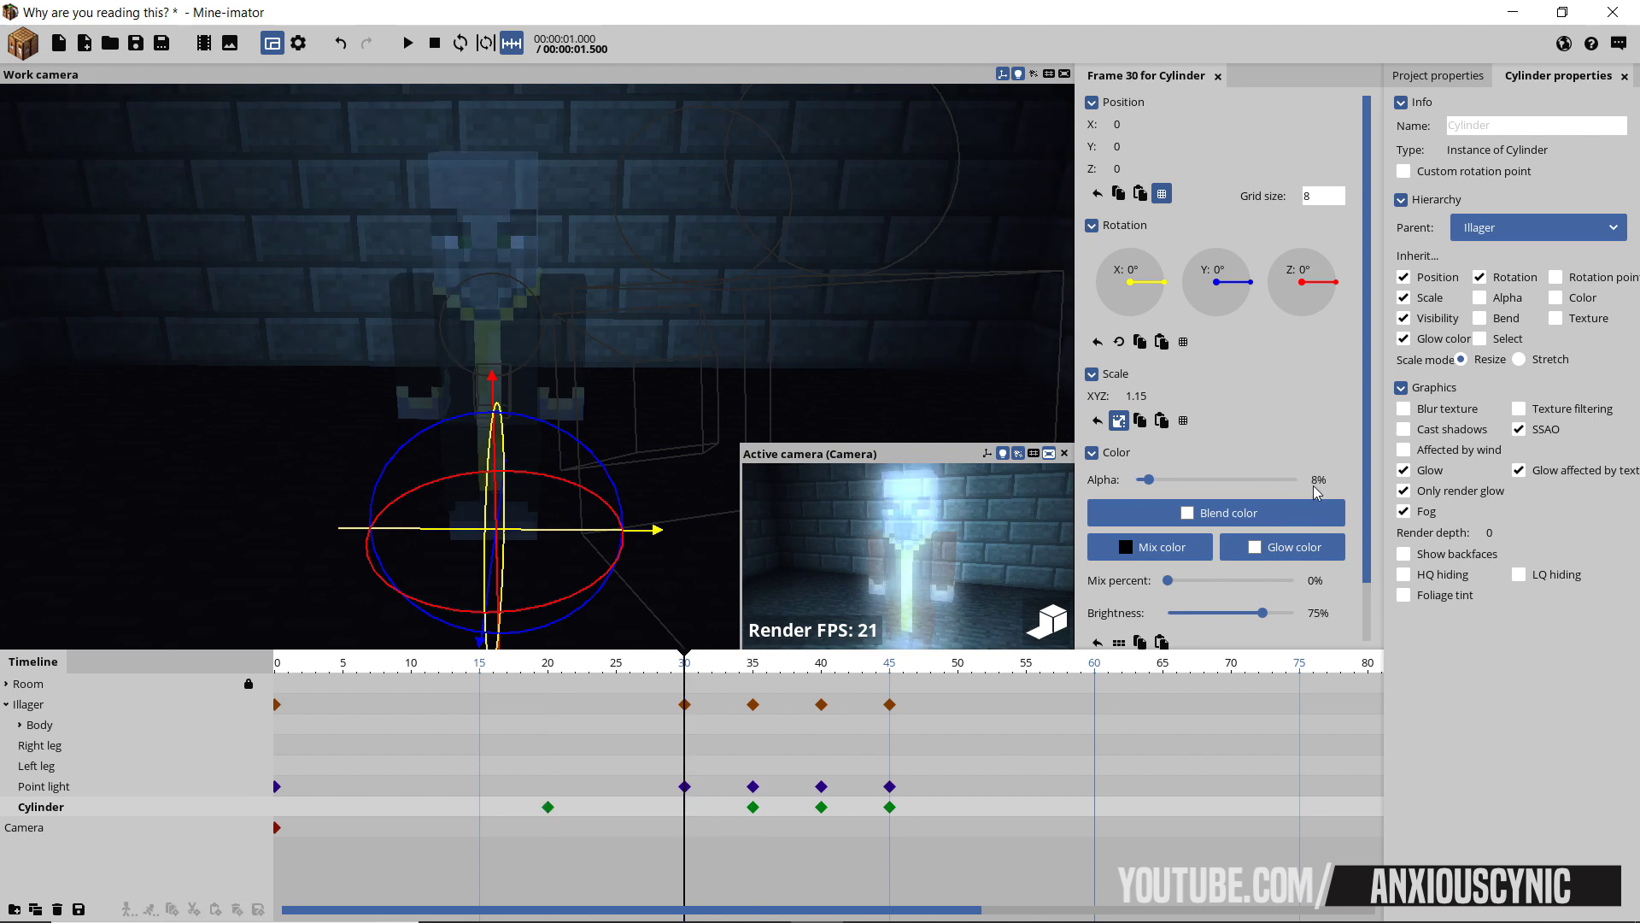
pyautogui.write('5')
pyautogui.press('Return')
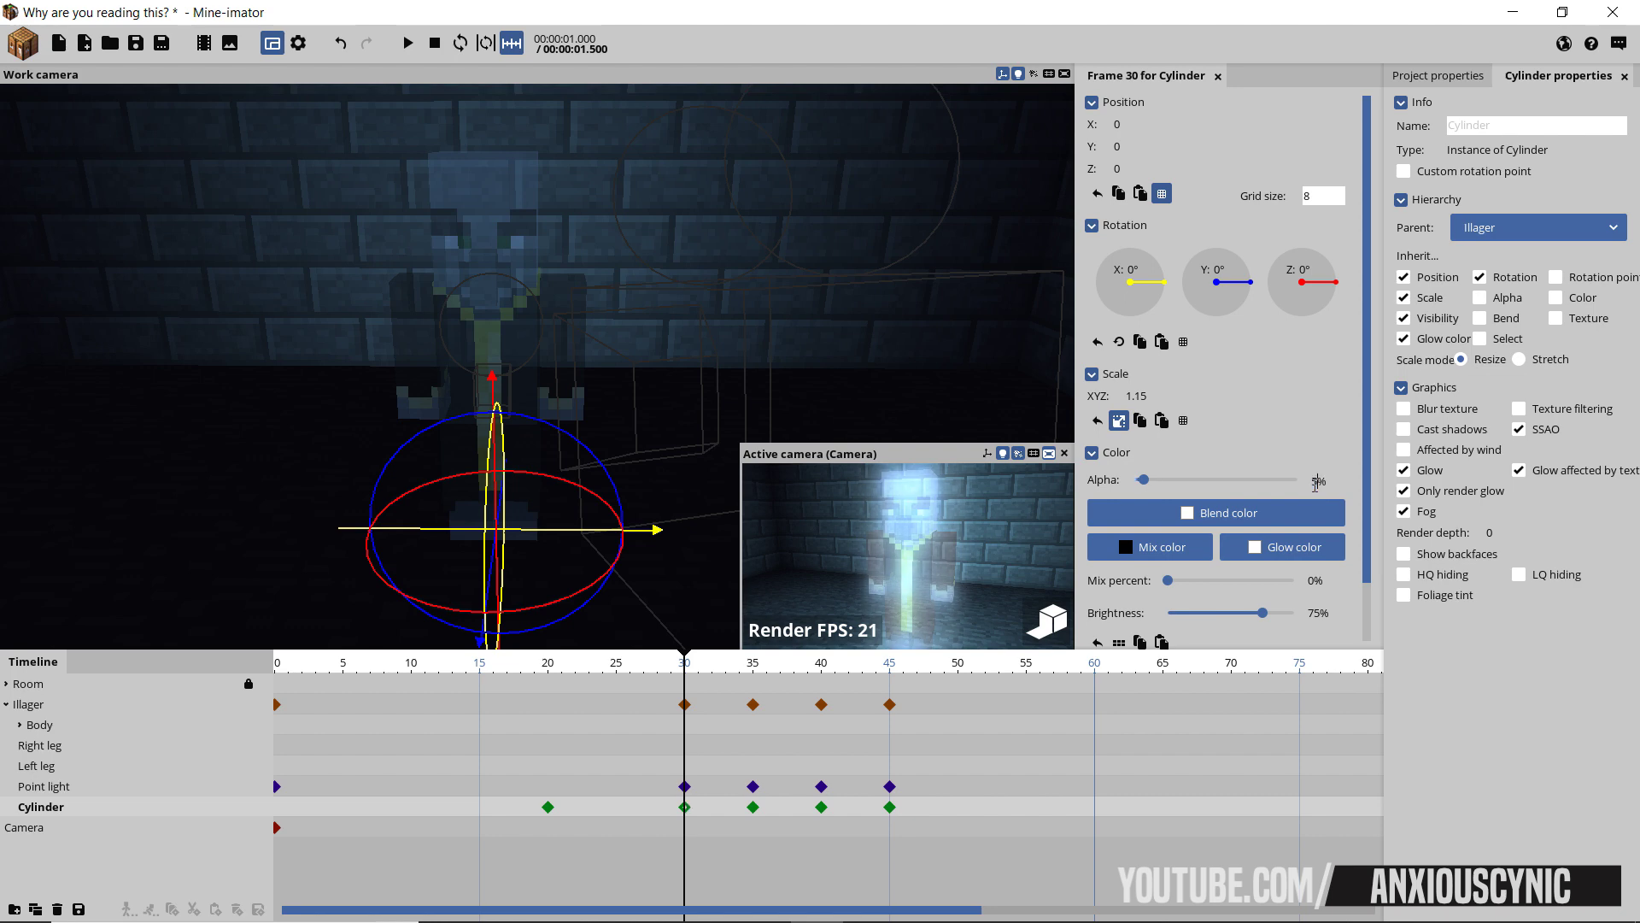
# - Set the Cylinder's alpha to 5% on its frame 40 keyframe
pyautogui.click(752, 812)
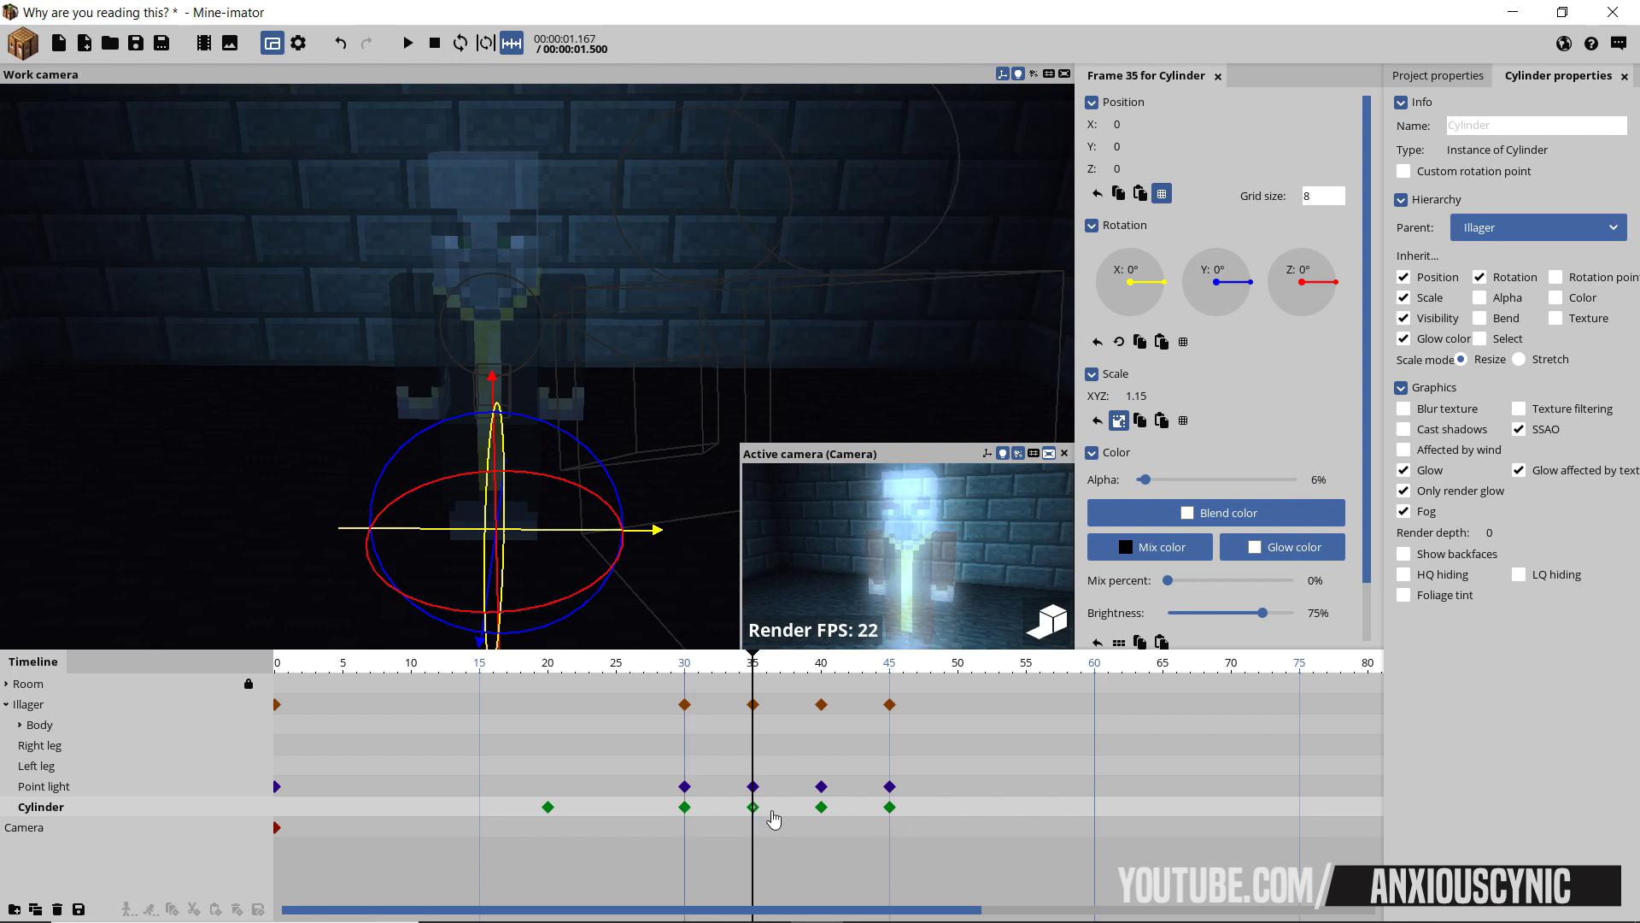
pyautogui.click(810, 812)
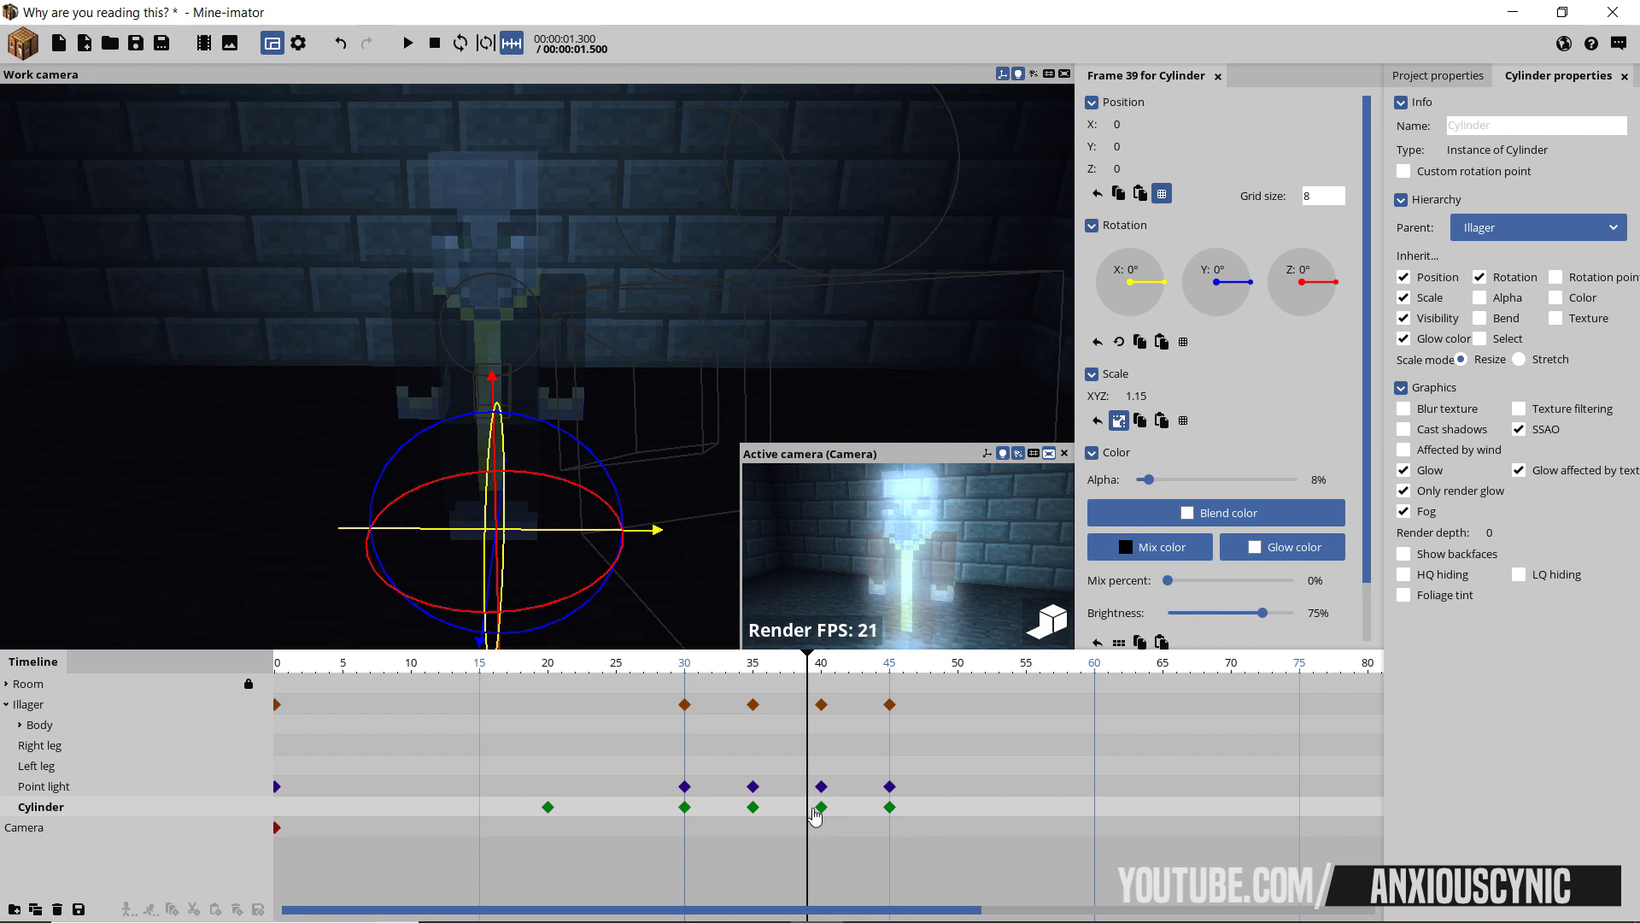
pyautogui.click(817, 809)
pyautogui.click(823, 808)
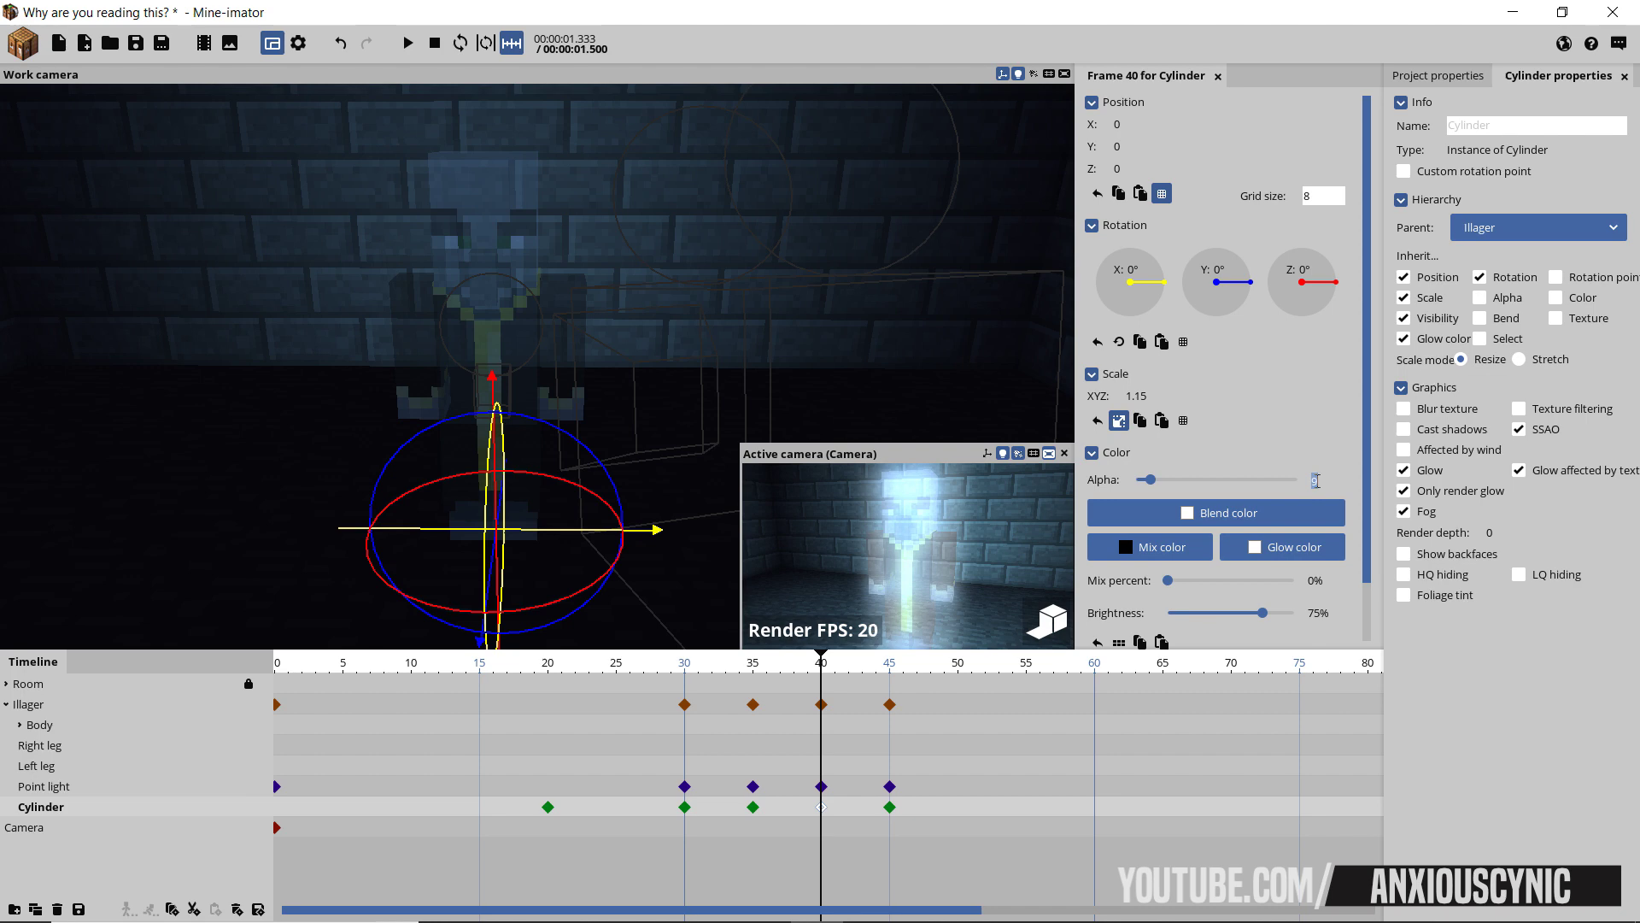
pyautogui.write('5')
pyautogui.press('Return')
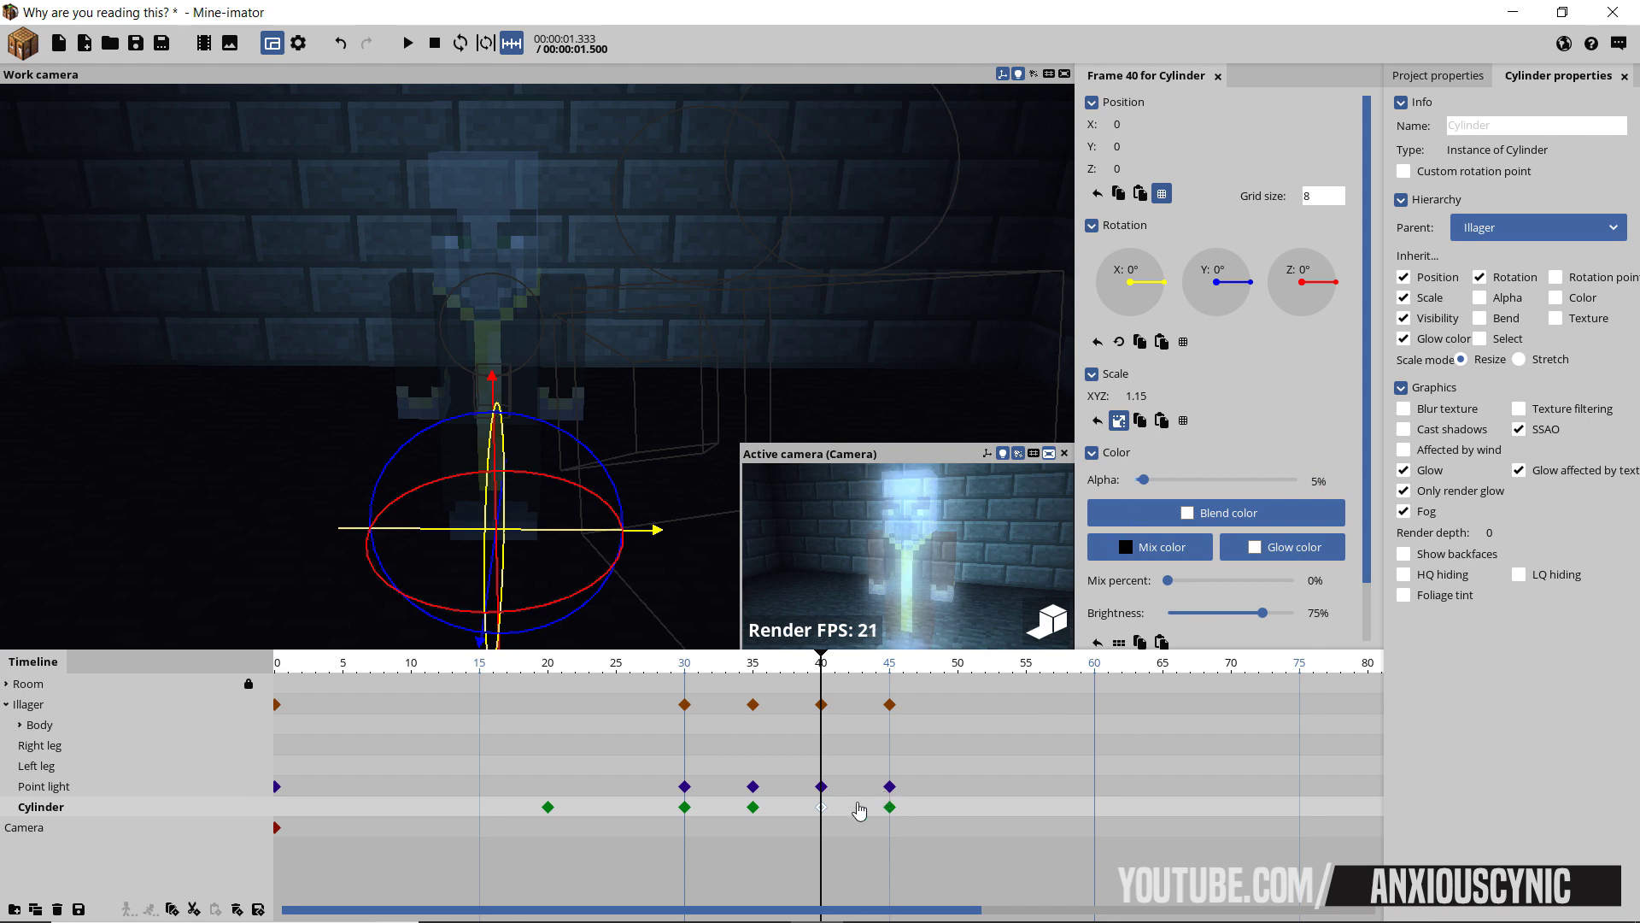
# - Set the Cylinder's alpha at frame 35 to 8% and review its keyframes from frame 30 to 45
pyautogui.click(752, 806)
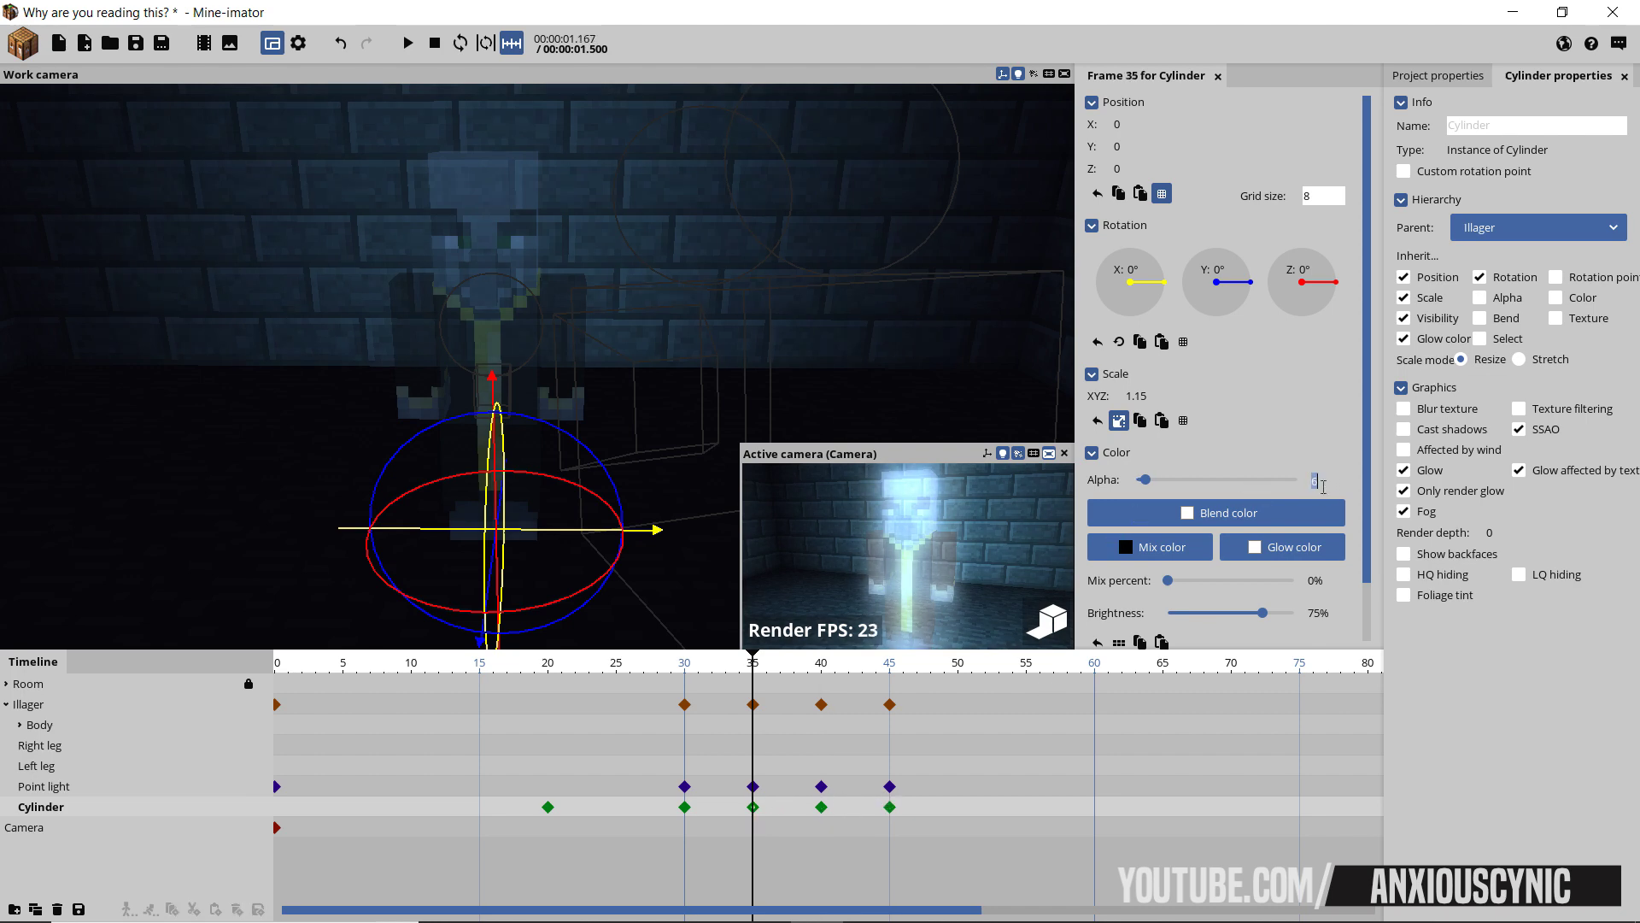
pyautogui.write('8')
pyautogui.press('Return')
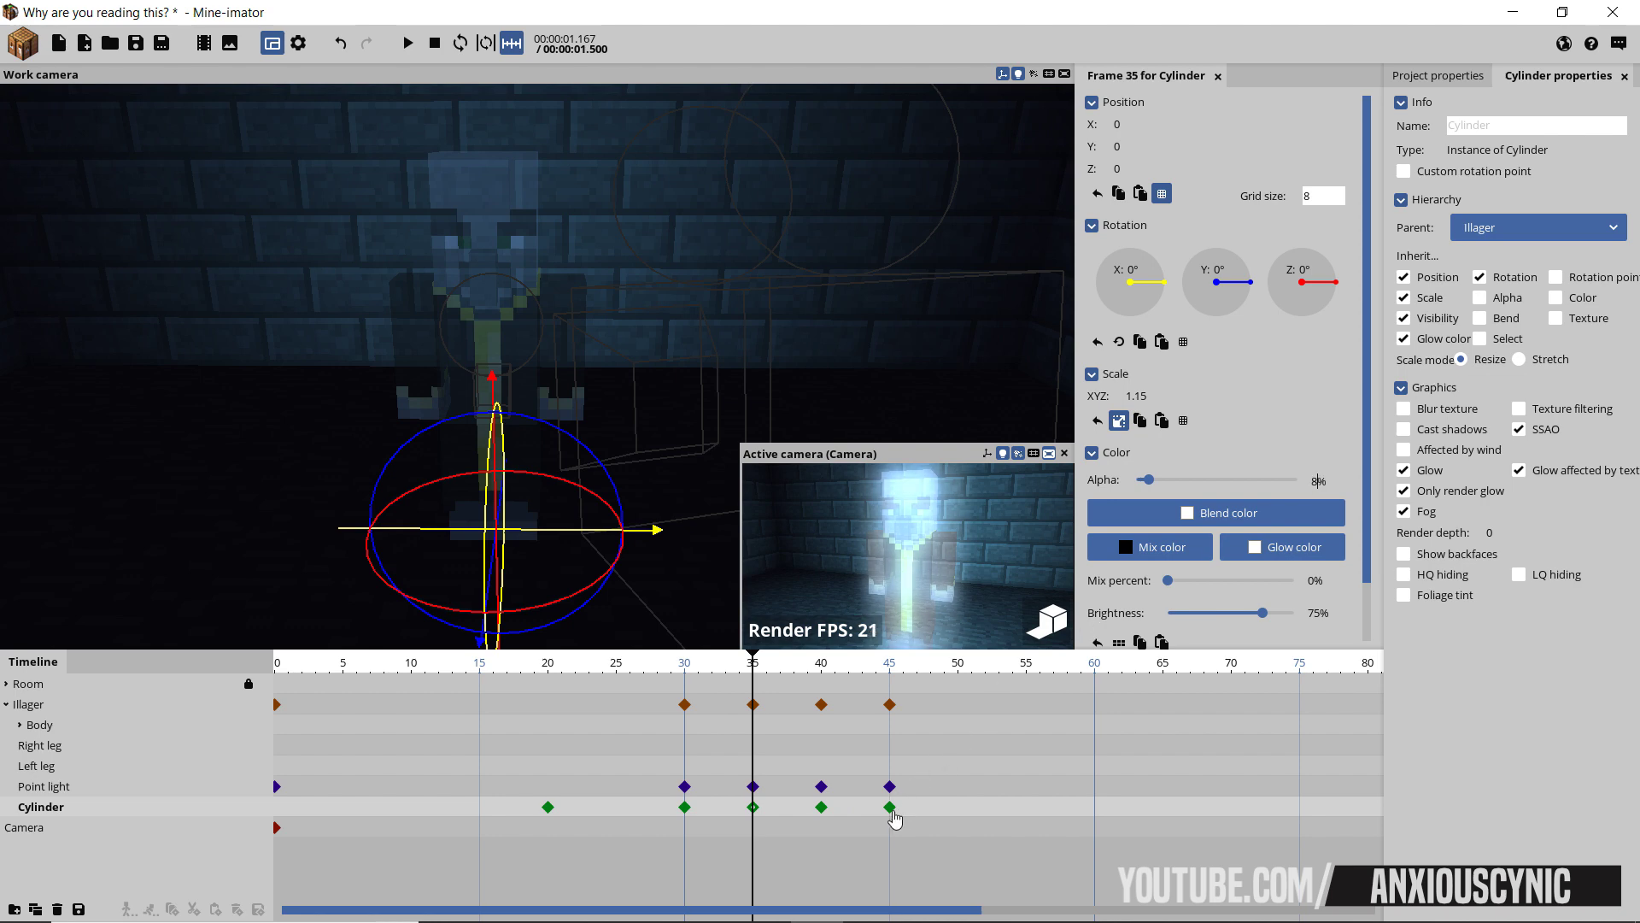
pyautogui.click(891, 810)
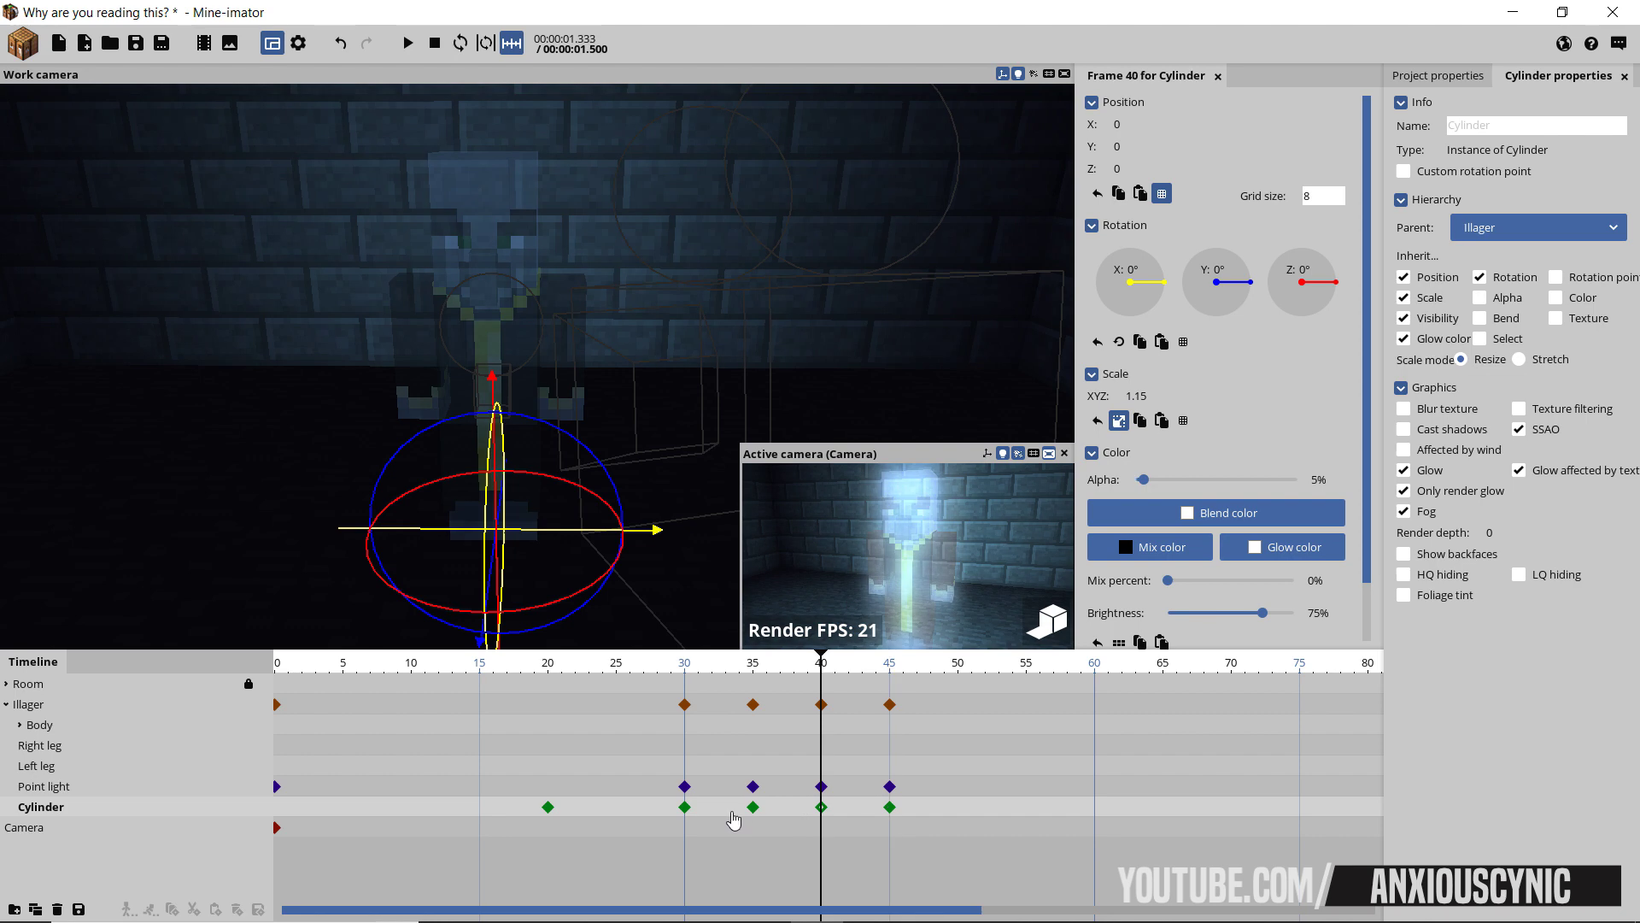
pyautogui.click(684, 807)
pyautogui.click(752, 809)
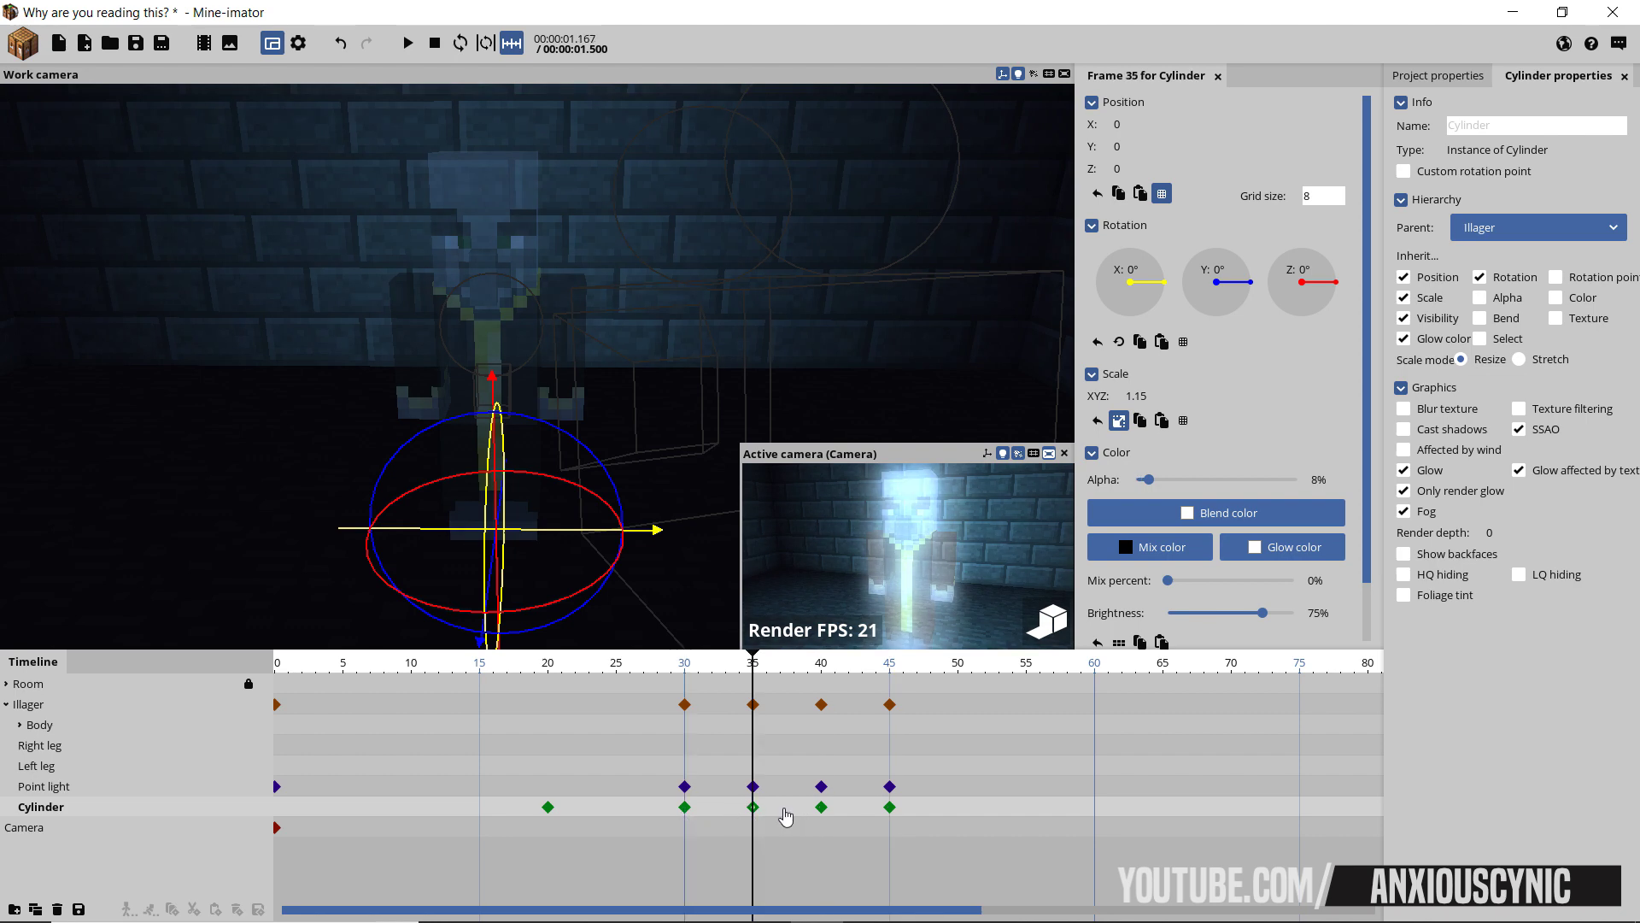
pyautogui.click(820, 808)
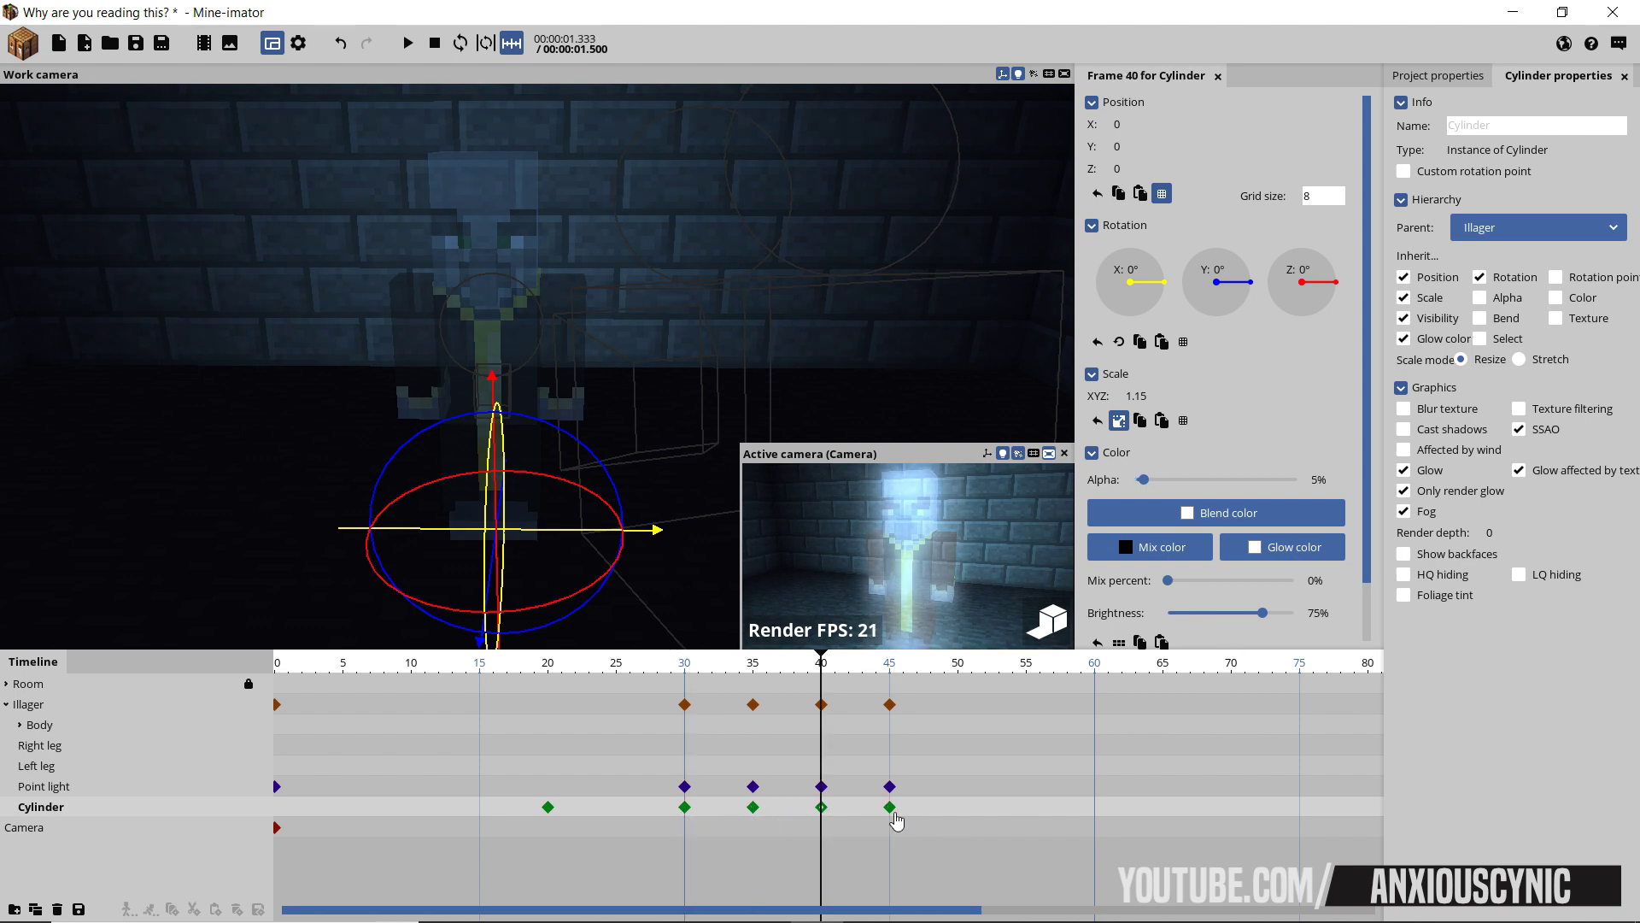
pyautogui.click(889, 807)
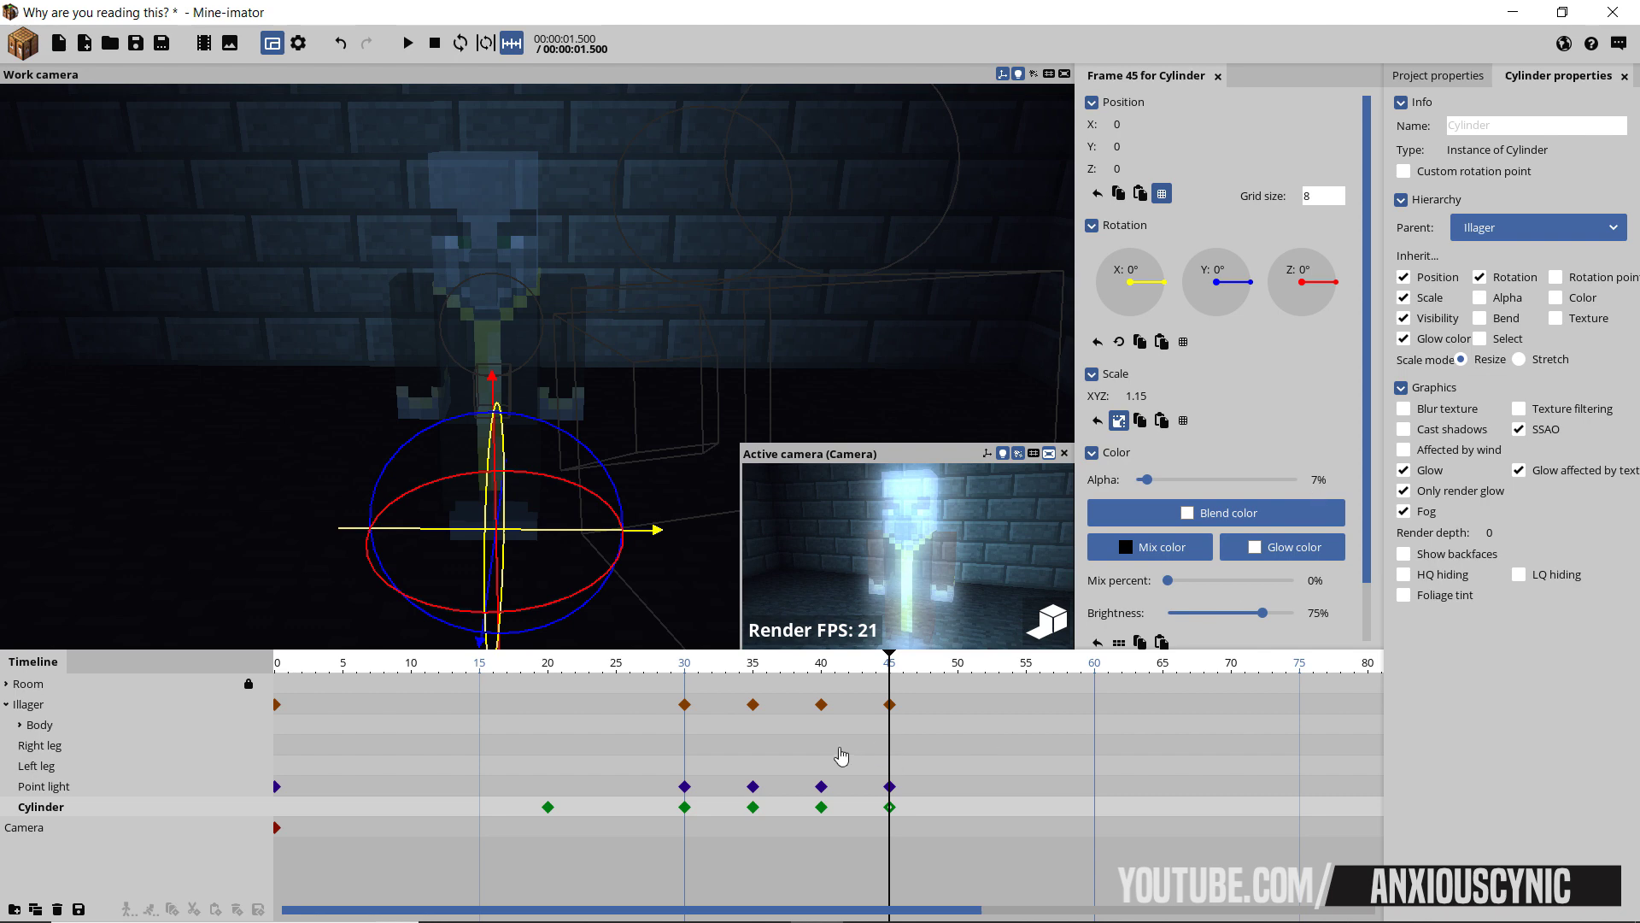
# - Preview the flicker from frame 27 and save the project
pyautogui.click(643, 668)
pyautogui.press('space')
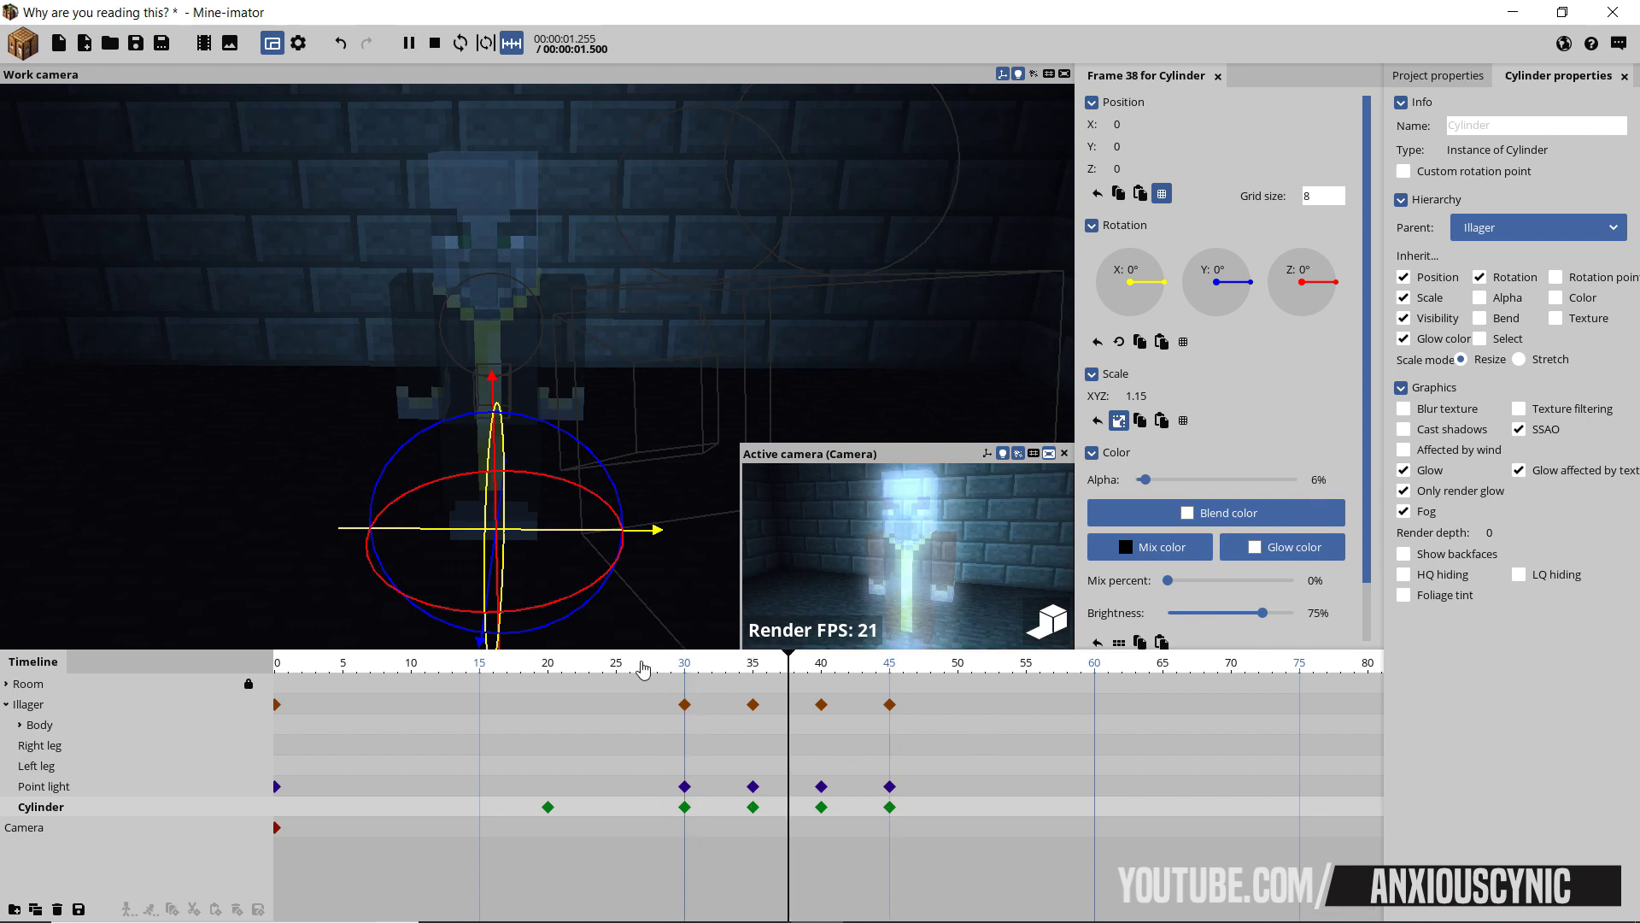
pyautogui.press('space')
pyautogui.hotkey('ctrl', 's')
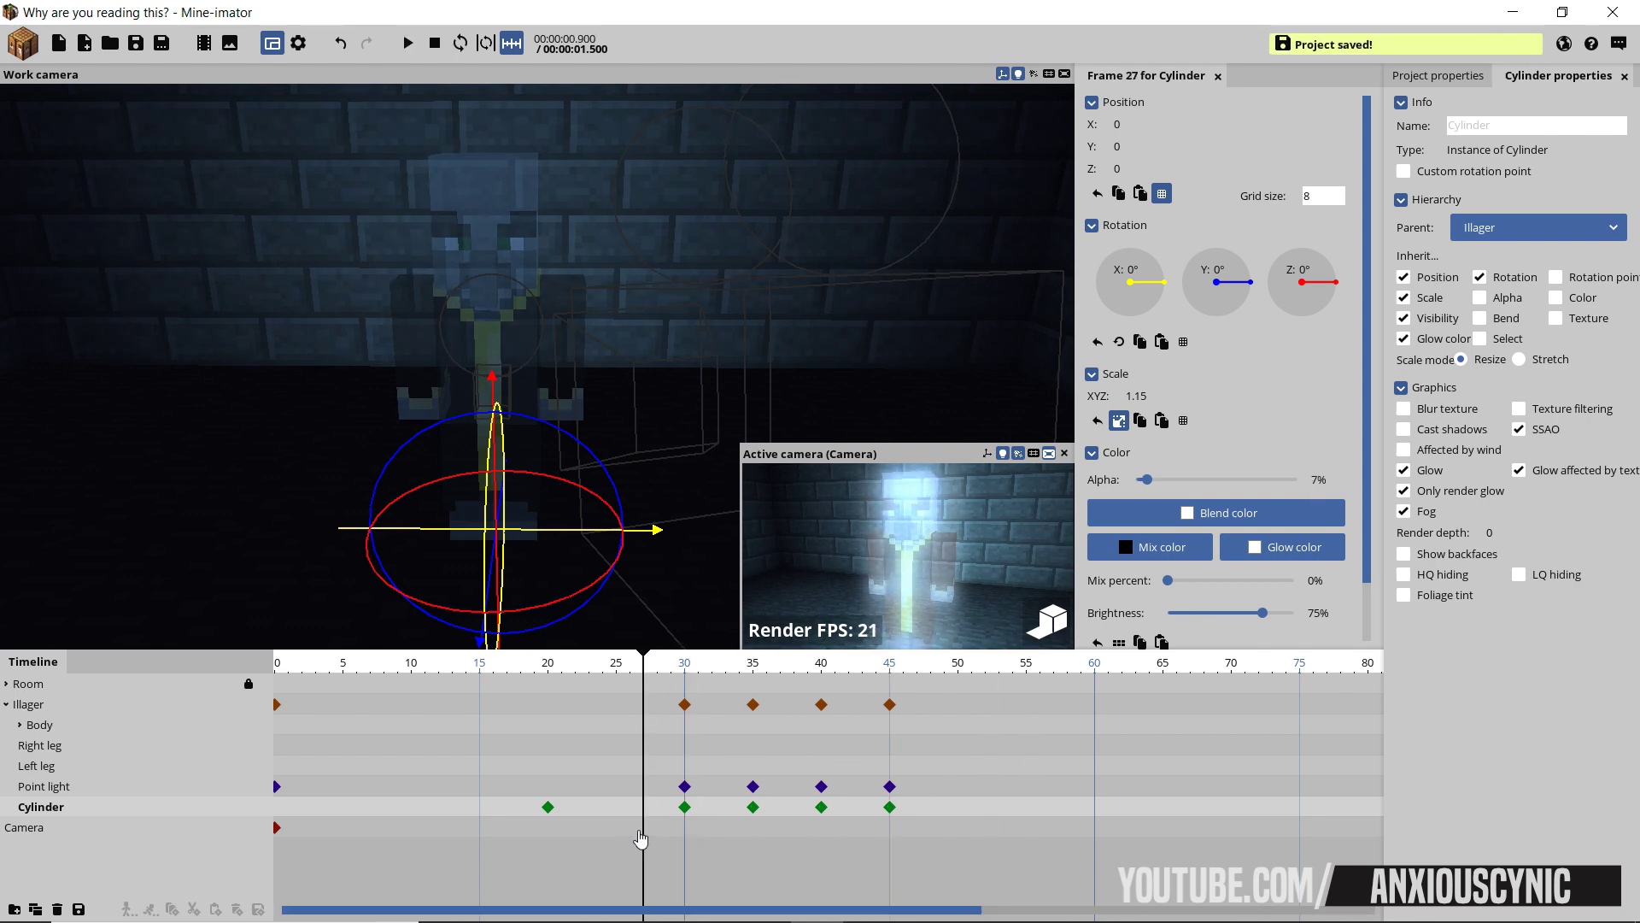
# - Try a circular ease in-out transition on the Cylinder's keyframes from frame 30 to 45 and check the Point light's frame 30 transition
pyautogui.moveTo(651, 810); pyautogui.dragTo(955, 817)
pyautogui.rightClick(687, 815)
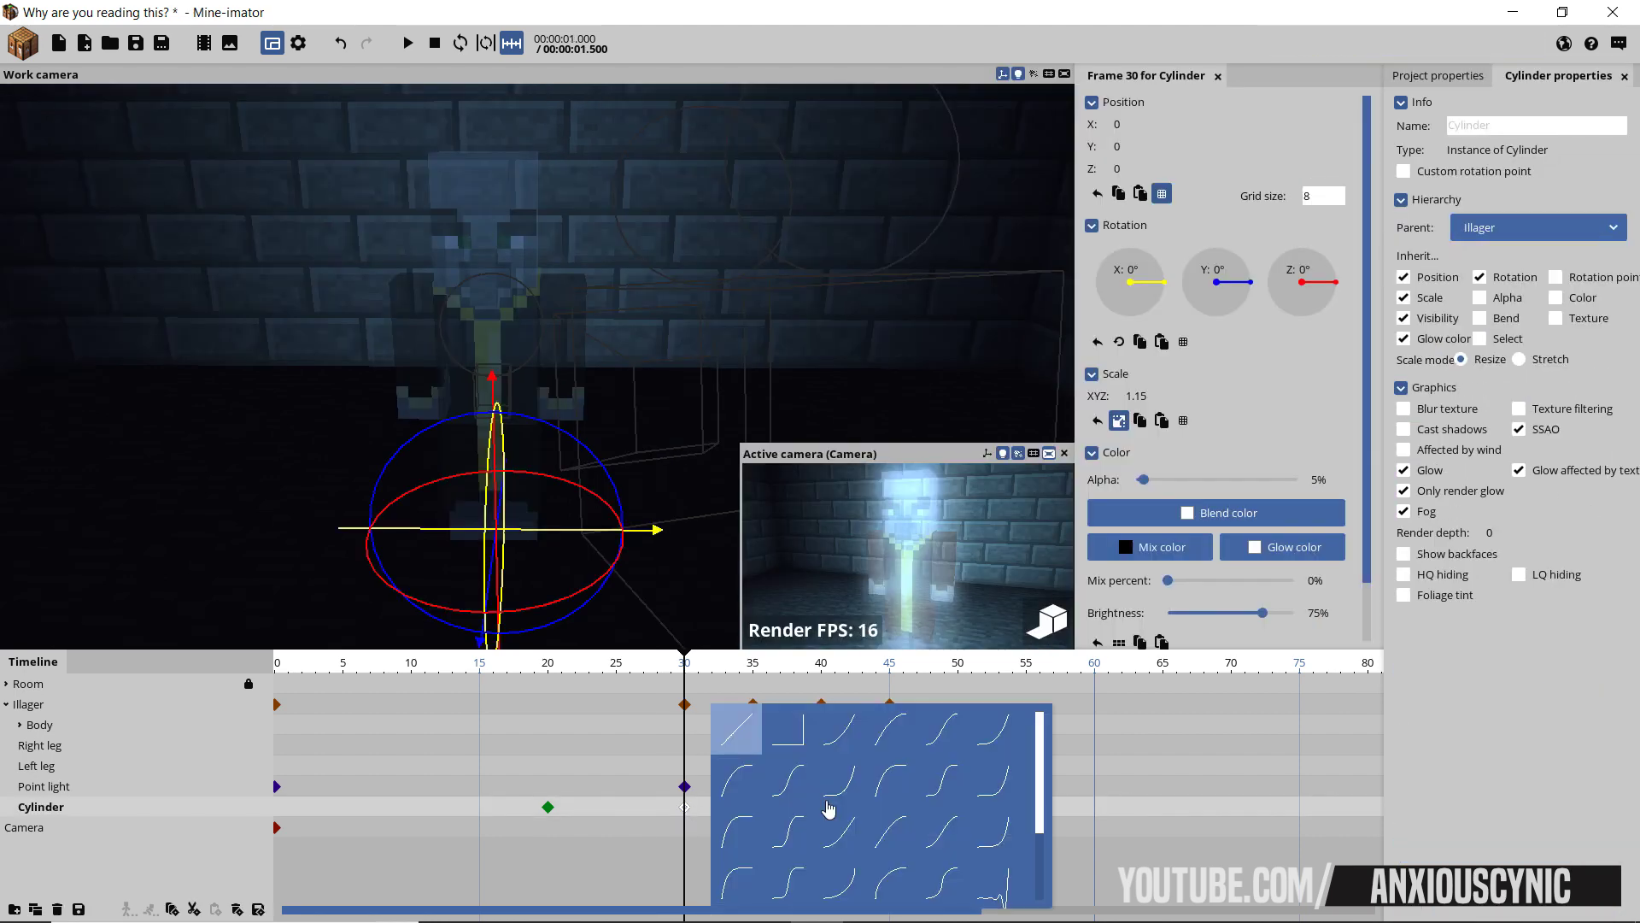
pyautogui.scroll(-2, 825, 803)
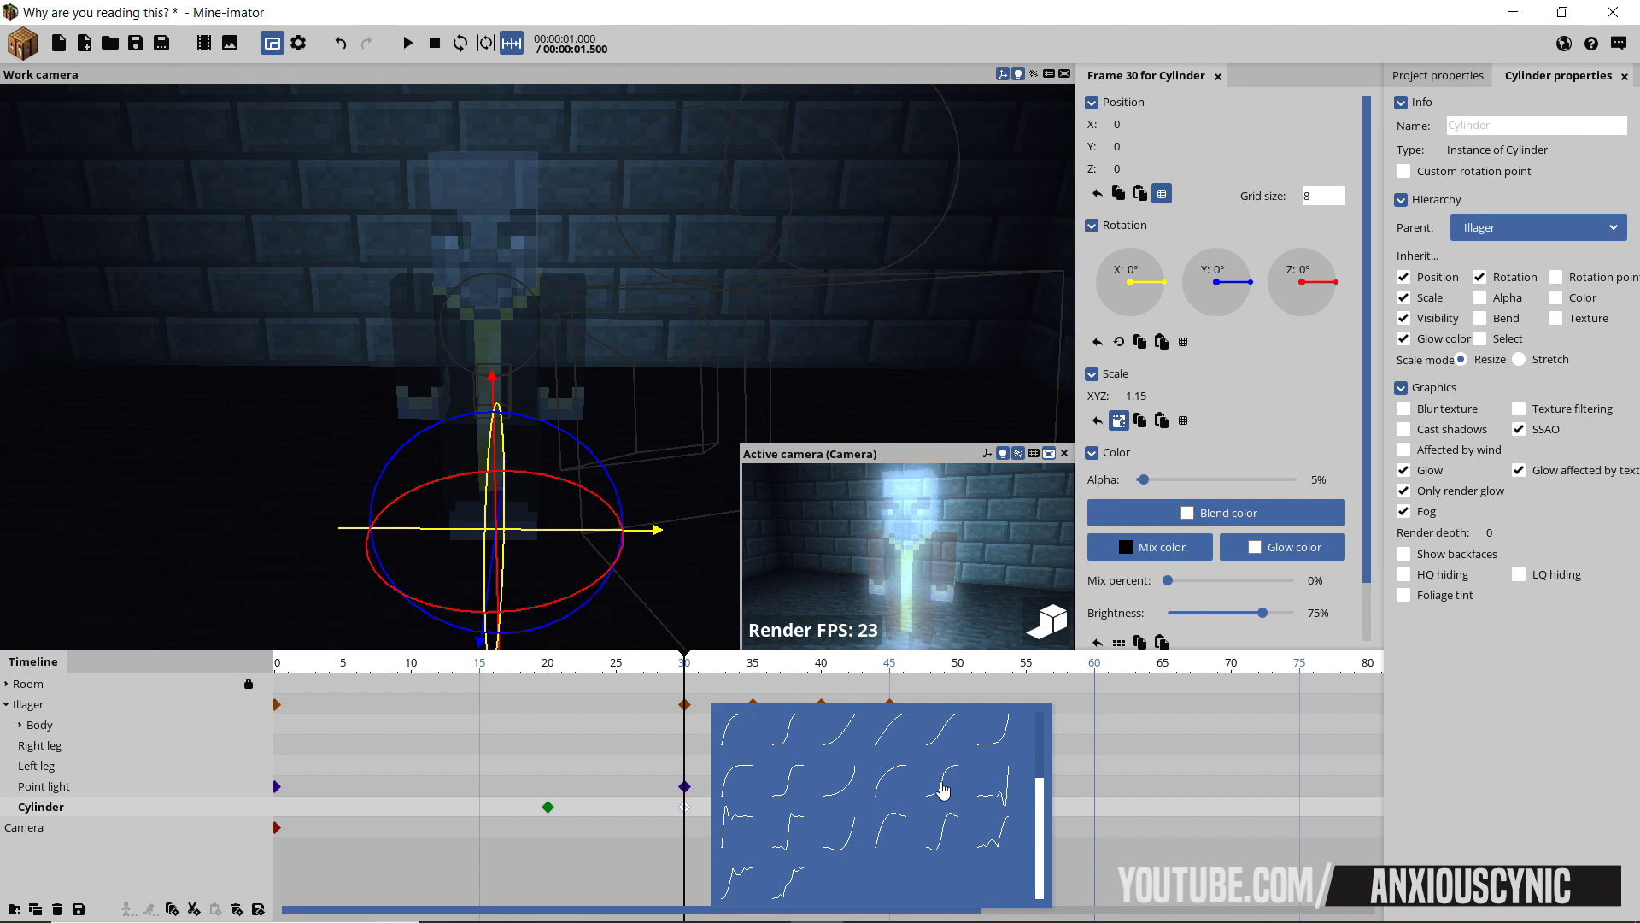
pyautogui.click(943, 790)
pyautogui.click(685, 787)
pyautogui.rightClick(688, 788)
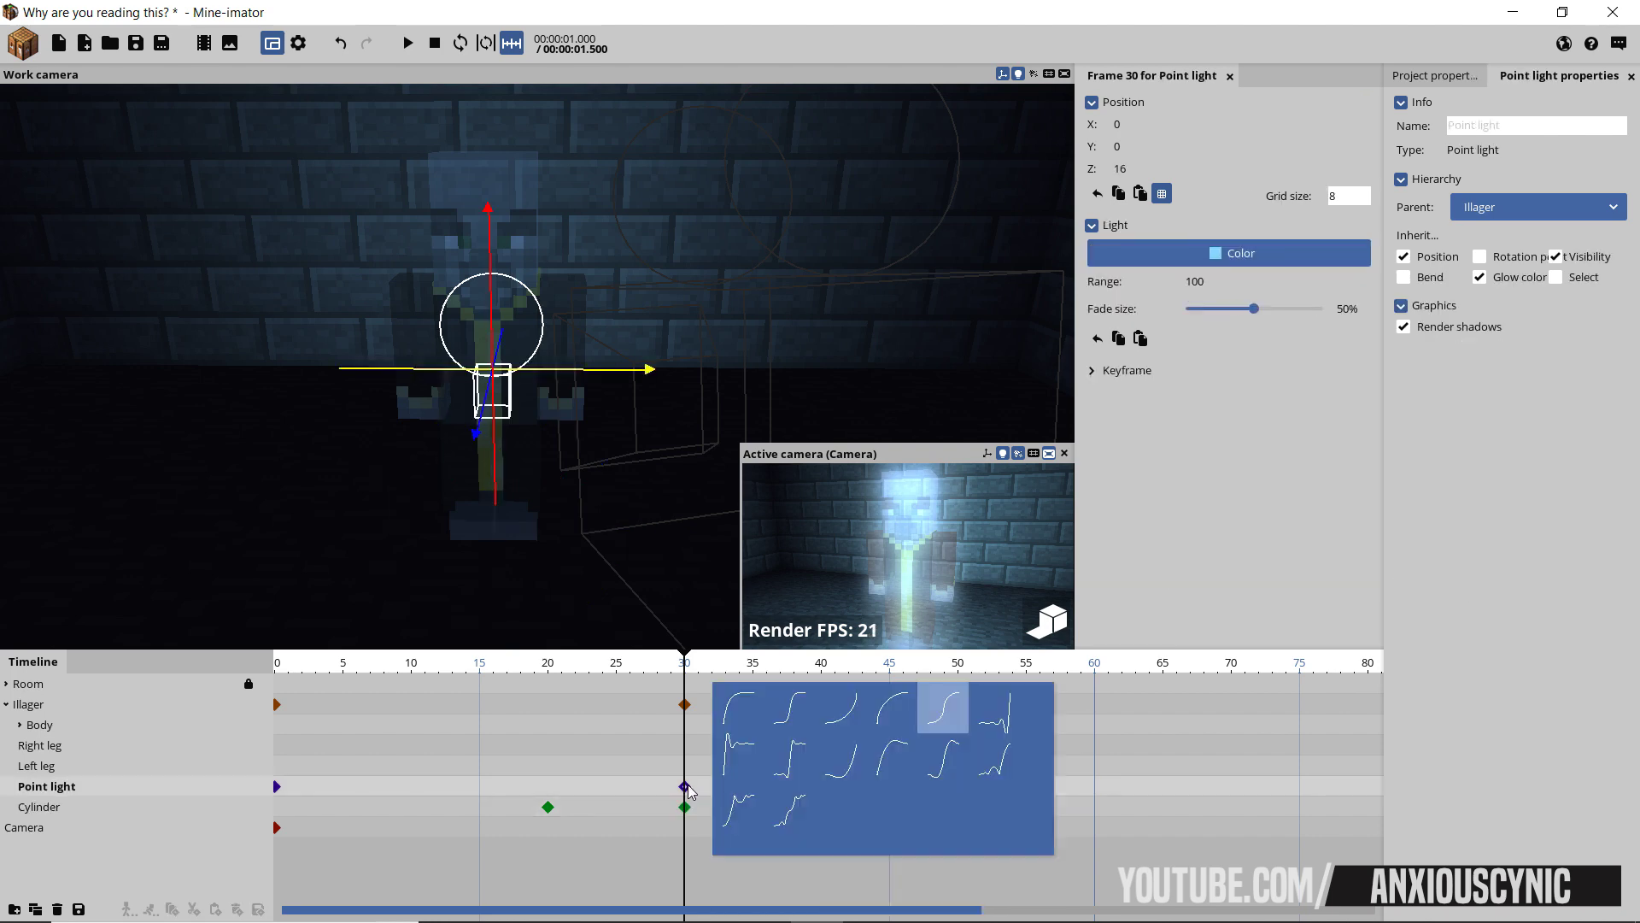
# - Try a circular ease in-out transition on the Illager's keyframes from frame 30 to 45 and preview it
pyautogui.click(684, 706)
pyautogui.click(685, 705)
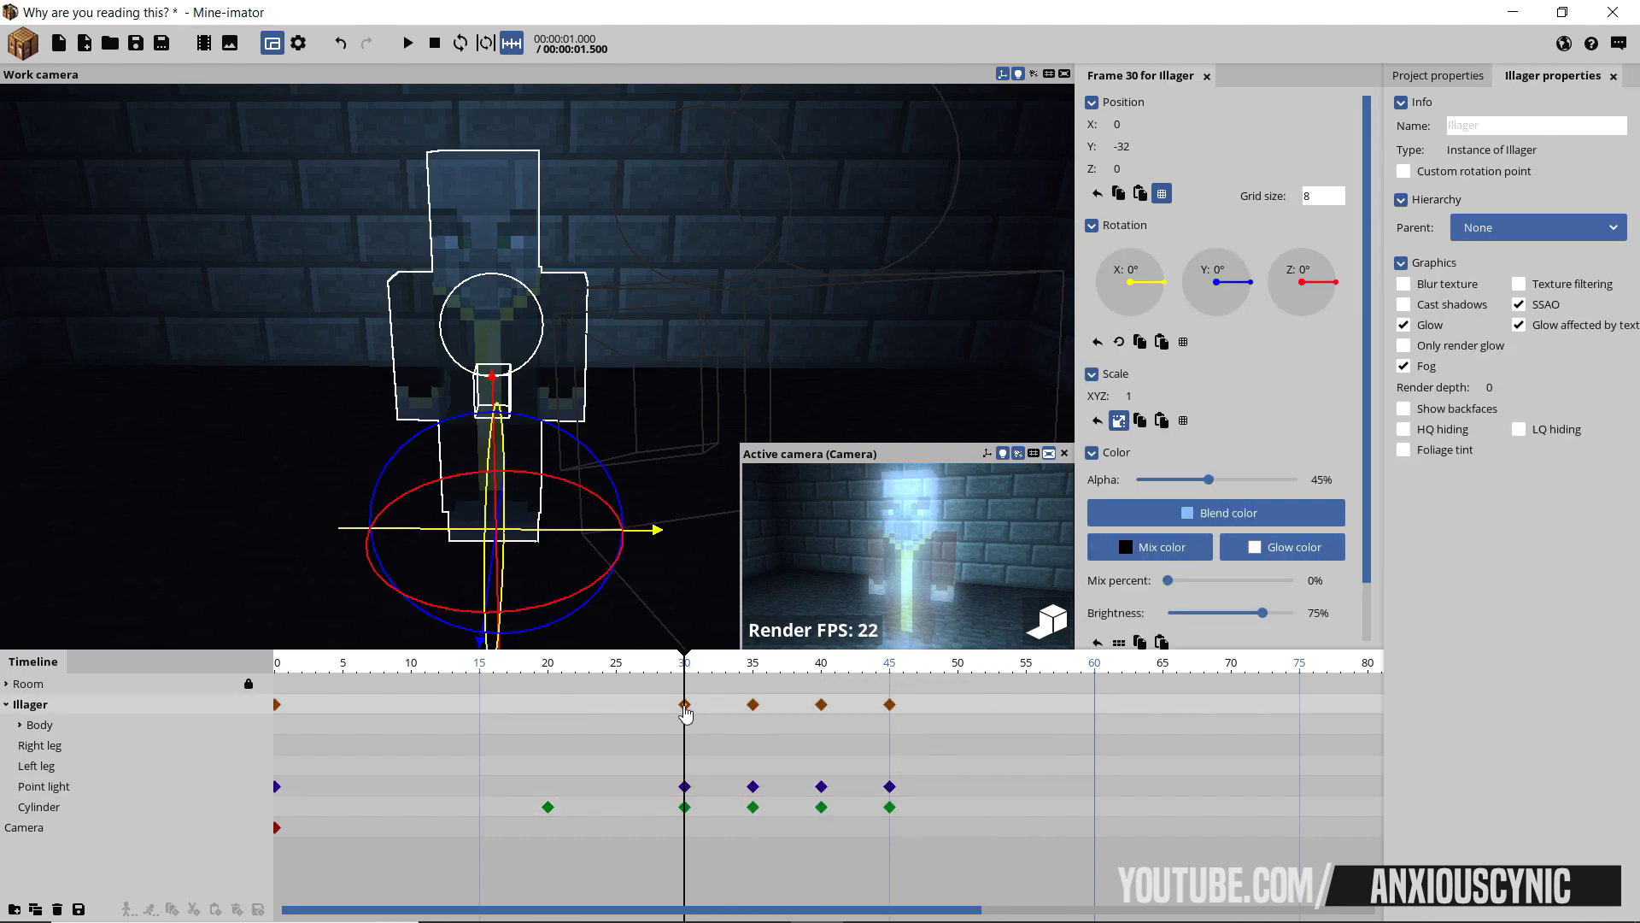
pyautogui.rightClick(686, 709)
pyautogui.click(657, 718)
pyautogui.moveTo(656, 716); pyautogui.dragTo(914, 716)
pyautogui.rightClick(677, 715)
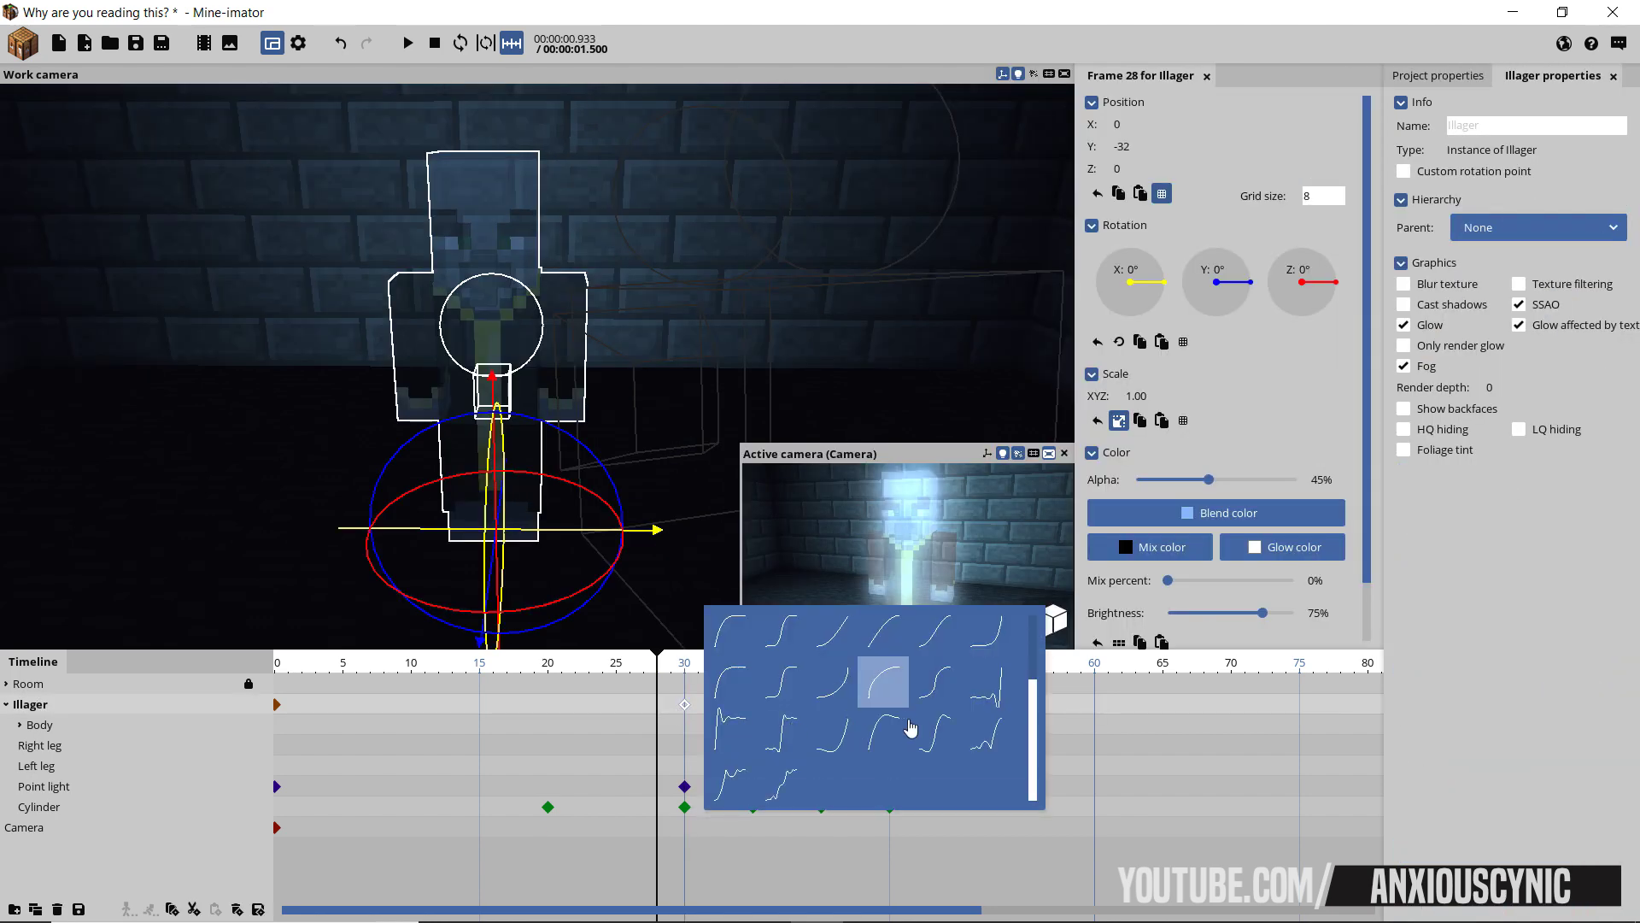
pyautogui.click(928, 697)
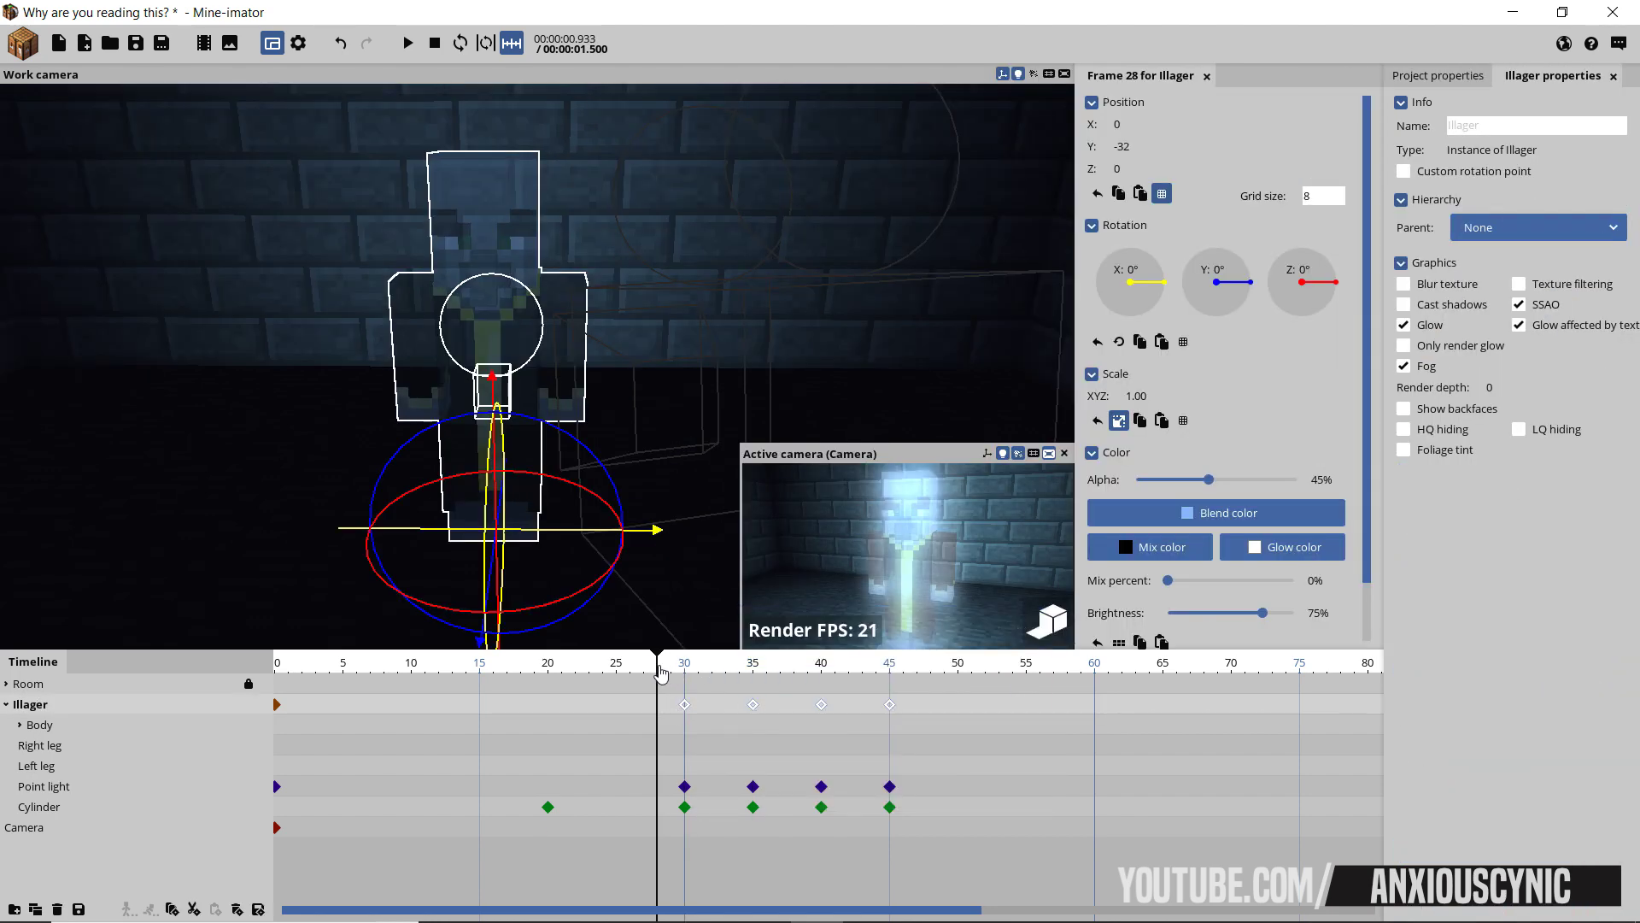
pyautogui.hotkey('ctrl', 's')
pyautogui.press('space')
# - Select the Illager, Point light and Cylinder keyframes from frame 30 to 45 and set their transition to Linear
pyautogui.moveTo(717, 672); pyautogui.dragTo(1007, 816)
pyautogui.press('space')
pyautogui.press('space')
pyautogui.rightClick(758, 709)
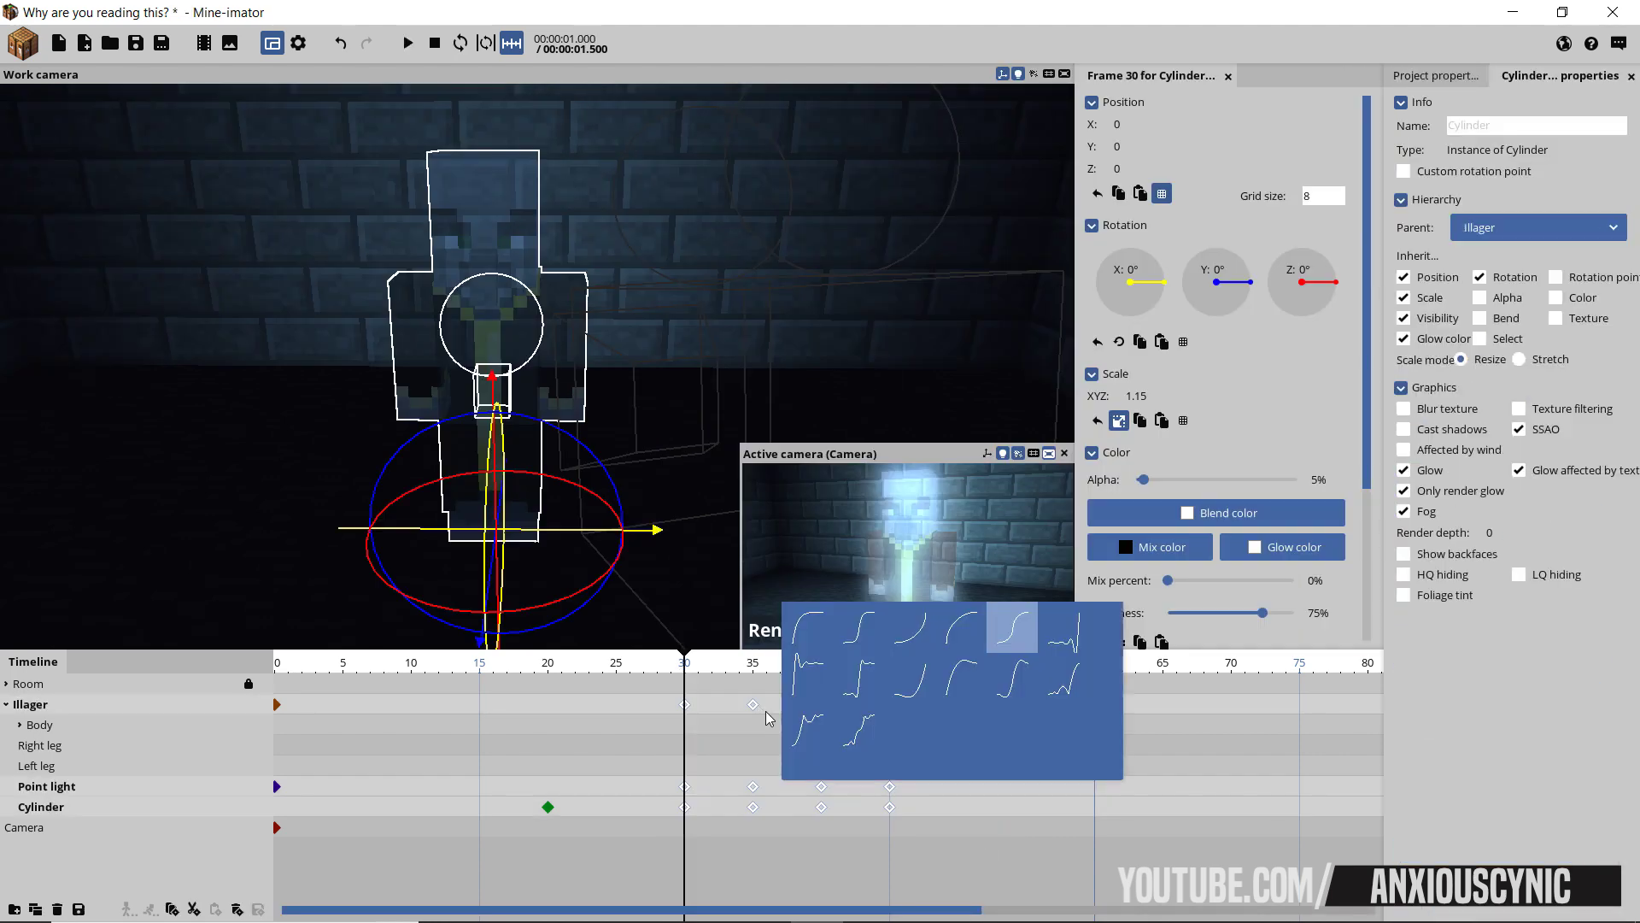
pyautogui.scroll(-1, 897, 700)
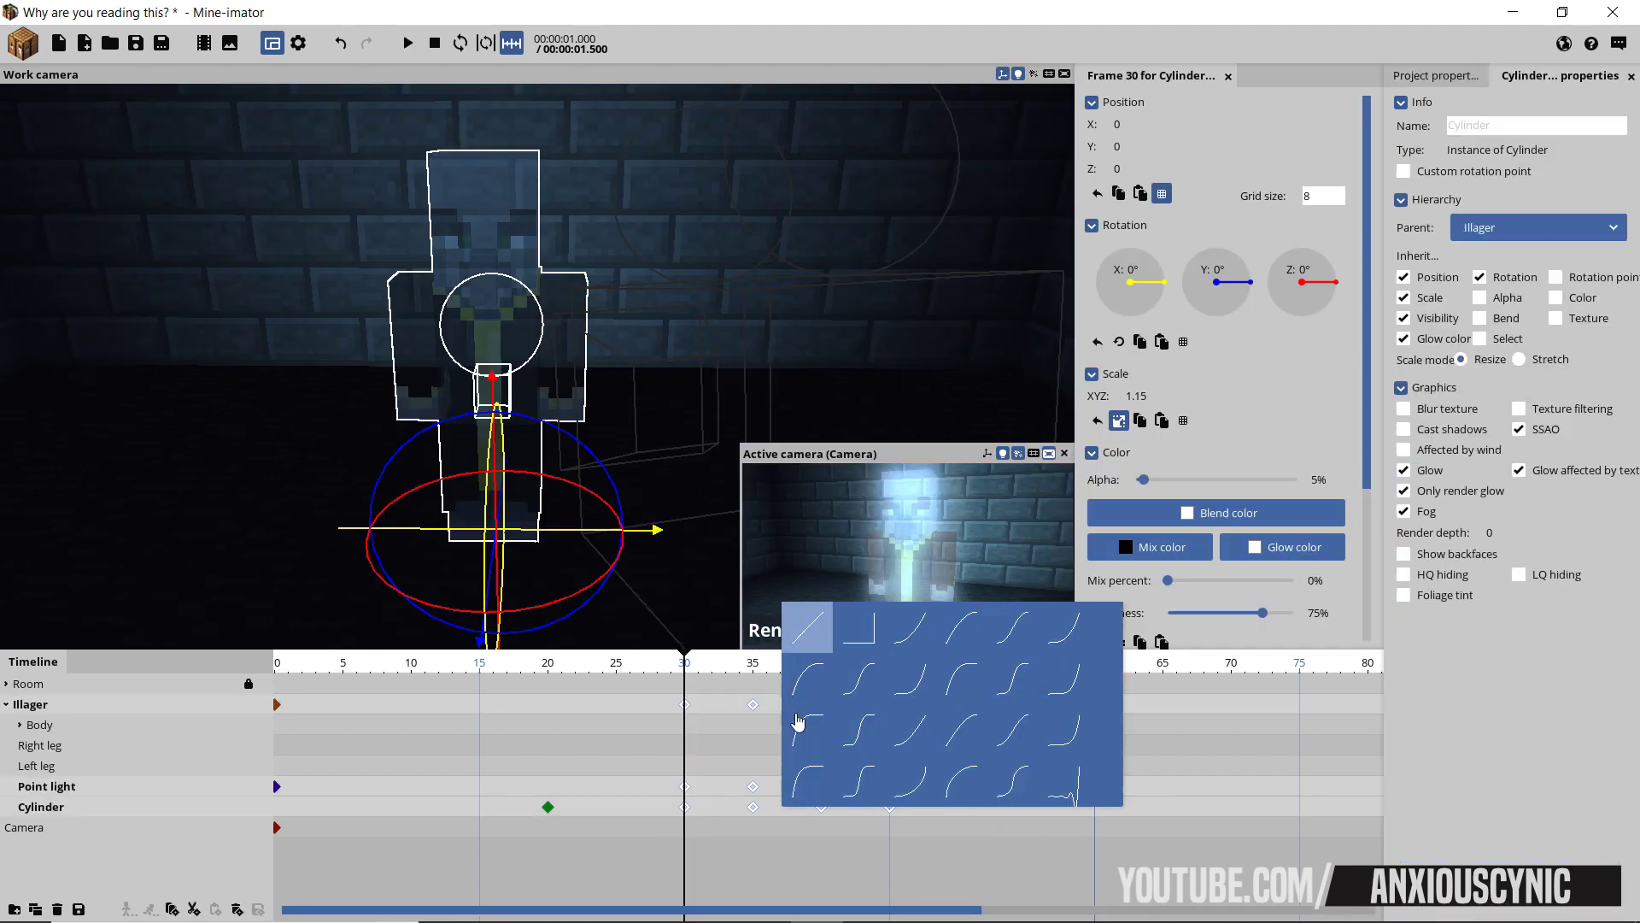
pyautogui.click(796, 720)
# - Save the project and play the whole animation from the beginning
pyautogui.press('space')
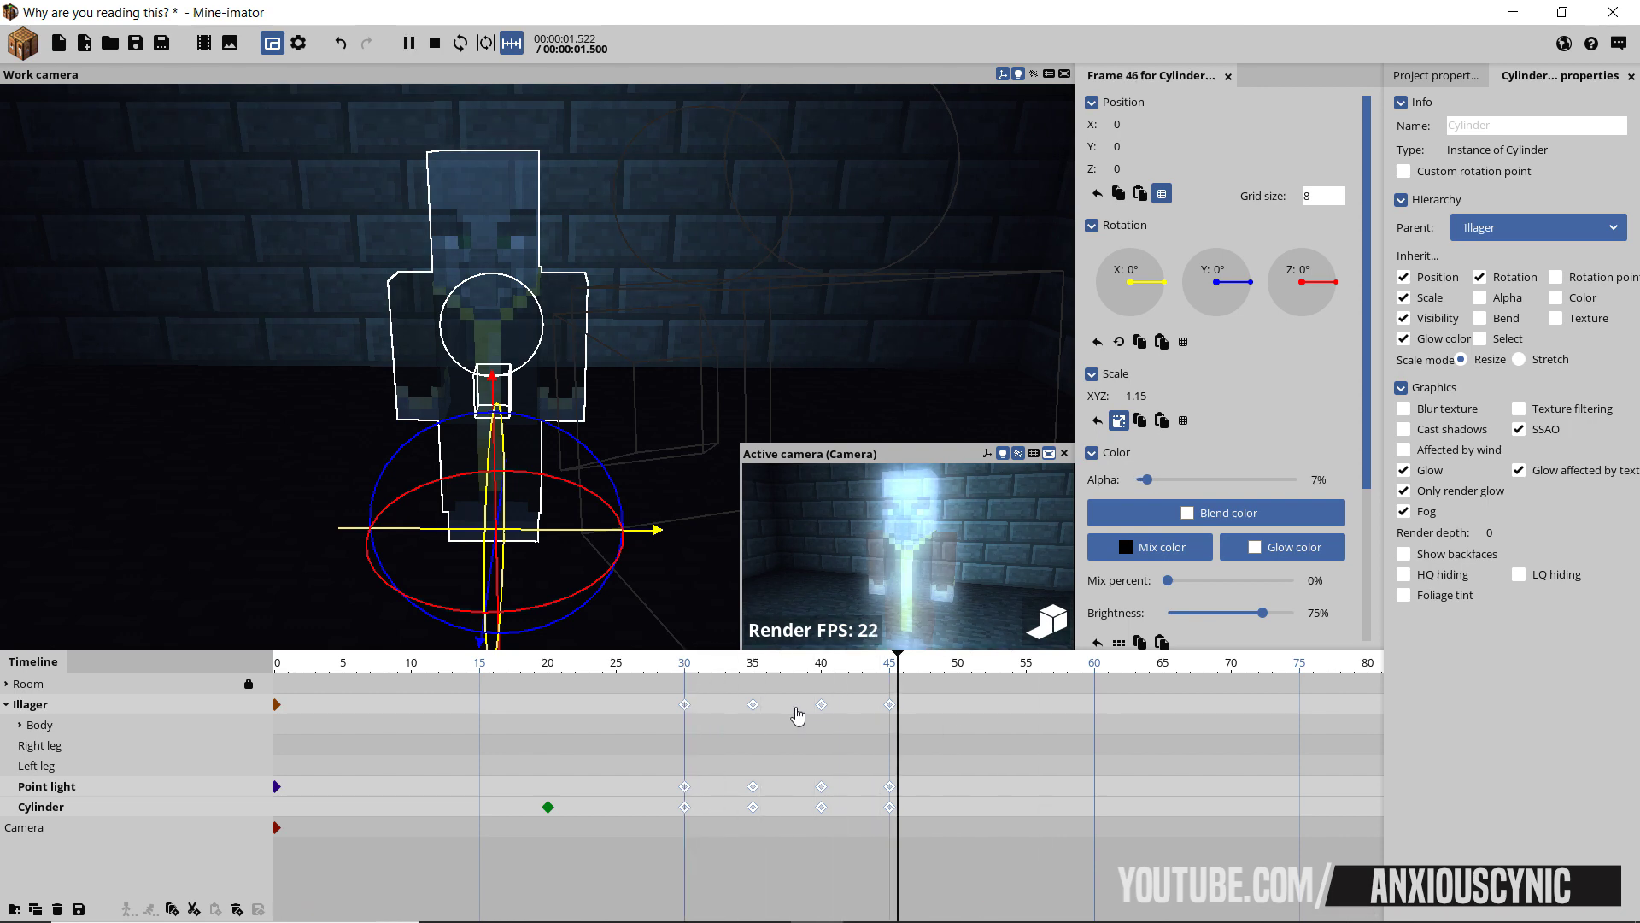
pyautogui.press('space')
pyautogui.hotkey('ctrl', 's')
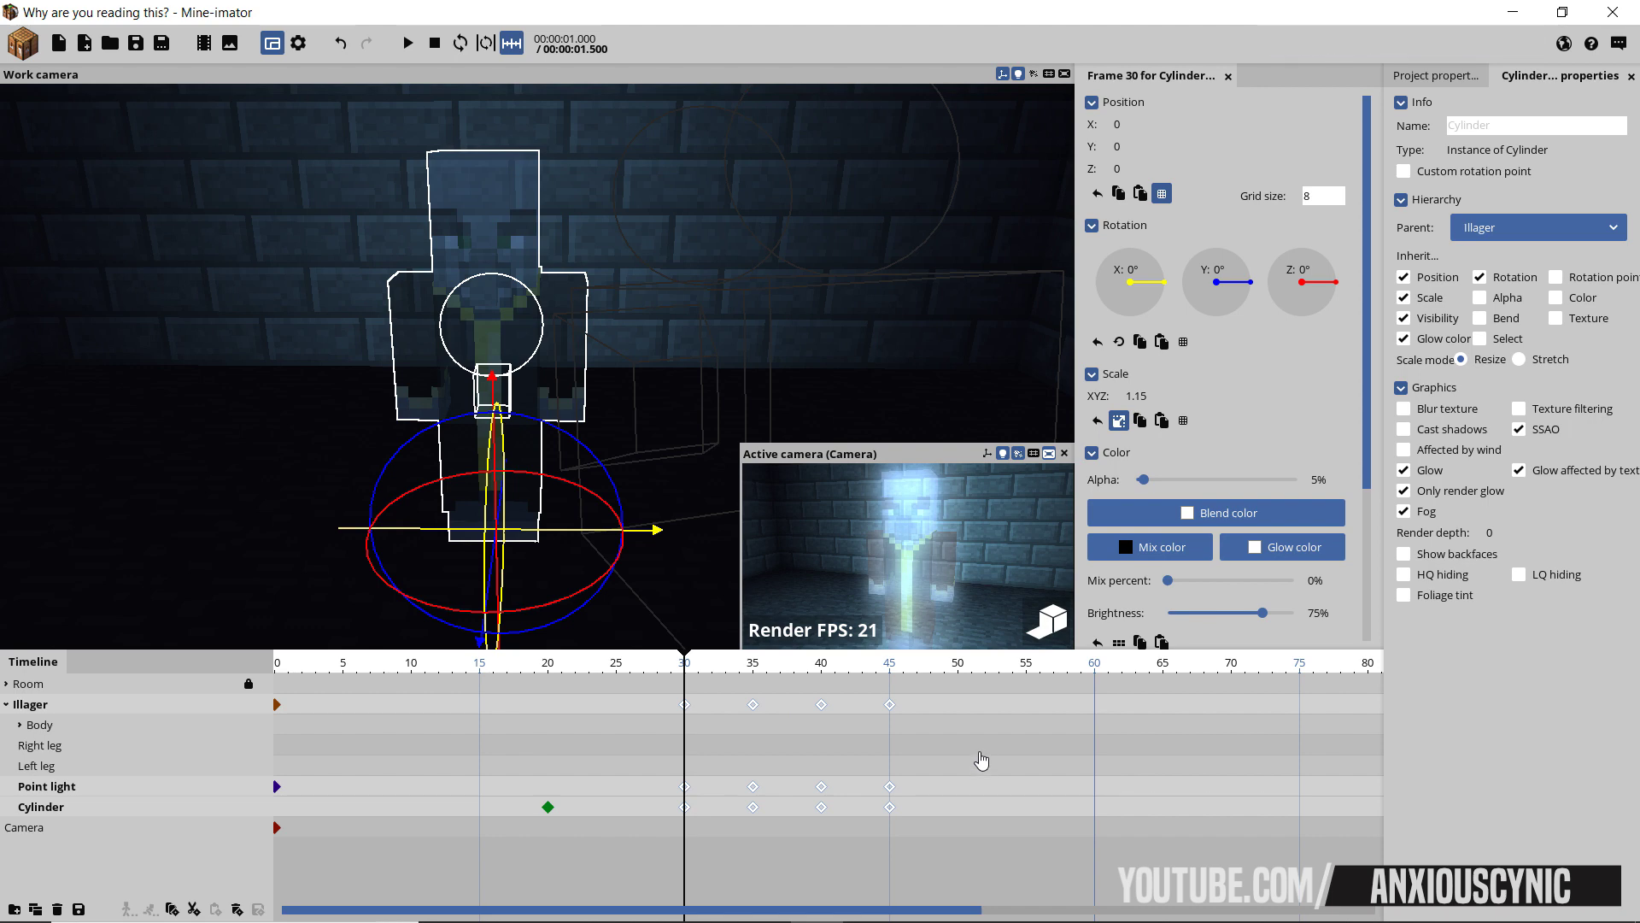
pyautogui.press('Home')
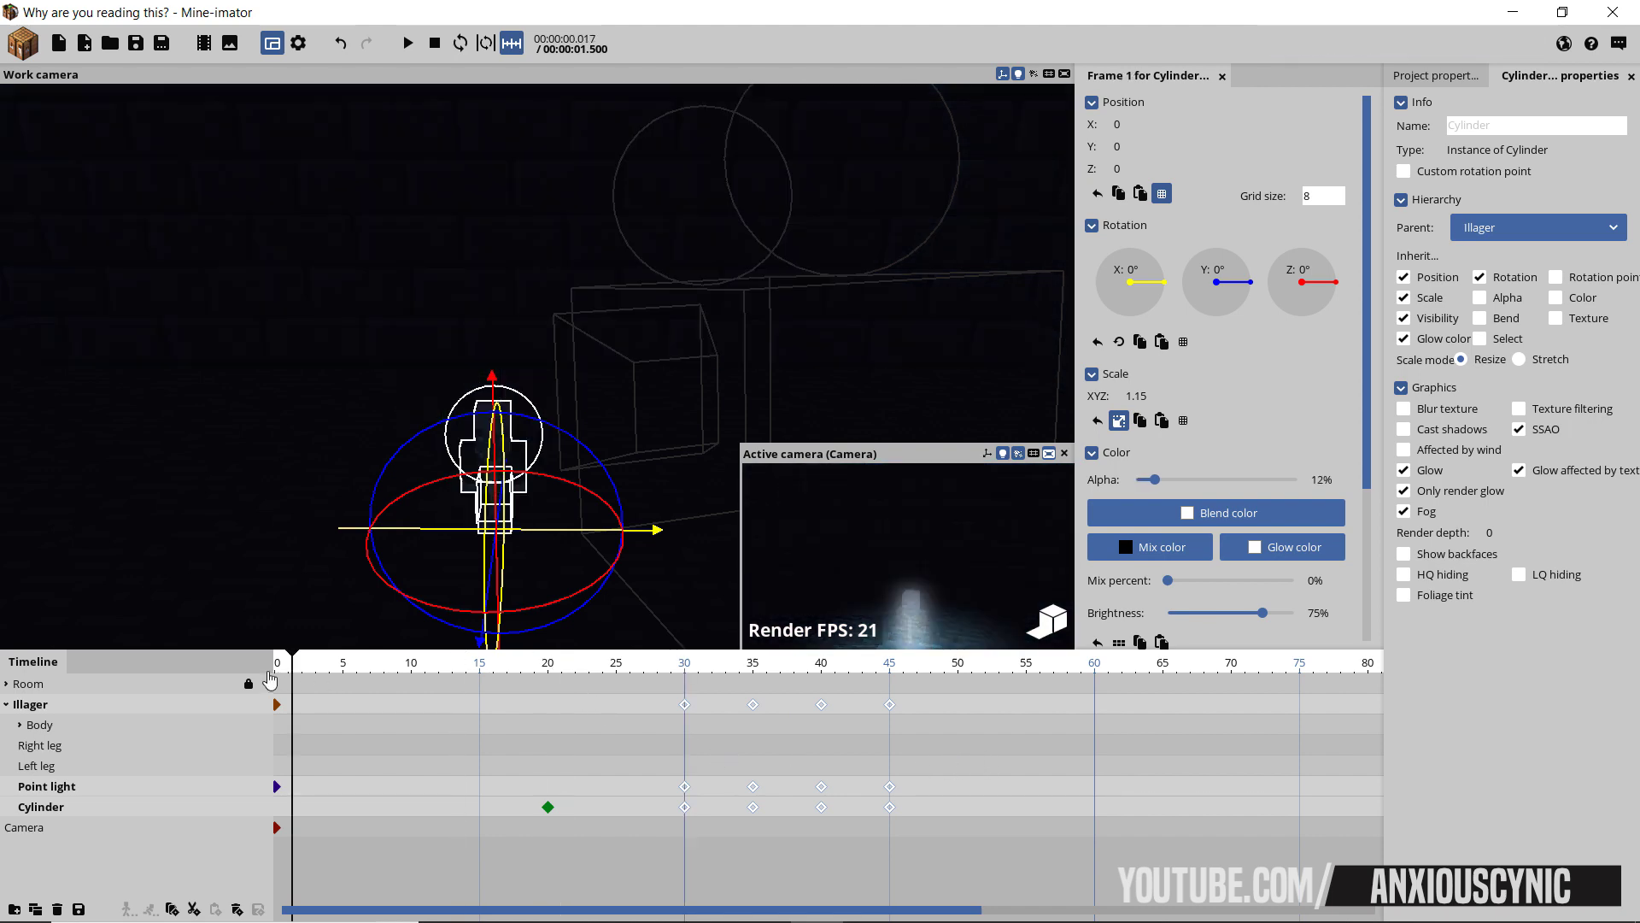
pyautogui.press('space')
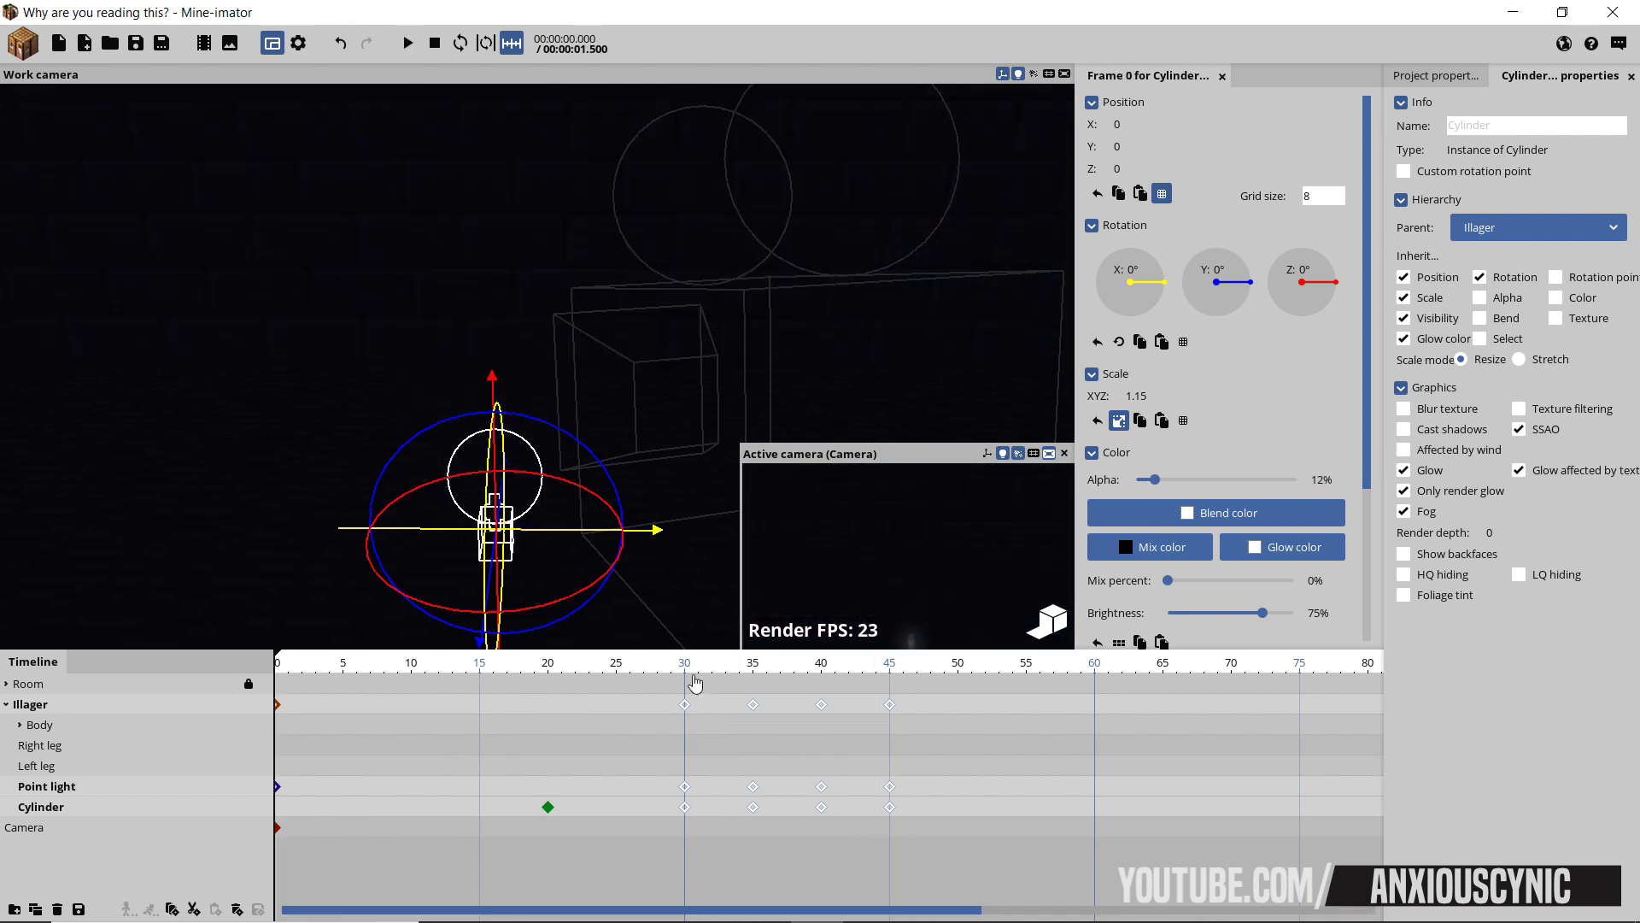
# - Copy the selected Illager, Point light and Cylinder keyframes from frames 30 to 45 and paste them at frame 50
pyautogui.click(688, 668)
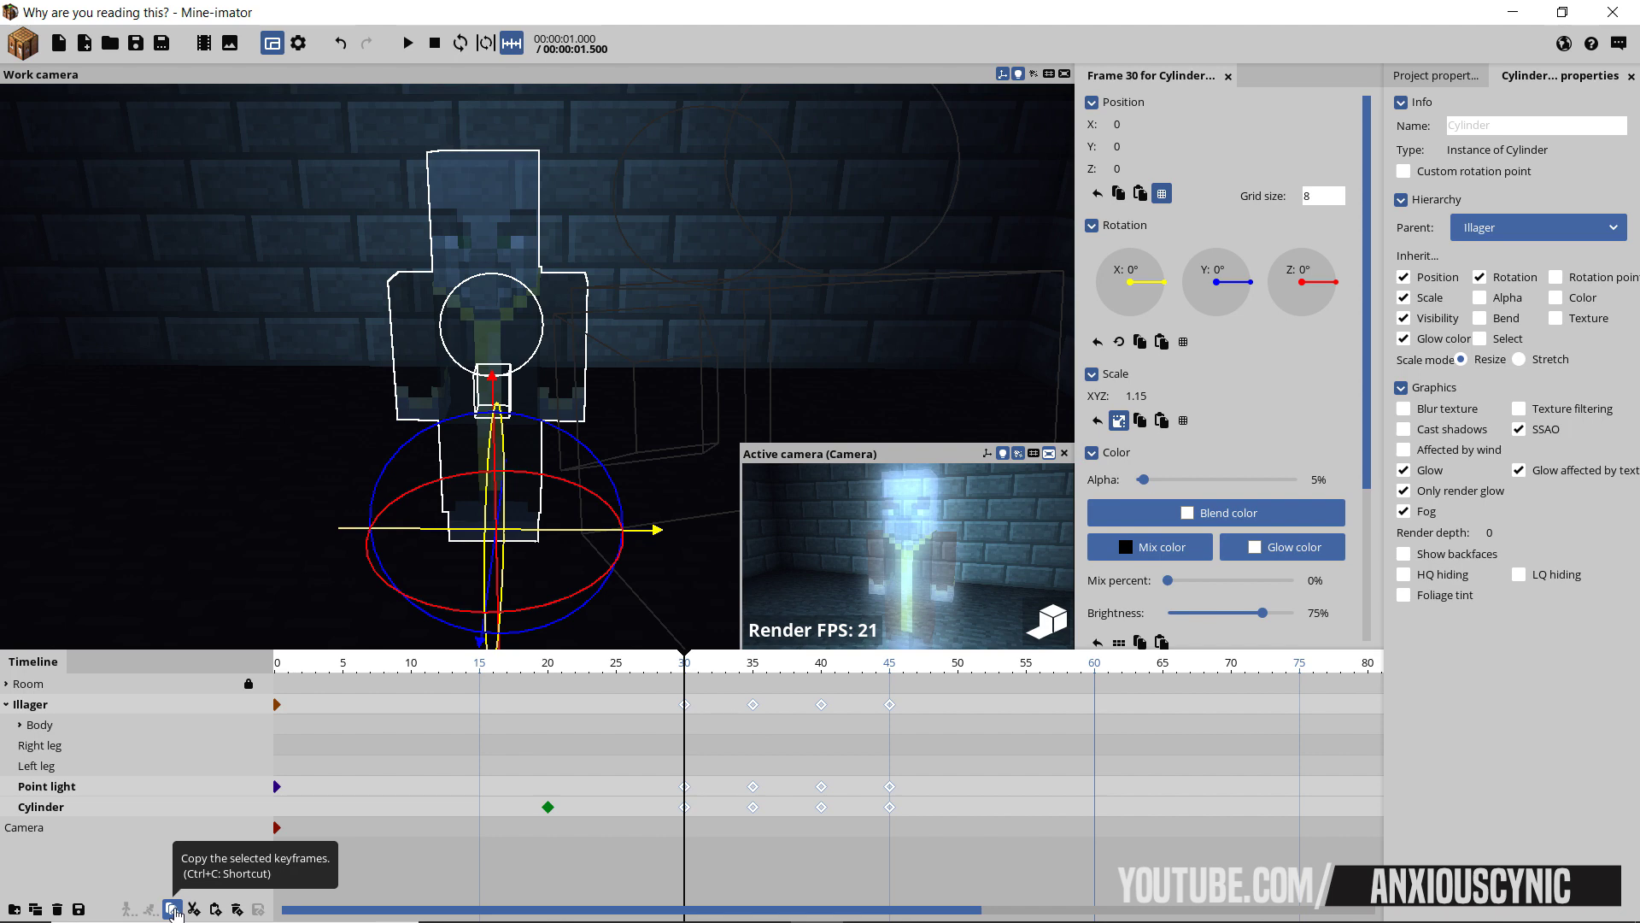
pyautogui.click(952, 722)
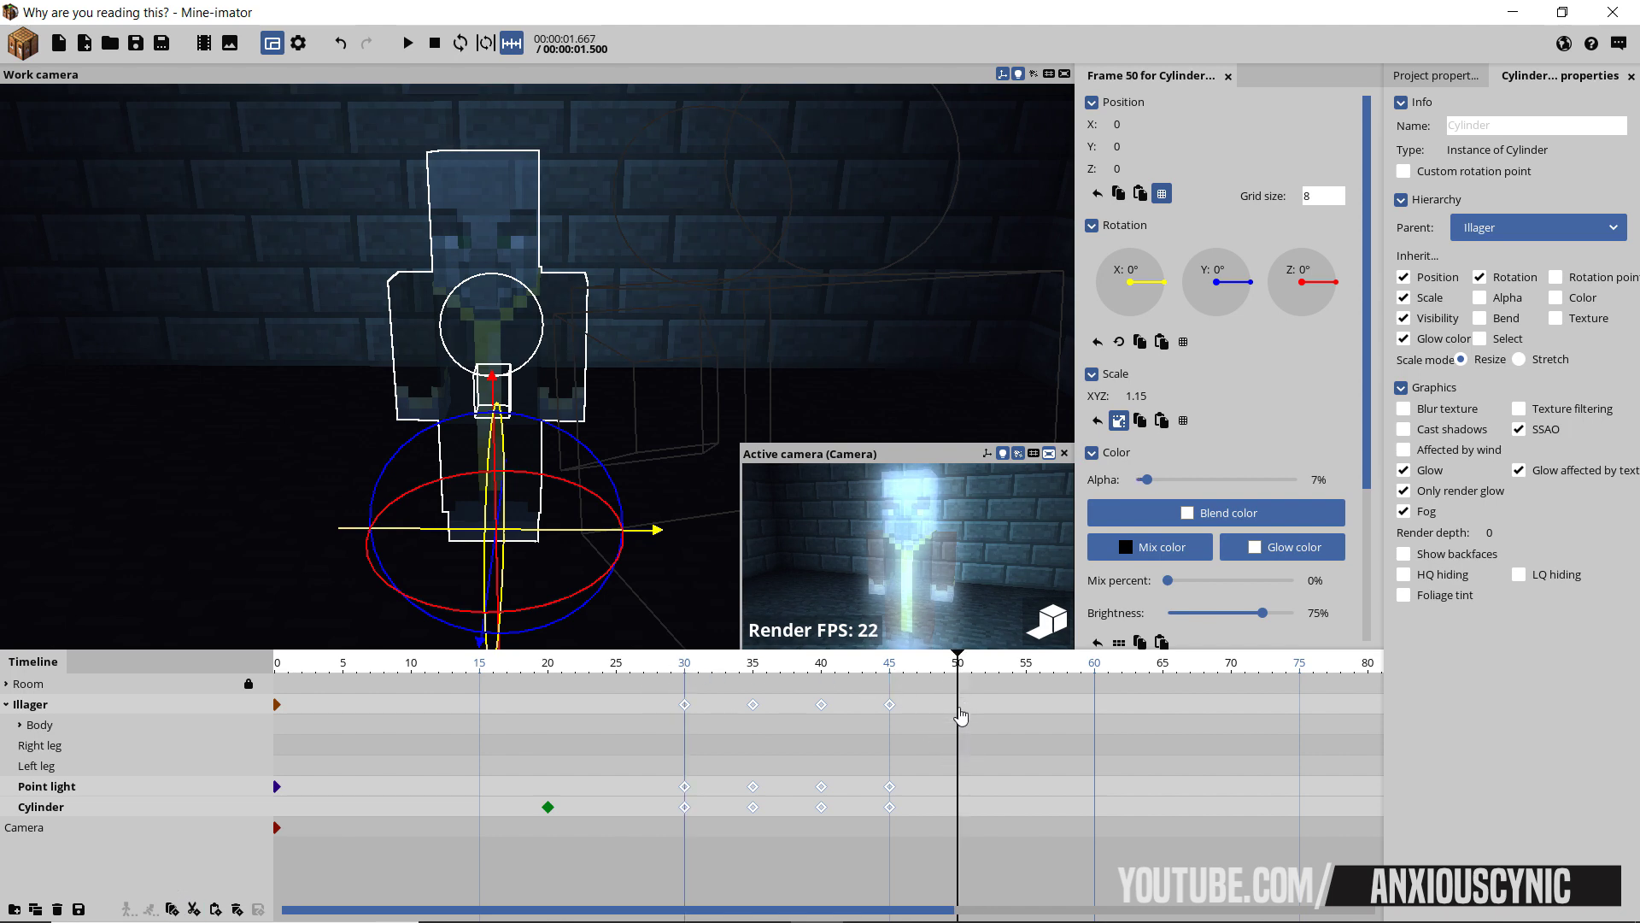
pyautogui.moveTo(865, 675); pyautogui.dragTo(807, 677)
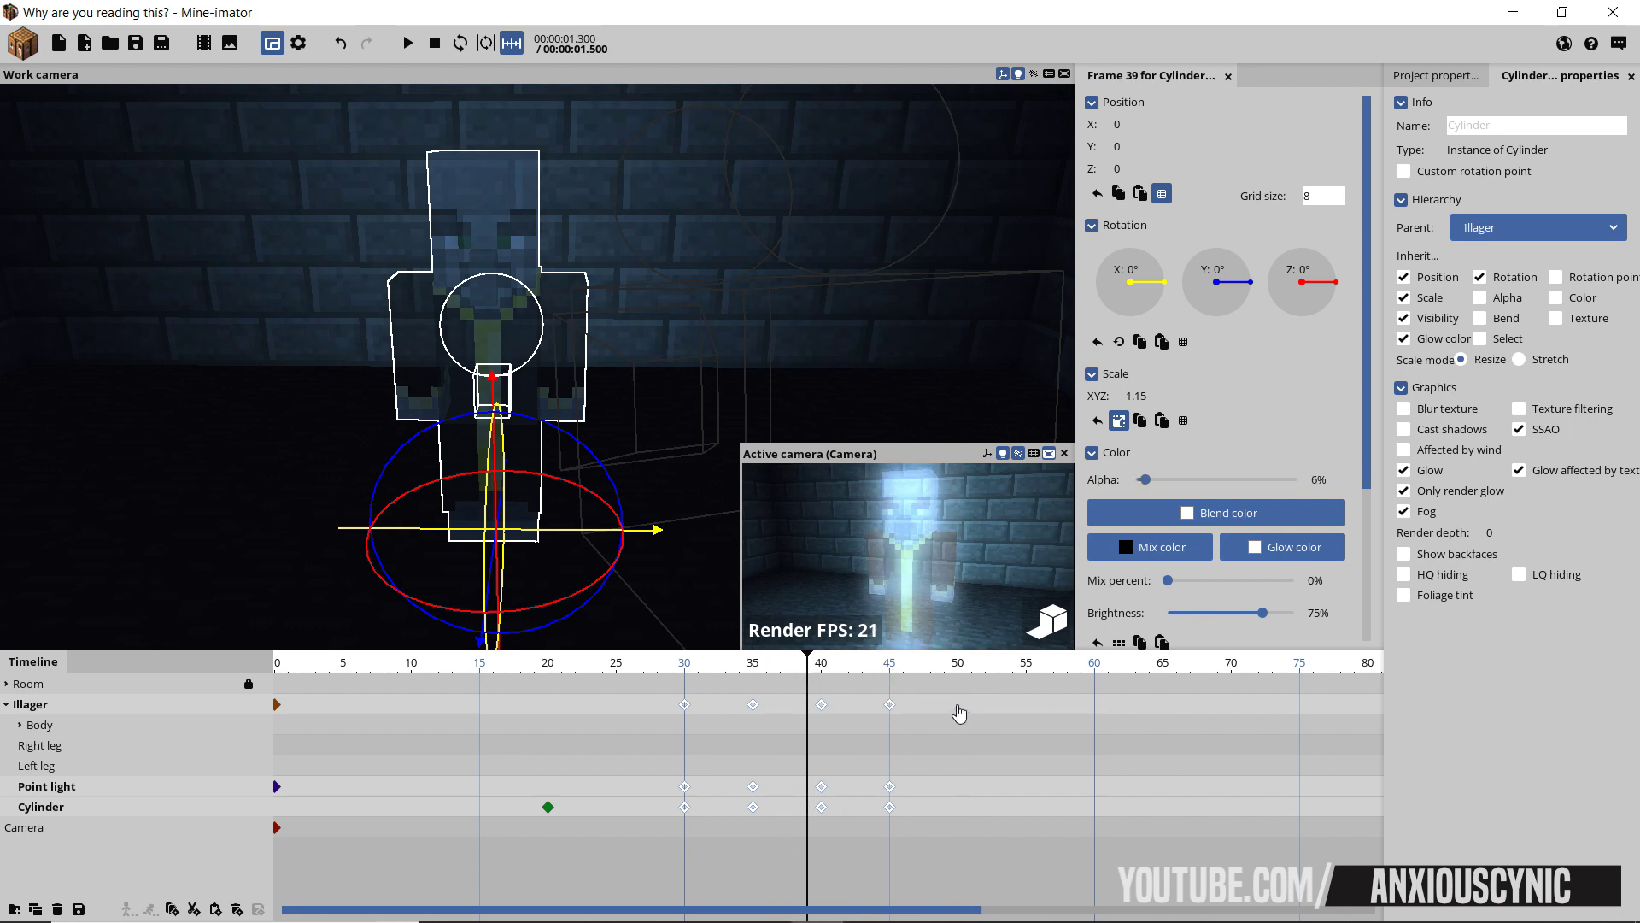
pyautogui.hotkey('ctrl', 'v')
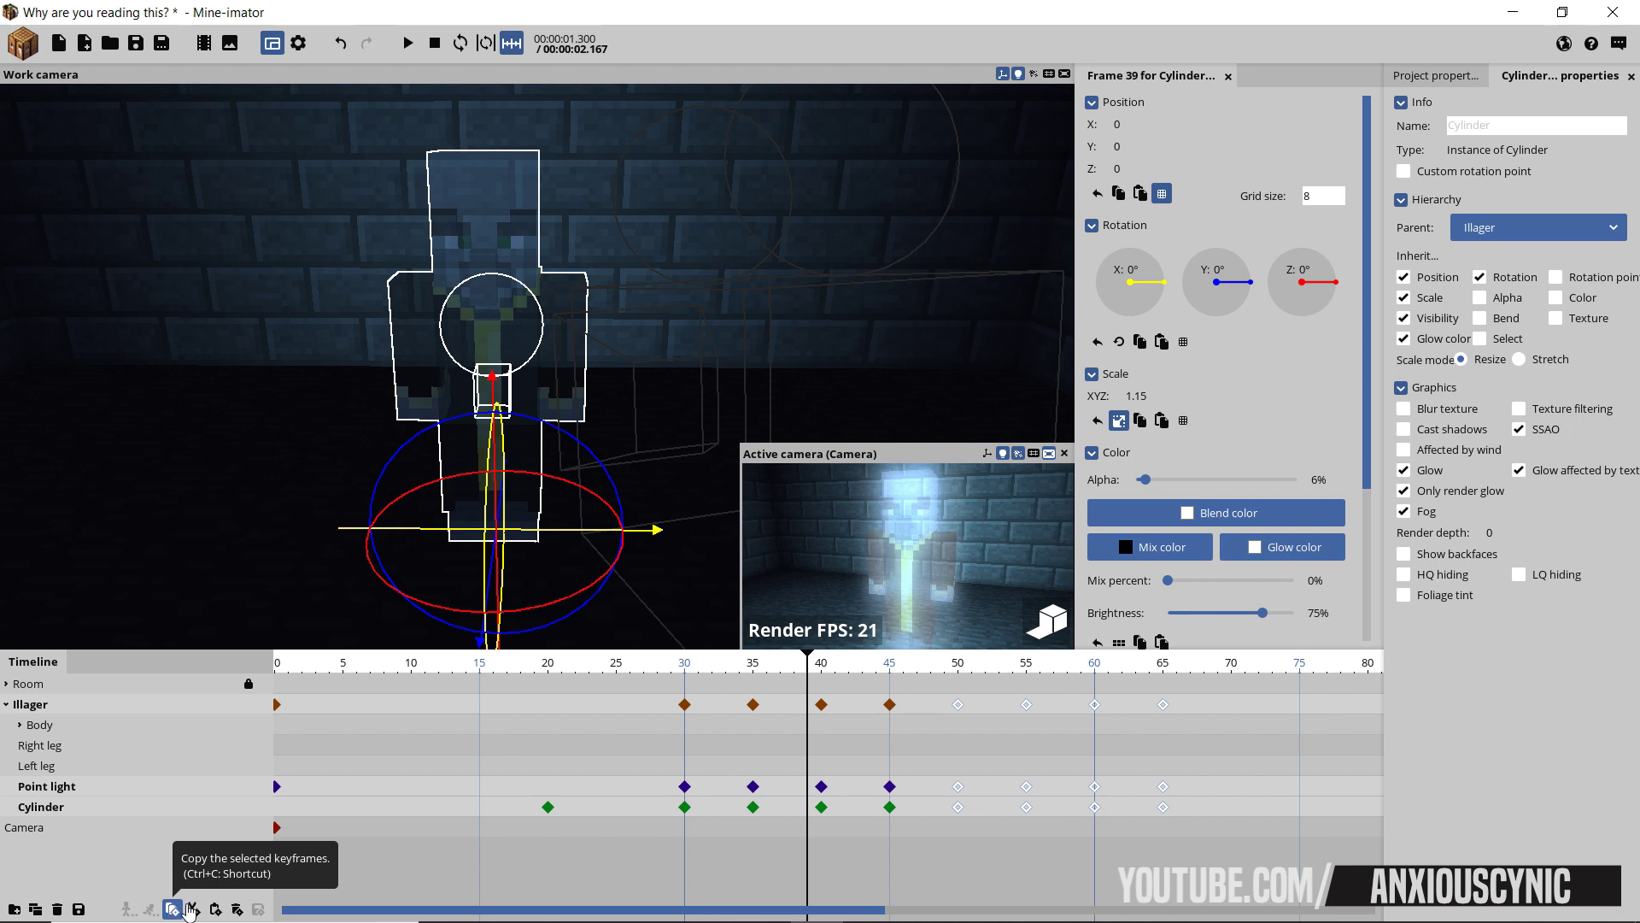
pyautogui.click(215, 908)
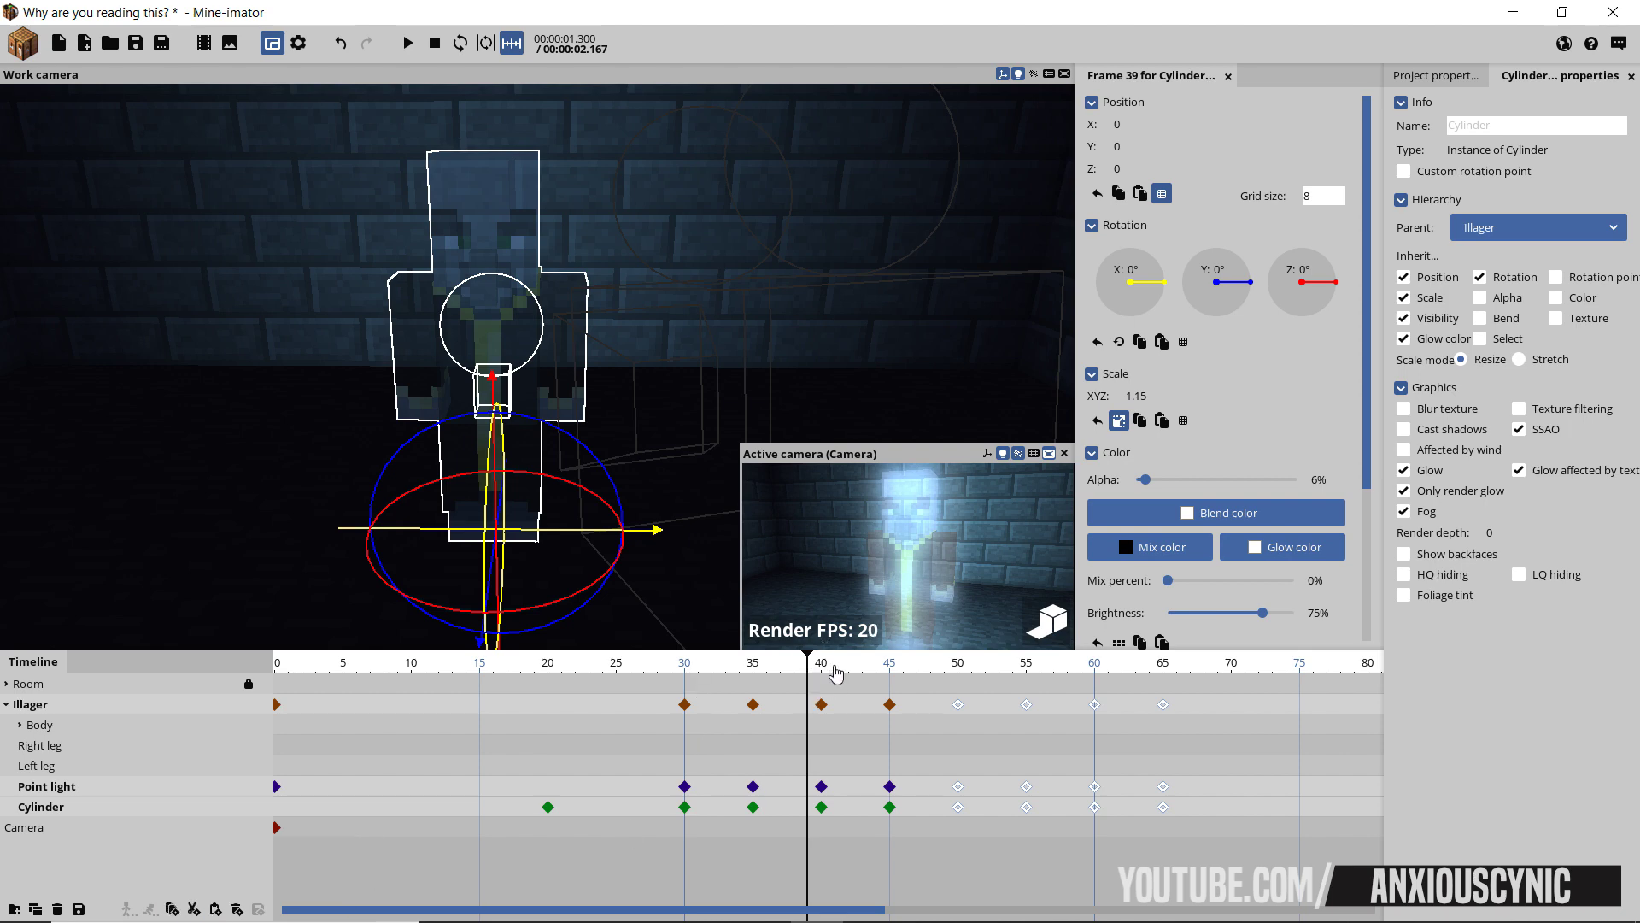
# - Paste the copied flicker keyframes at frame 70 and every 20 frames up to frame 150, and save the project
pyautogui.click(1225, 672)
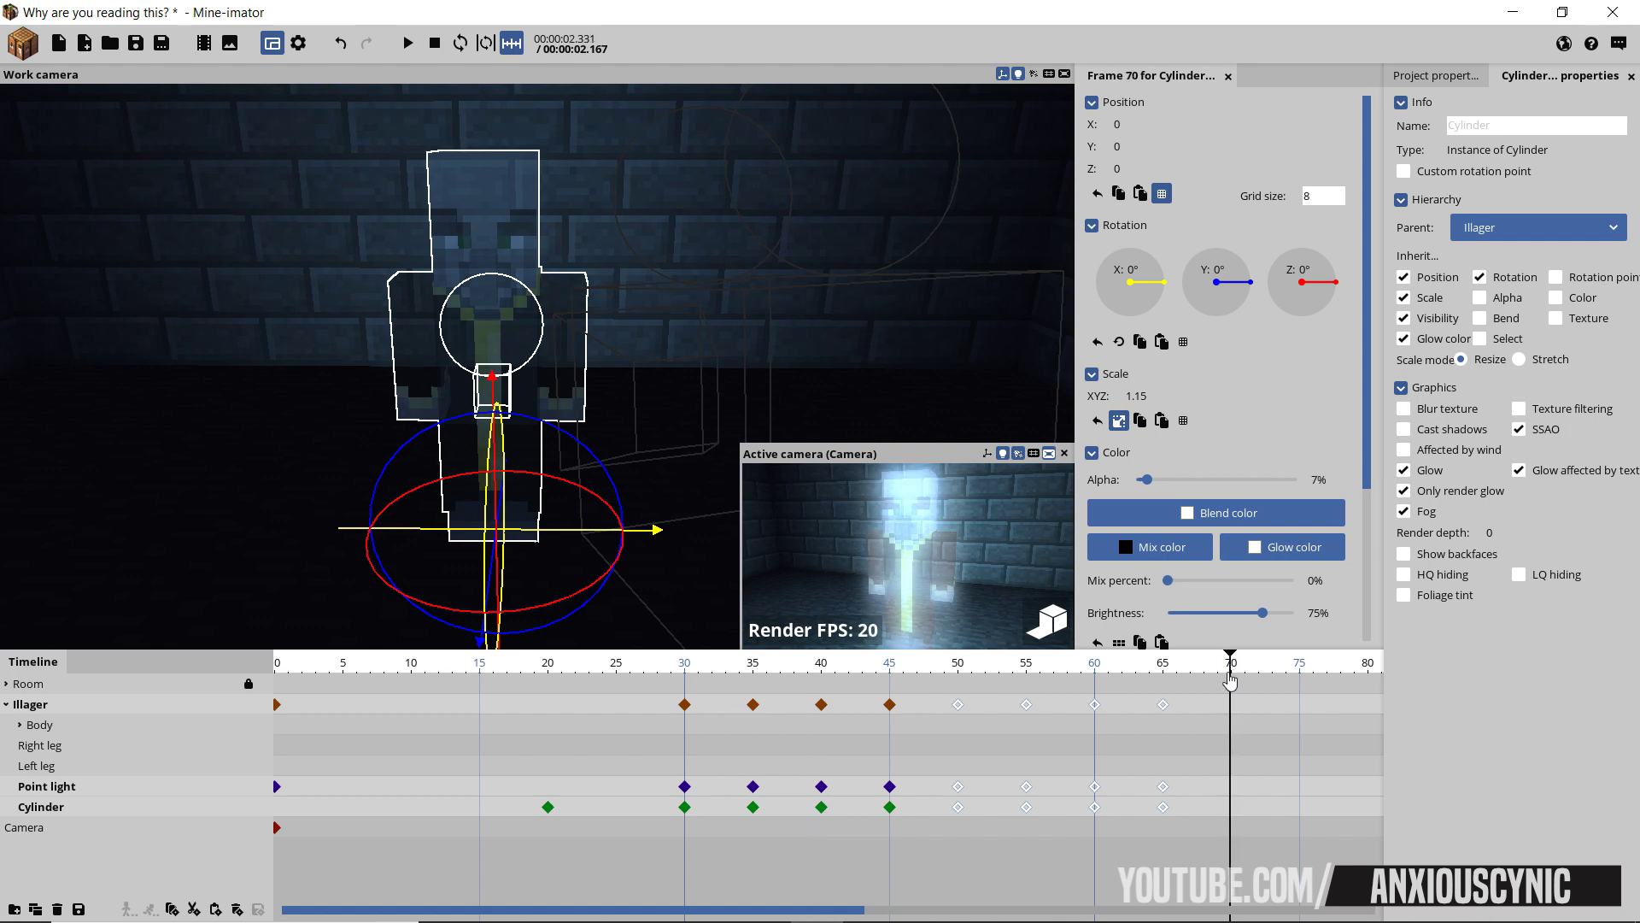
pyautogui.click(215, 909)
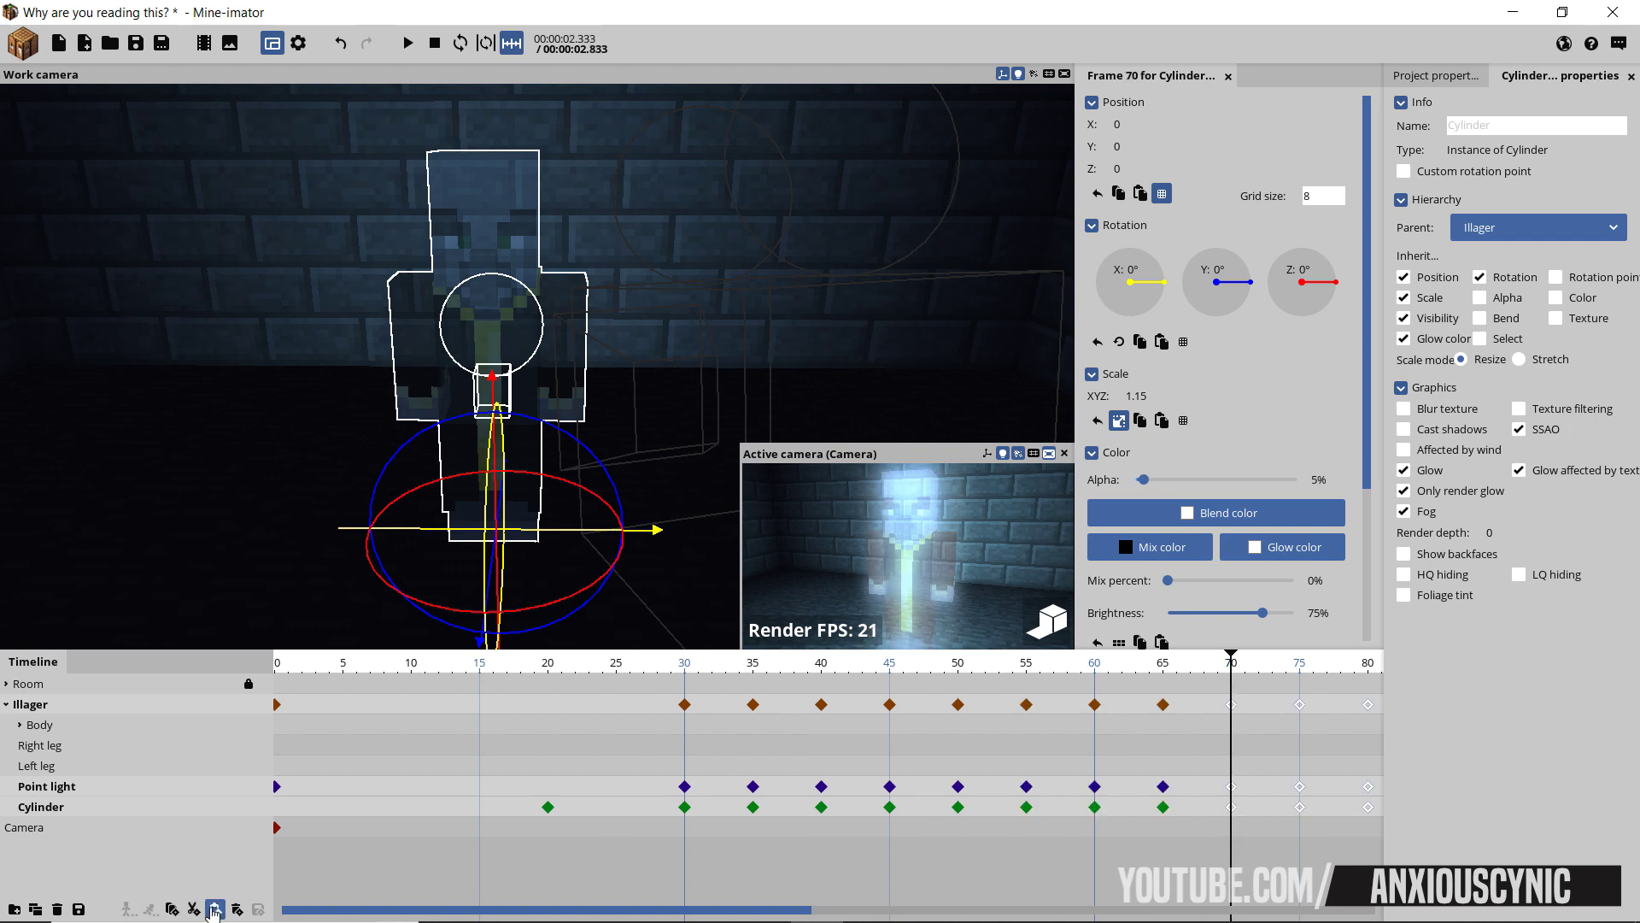
pyautogui.keyDown('ctrl'); pyautogui.scroll(-5, 1263, 733); pyautogui.keyUp('ctrl')
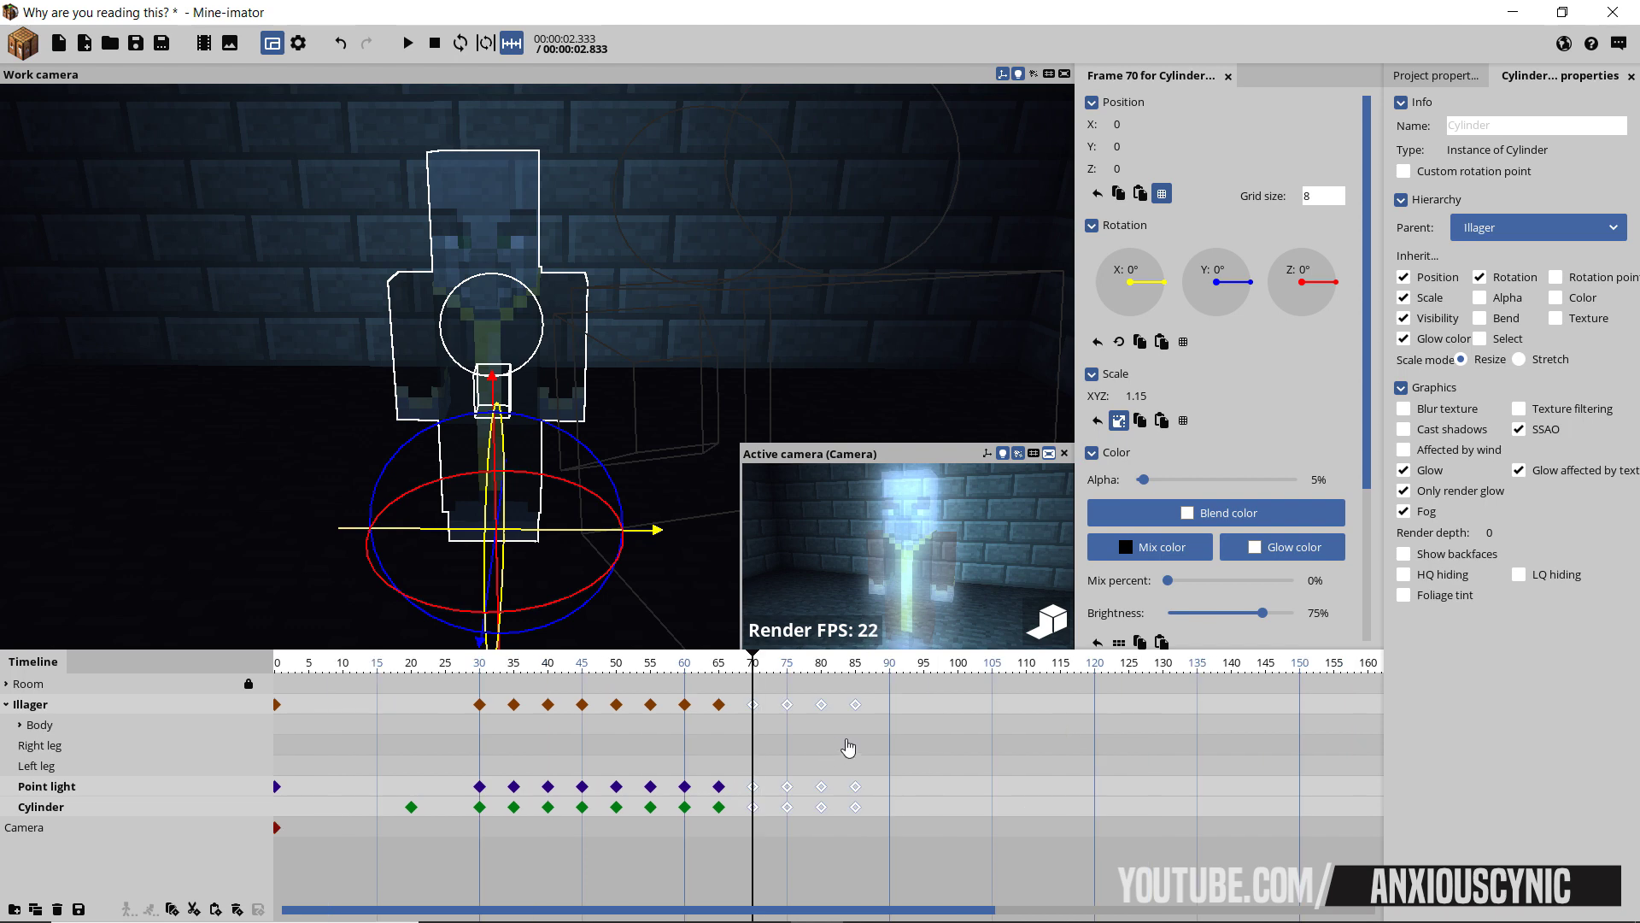
pyautogui.moveTo(890, 713); pyautogui.dragTo(1274, 733)
pyautogui.hotkey('ctrl', 's')
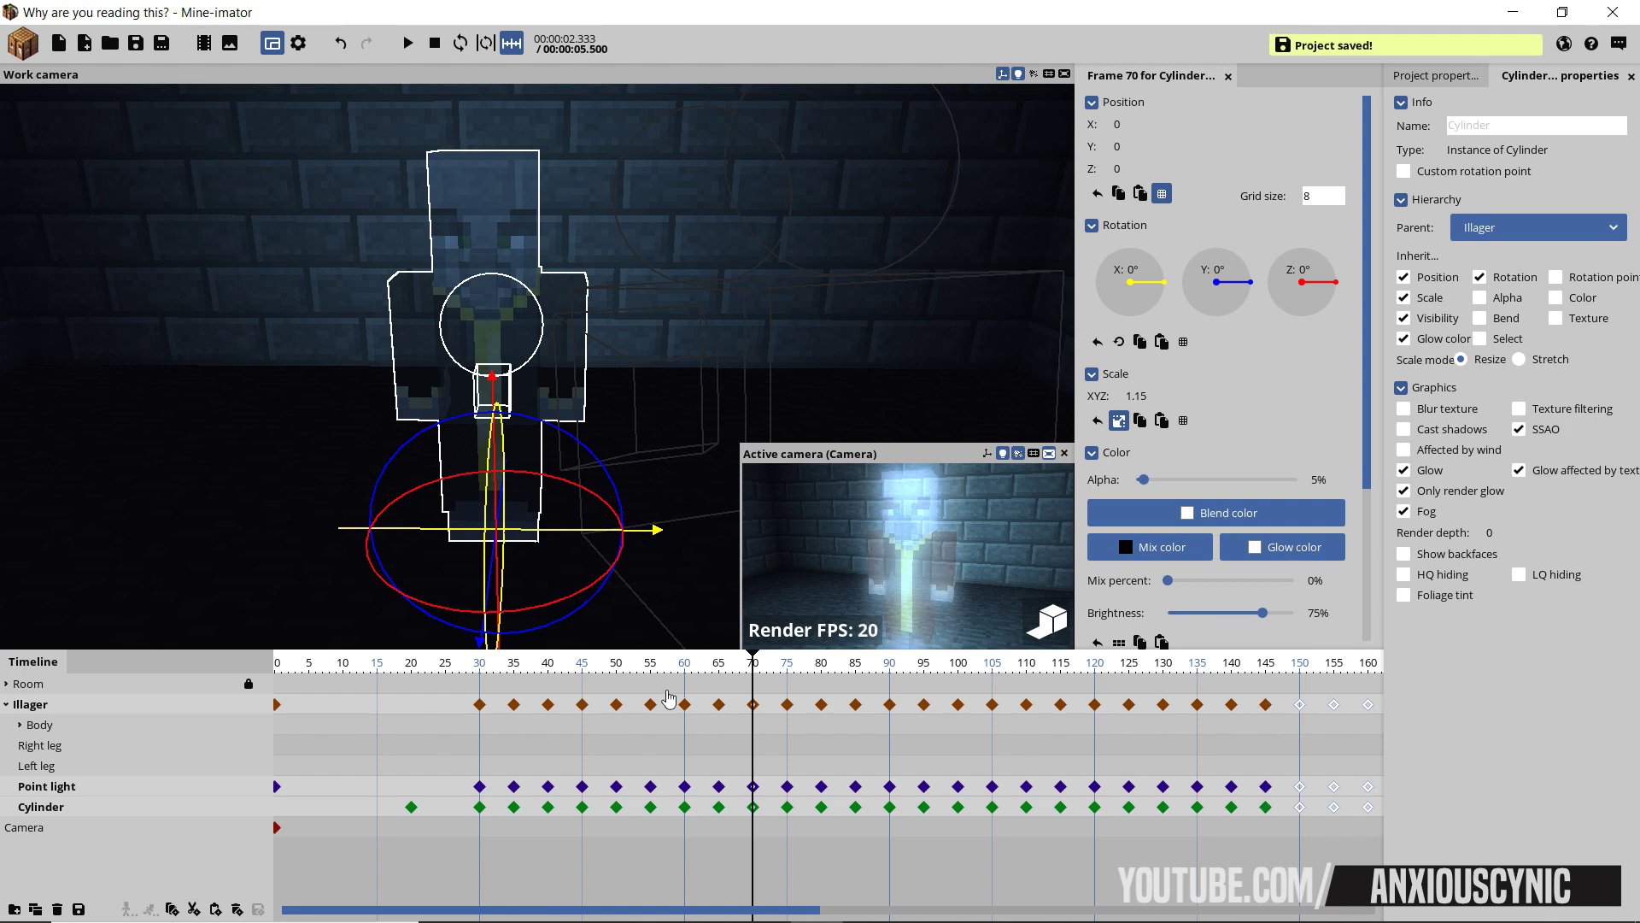
# - Deselect everything, play the animation from the beginning and scrub to frame 85
pyautogui.moveTo(578, 668); pyautogui.dragTo(184, 652)
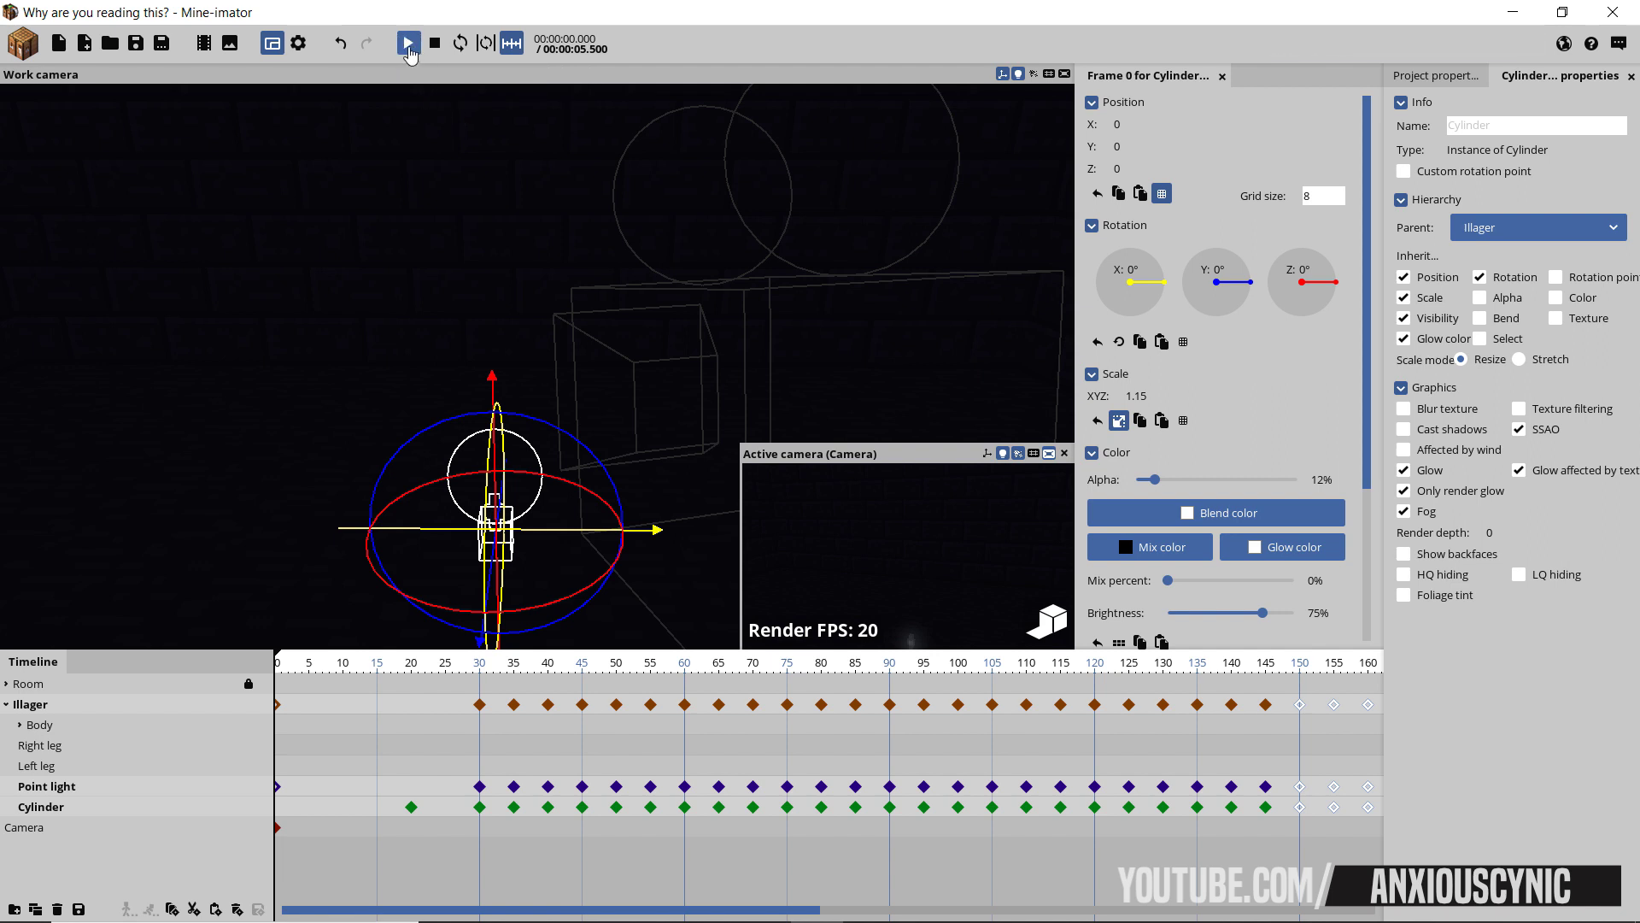
pyautogui.click(365, 220)
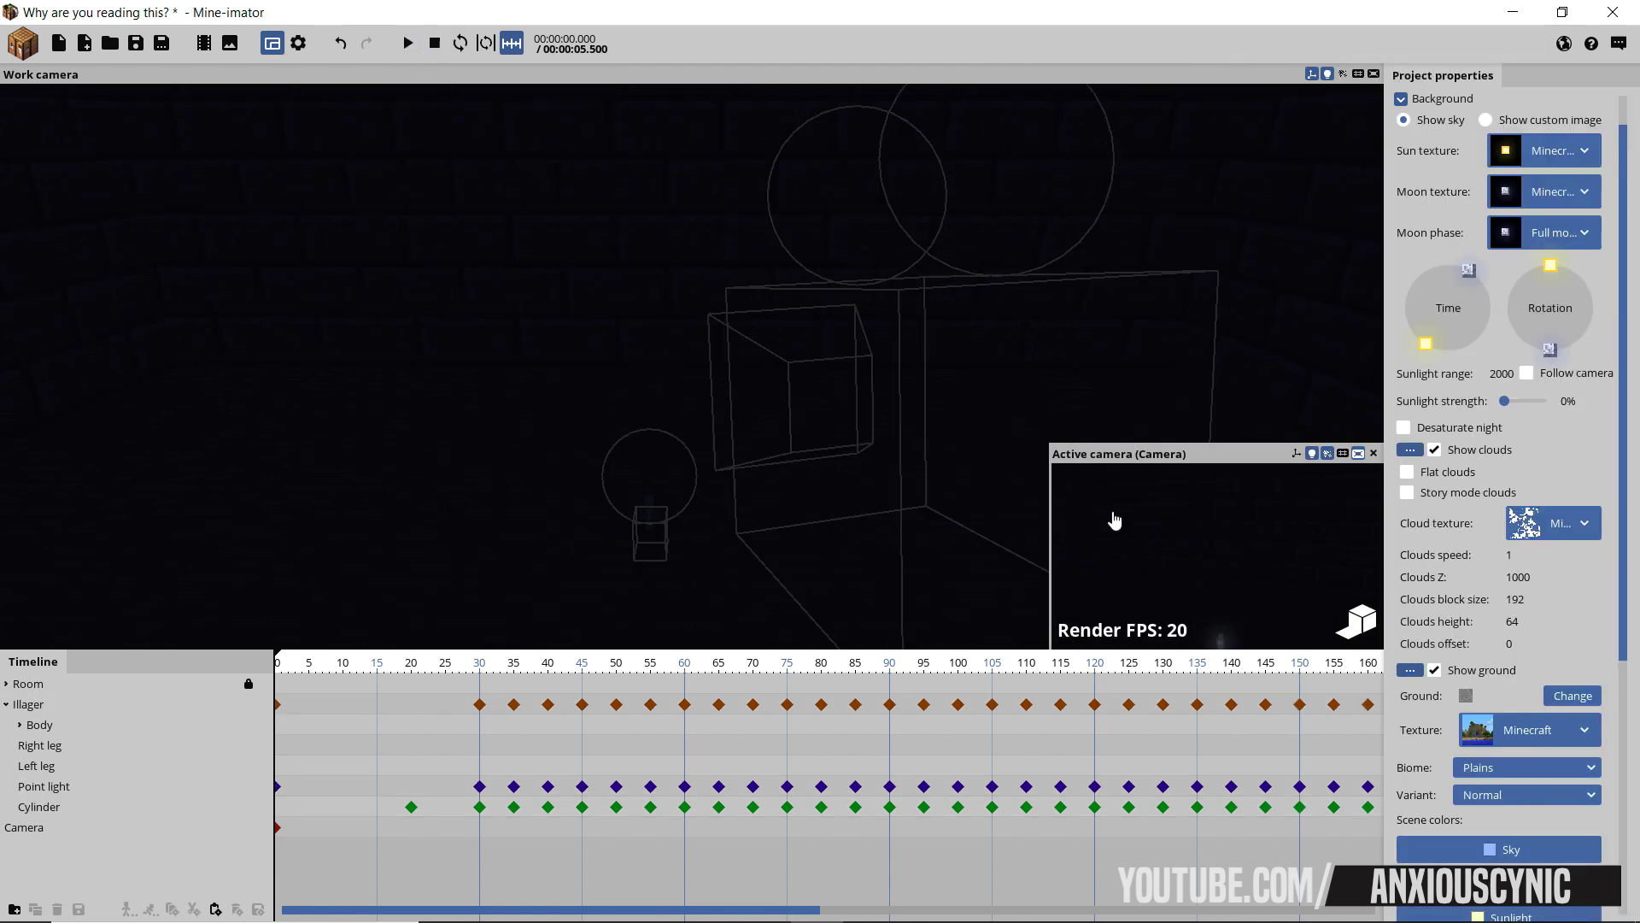
pyautogui.press('space')
pyautogui.click(742, 671)
pyautogui.moveTo(757, 672); pyautogui.dragTo(855, 671)
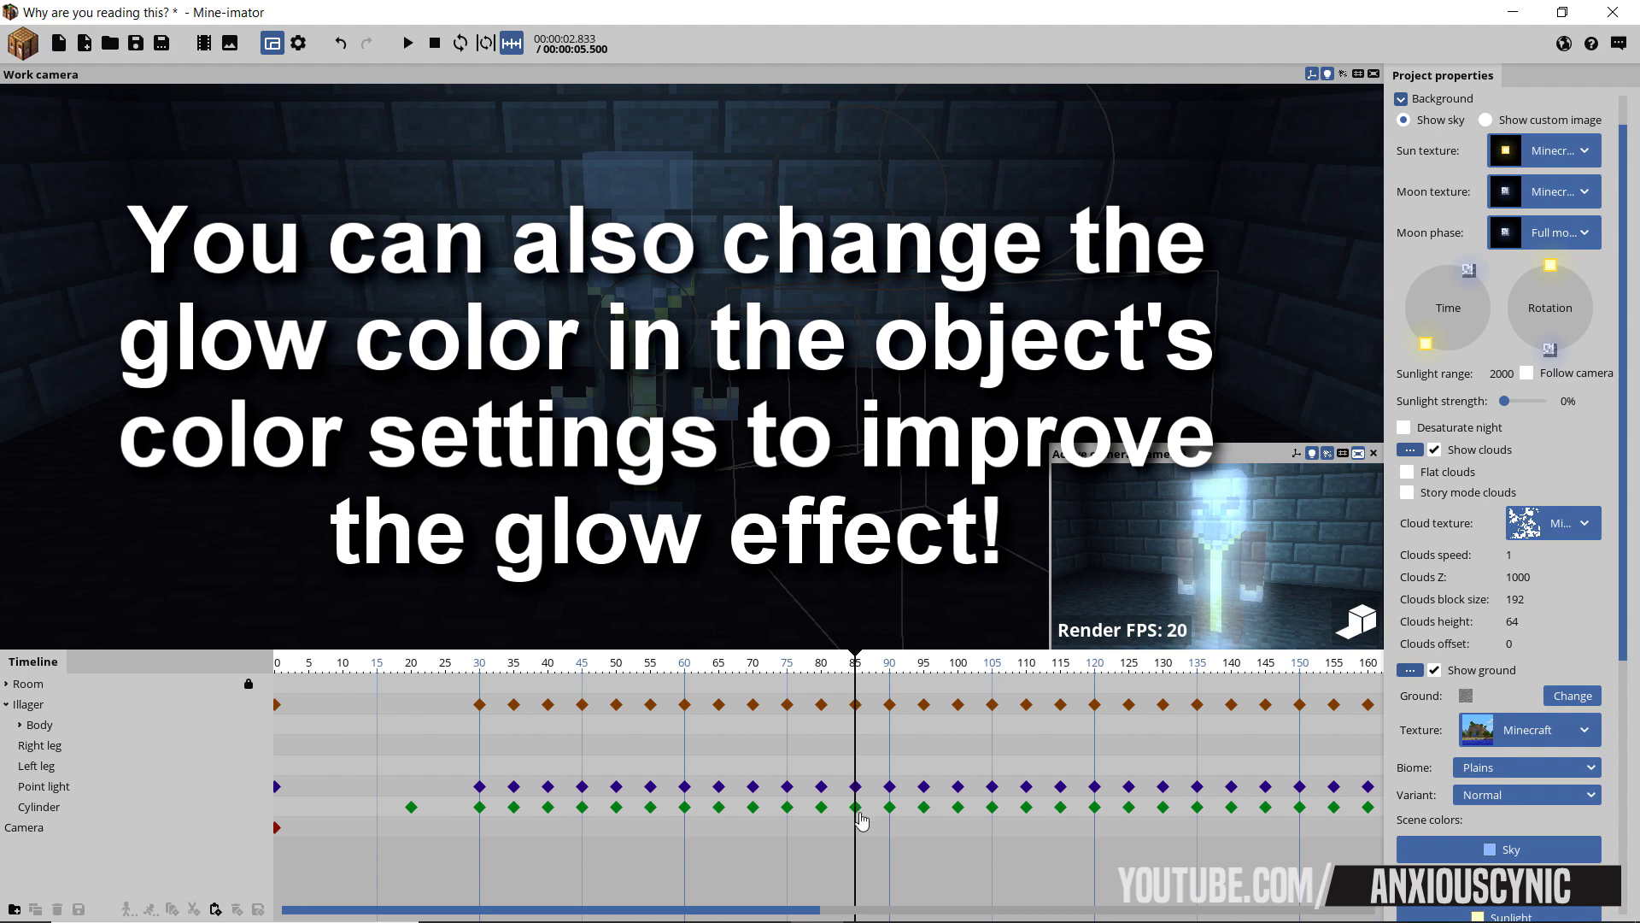
# - Examine the Cylinder, Point light and Illager keyframes around frame 85
pyautogui.click(857, 810)
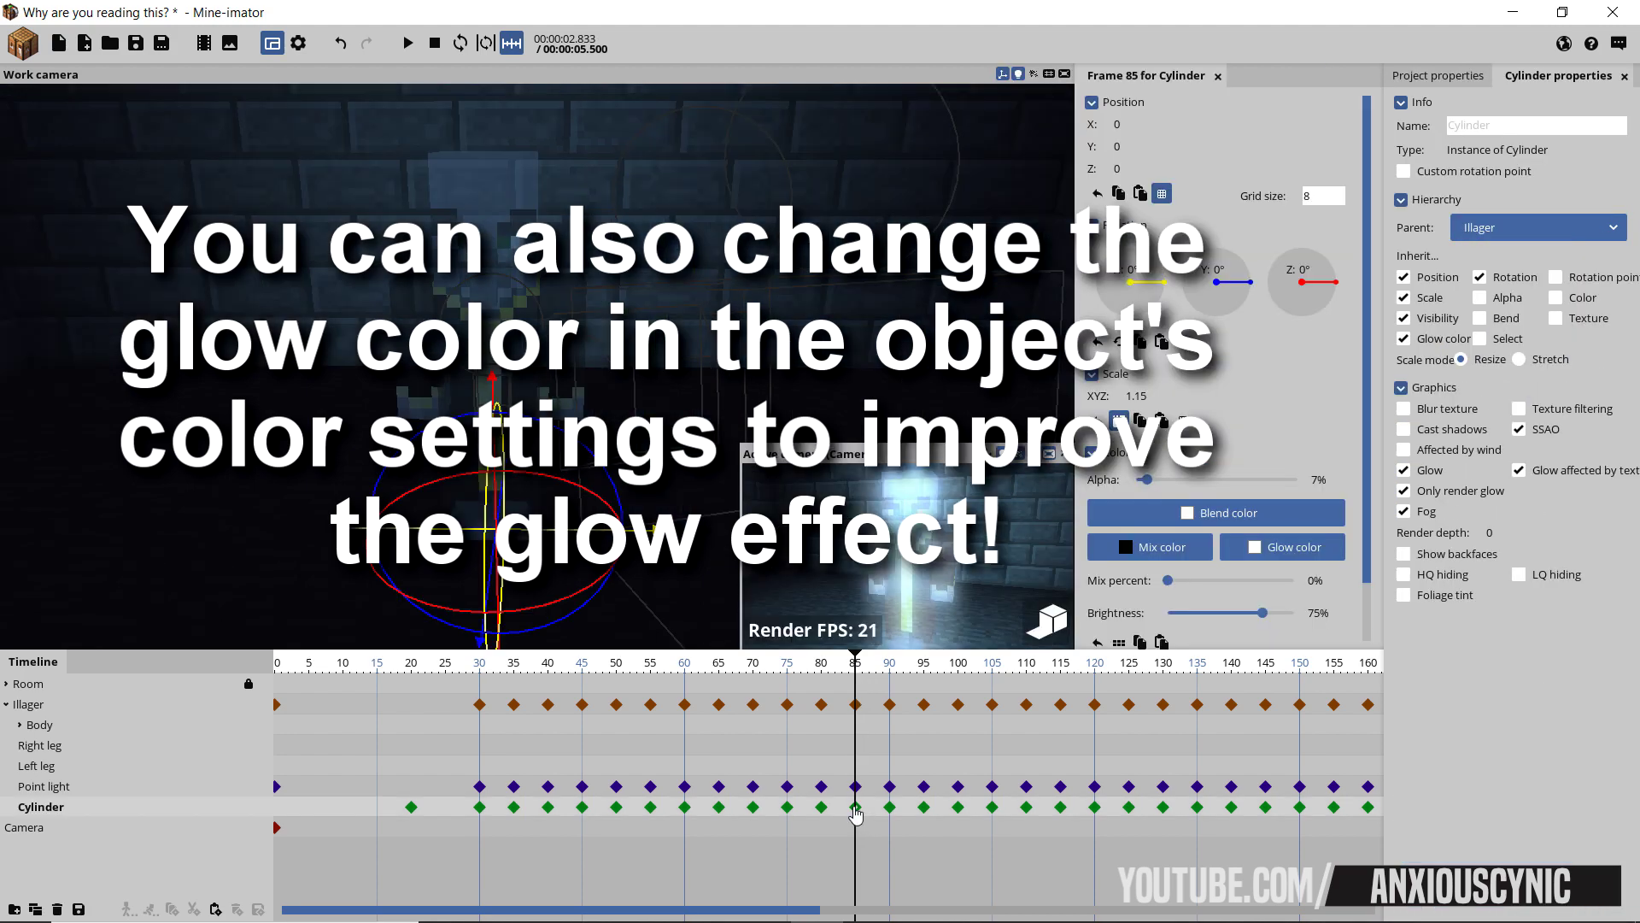
pyautogui.click(841, 785)
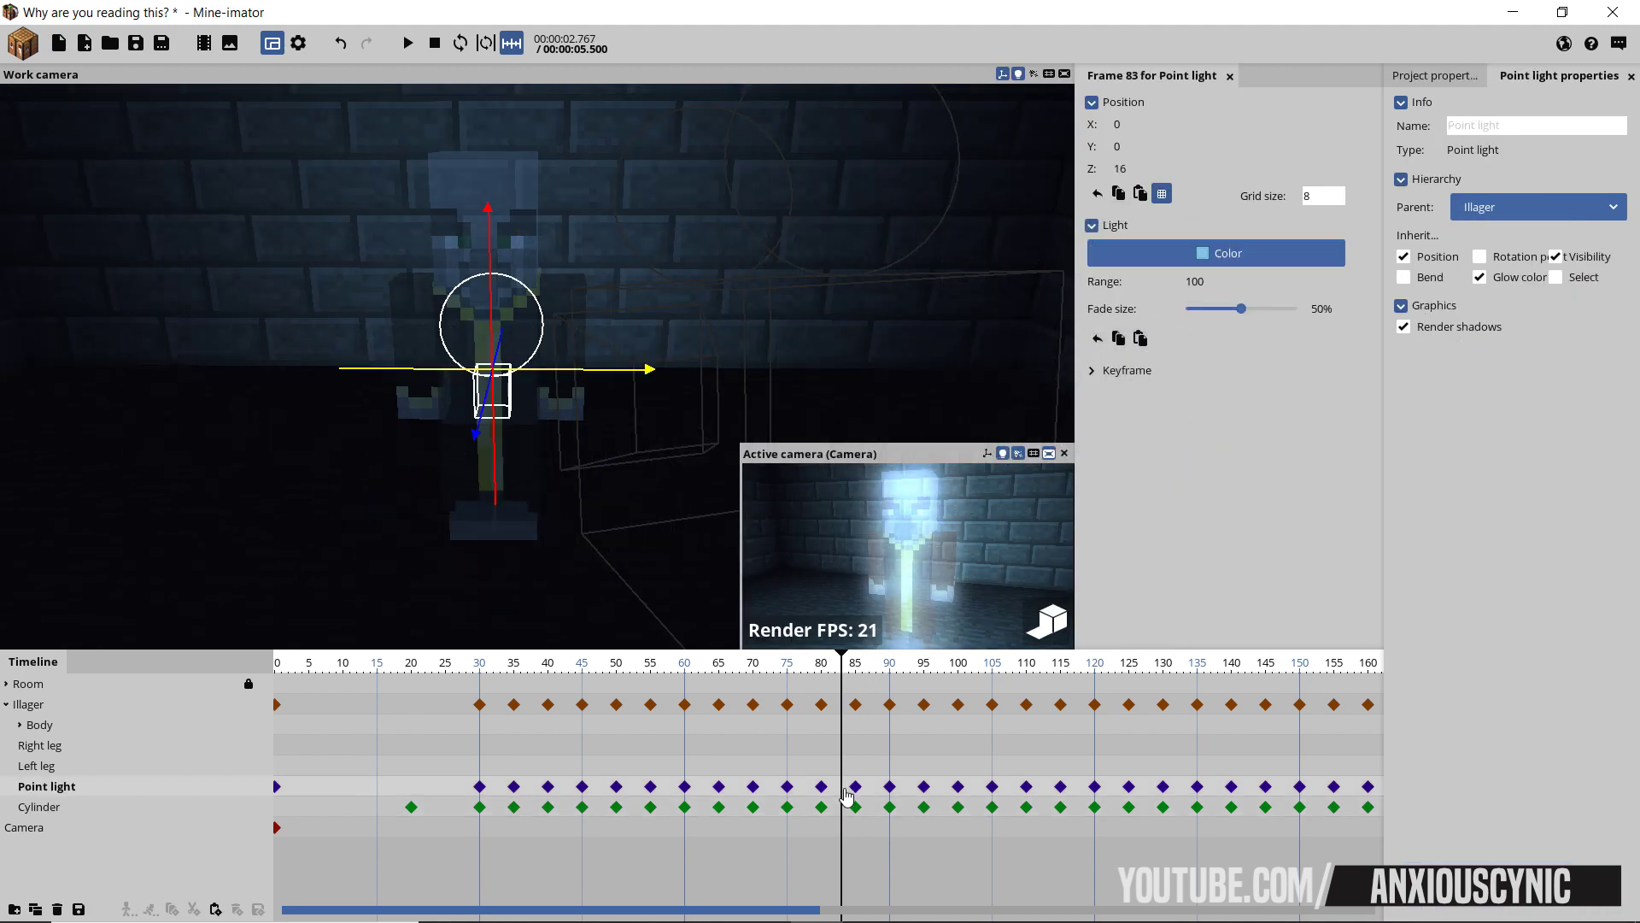
pyautogui.click(855, 706)
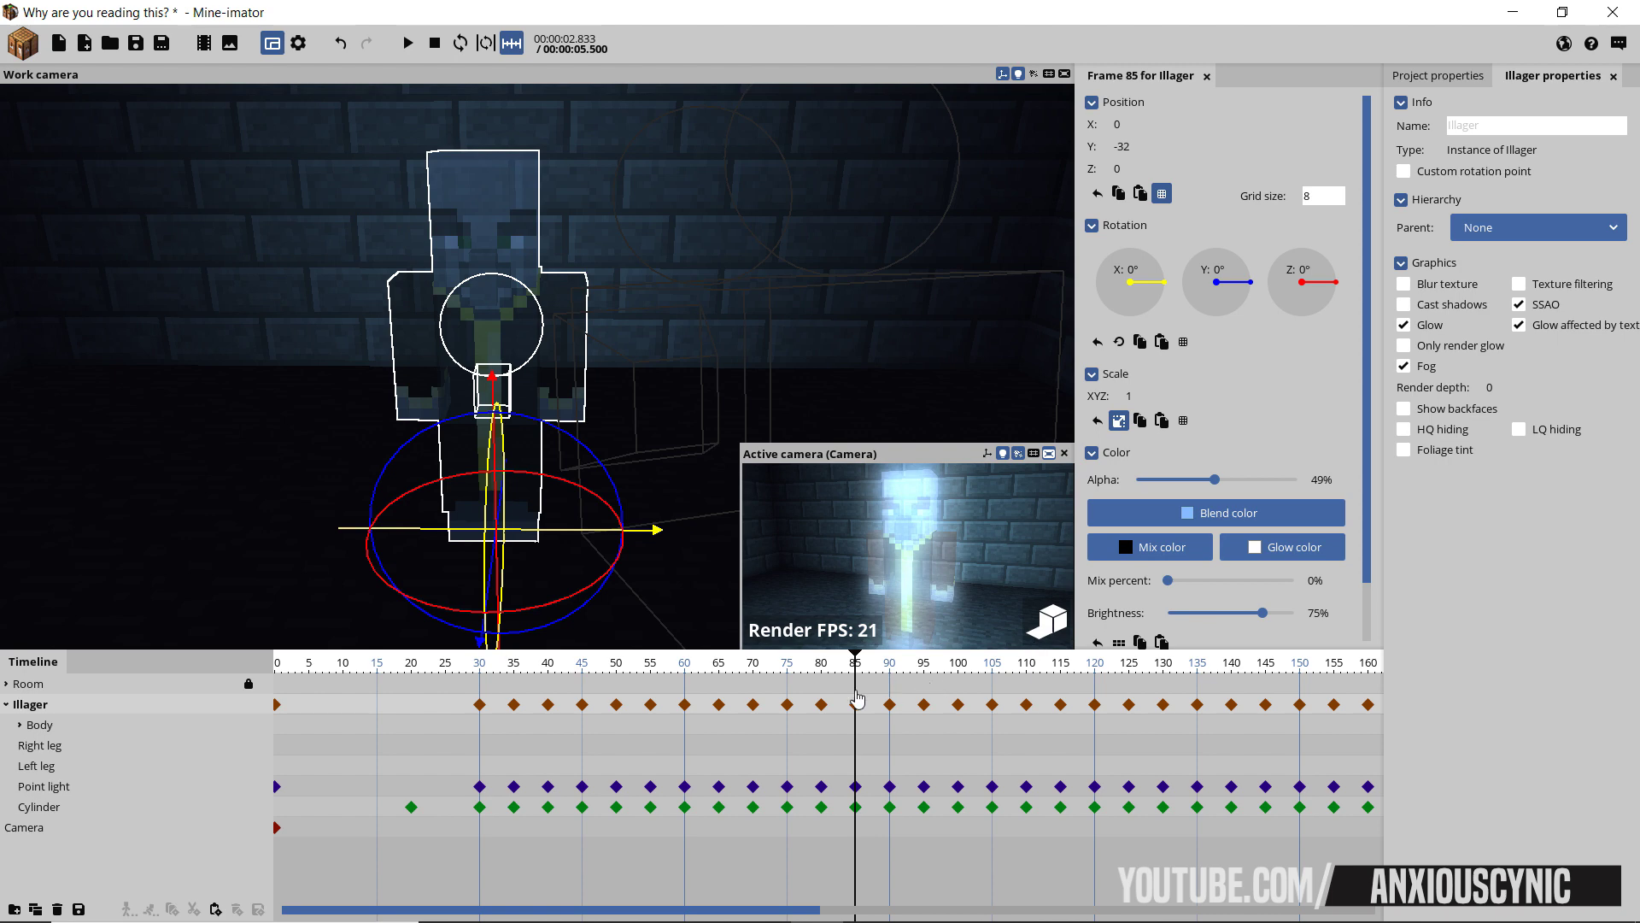
pyautogui.click(856, 806)
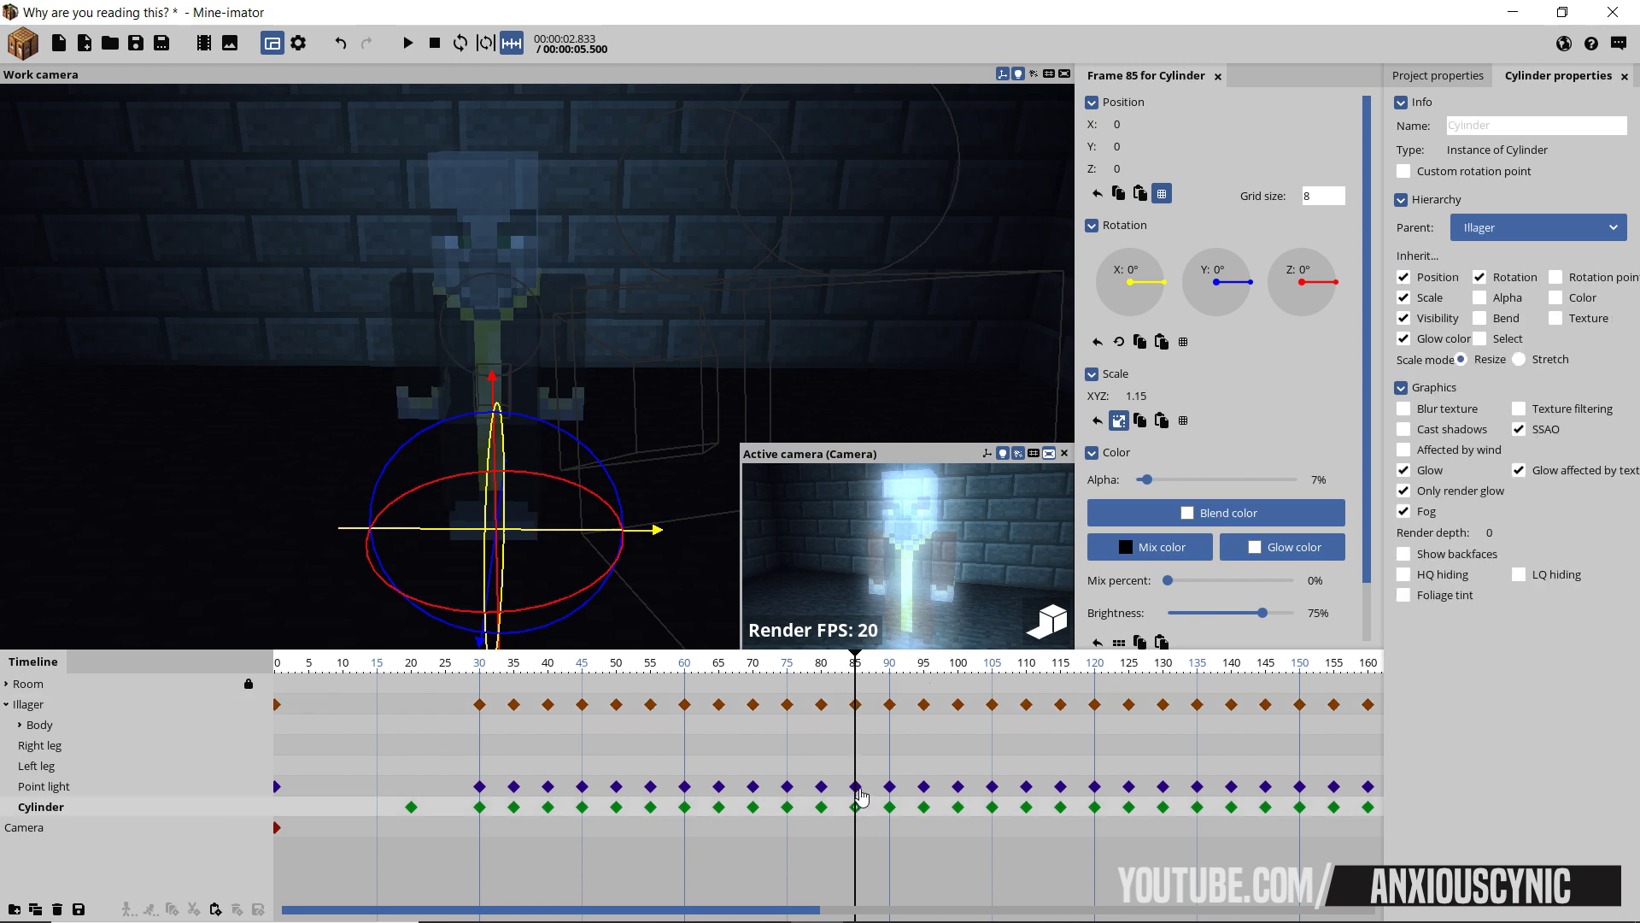
pyautogui.click(856, 786)
pyautogui.click(857, 705)
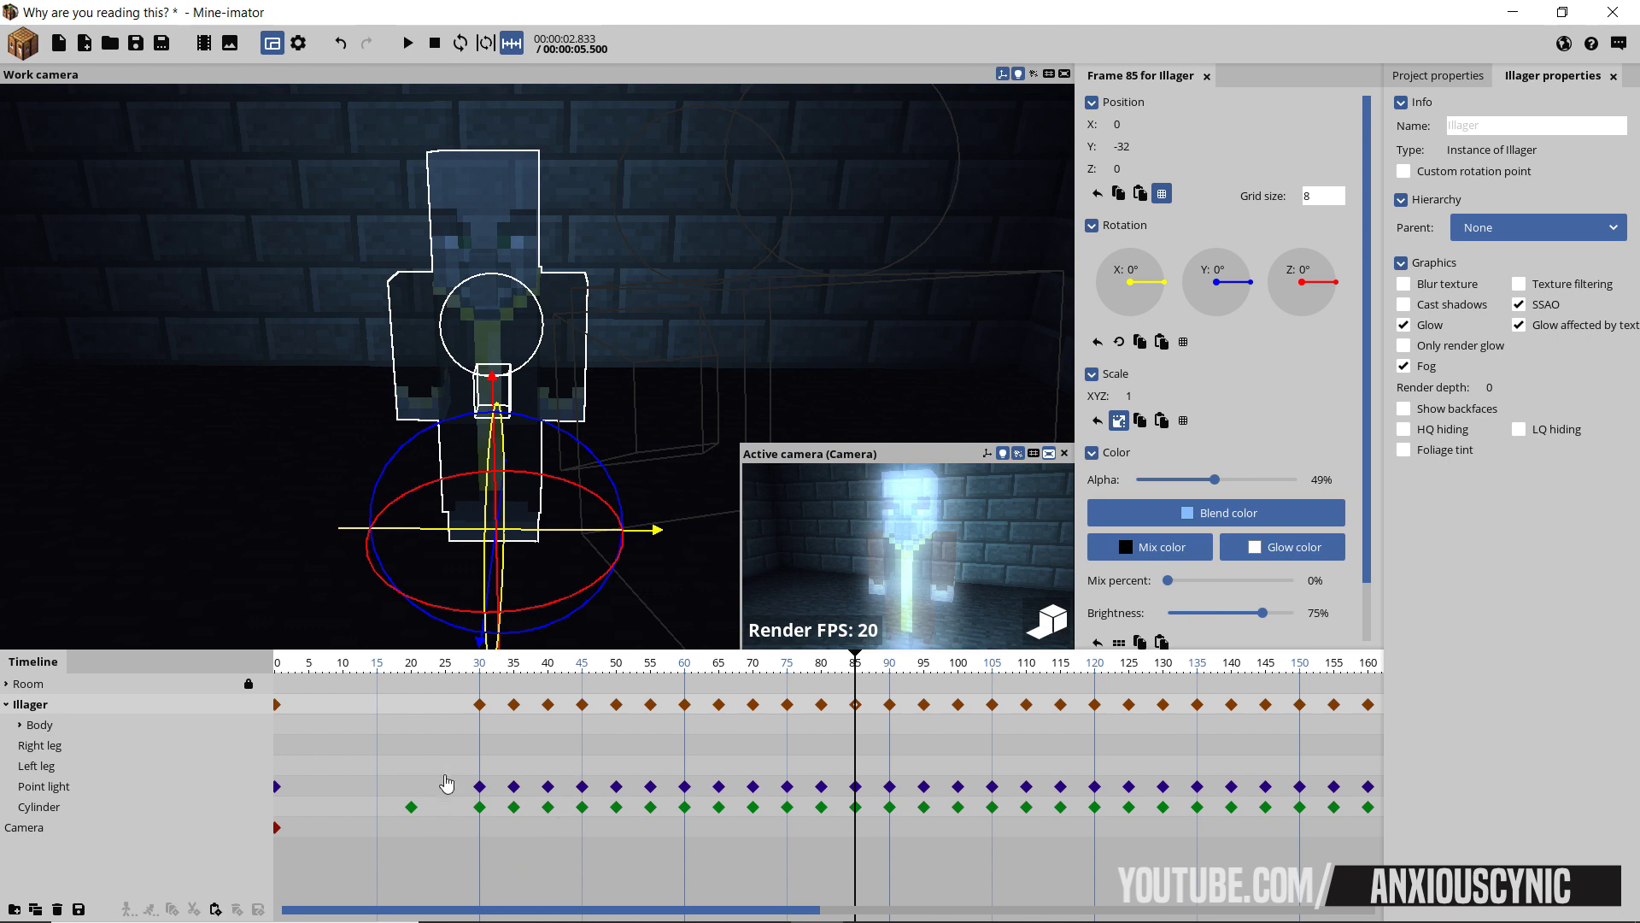
# - Select the Point light keyframes from frame 30 to 165 and shift them so the first one sits at frame 33
pyautogui.moveTo(788, 765); pyautogui.dragTo(784, 765, button='middle')
pyautogui.scroll(-3, 784, 765)
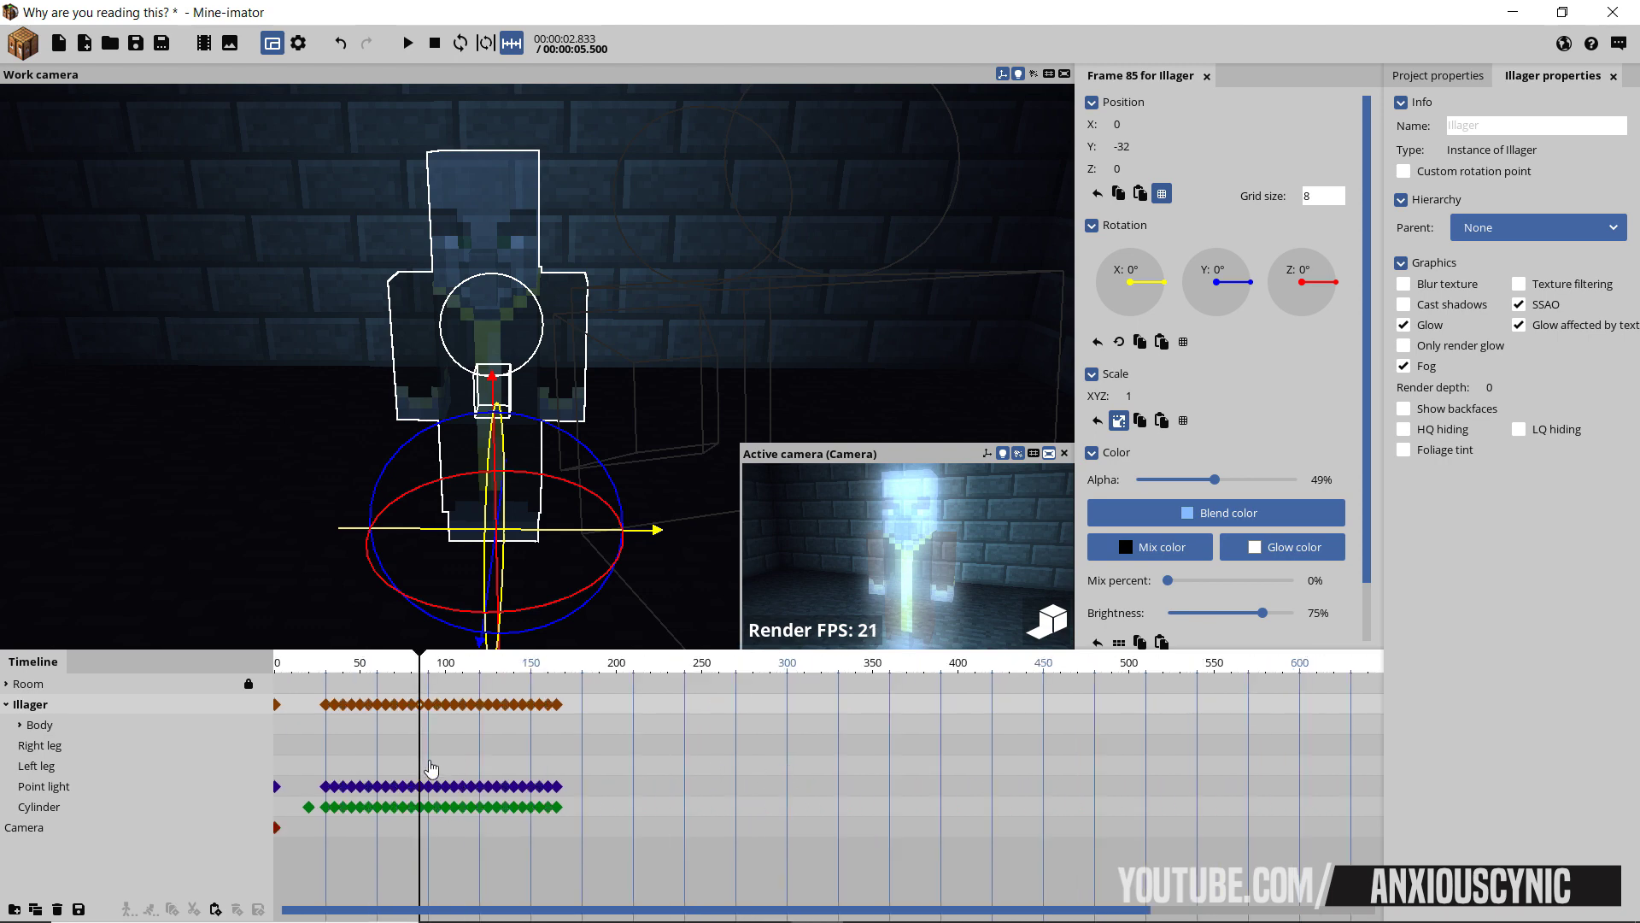
pyautogui.scroll(1, 338, 765)
pyautogui.moveTo(339, 763); pyautogui.dragTo(444, 748, button='middle')
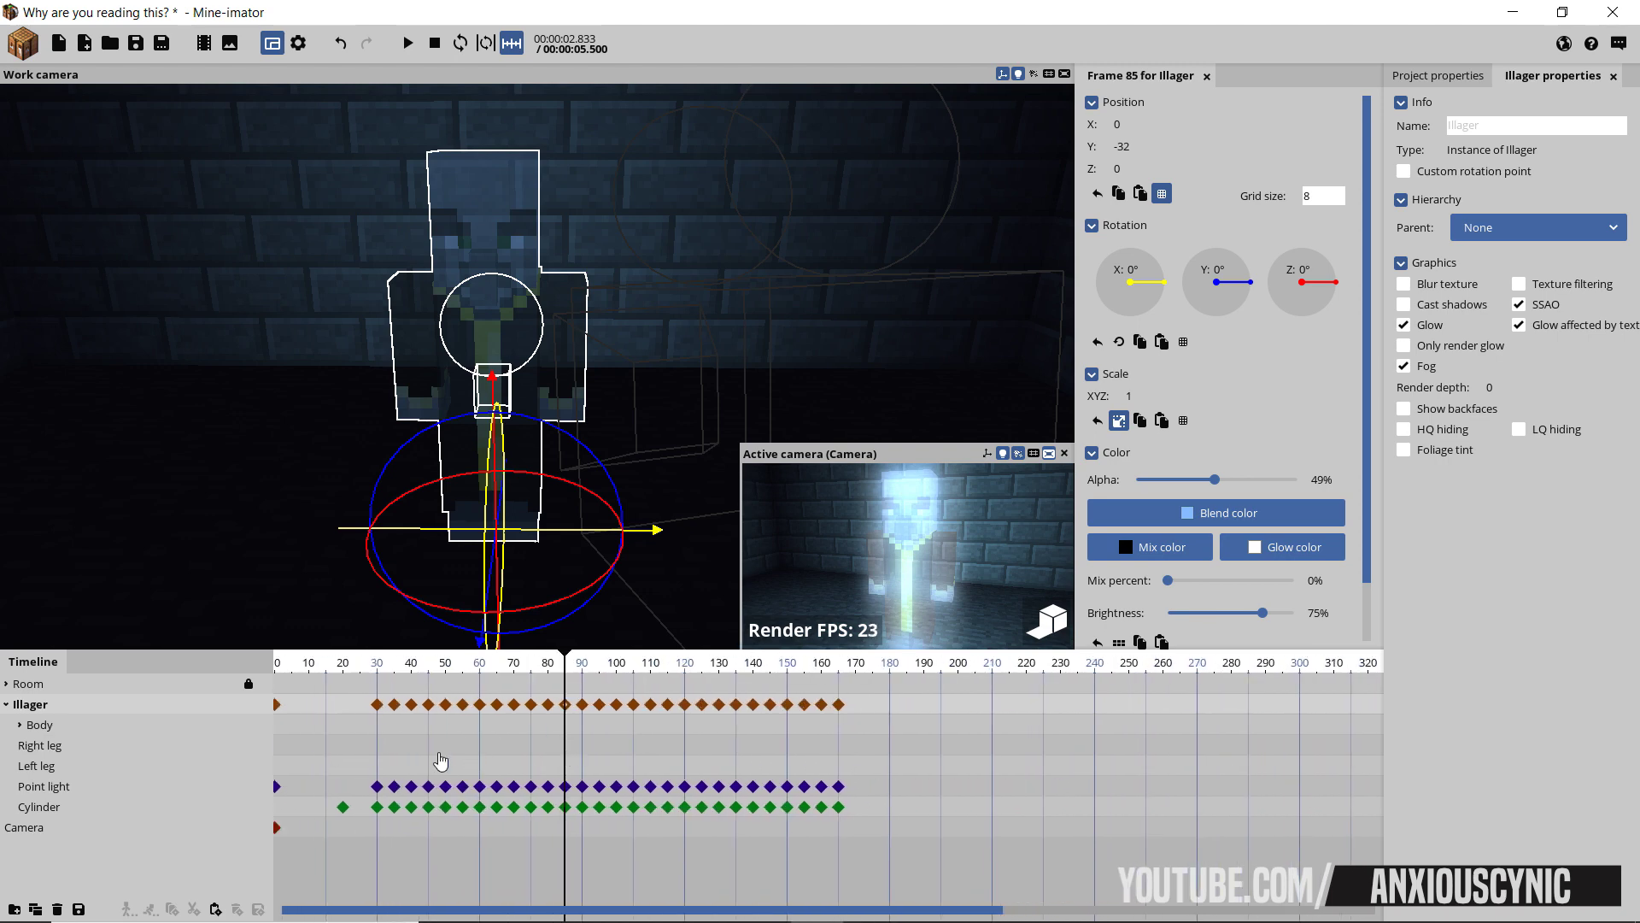
pyautogui.scroll(2, 440, 763)
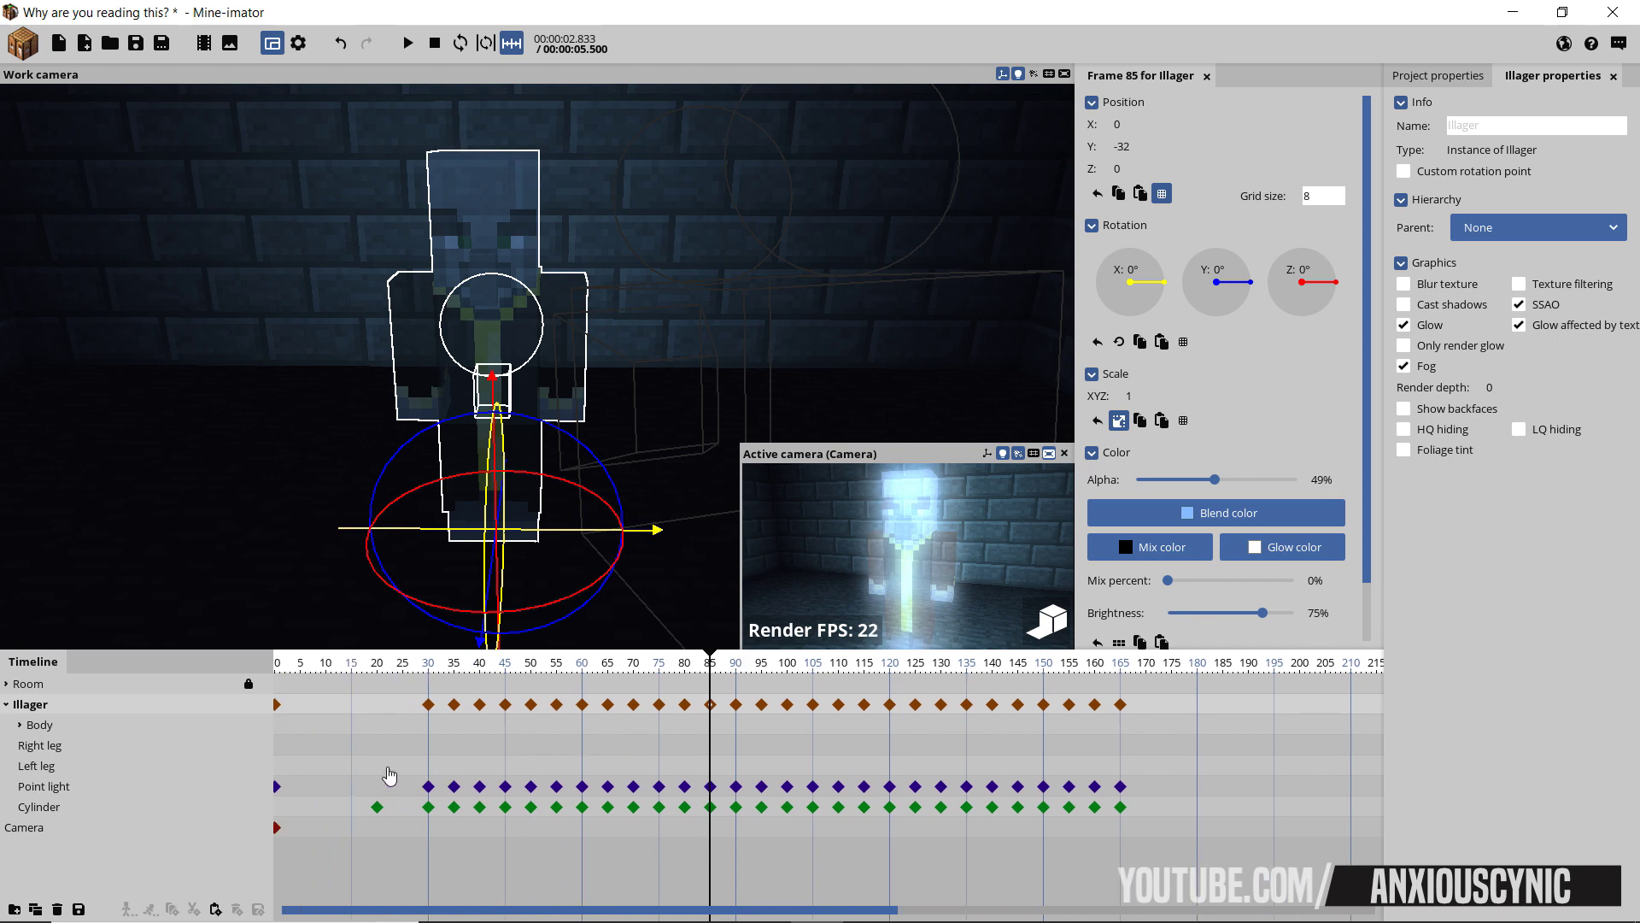
pyautogui.moveTo(385, 772); pyautogui.dragTo(1190, 796)
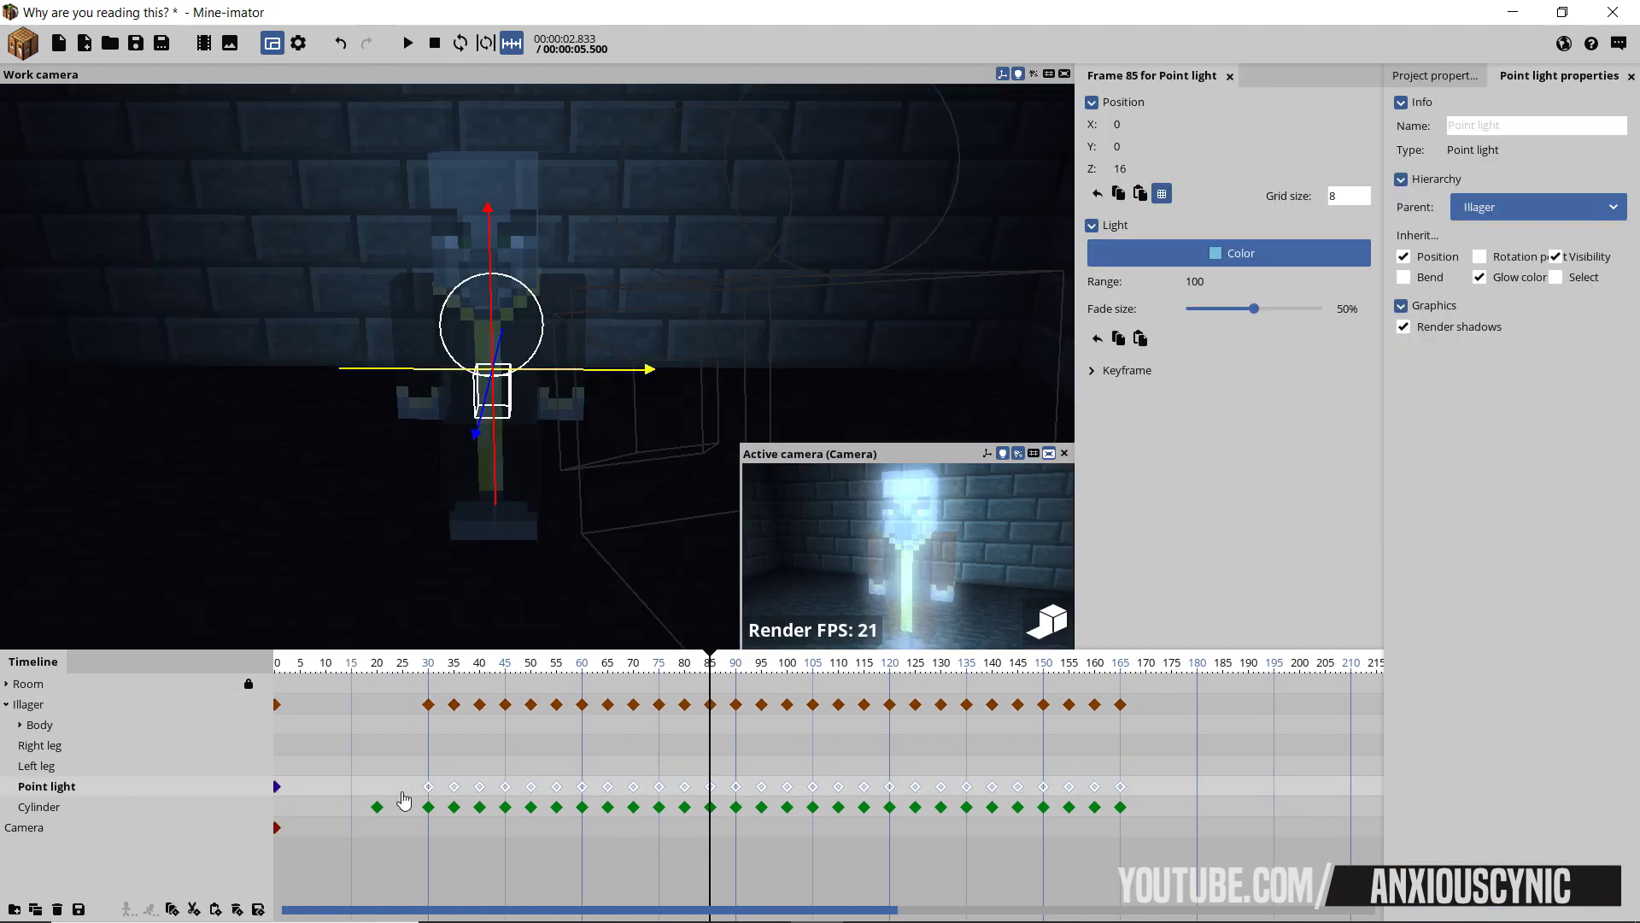
pyautogui.moveTo(428, 795); pyautogui.dragTo(463, 806)
# - Shift the repeating Cylinder flicker keyframes so the first one sits at frame 31
pyautogui.scroll(3, 428, 813)
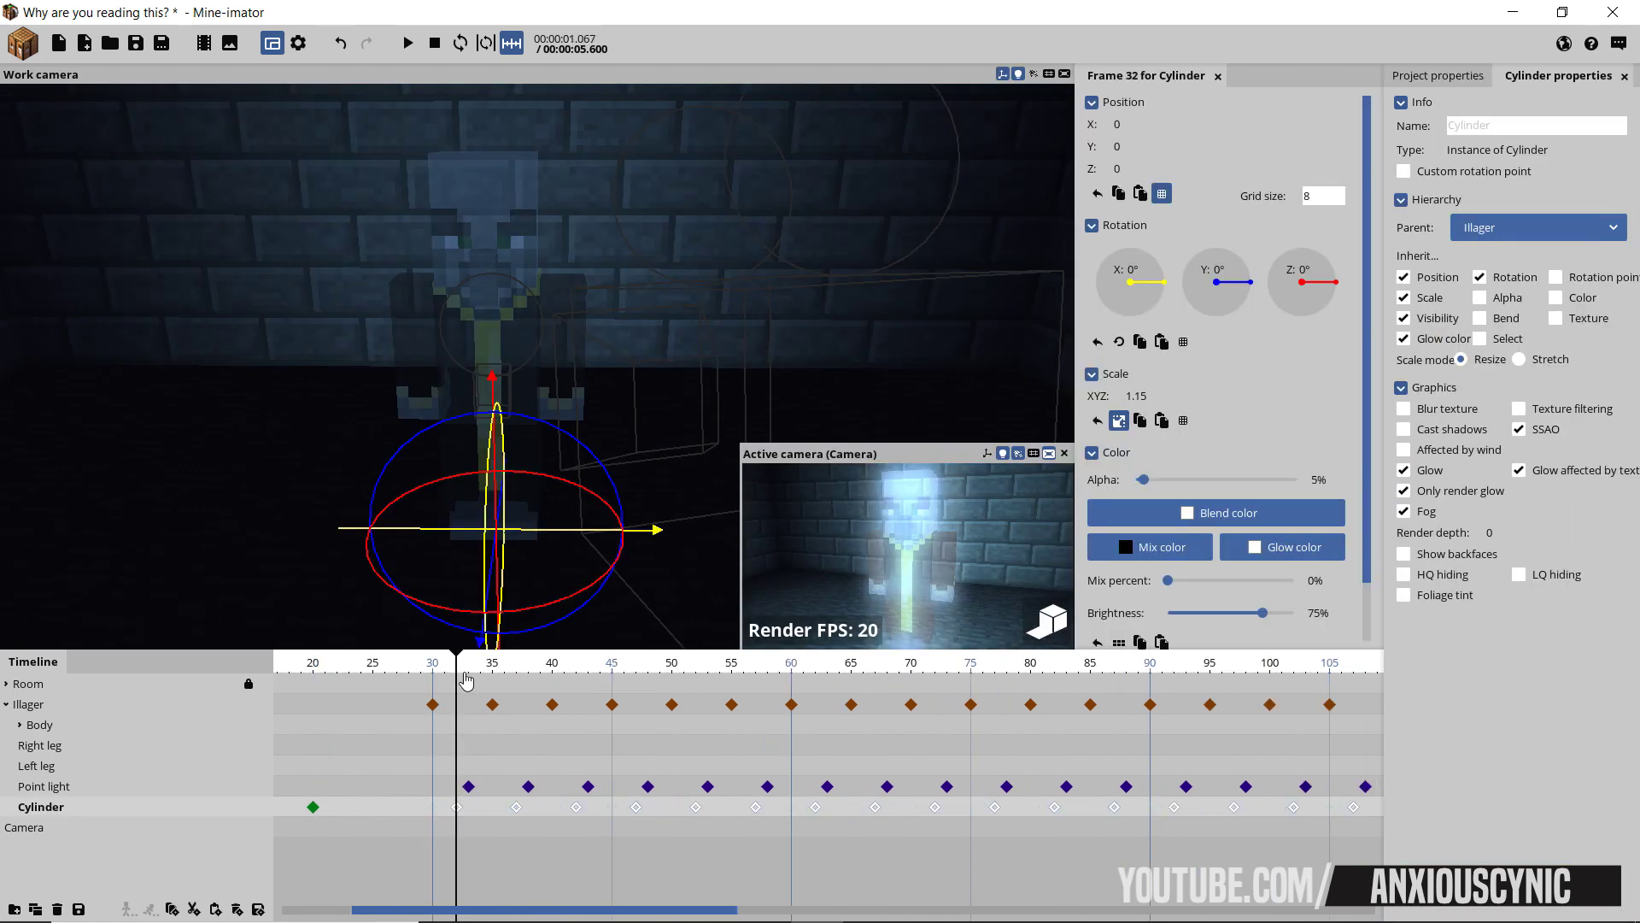
pyautogui.press('Left')
pyautogui.press('Left')
pyautogui.press('Left')
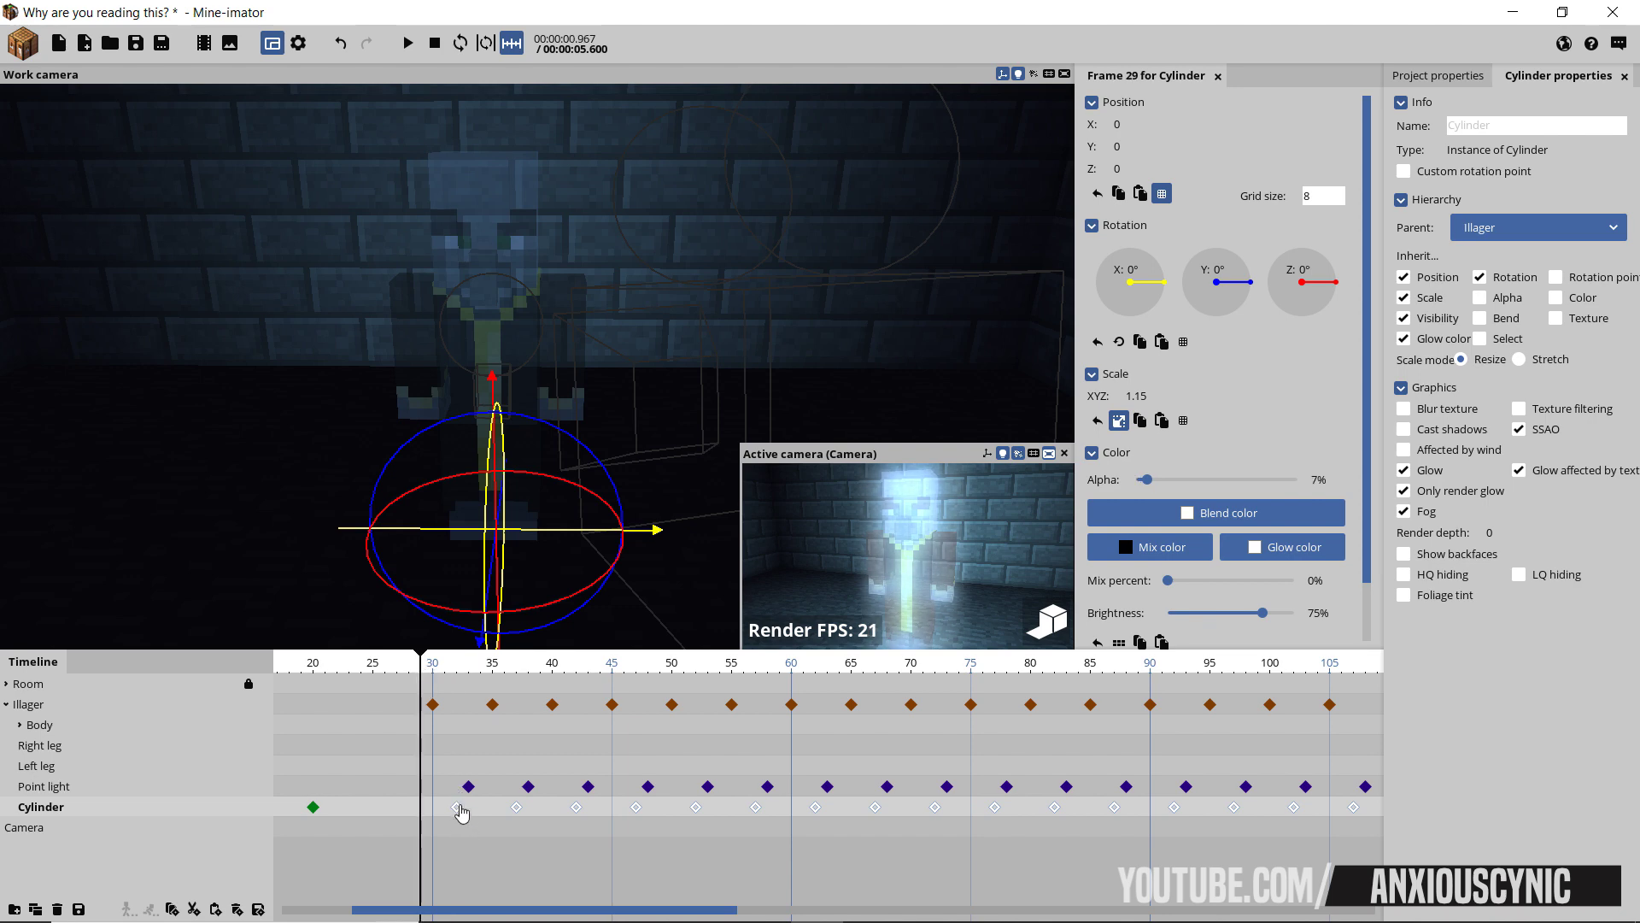
pyautogui.press('Right')
pyautogui.press('Right')
pyautogui.press('Right')
pyautogui.hotkey('ctrl', 'z')
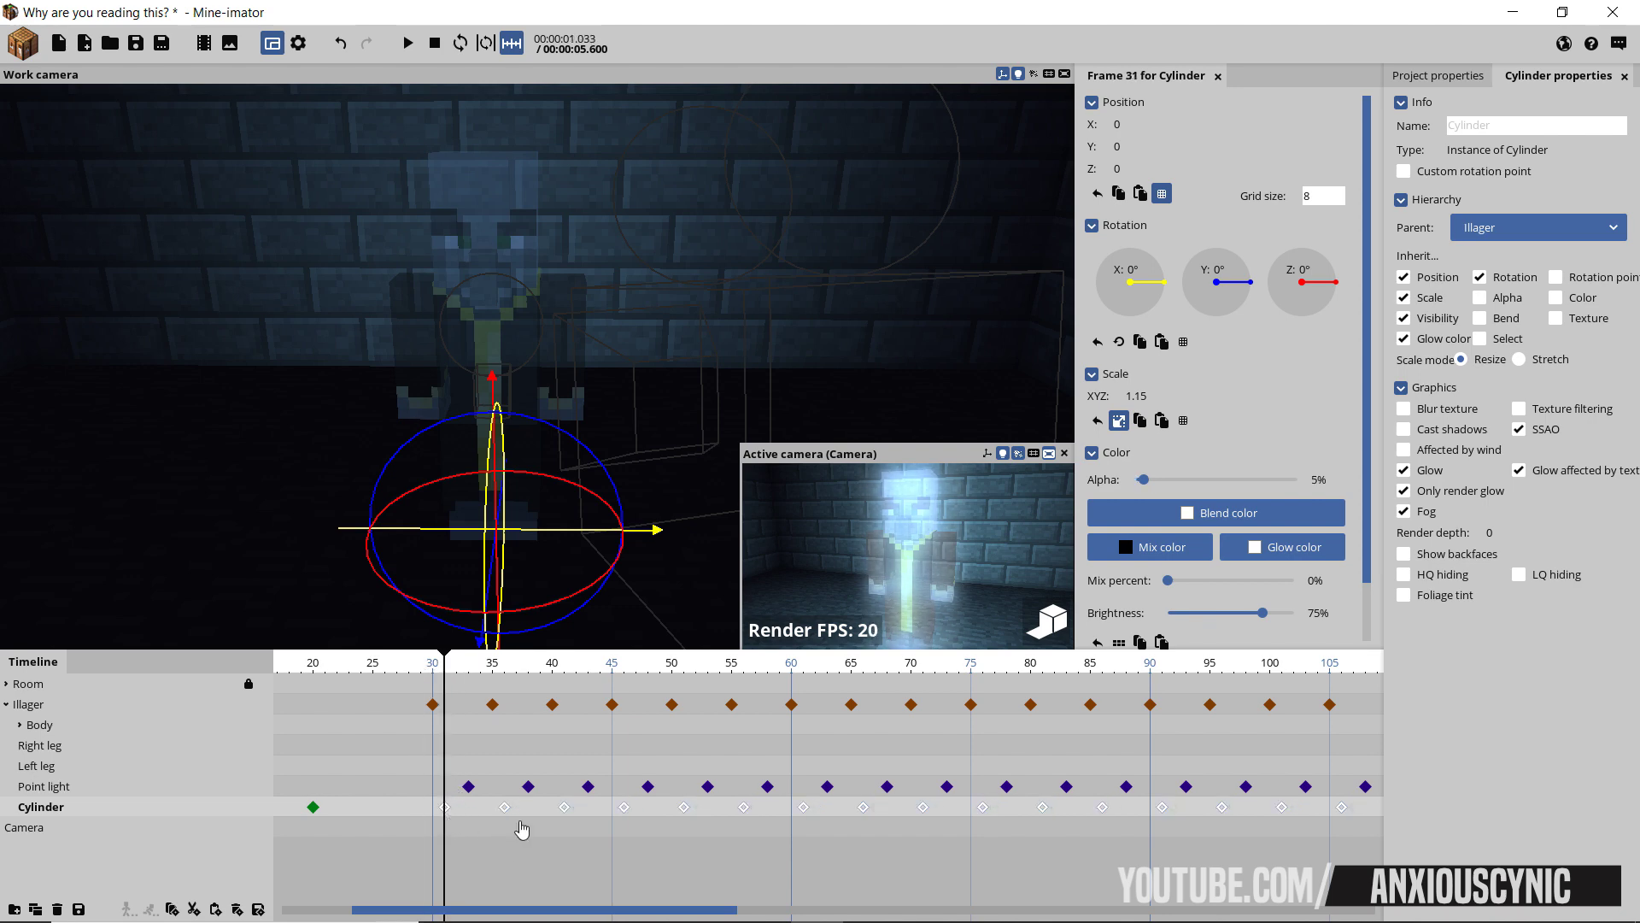
# - Save the project and play the offset flicker from frame 22
pyautogui.hotkey('ctrl', 's')
pyautogui.moveTo(466, 670); pyautogui.dragTo(339, 671)
pyautogui.press('space')
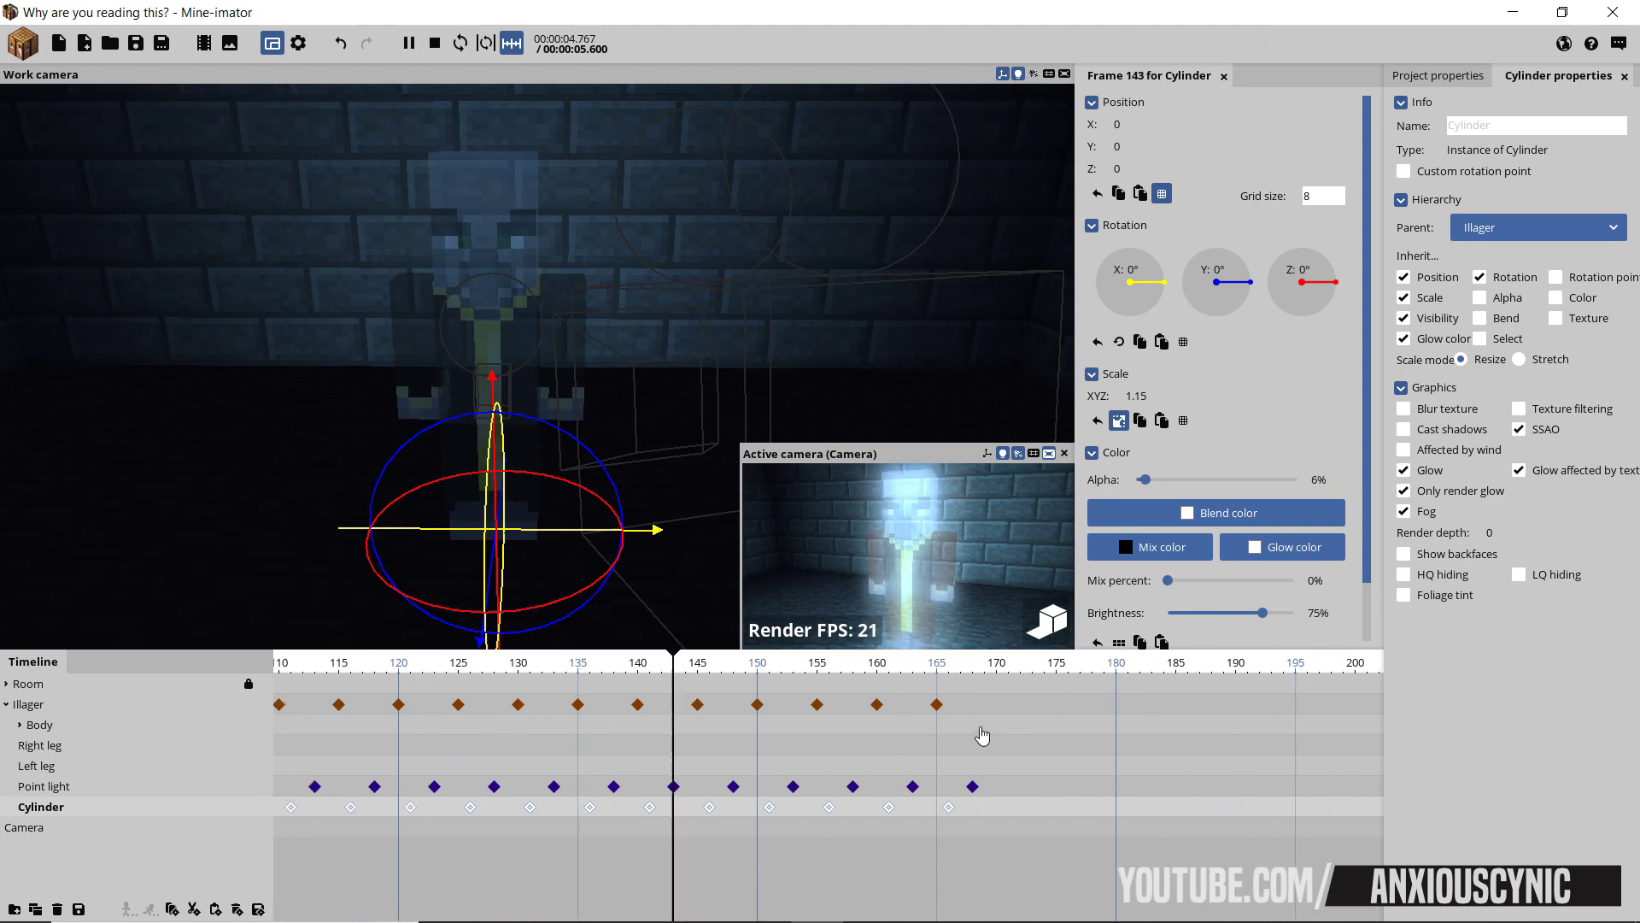
pyautogui.press('space')
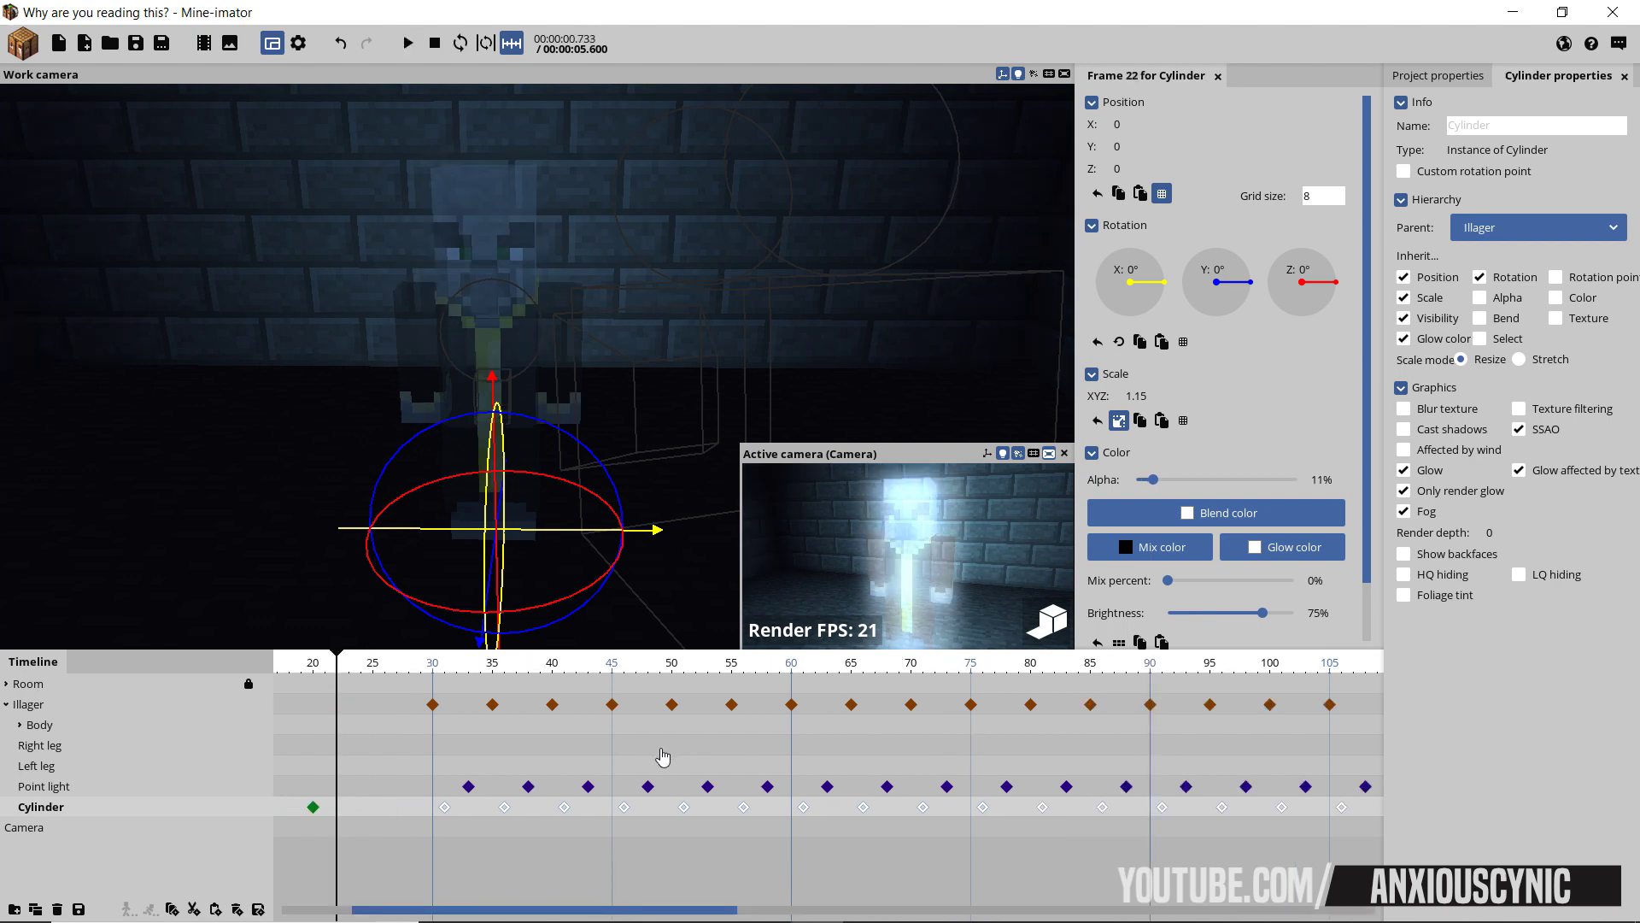
# - Save the project again and move the playhead to frame 71
pyautogui.scroll(-4, 539, 759)
pyautogui.moveTo(420, 664); pyautogui.dragTo(465, 666)
pyautogui.hotkey('ctrl', 's')
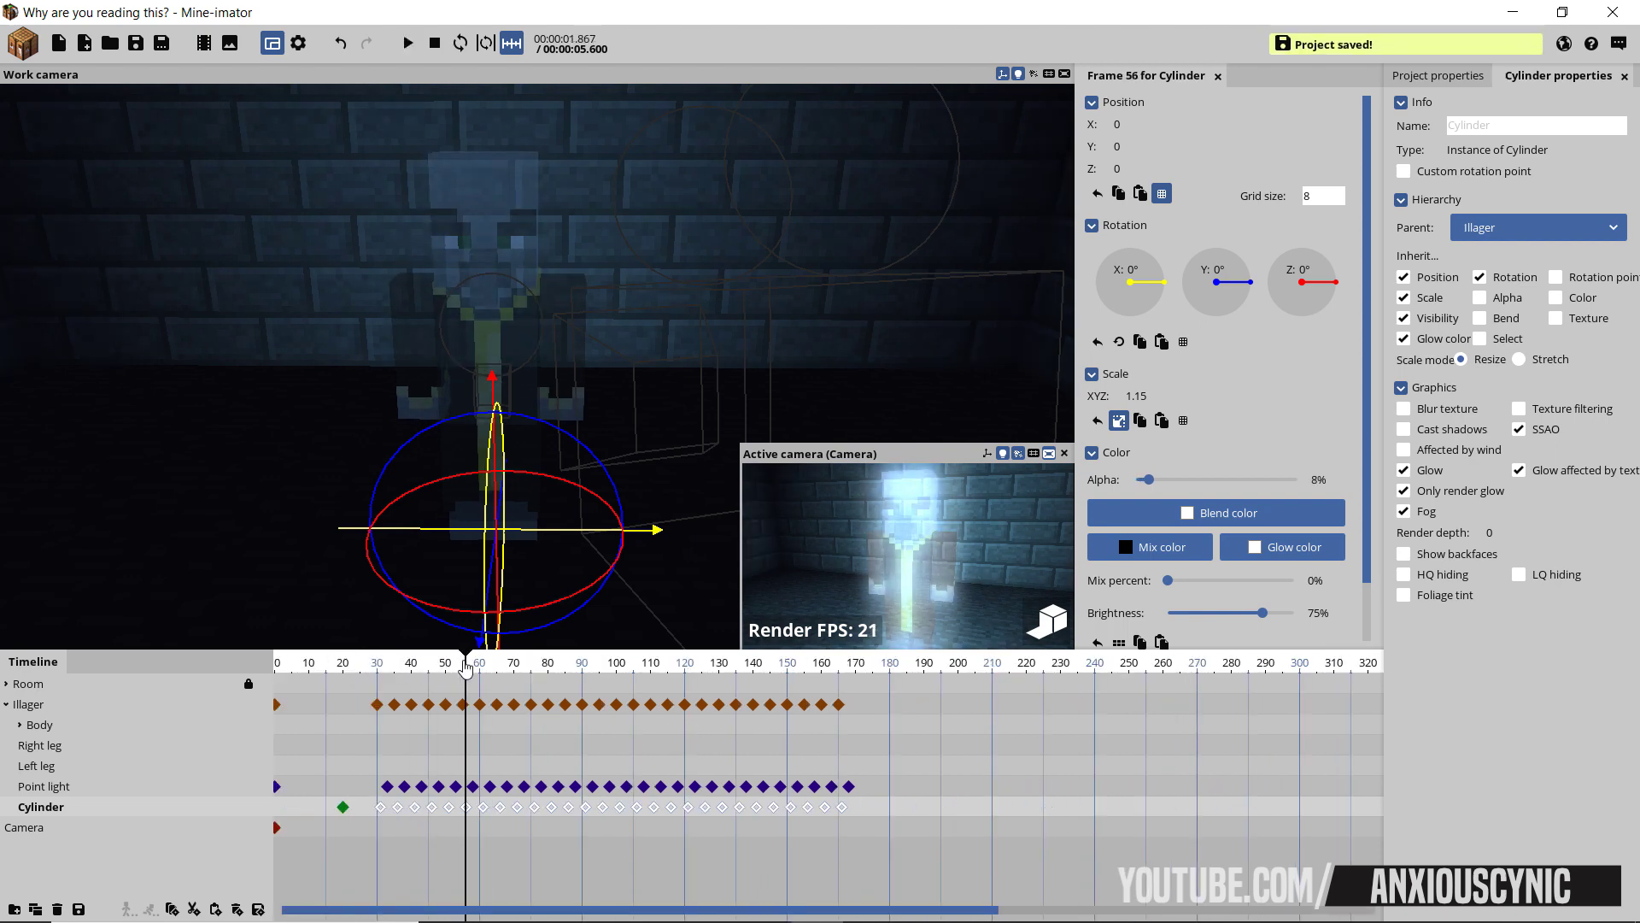
pyautogui.moveTo(466, 666); pyautogui.dragTo(517, 684)
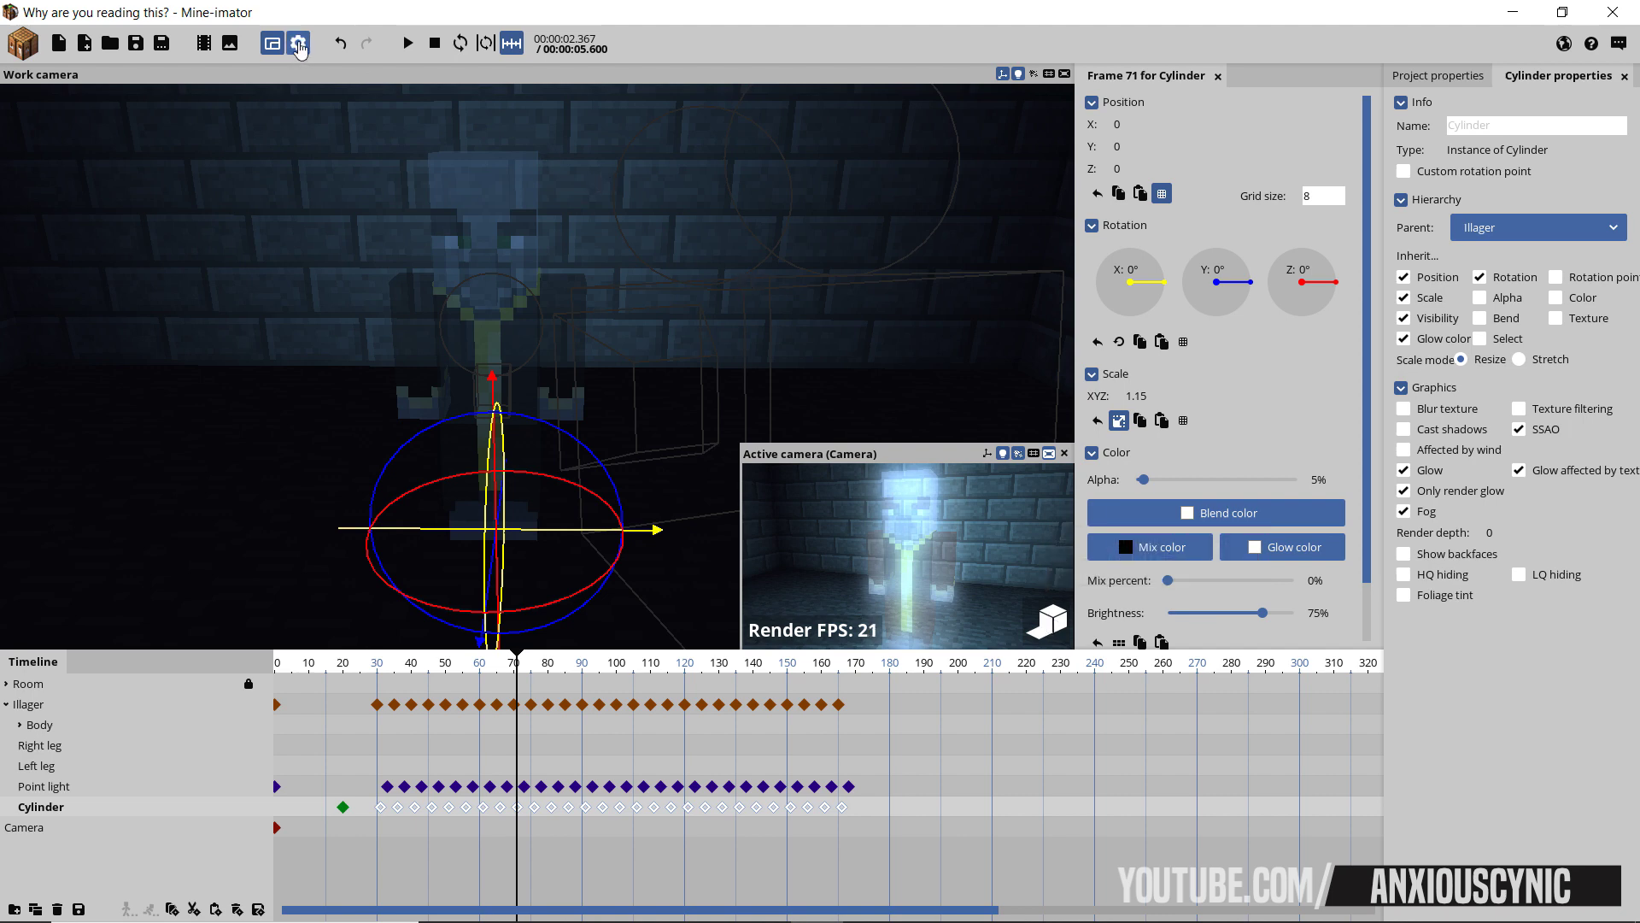
# - Open the render settings and turn Glow falloff off and back on to compare the glow
pyautogui.click(298, 44)
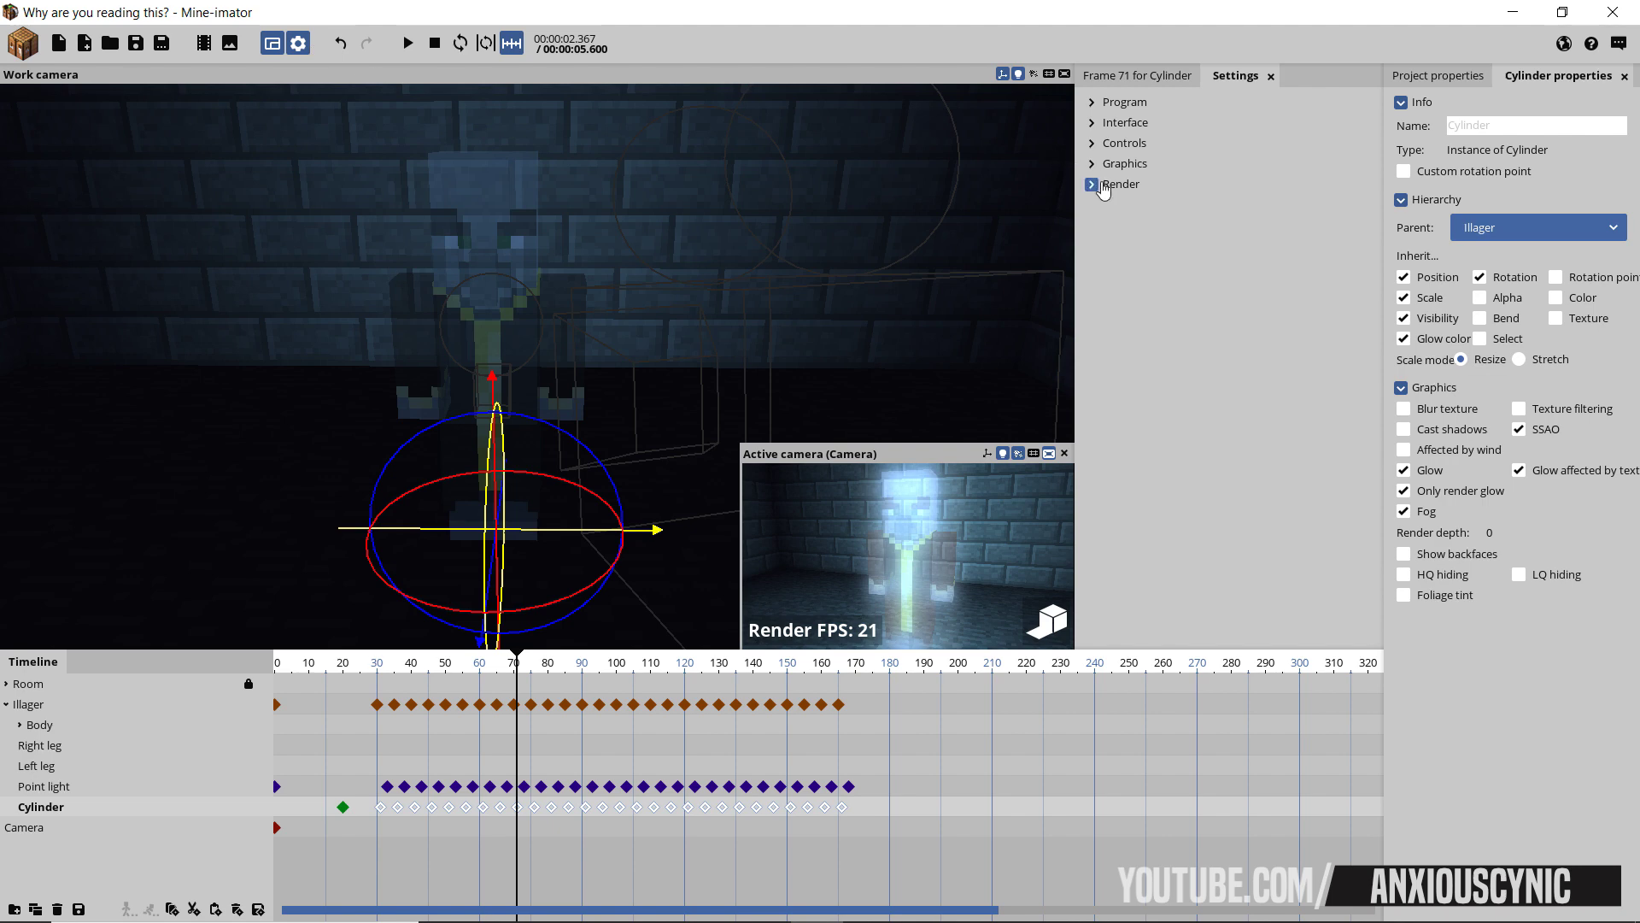
pyautogui.click(1104, 186)
pyautogui.scroll(-5, 1371, 295)
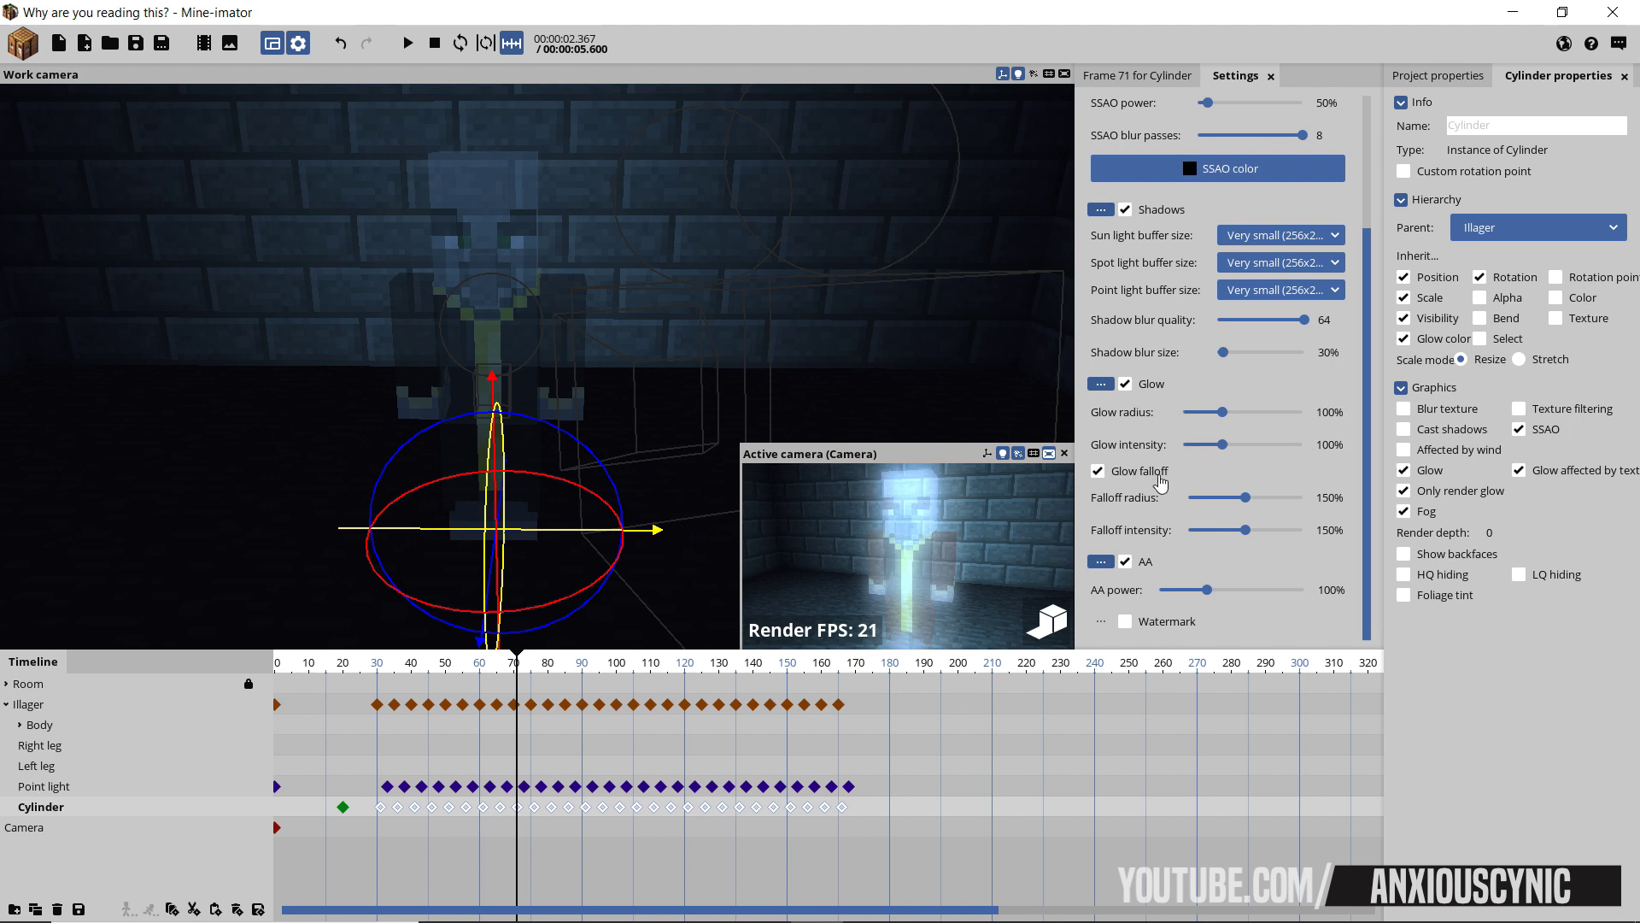
pyautogui.click(1102, 474)
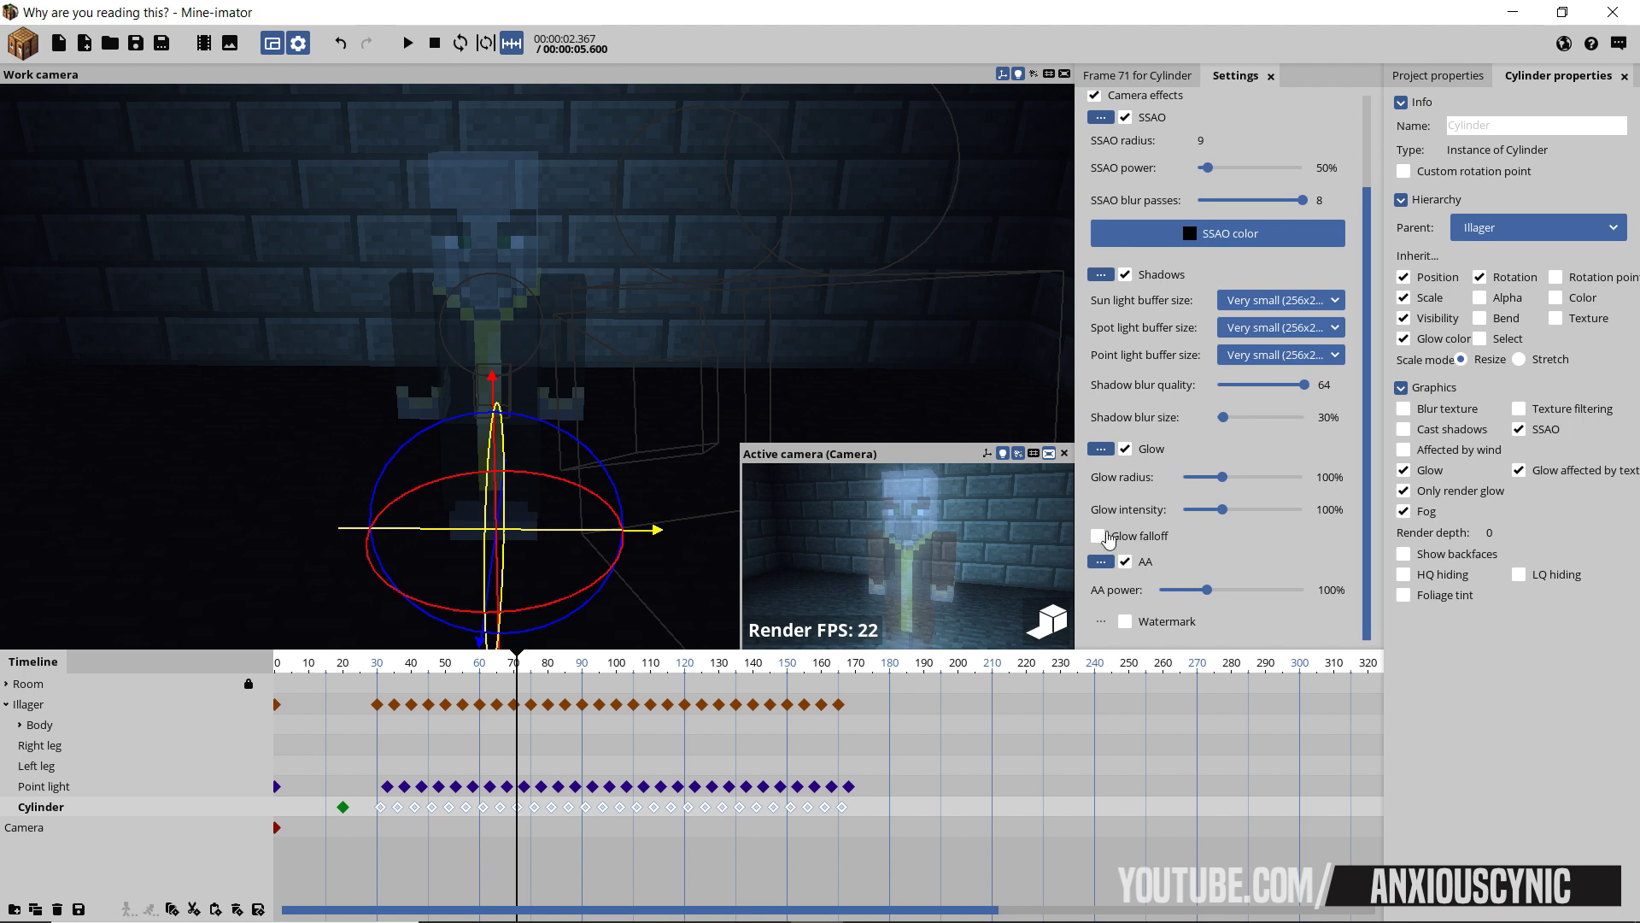
pyautogui.click(1098, 538)
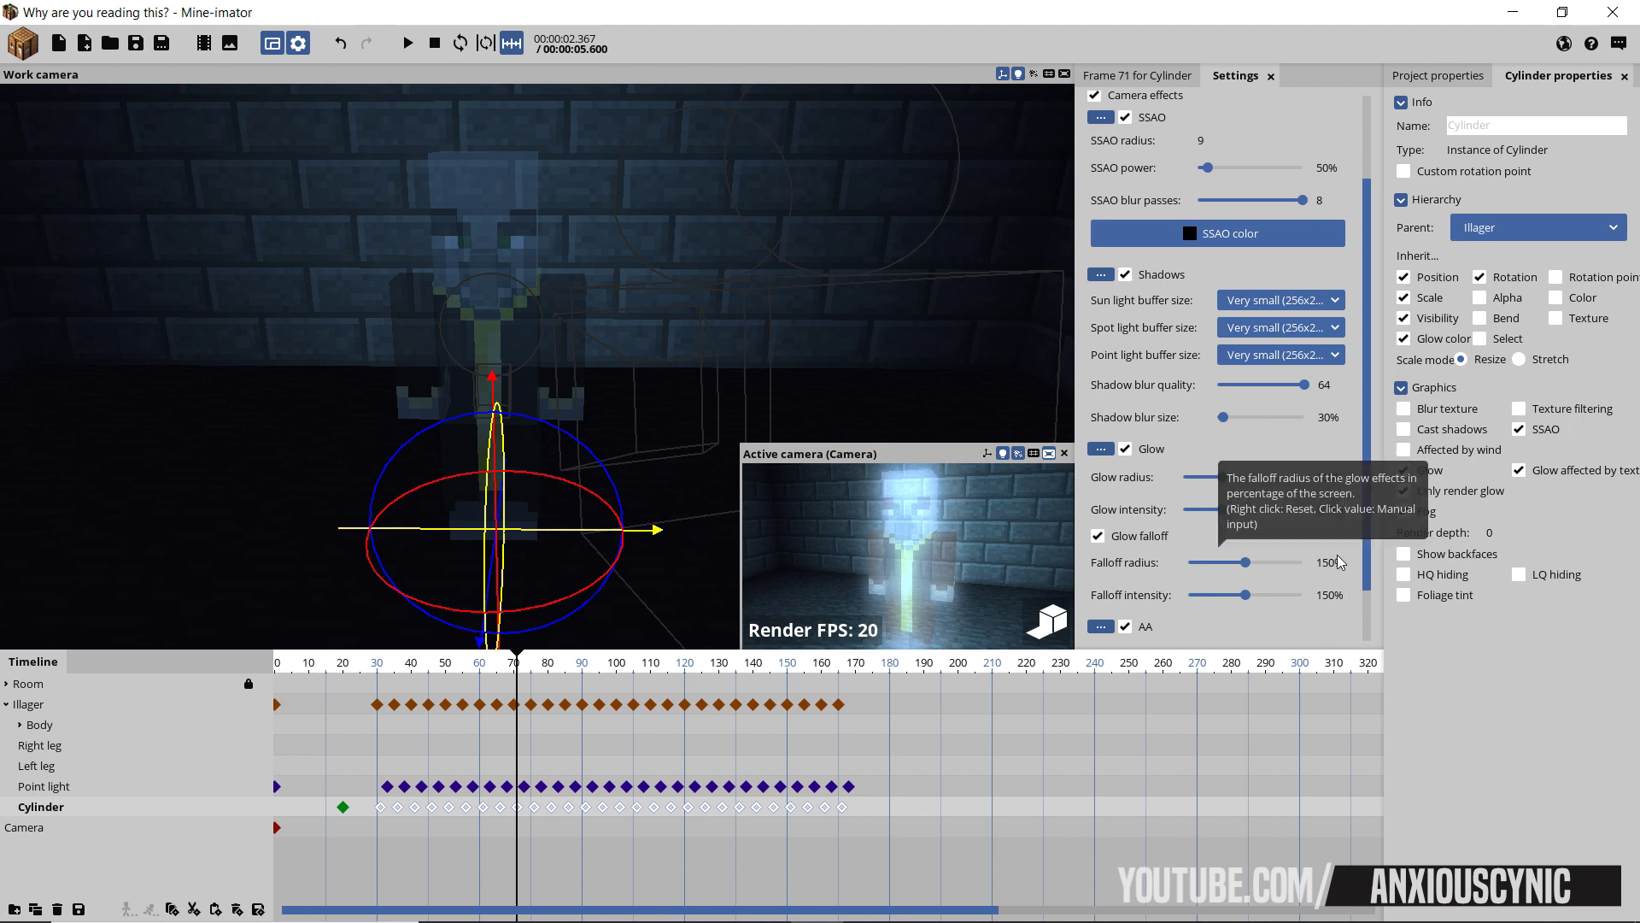
# - Try a glow falloff intensity of 188% and set it back to 150%
pyautogui.moveTo(1374, 434); pyautogui.dragTo(1372, 492)
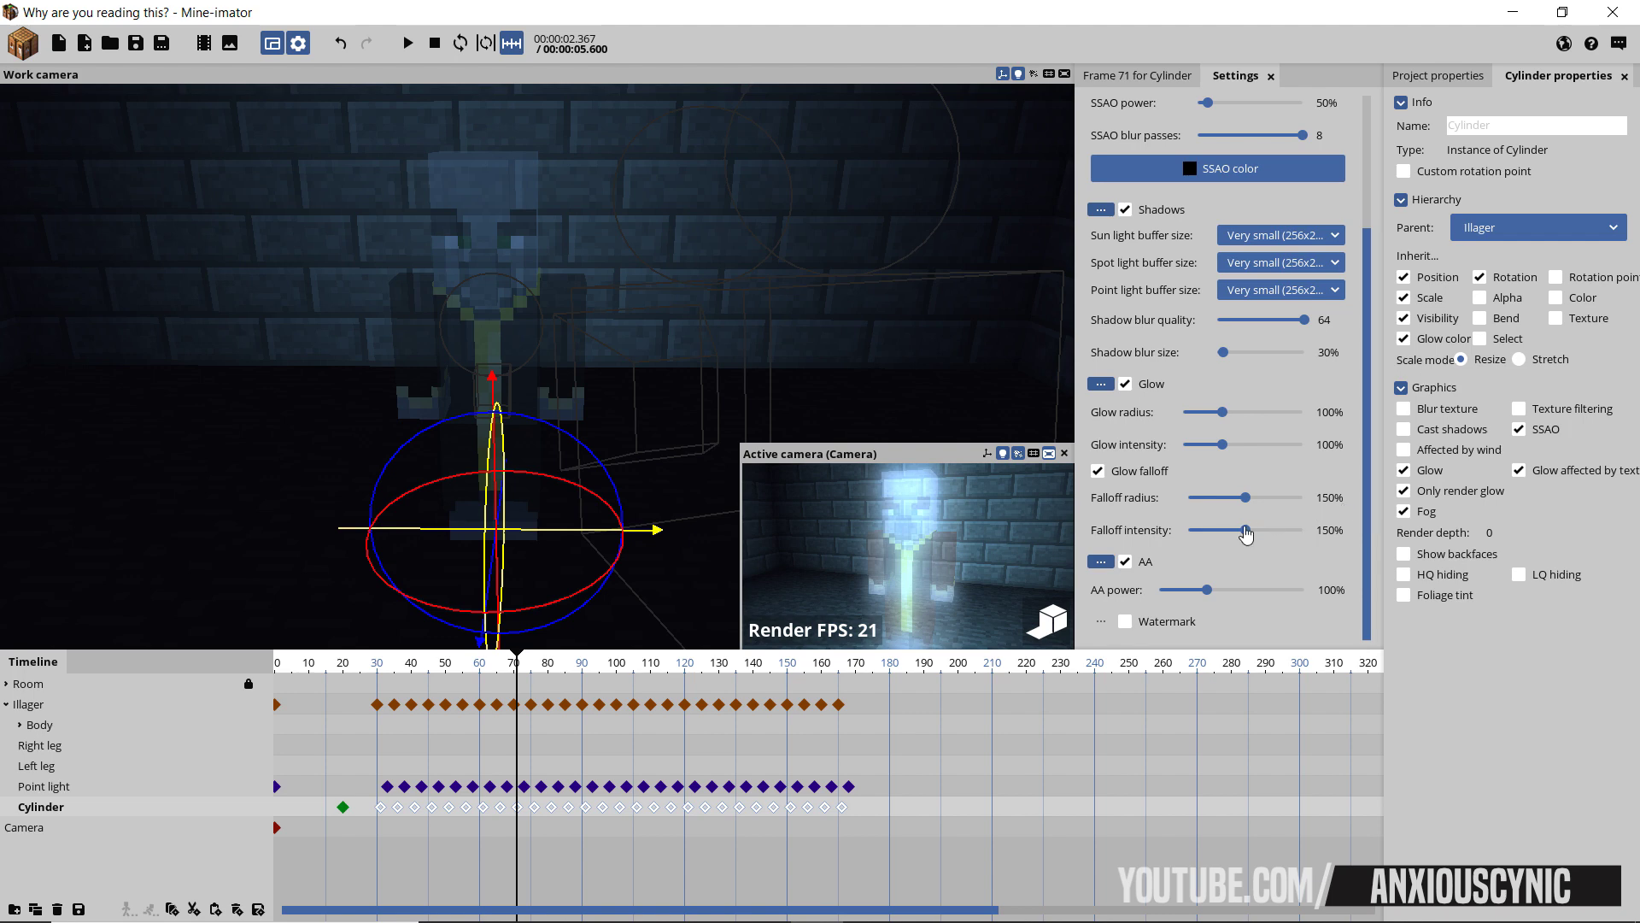
pyautogui.moveTo(1246, 533); pyautogui.dragTo(1311, 529)
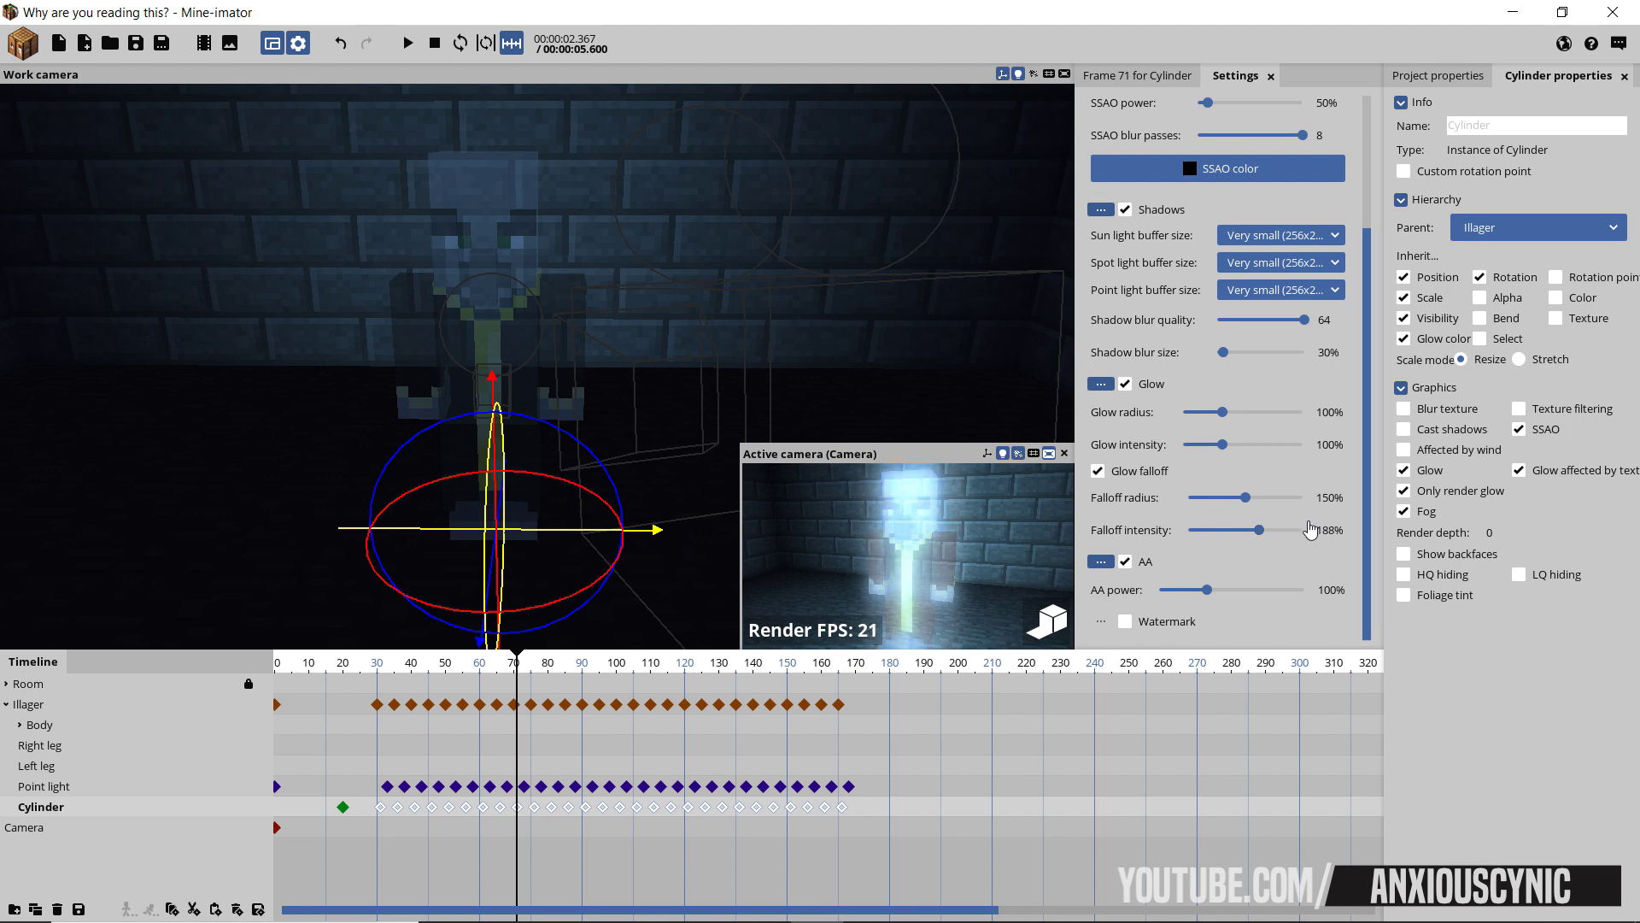
pyautogui.write('150')
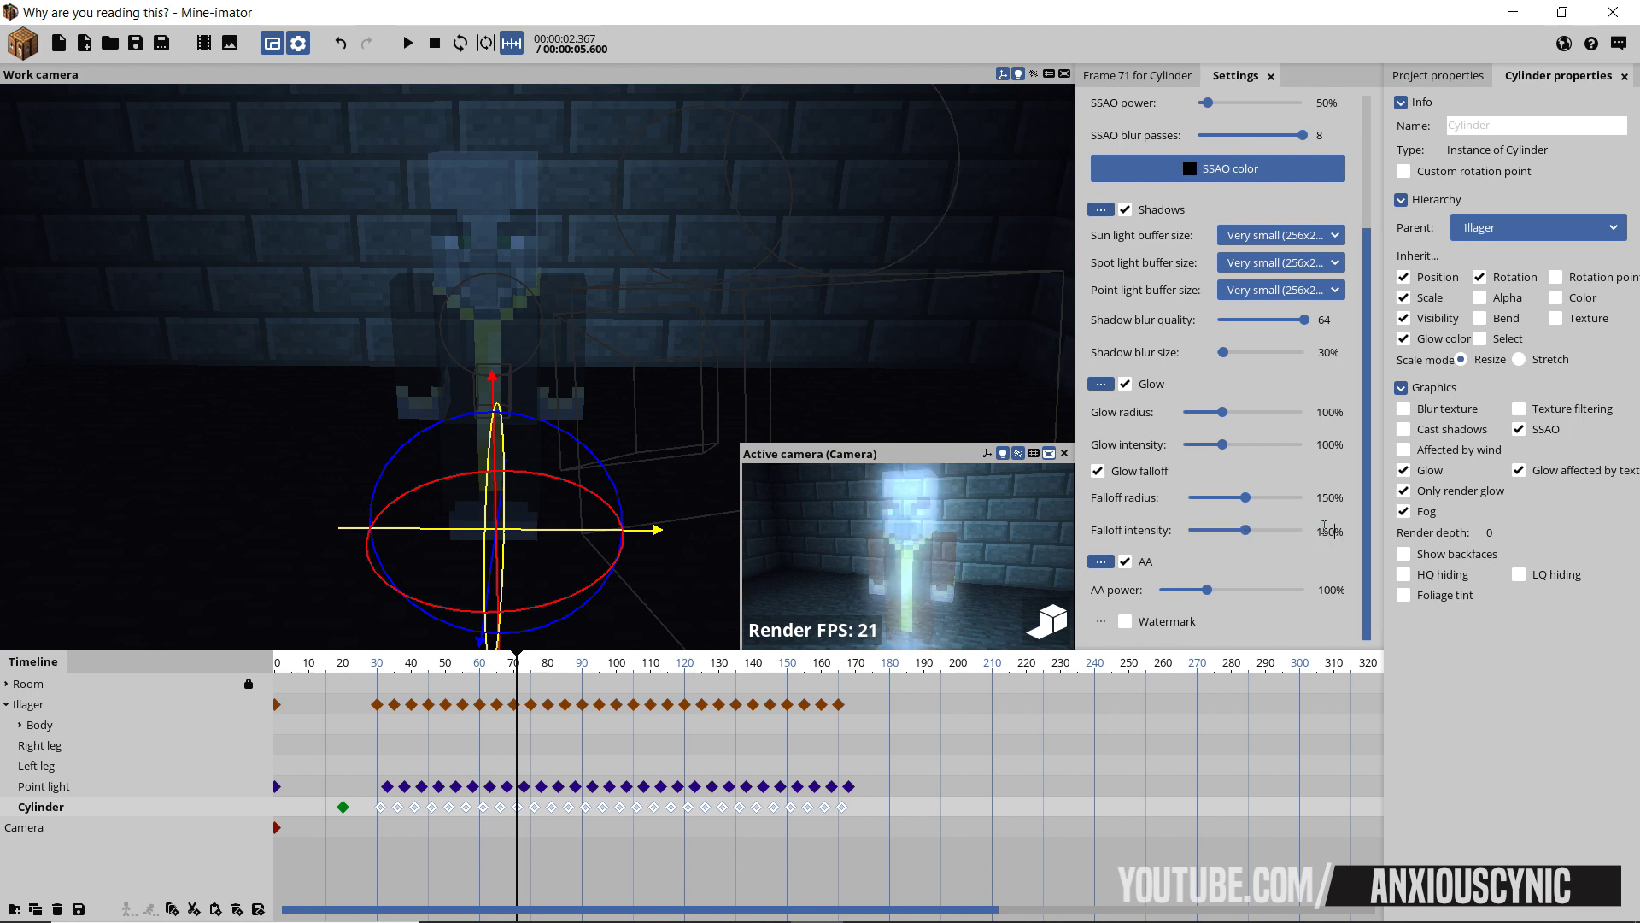